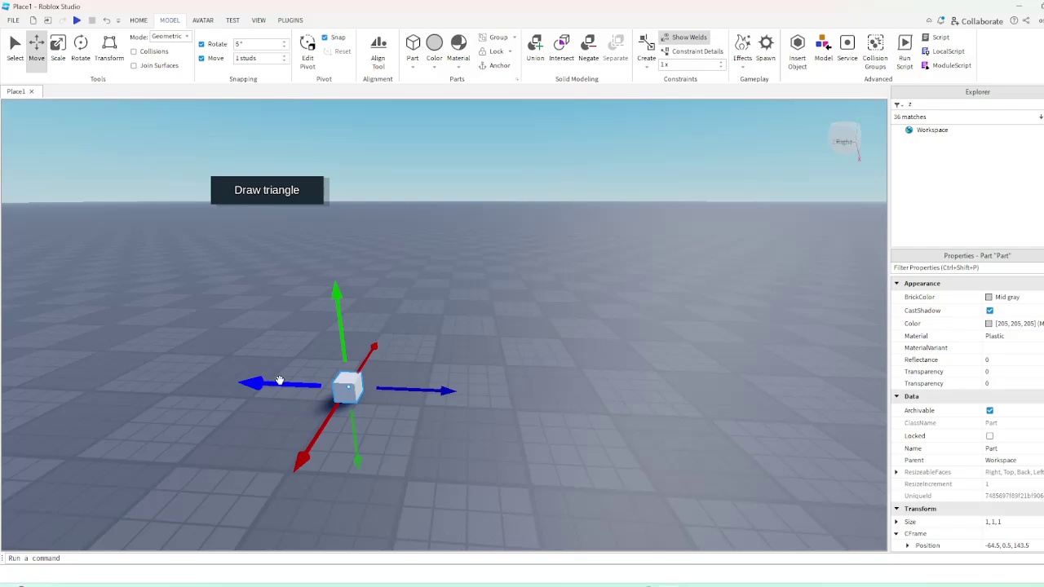
Move the single cube across the baseplate to about position -60.5, 0.5, 152.5
drag(278, 381, 247, 397)
drag(346, 393, 347, 413)
right_drag(348, 396, 348, 412)
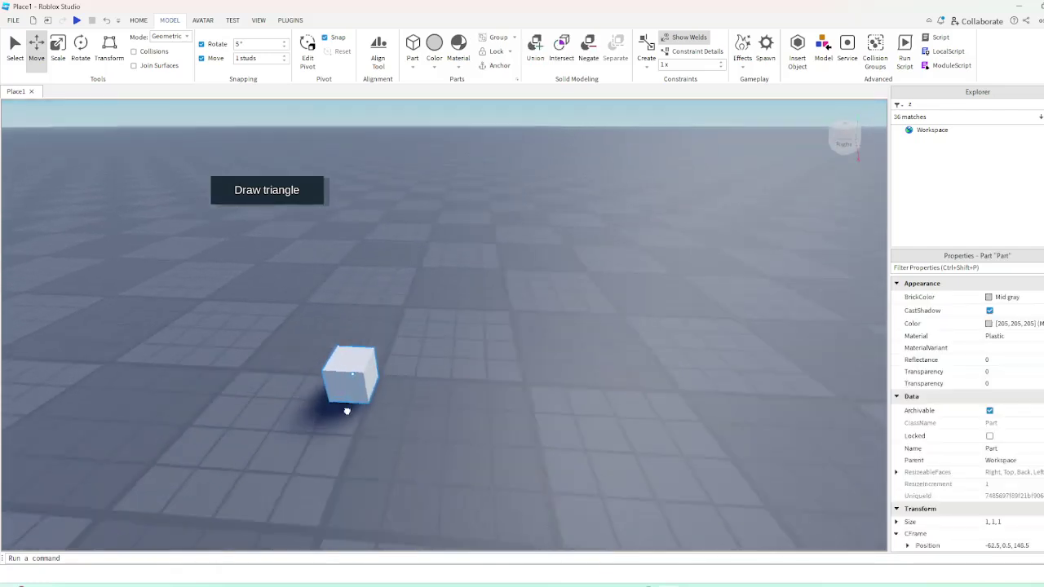
drag(347, 413, 320, 357)
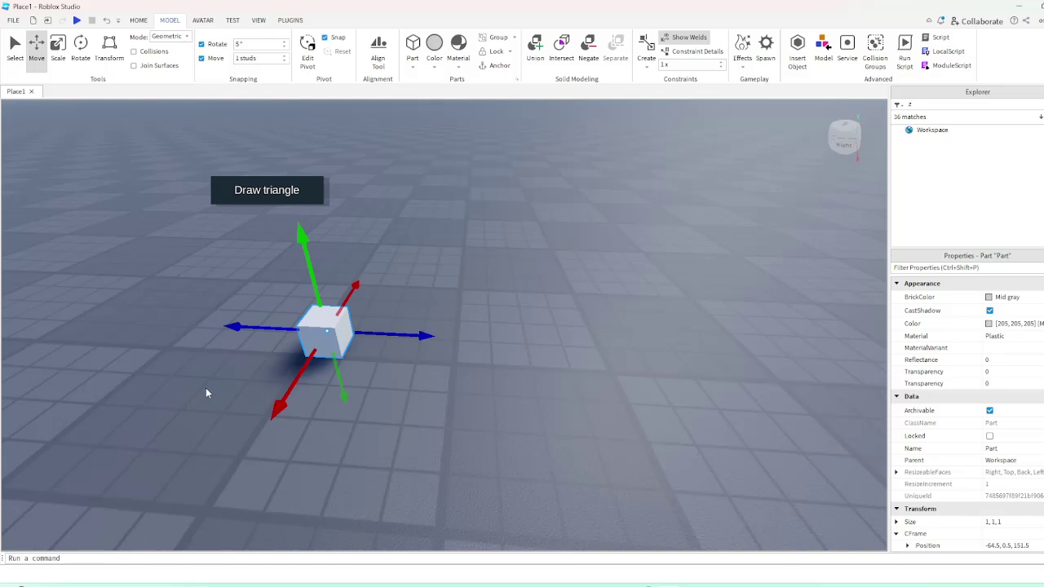
click(569, 313)
drag(328, 341, 527, 364)
right_drag(394, 338, 526, 364)
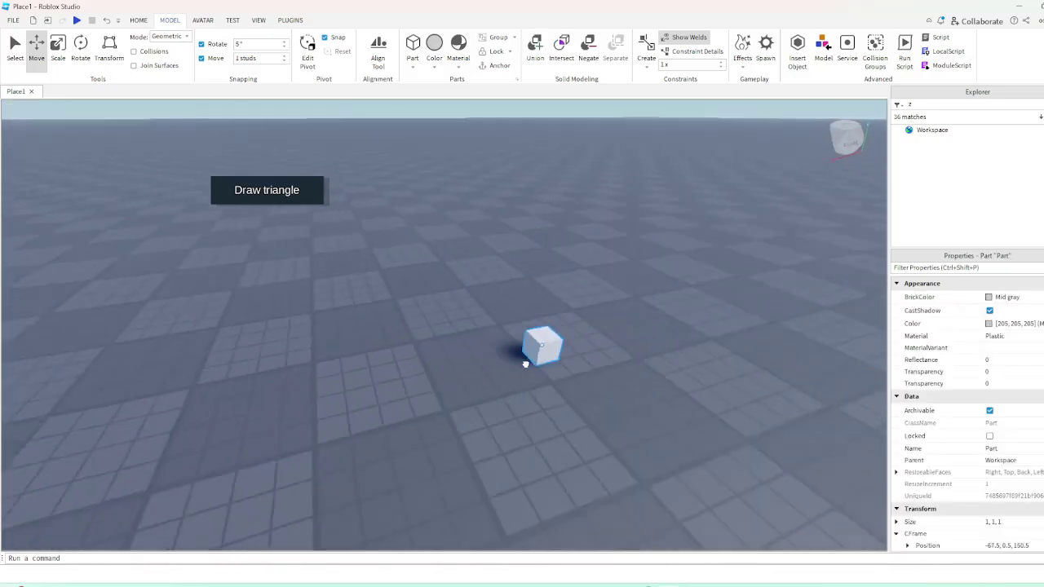
drag(527, 364, 330, 353)
Duplicate the cube and place the copy at about position -73.5, 0.5, 152.5
key(ctrl+d)
drag(442, 337, 686, 290)
click(290, 21)
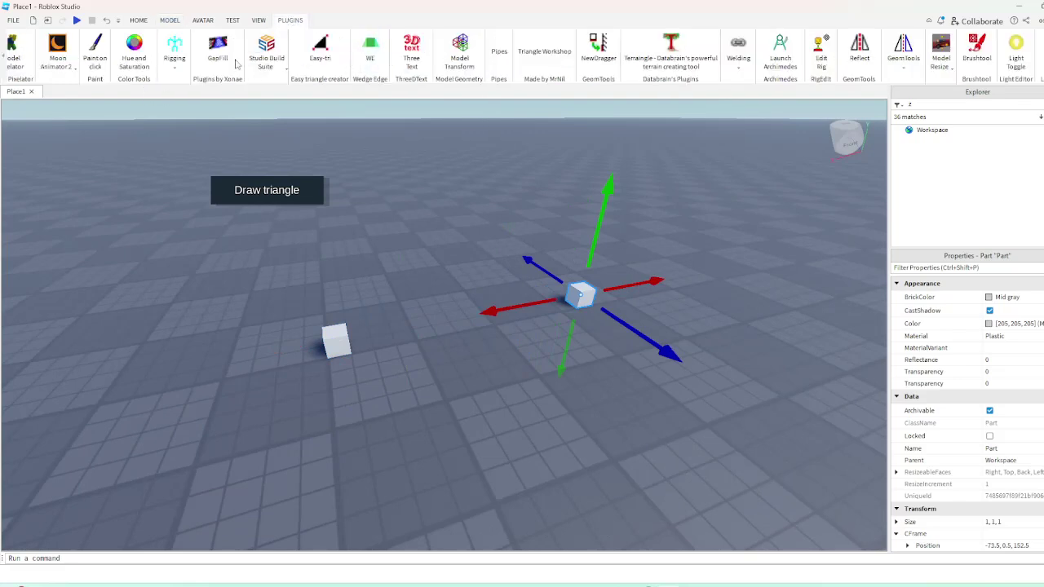
click(335, 341)
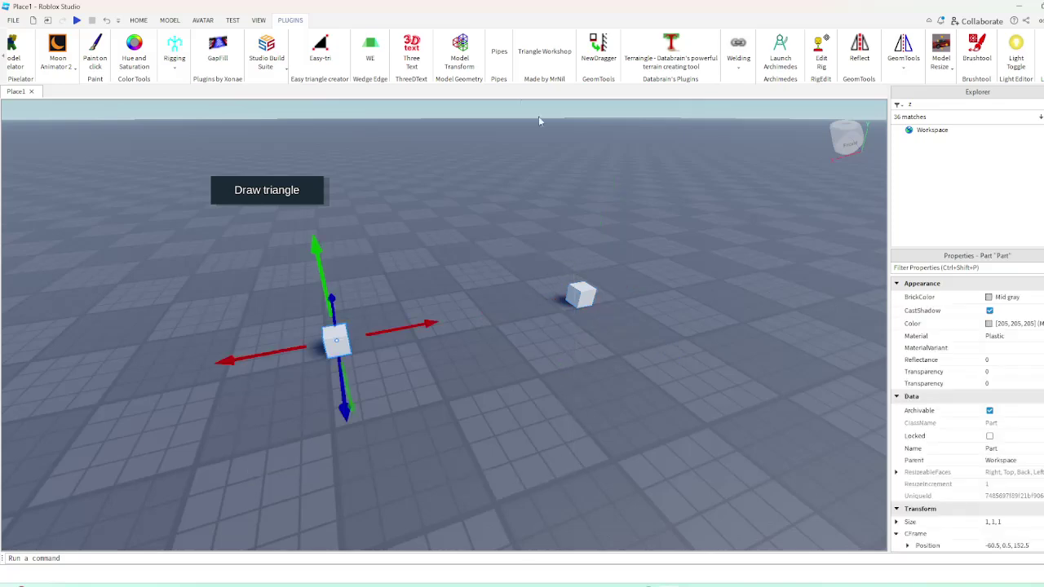
click(475, 265)
Duplicate the nearer cube and move the copy along the Z axis to about position -60.5, 0.5, 130.5
right_drag(279, 410, 277, 413)
key(a)
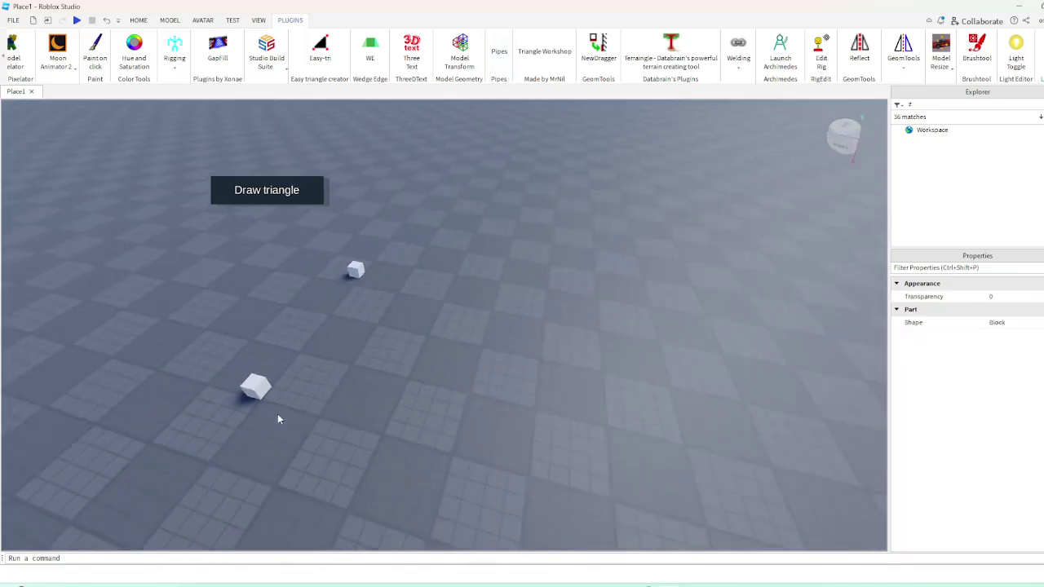
click(359, 372)
key(ctrl+d)
drag(417, 375, 713, 417)
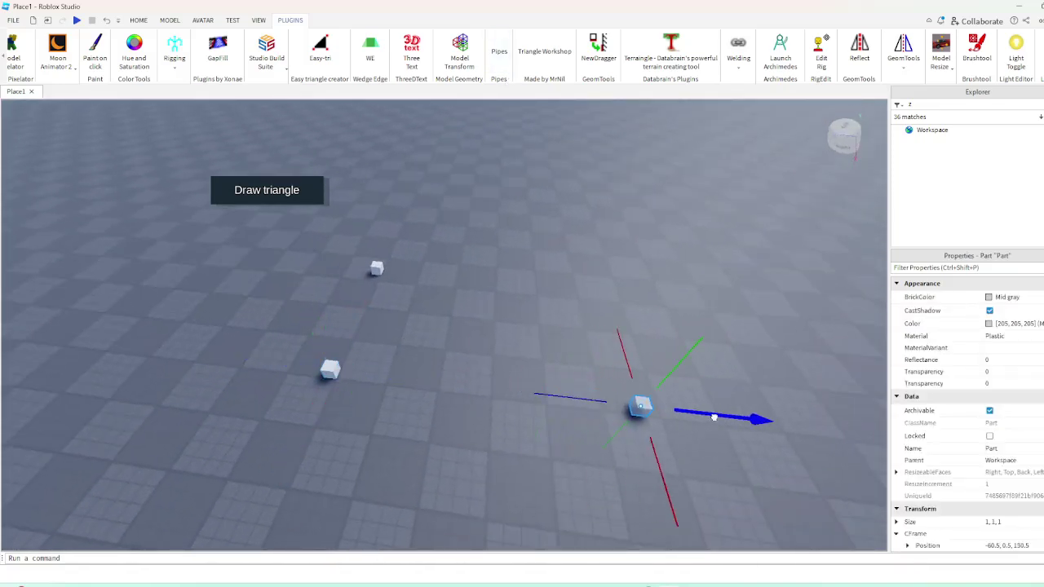
Duplicate all three cubes together and move the copies well away from the originals
right_drag(321, 429, 316, 425)
key(s)
drag(270, 419, 571, 234)
key(ctrl+d)
key(a)
drag(382, 295, 112, 307)
click(71, 326)
right_drag(71, 326, 75, 326)
key(a)
key(w)
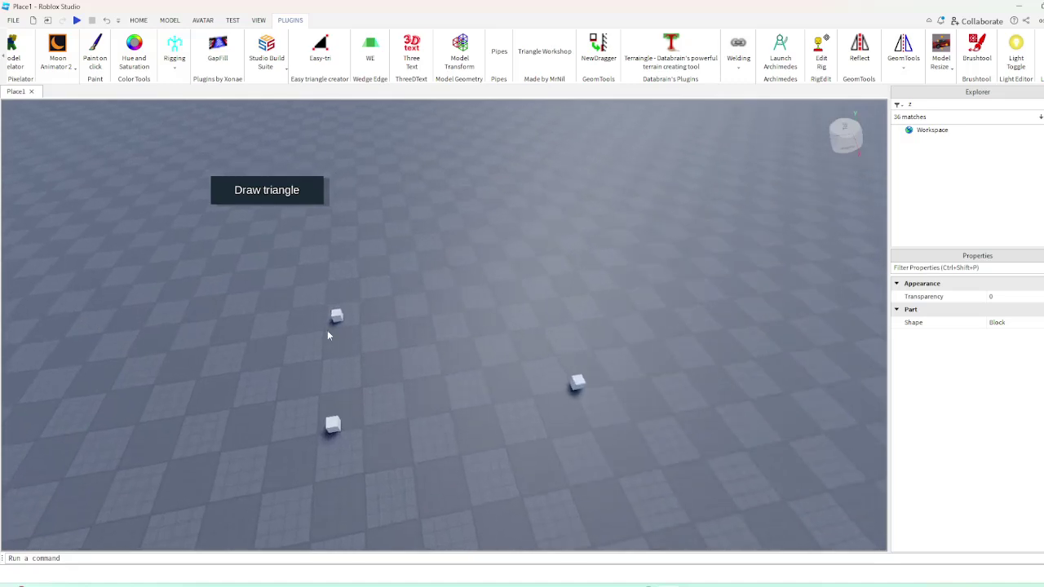
Duplicate the back cube of the copied group and place the copy farther out as a fourth corner point
click(358, 315)
key(ctrl+d)
drag(357, 315, 213, 272)
Connect the four cubes pair by pair in sequence with the Pipes plugin
key(s)
drag(150, 249, 412, 346)
drag(329, 479, 433, 296)
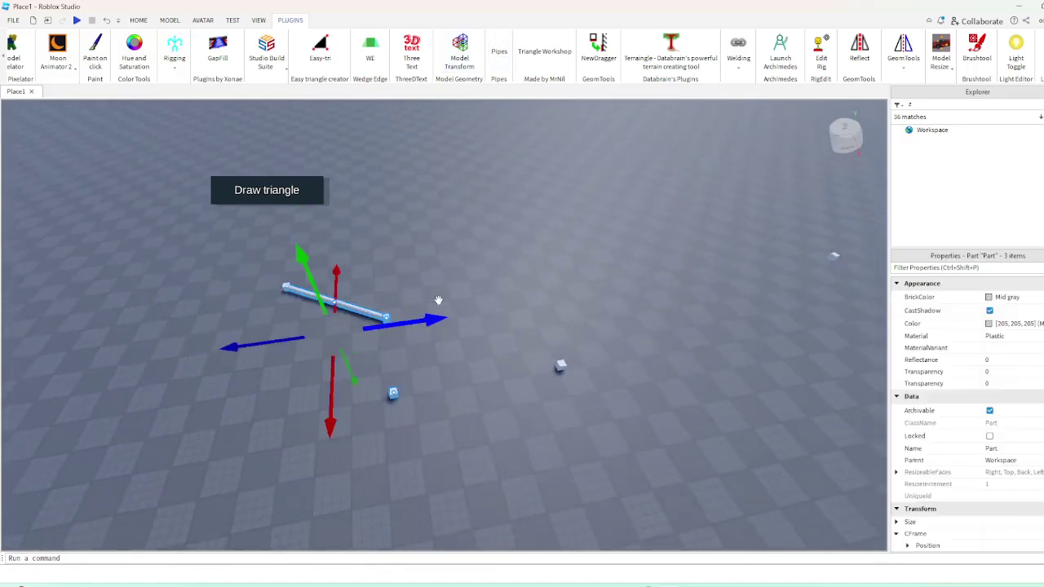
key(d)
drag(327, 451, 570, 346)
click(503, 61)
click(389, 335)
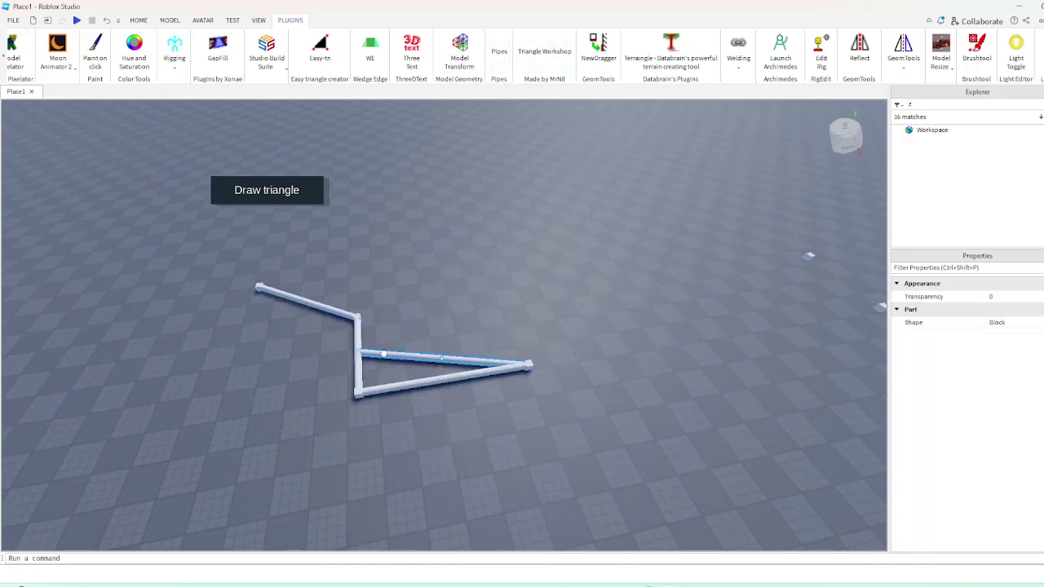
Delete the stray diagonal pipe and the overlapping pipes on the outer segment, and reconnect its two cubes with one pipe
click(383, 354)
key(Delete)
click(331, 307)
key(Delete)
click(307, 302)
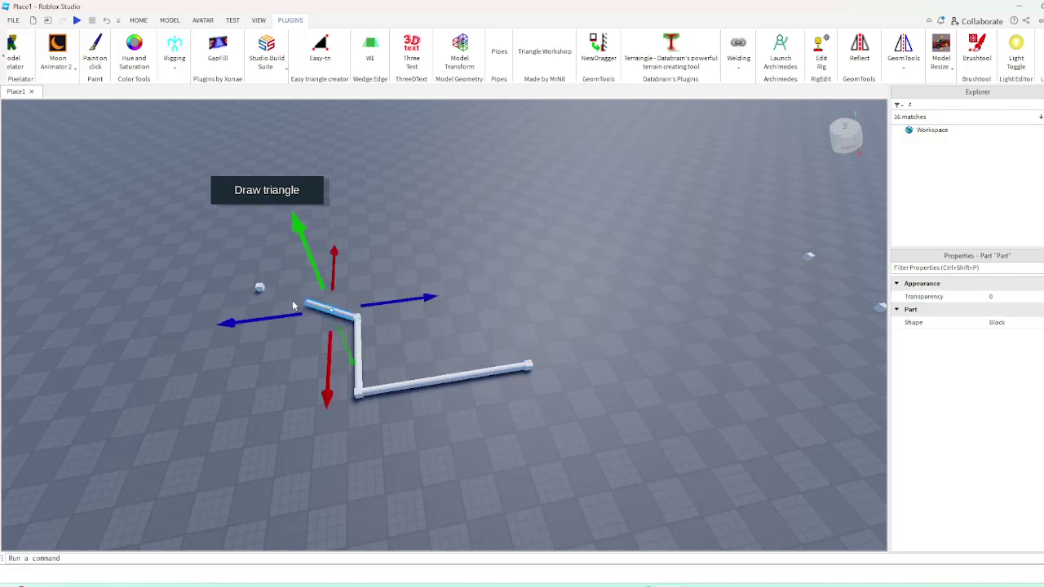
key(Delete)
drag(226, 324, 392, 255)
click(500, 55)
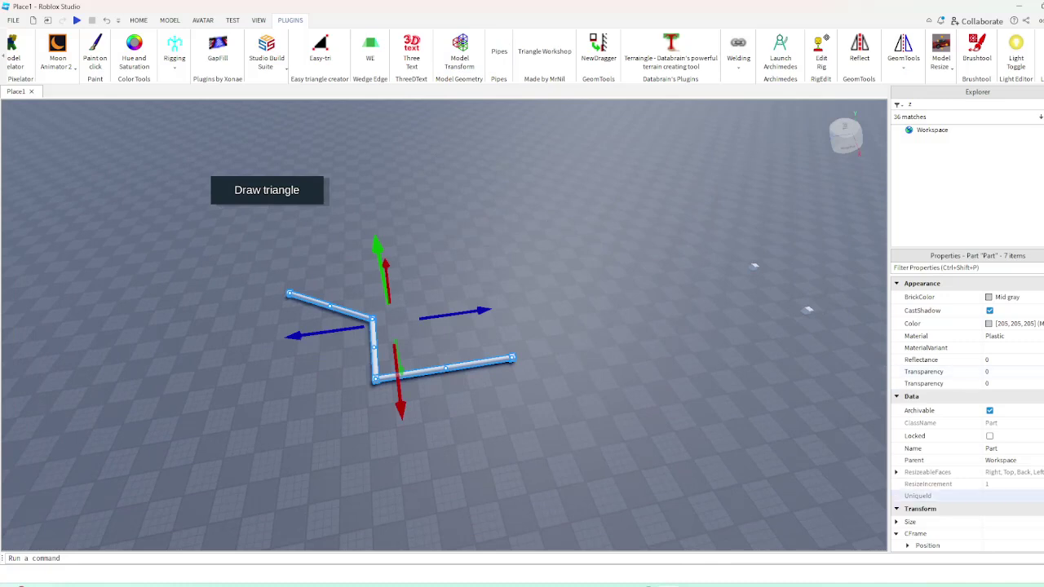
Set the Shape of all seven selected cubes and pipes to Block
scroll(987, 520, down, 5)
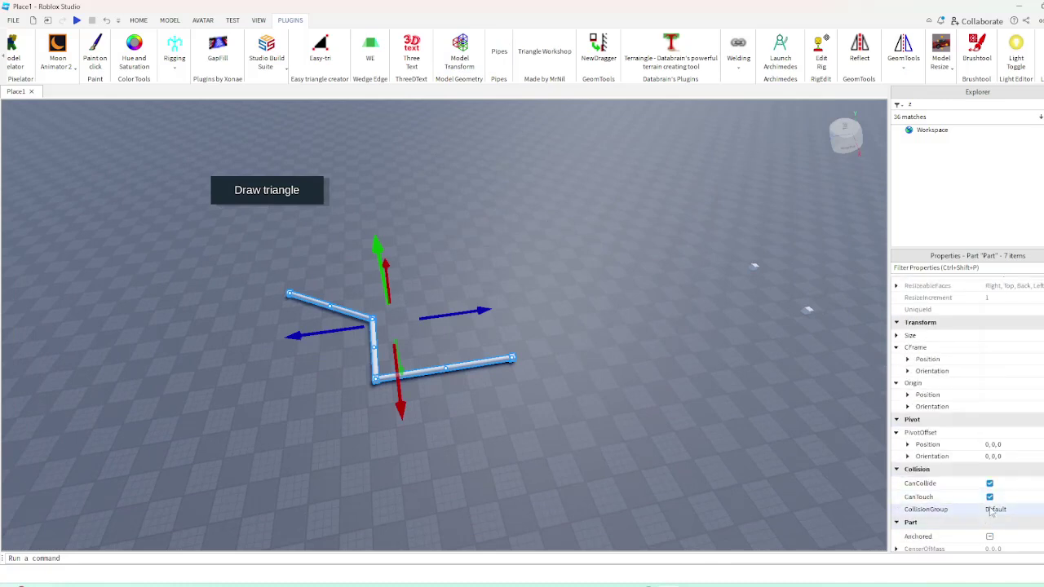
scroll(991, 511, down, 6)
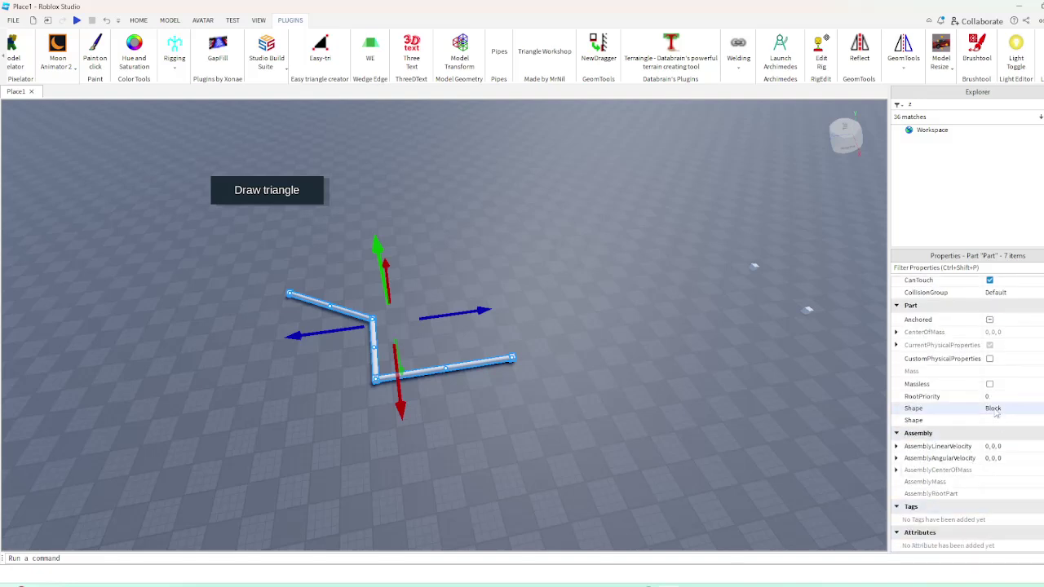
click(1005, 412)
click(1006, 421)
click(1004, 439)
click(218, 483)
key(a)
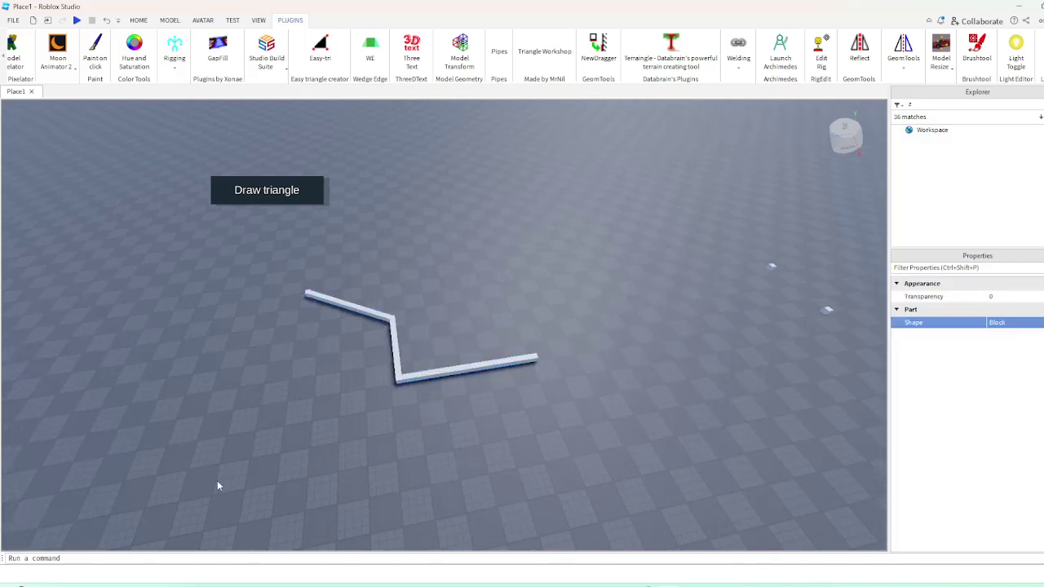
Select the whole zigzag outline and stretch it upward by 24.25 studs with the Studio Build Suite ResizeWorld tool
drag(208, 490, 673, 253)
key(w)
key(a)
click(268, 55)
click(264, 105)
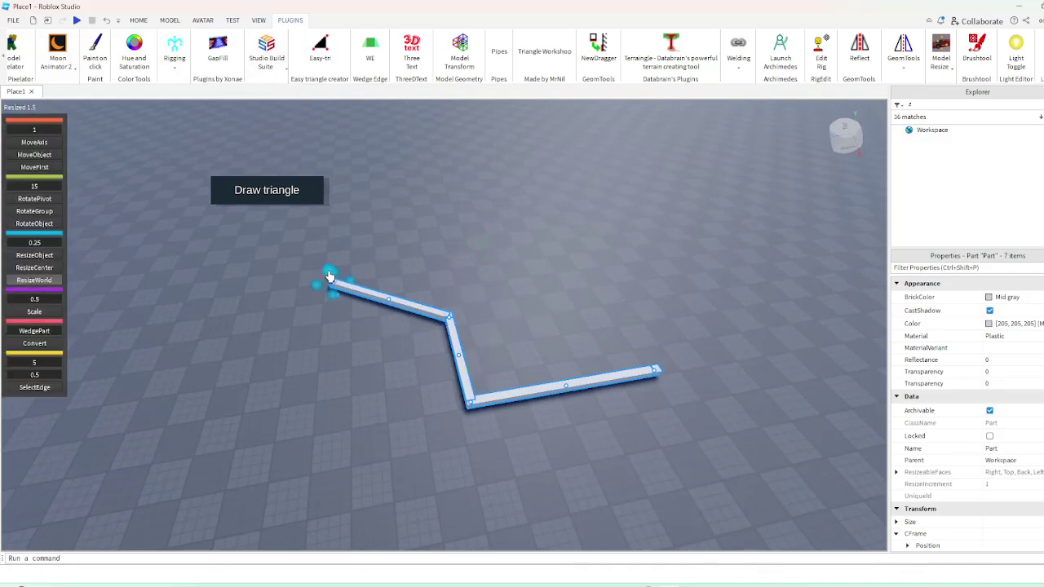
drag(329, 278, 408, 203)
click(536, 241)
Examine the raised zigzag wall from several sides and distances
key(w)
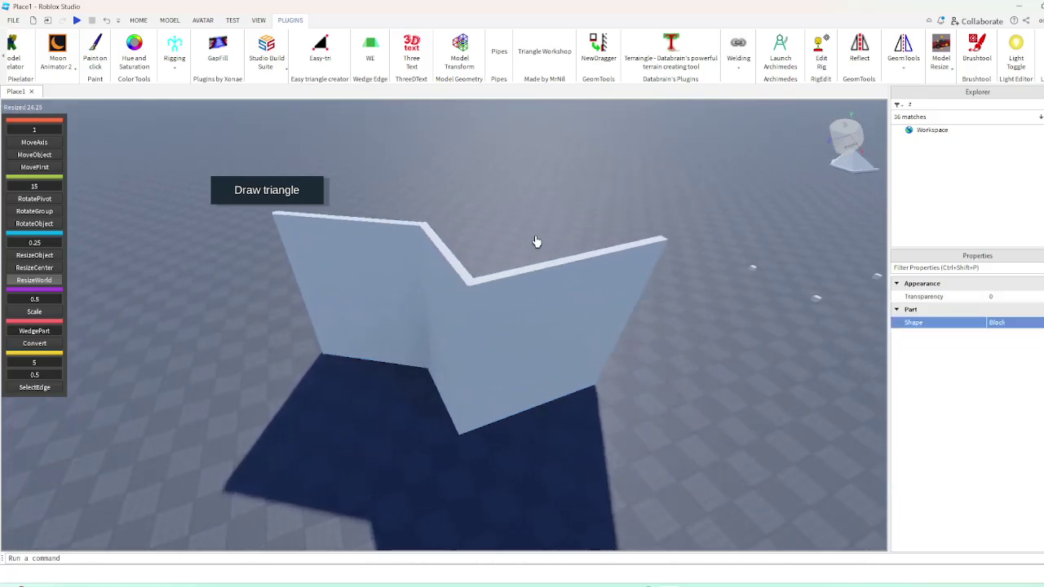
key(w)
right_drag(537, 241, 531, 236)
key(s)
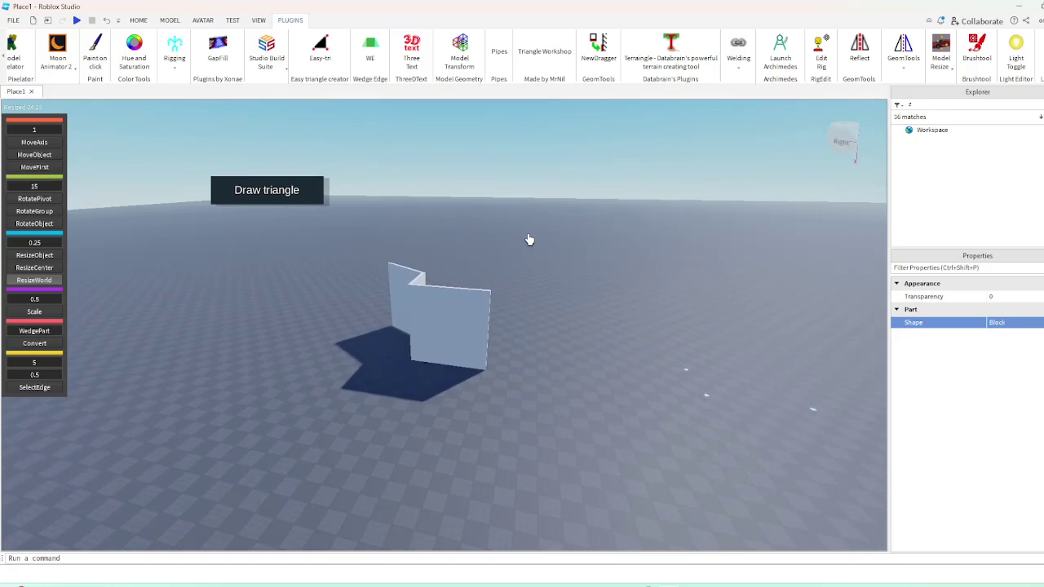
scroll(520, 245, up, 3)
right_drag(437, 286, 438, 287)
scroll(437, 286, down, 4)
scroll(438, 287, up, 4)
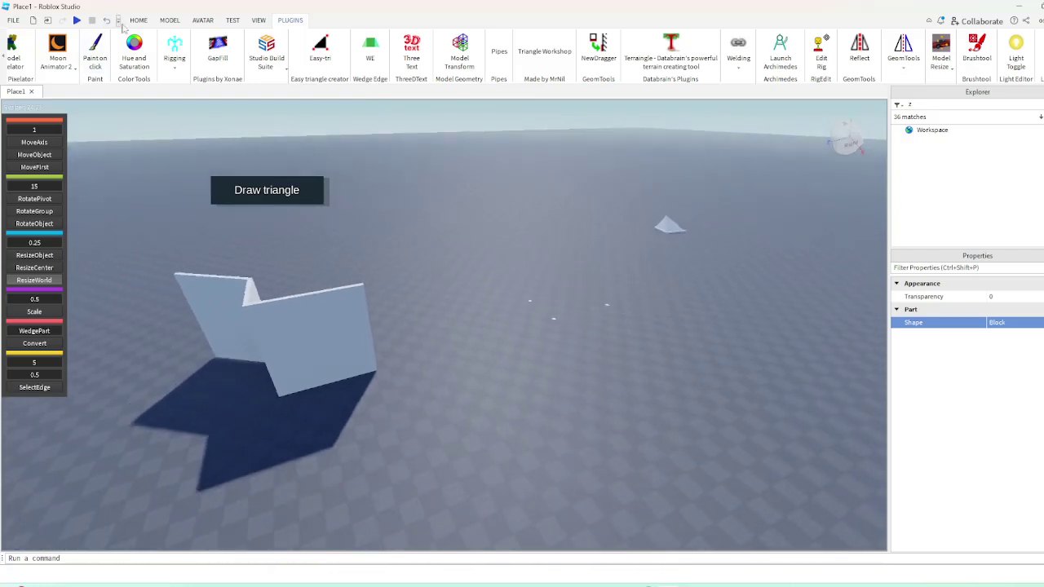
Select the entire raised zigzag wall and delete it
click(138, 20)
drag(164, 249, 432, 419)
key(Delete)
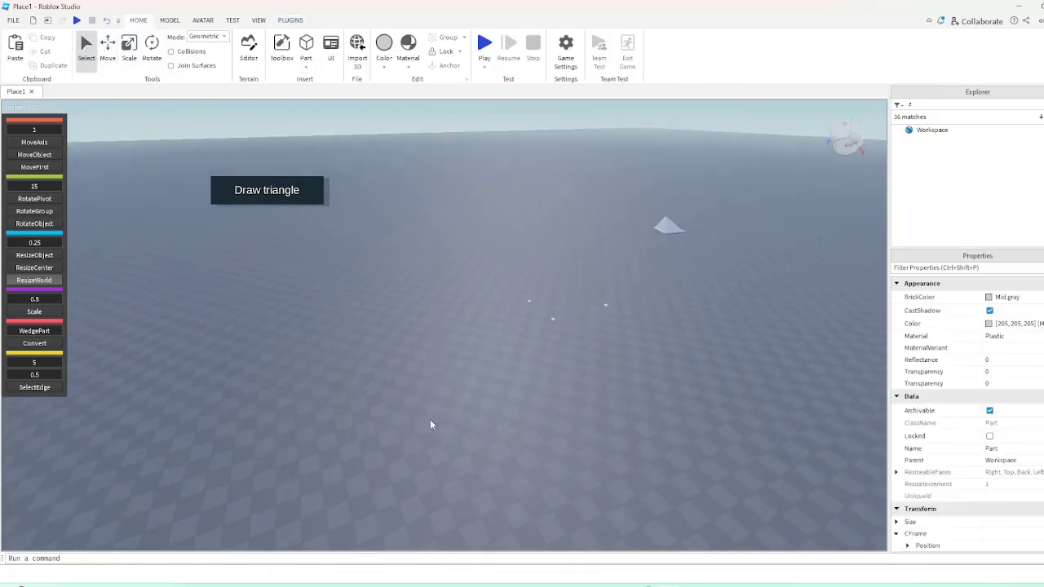
Duplicate the aligned pair of cubes and move the copies sideways, away from the lone third cube, to form a rectangle
right_drag(471, 378, 432, 292)
scroll(471, 378, up, 4)
scroll(471, 379, down, 3)
scroll(432, 292, up, 4)
click(381, 328)
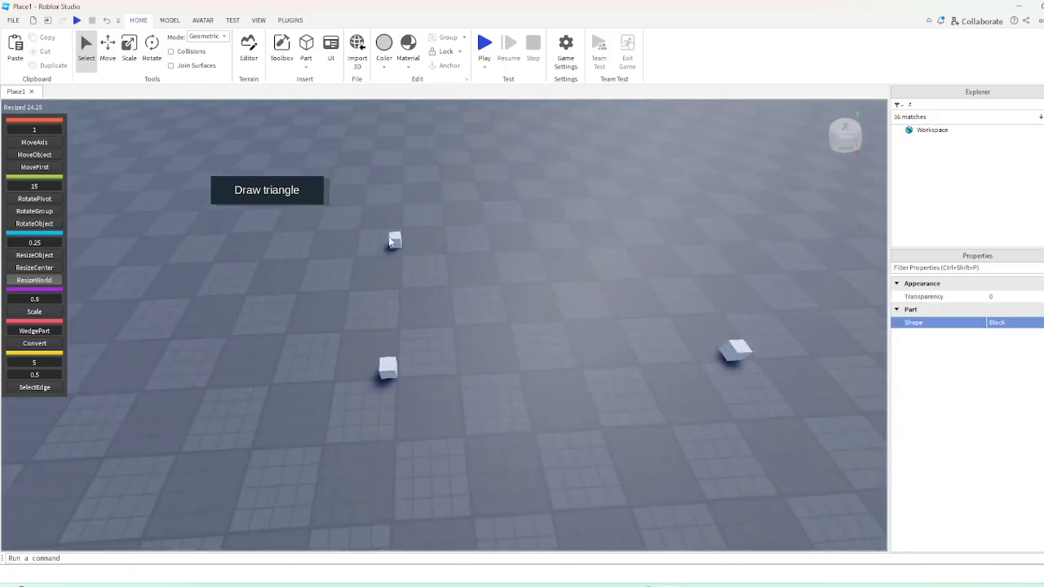
drag(323, 425, 449, 208)
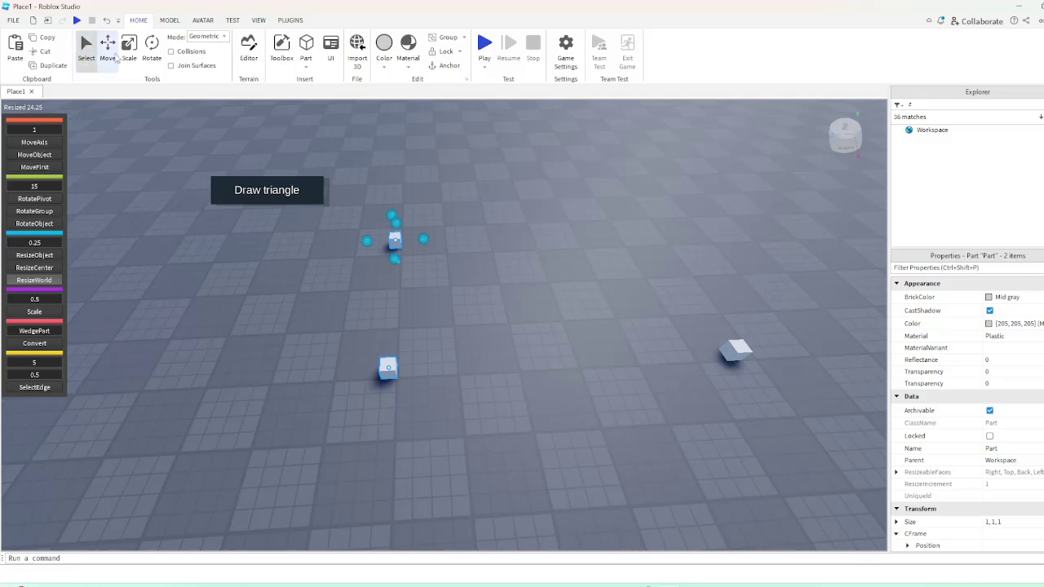
click(108, 49)
key(ctrl+d)
key(a)
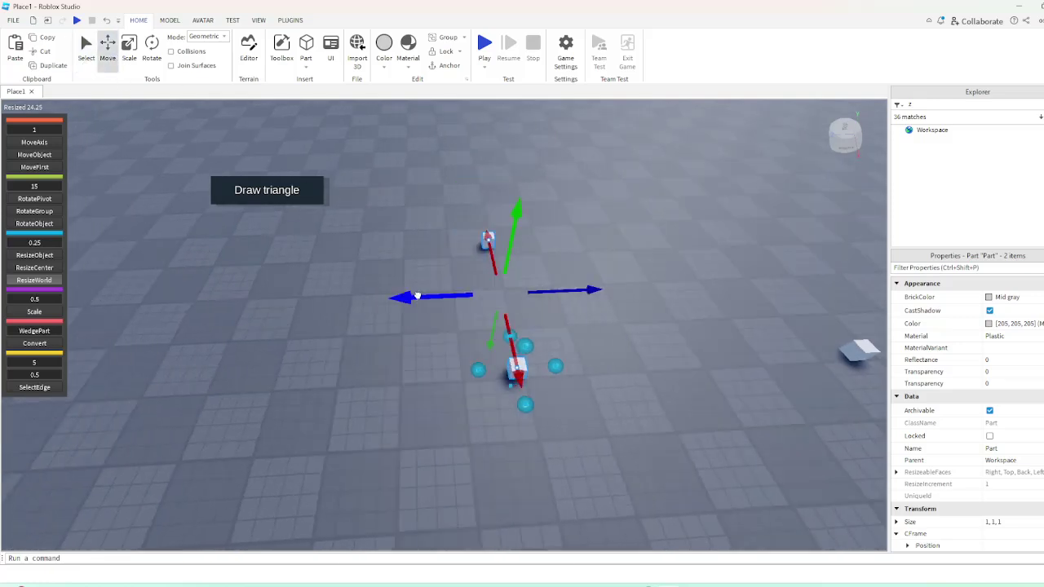
key(a)
drag(414, 296, 287, 328)
key(s)
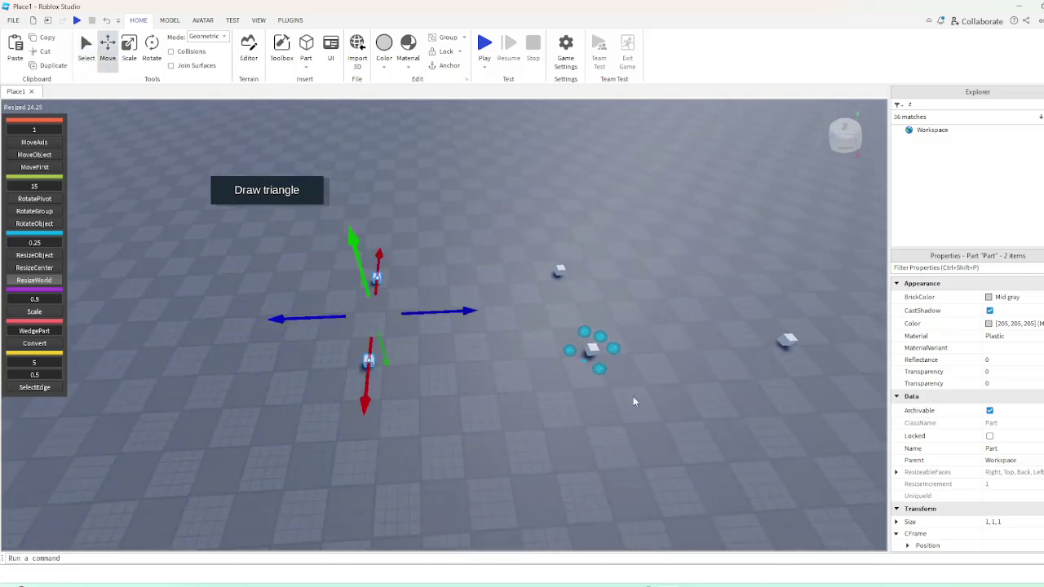
Delete the lone cube outside the four-cube rectangle and select one of the copied cubes
click(792, 342)
click(392, 285)
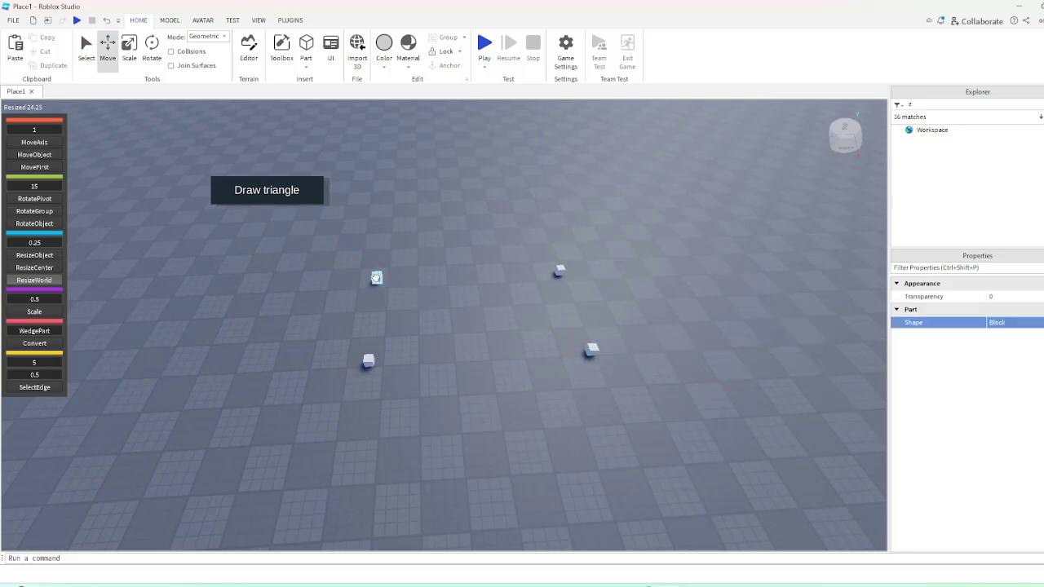
click(376, 277)
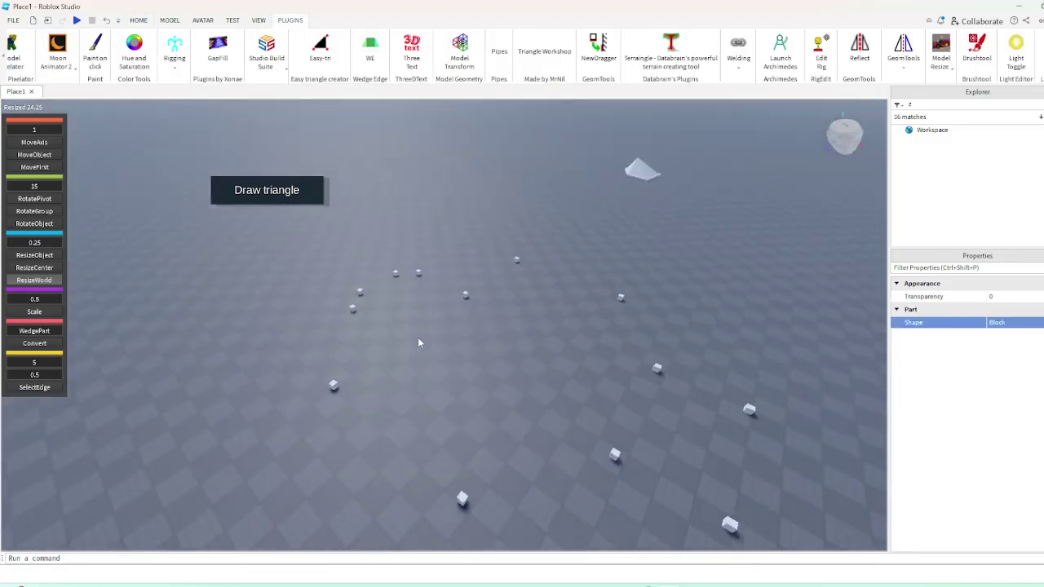
Connect the first three cubes of the large scattered outline with two pipes
right_drag(418, 343, 504, 359)
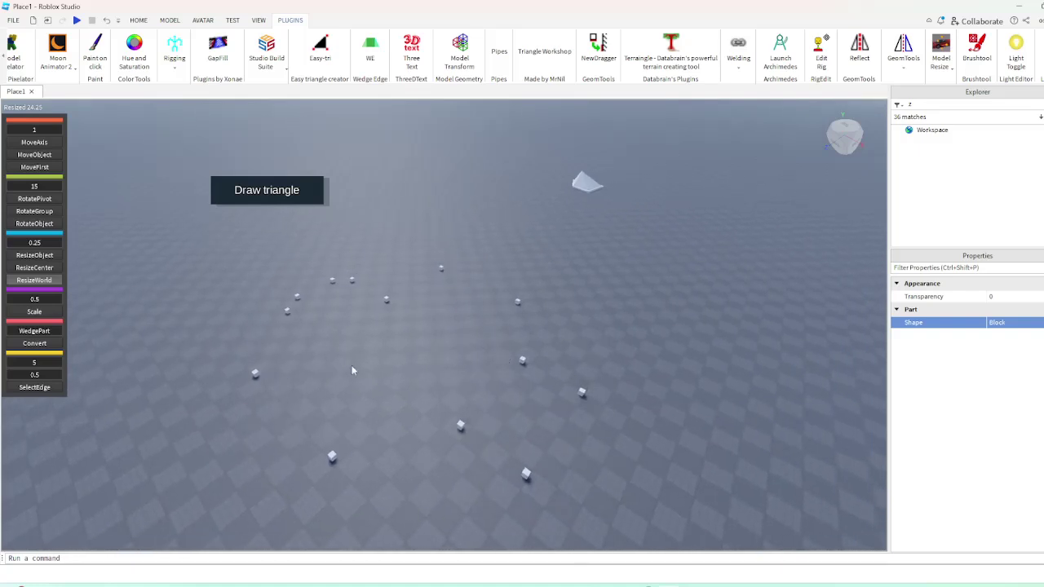
right_drag(354, 366, 331, 384)
key(e)
drag(331, 384, 433, 208)
scroll(432, 210, up, 2)
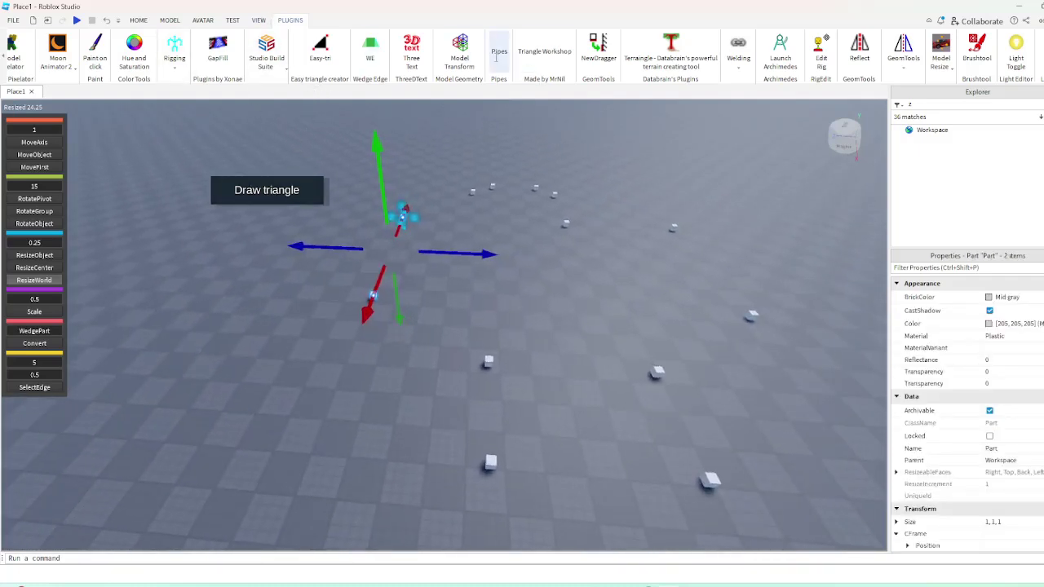
key(s)
drag(357, 376, 522, 291)
key(d)
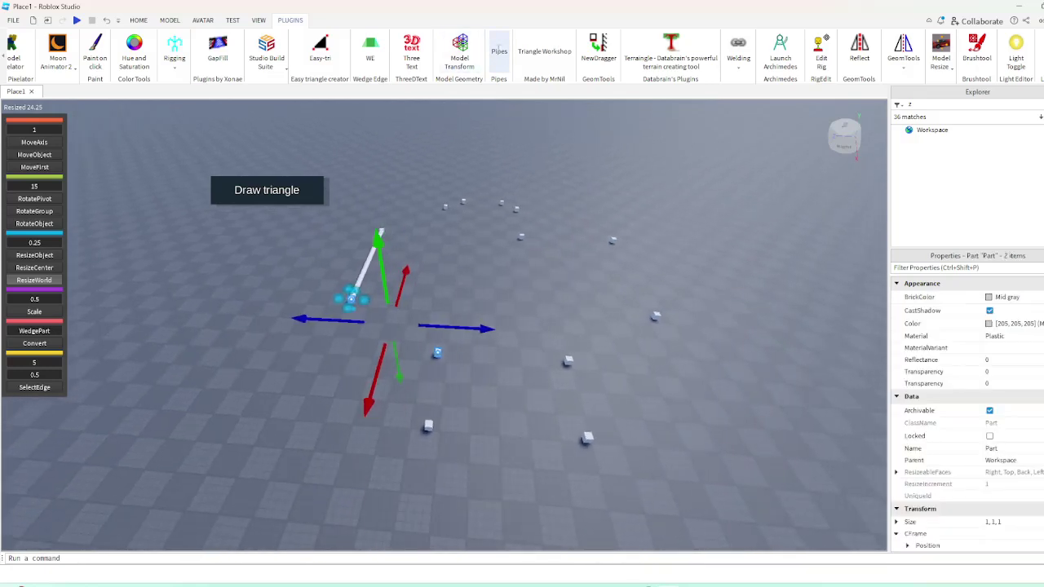
click(499, 52)
Extend the outline through the next two cubes with two more pipes
drag(414, 469, 496, 320)
key(d)
click(499, 52)
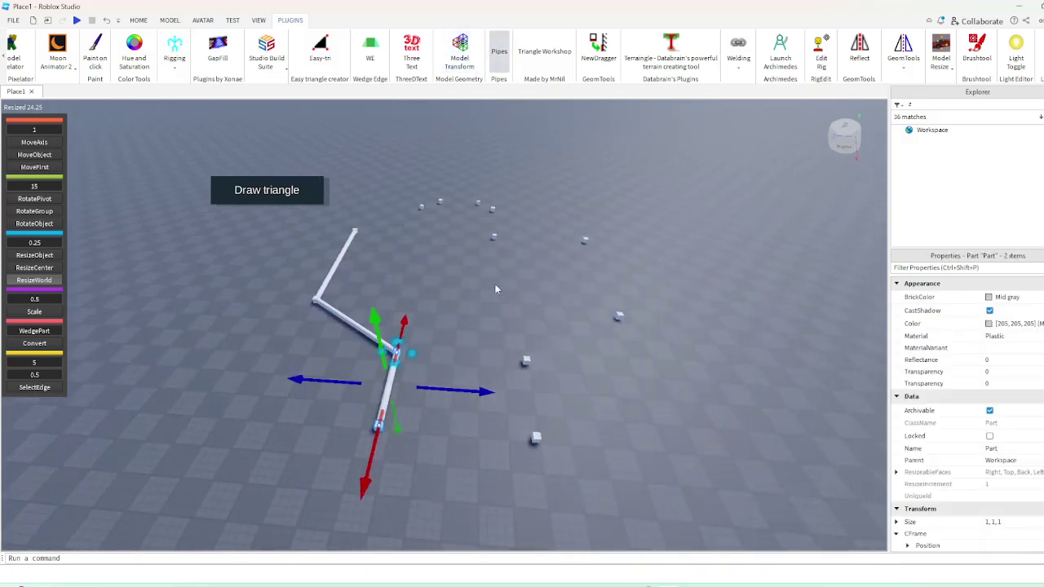
drag(354, 497, 548, 414)
key(w)
click(499, 52)
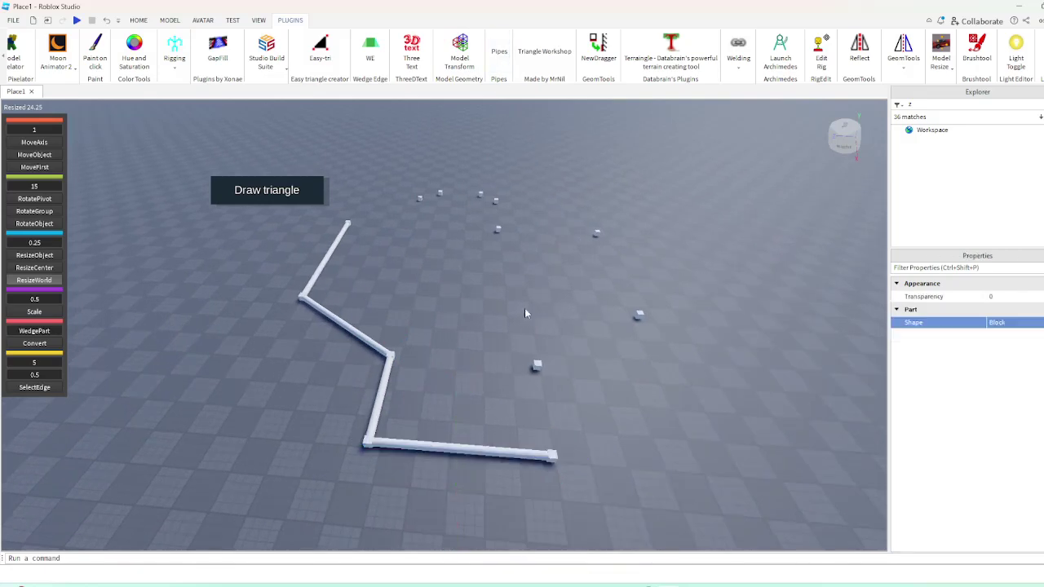
Continue the outline through the following three cubes, adding a pipe between each neighbouring pair
key(d)
drag(475, 328, 513, 471)
key(d)
drag(396, 310, 578, 376)
key(d)
drag(653, 397, 491, 267)
click(499, 52)
Select the outline's end cube with the next loose cube and connect them with a pipe
key(w)
key(a)
drag(397, 339, 598, 255)
key(w)
right_drag(597, 255, 598, 254)
key(d)
key(s)
drag(598, 254, 618, 269)
click(499, 52)
Add a pipe to the next cube of the cluster, and another from the outline's starting cube to its nearest loose cube
key(w)
right_drag(522, 226, 526, 218)
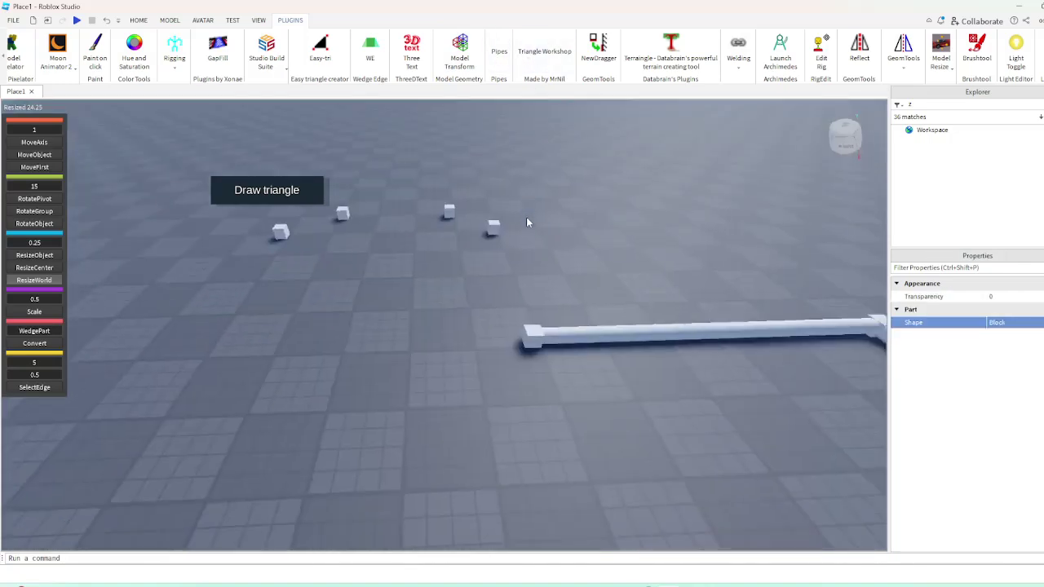
key(s)
drag(448, 239, 477, 336)
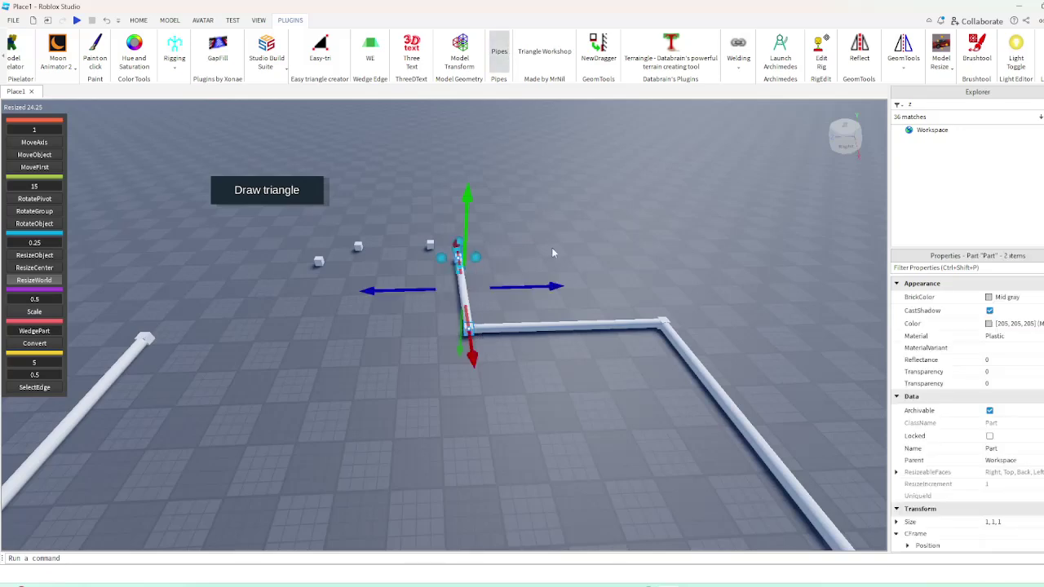
key(a)
right_drag(552, 249, 552, 248)
drag(452, 354, 490, 187)
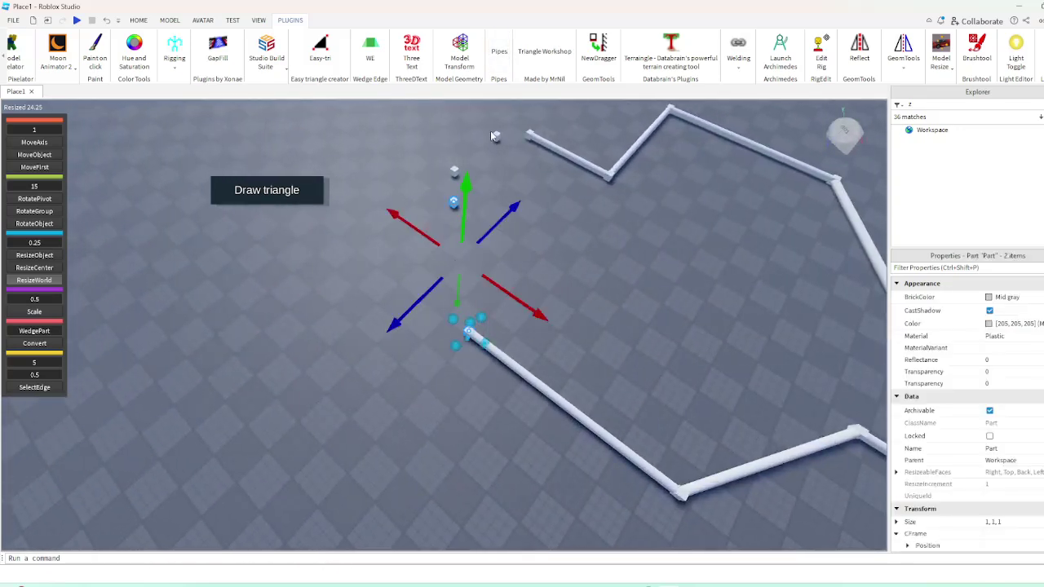
click(498, 53)
Add three pipes through the last loose cubes to join both ends of the outline into a closed loop
key(w)
right_drag(391, 202, 391, 203)
drag(339, 231, 428, 304)
click(498, 50)
key(d)
drag(427, 176, 498, 269)
click(499, 50)
drag(473, 166, 538, 220)
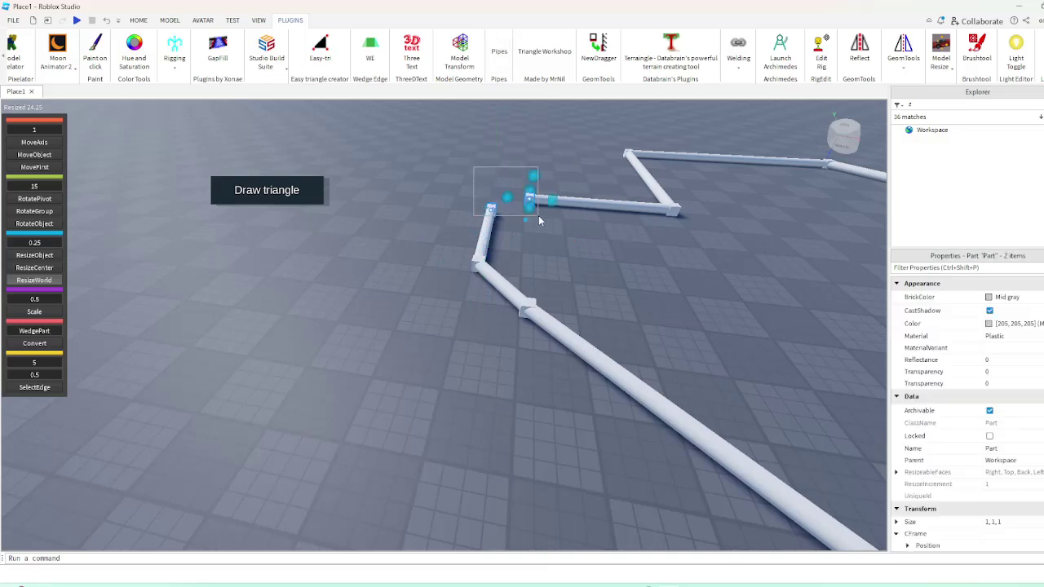
click(499, 49)
Group the whole closed outline into a model and set its parts' shape to Block
key(d)
right_drag(447, 180, 447, 180)
key(s)
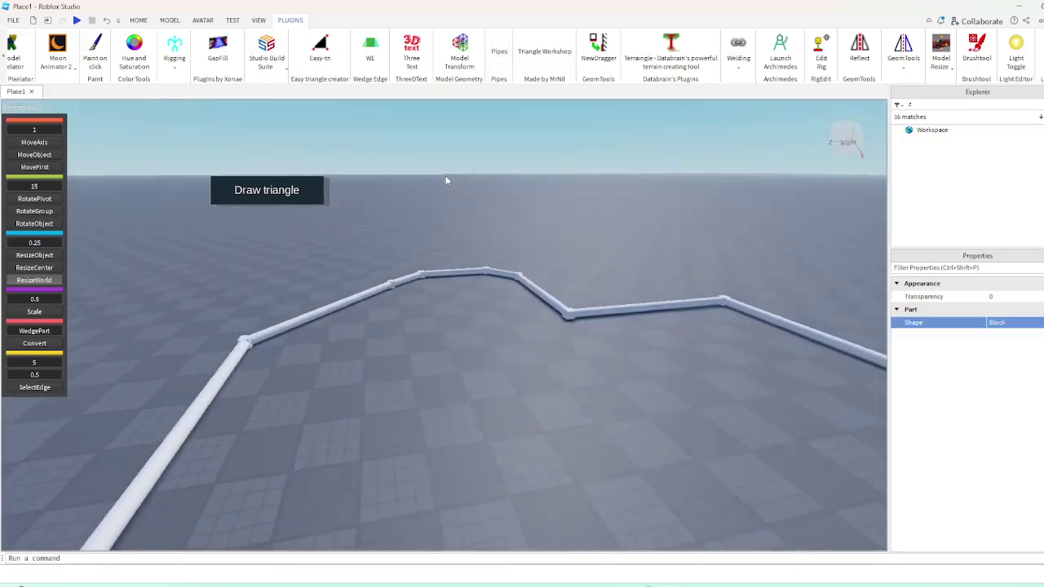
key(s)
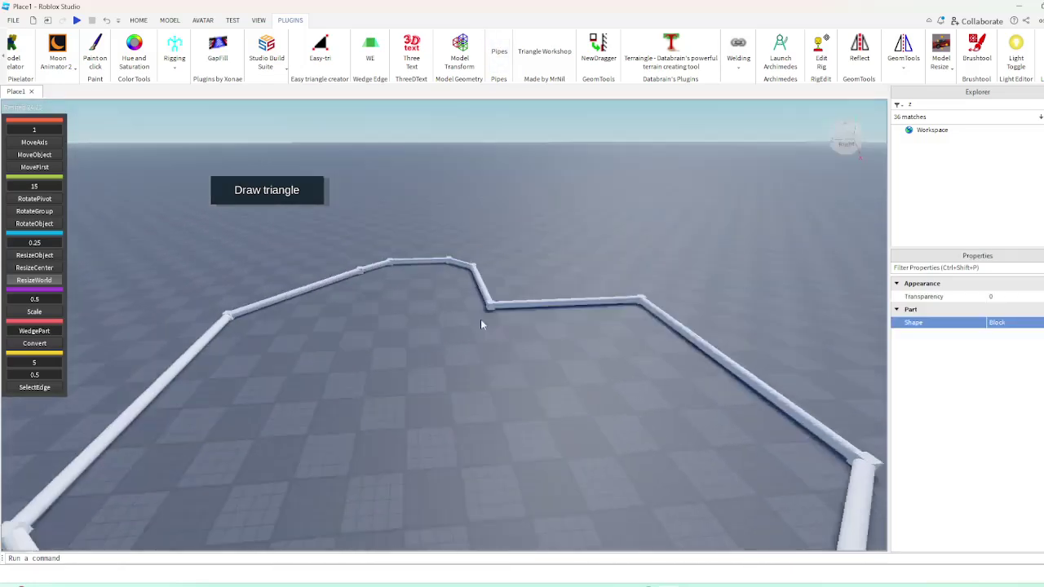
right_drag(481, 323, 480, 324)
key(s)
key(s)
key(a)
drag(308, 397, 670, 124)
key(w)
key(s)
key(ctrl+g)
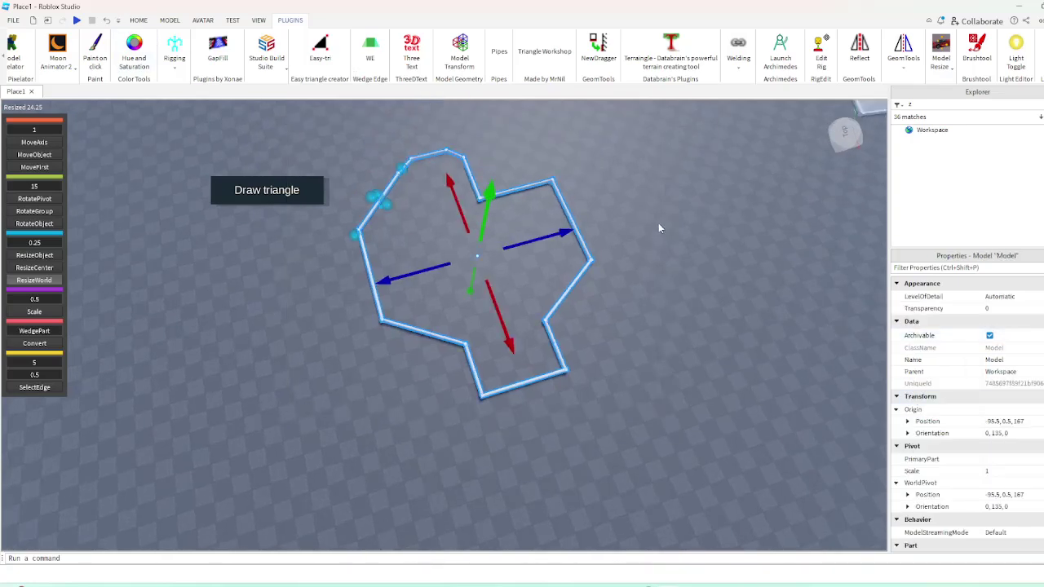
scroll(982, 413, down, 2)
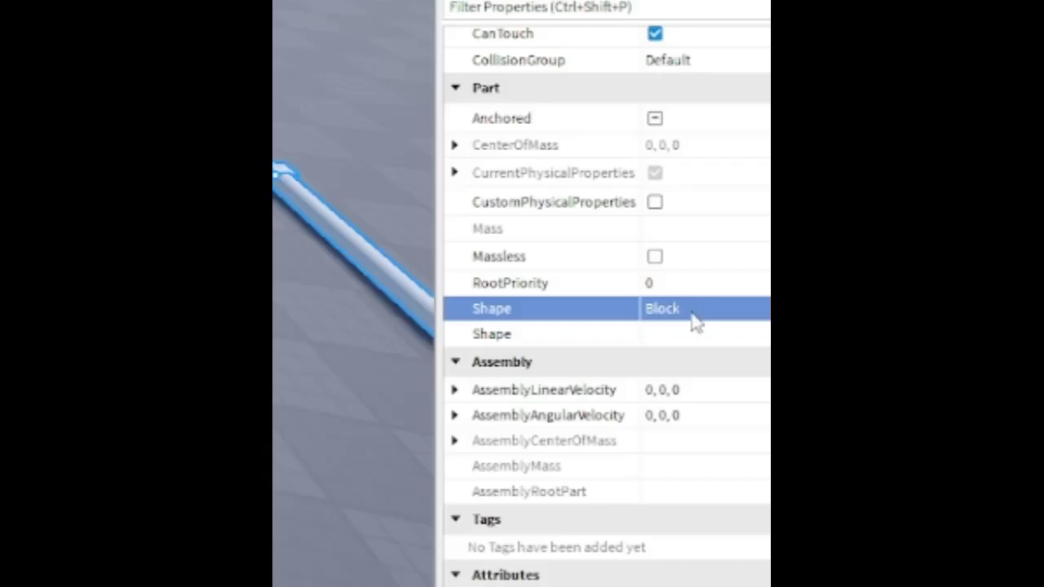
click(1001, 422)
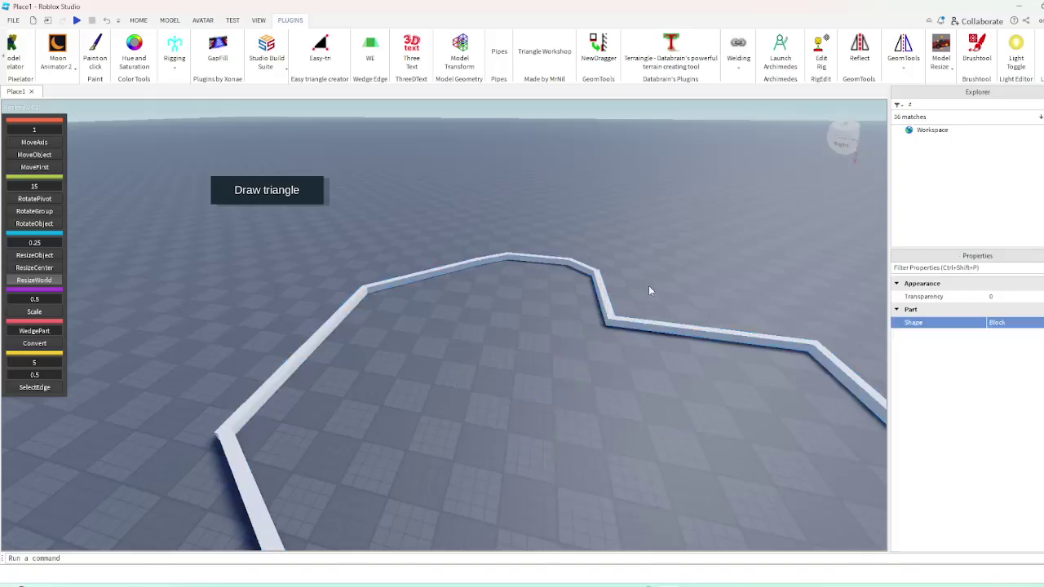
Select all the block-shaped outline parts with the Select tool and group them as one model
right_drag(649, 286, 587, 338)
scroll(649, 299, up, 2)
key(d)
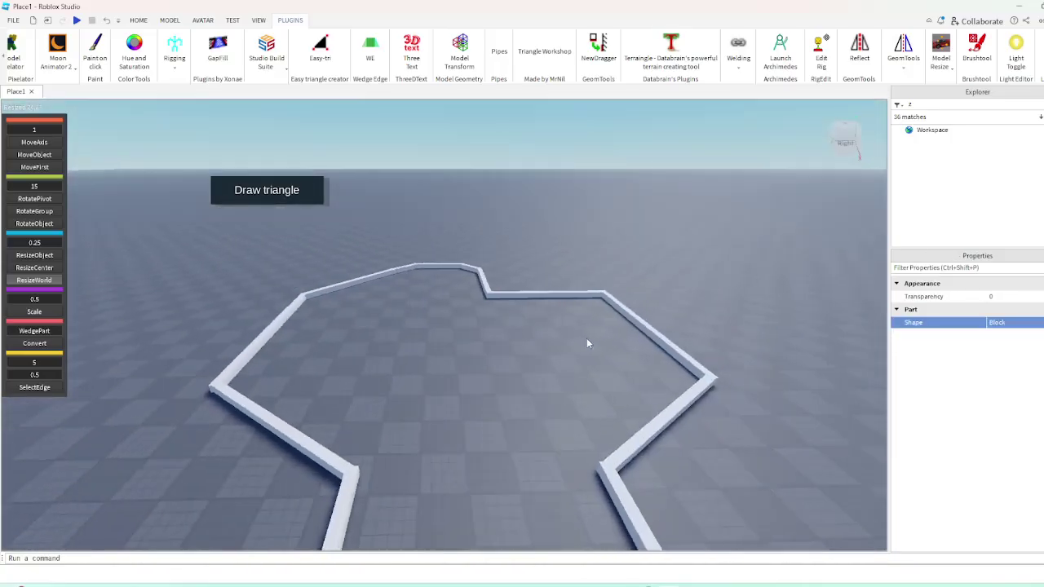
key(s)
click(139, 21)
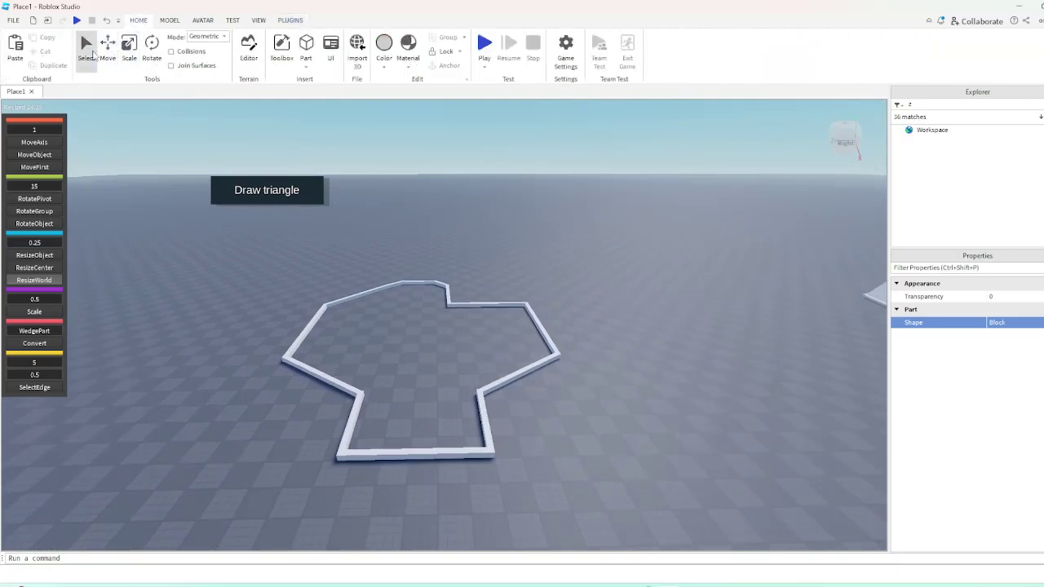
click(87, 51)
key(w)
drag(232, 261, 653, 509)
key(ctrl+g)
Duplicate the outline model twice, moving each copy straight up so the top one sits at height 40.5
click(110, 55)
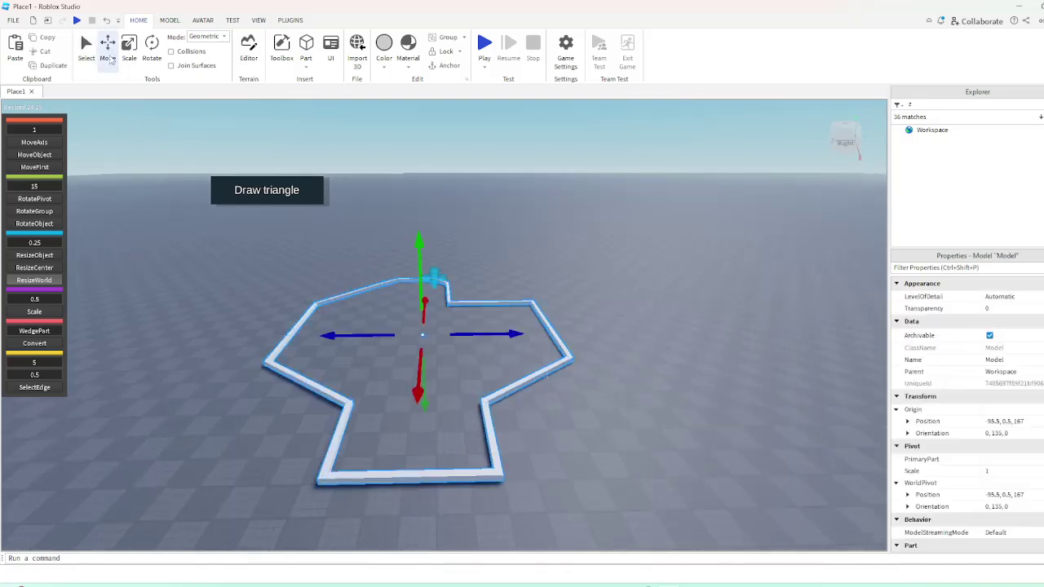
key(ctrl+d)
drag(421, 249, 422, 122)
key(ctrl+d)
key(s)
right_drag(424, 171, 424, 139)
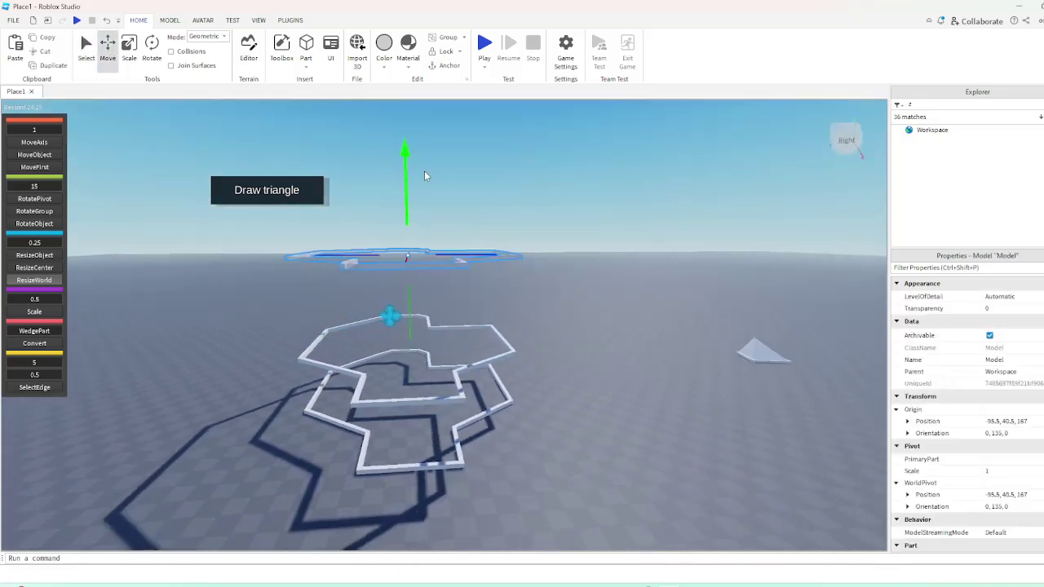
Select the two upper outline copies together and raise them further above the ground outline
click(373, 398)
shift+click(363, 270)
drag(411, 232, 414, 228)
right_drag(415, 232, 414, 228)
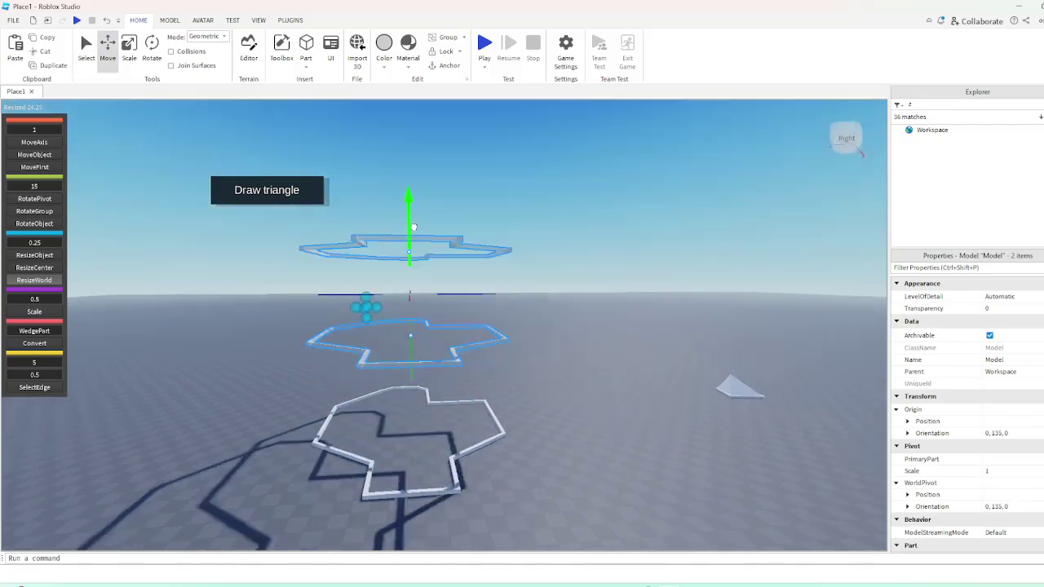
drag(414, 229, 414, 217)
right_drag(415, 228, 414, 217)
Color the ground-level outline model Pine Cone brown
click(530, 400)
right_drag(531, 391, 530, 430)
key(w)
click(452, 364)
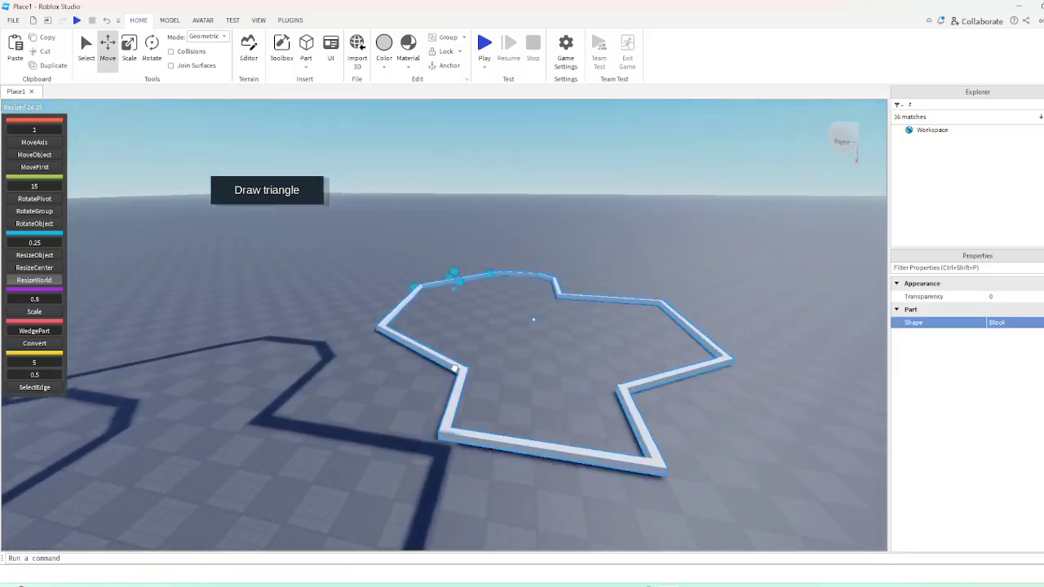
right_drag(452, 364, 462, 372)
key(w)
click(389, 61)
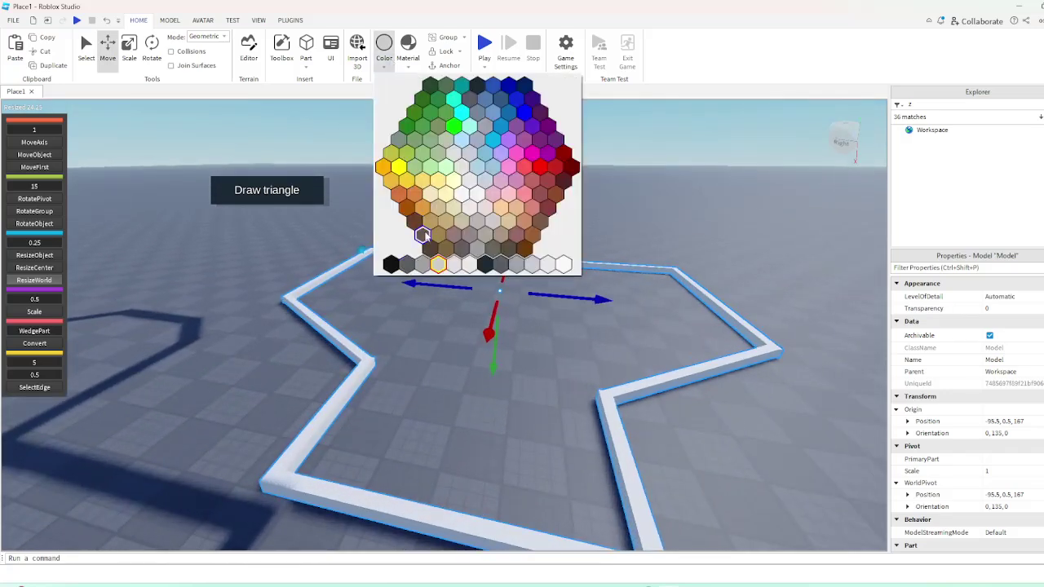
click(424, 235)
click(399, 196)
right_drag(412, 169, 411, 173)
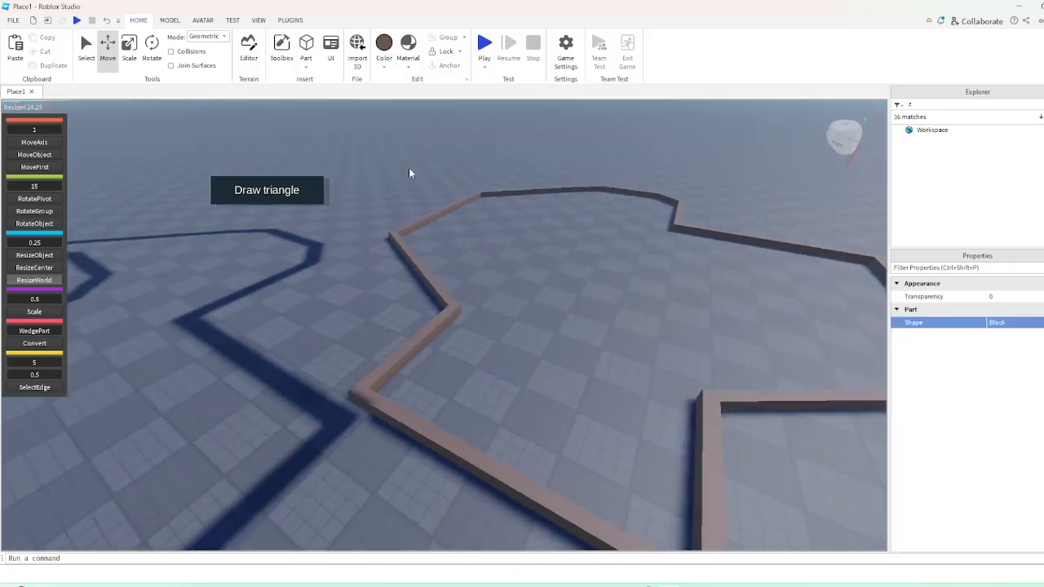
Fill the outline's narrow rectangular section between its opposite walls with a one-stud-thick GapFill floor
scroll(409, 173, down, 3)
click(291, 20)
click(903, 58)
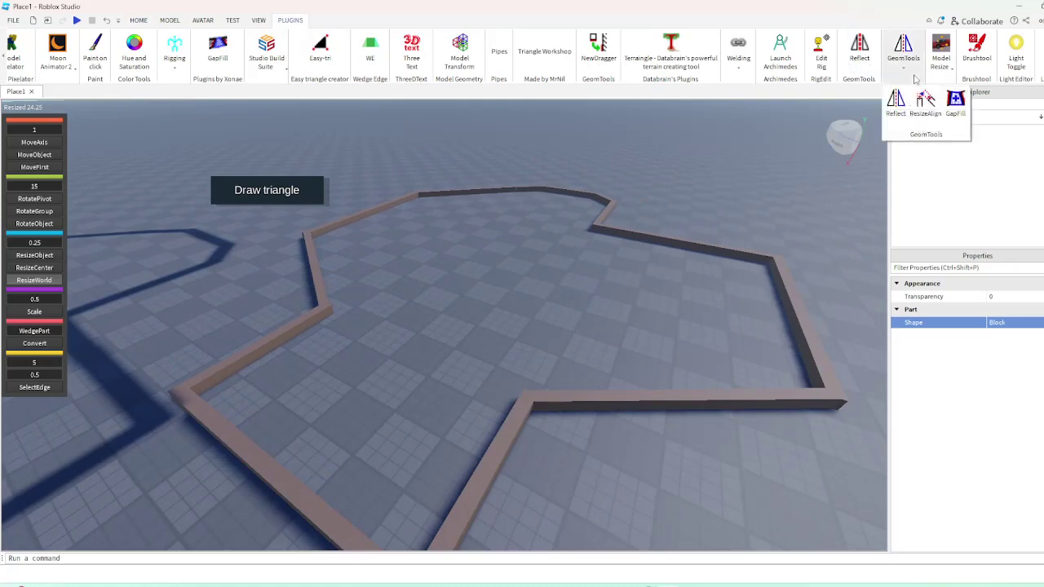
click(956, 102)
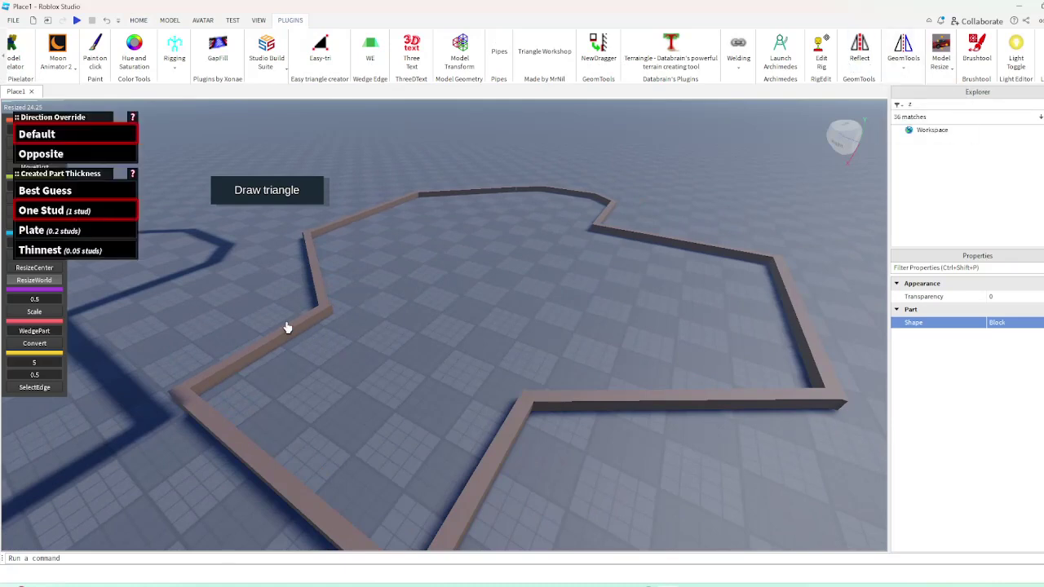
click(506, 427)
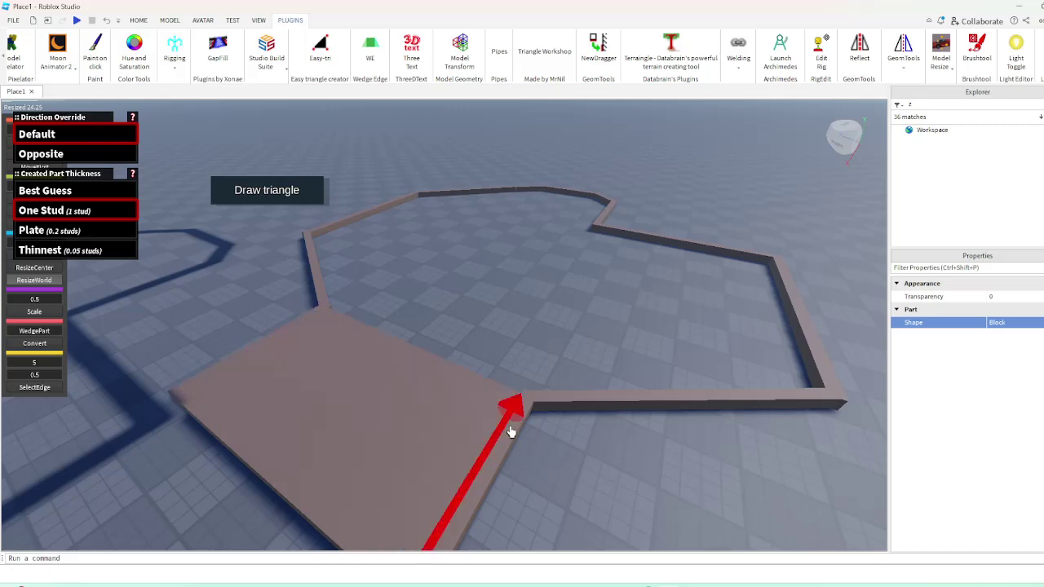
Fill the floor at the outline's far lobe with GapFill between its long slanted edge and the short edge opposite
key(w)
right_drag(507, 310, 509, 309)
key(a)
click(426, 237)
click(429, 232)
right_drag(411, 261, 410, 264)
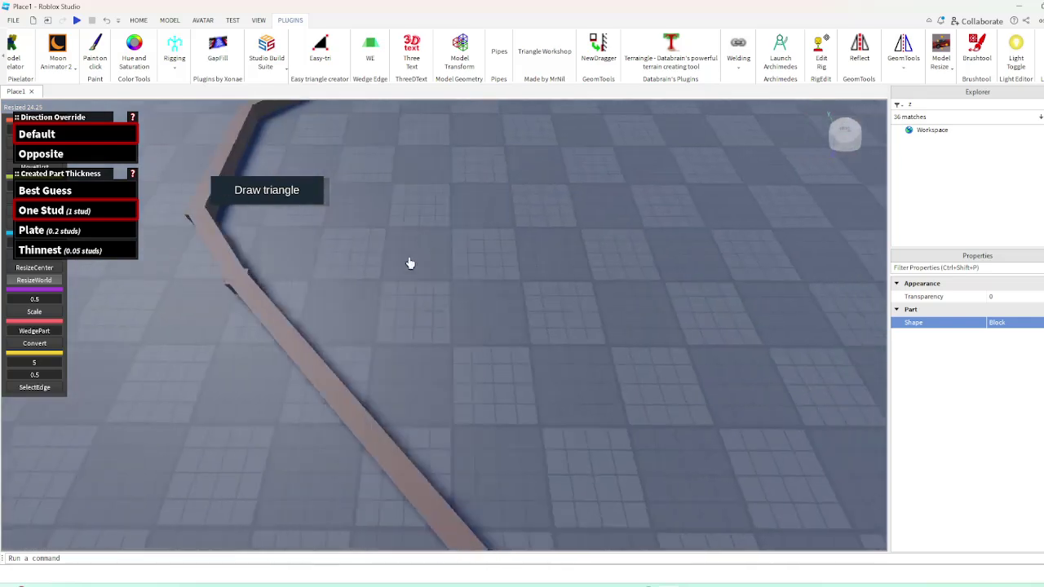
key(s)
click(371, 361)
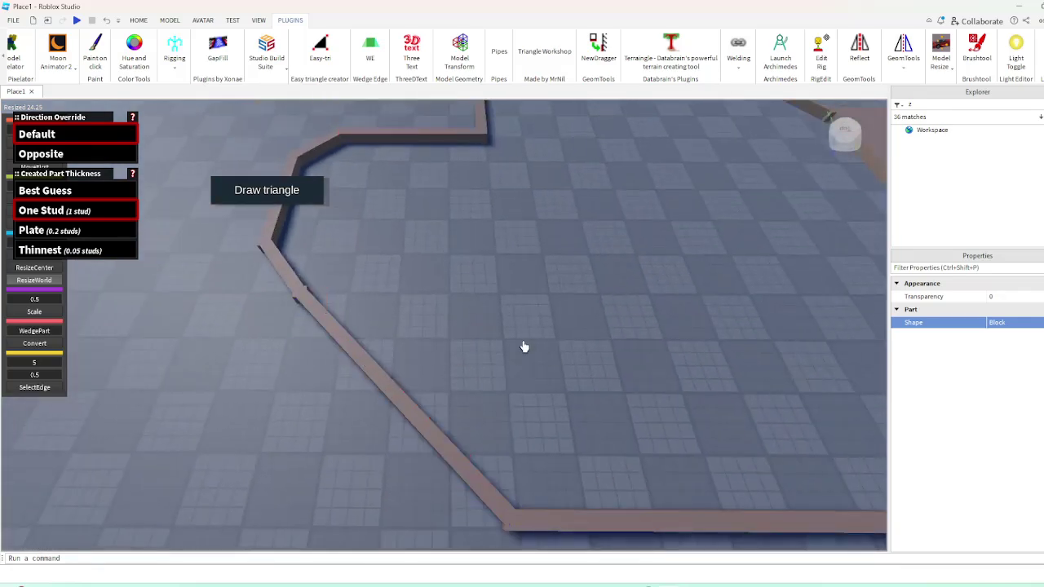
click(349, 343)
click(410, 135)
Fill the remaining opening along the far lobe's rounded end between its two short edges
key(s)
right_drag(534, 229, 436, 247)
key(w)
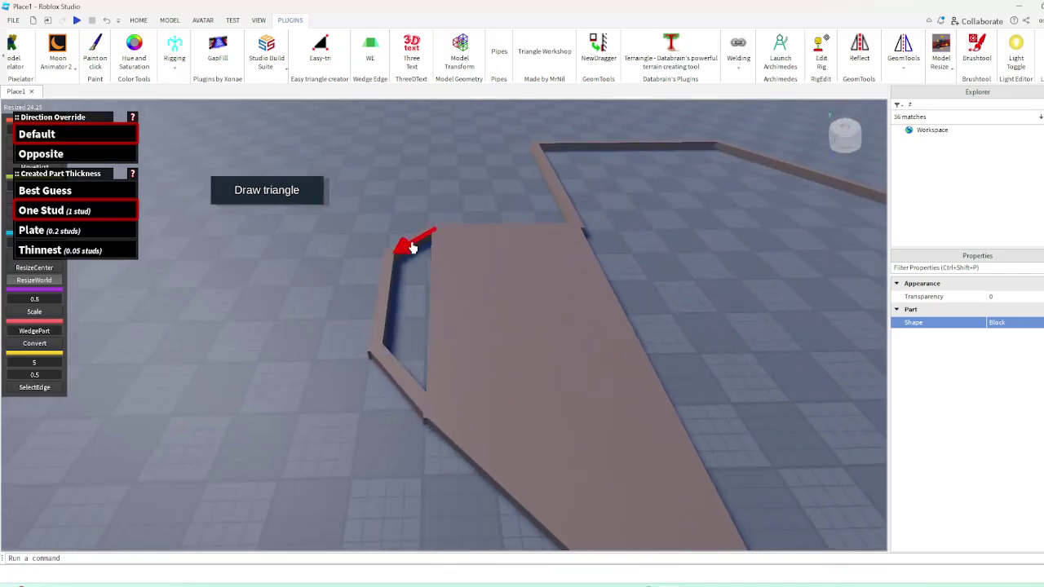
click(408, 382)
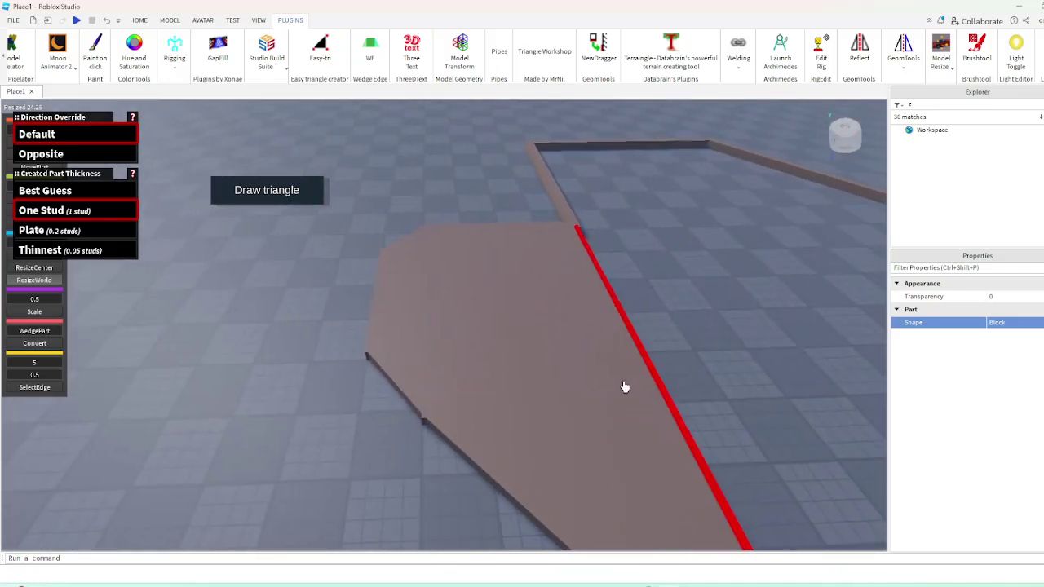
Fill the outline's wide middle area with three GapFill pieces between the side walls and the triangular gap
right_drag(625, 387, 622, 386)
key(s)
right_drag(478, 376, 478, 375)
key(w)
scroll(338, 368, down, 5)
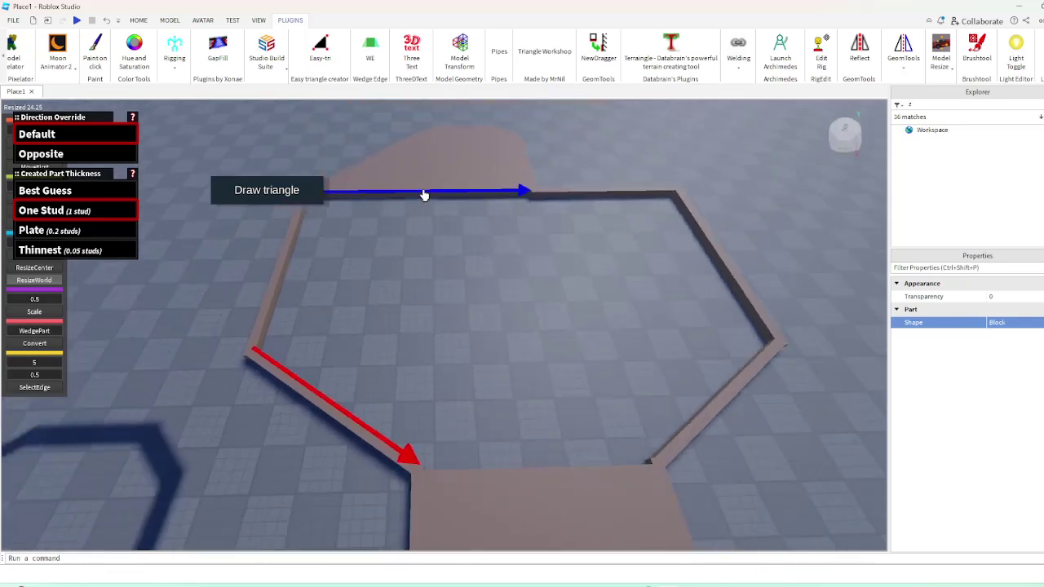
click(424, 196)
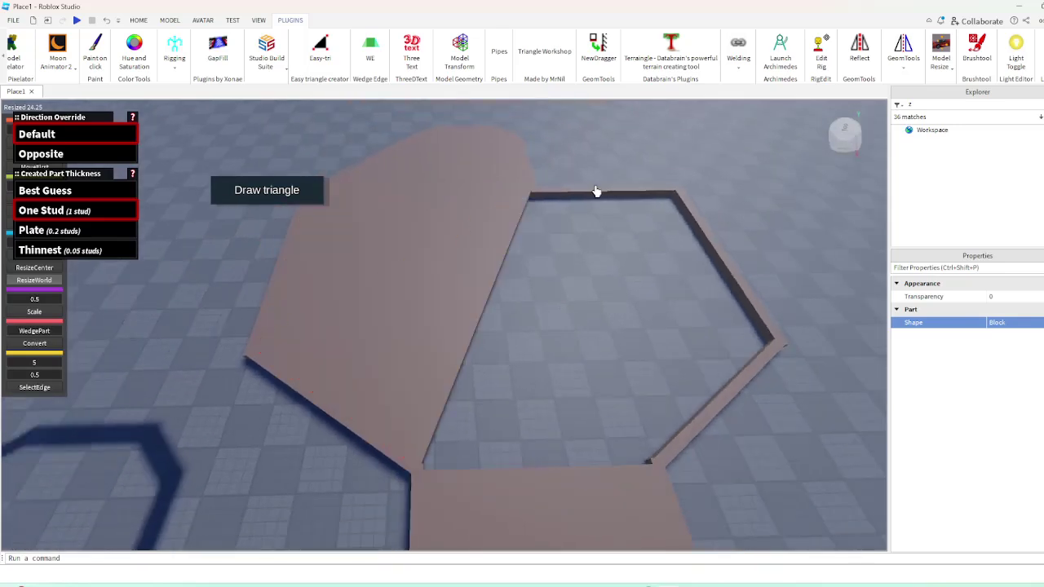
click(718, 405)
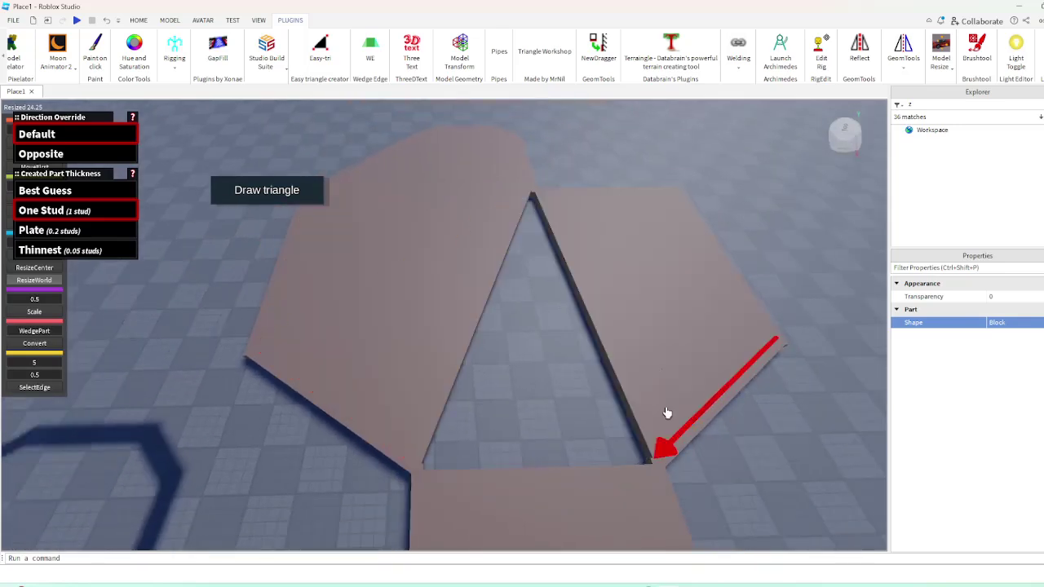
click(587, 313)
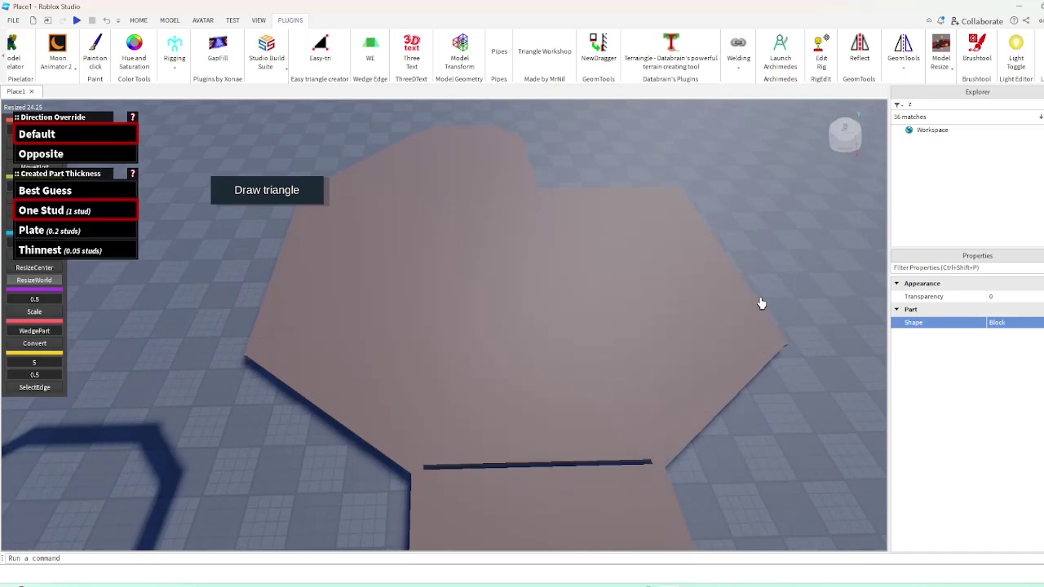
Try to fill the narrow slit between the middle floor and the rectangular section with GapFill
right_drag(760, 304, 711, 319)
scroll(710, 319, up, 2)
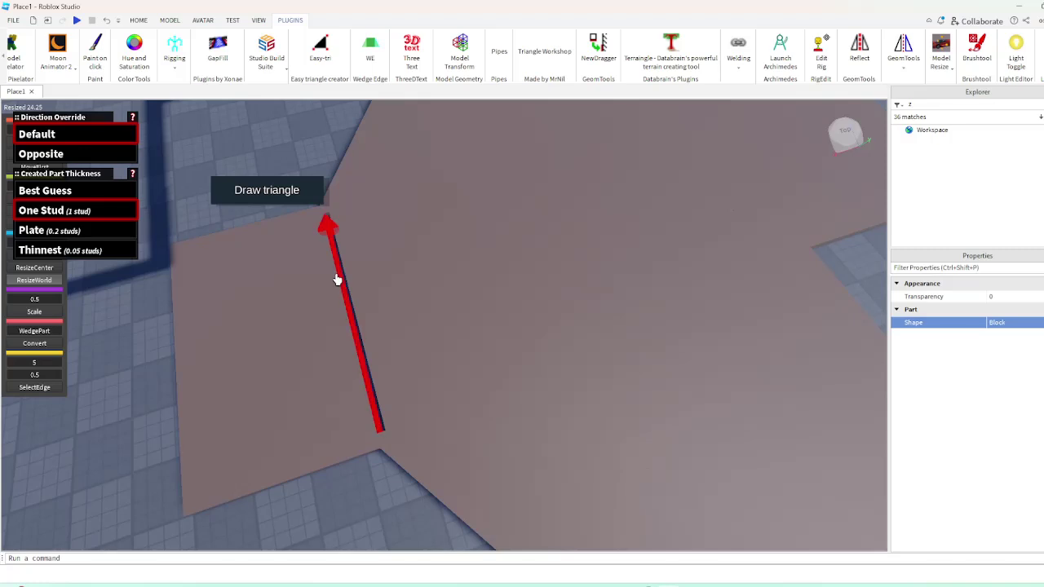
click(338, 278)
click(343, 276)
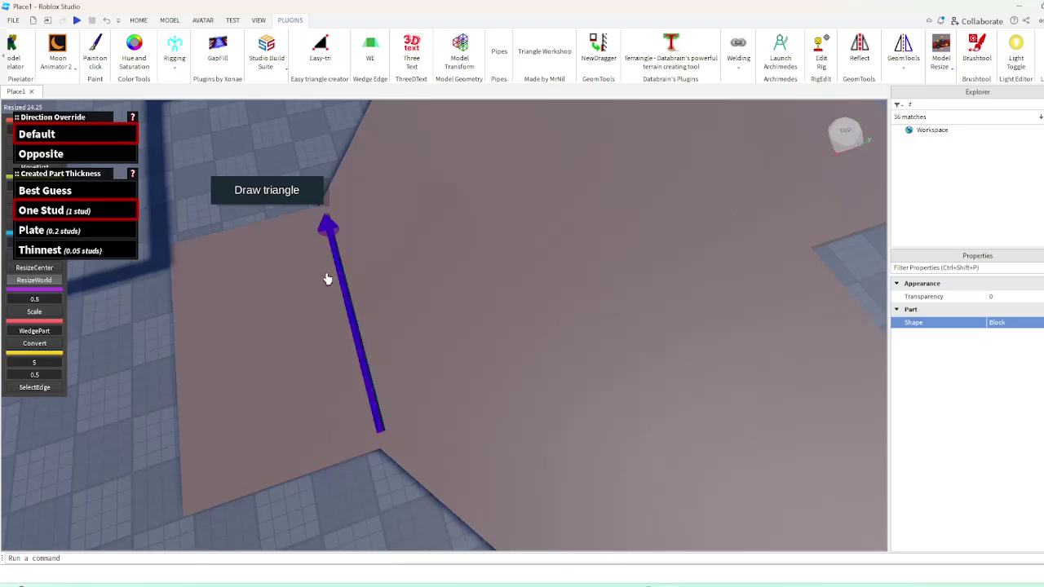
click(328, 295)
right_drag(328, 296, 331, 293)
scroll(331, 294, up, 1)
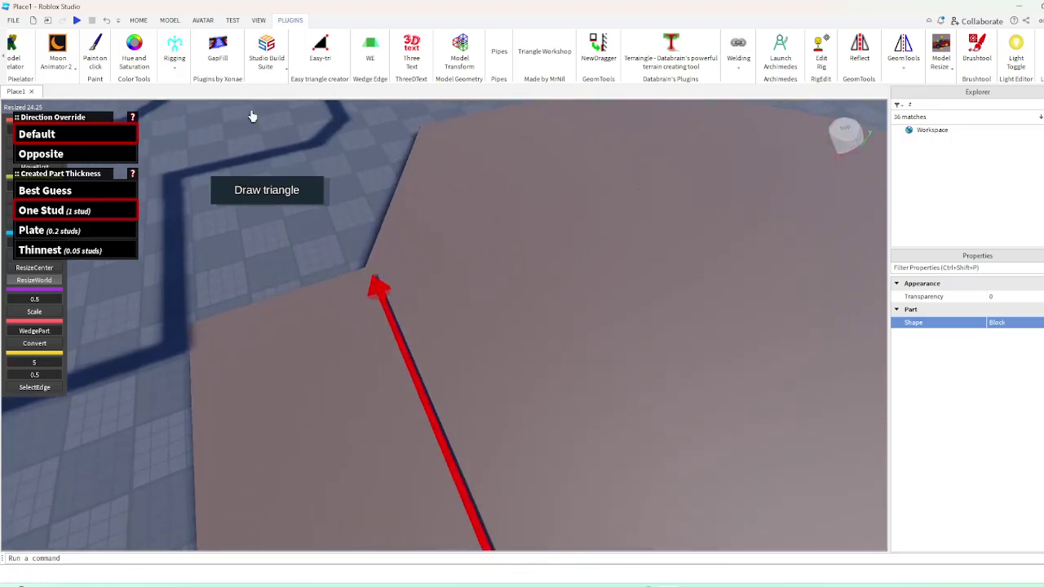
Close the narrow slit in the floor by resizing the adjoining floor piece by 0.5
click(137, 19)
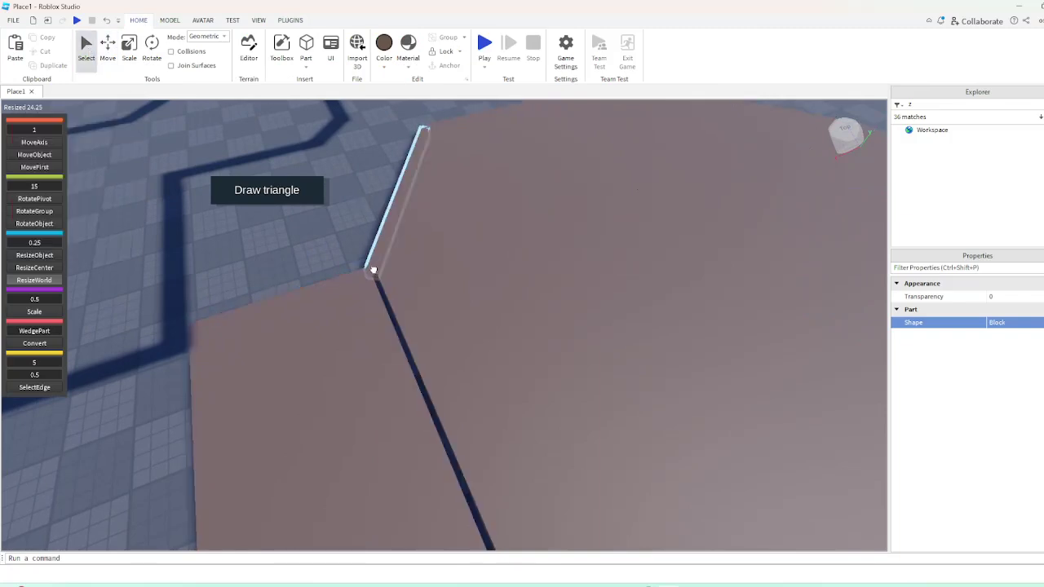
click(366, 294)
right_drag(366, 294, 473, 359)
click(508, 382)
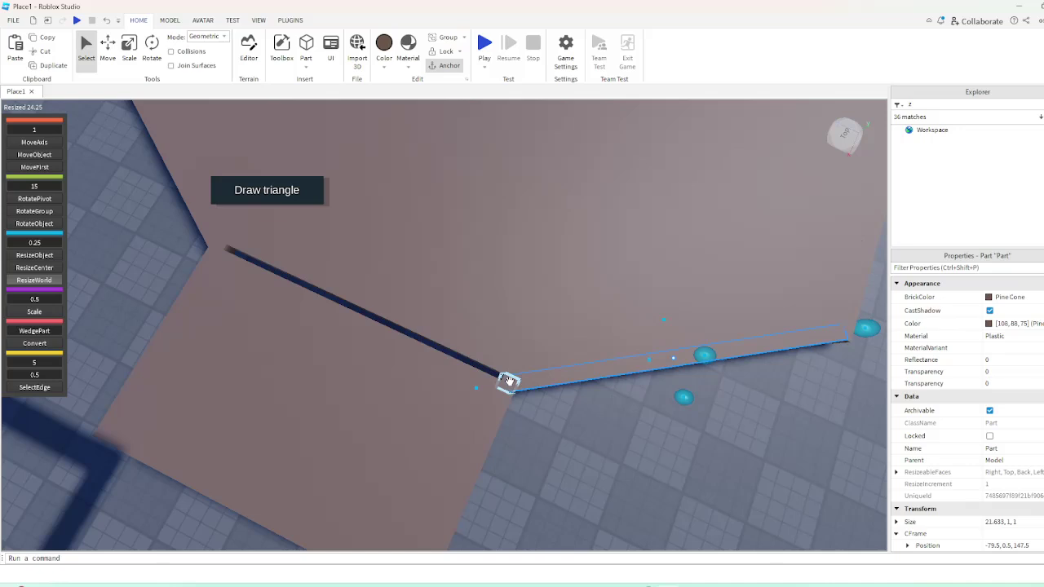
click(505, 405)
click(503, 376)
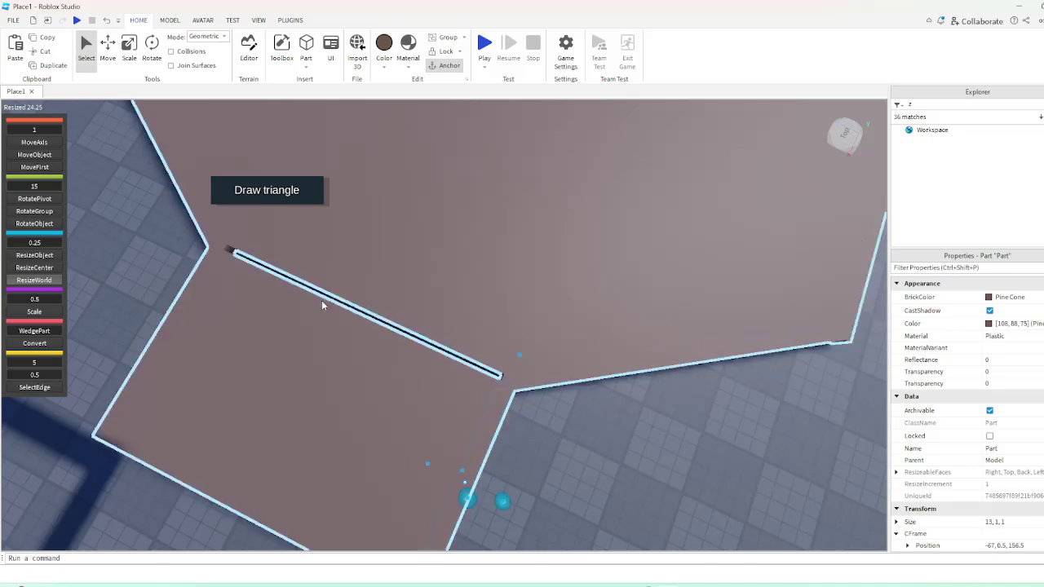
click(510, 414)
click(499, 402)
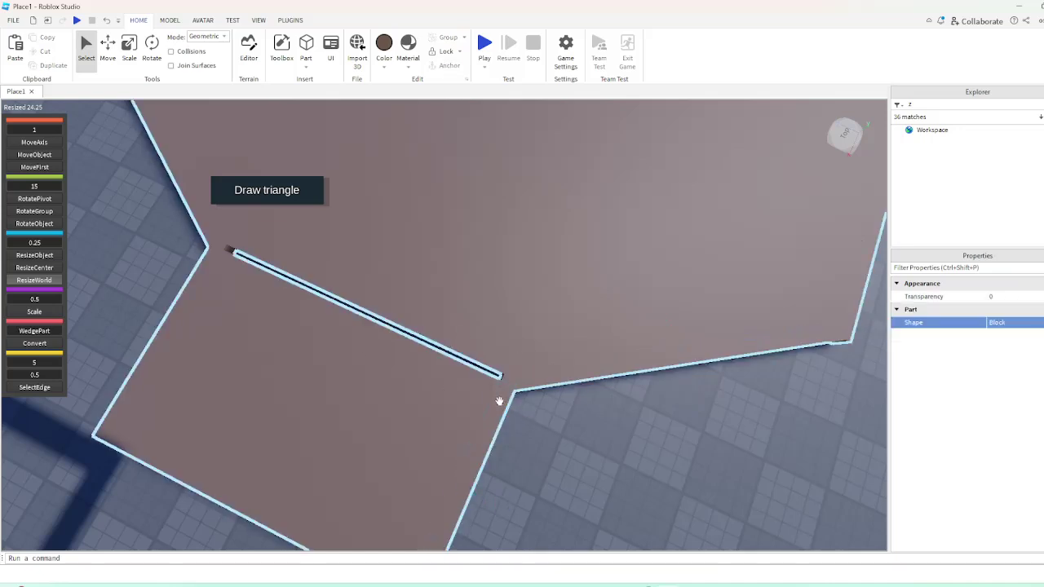
click(310, 351)
scroll(461, 367, down, 3)
click(549, 429)
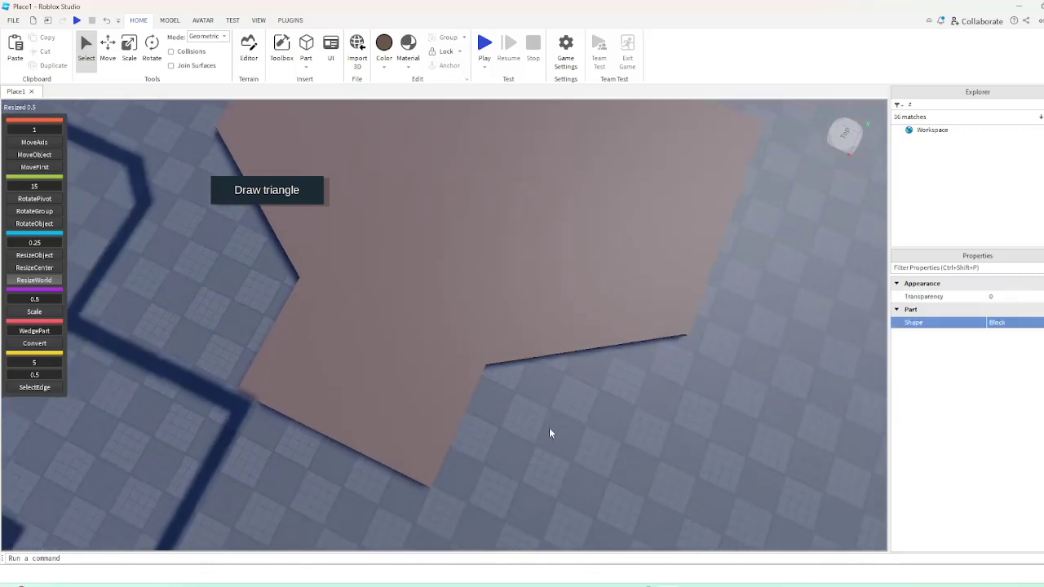
Examine the completed floor together with the outline copies floating above it
right_drag(549, 429, 397, 333)
scroll(397, 333, down, 3)
click(398, 333)
scroll(285, 415, down, 2)
click(330, 463)
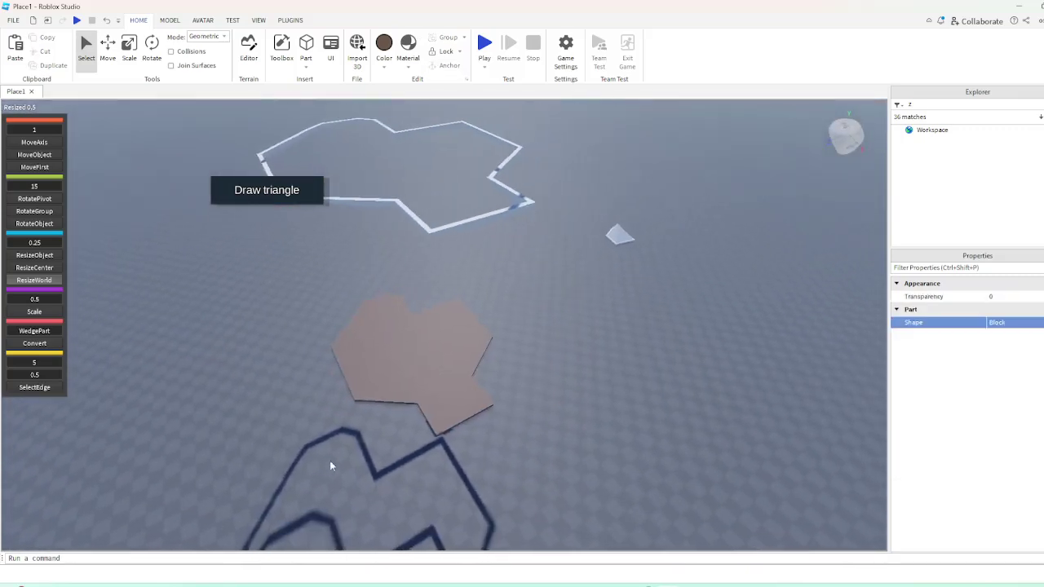
scroll(443, 399, up, 4)
click(443, 399)
right_drag(364, 386, 364, 391)
scroll(364, 389, down, 5)
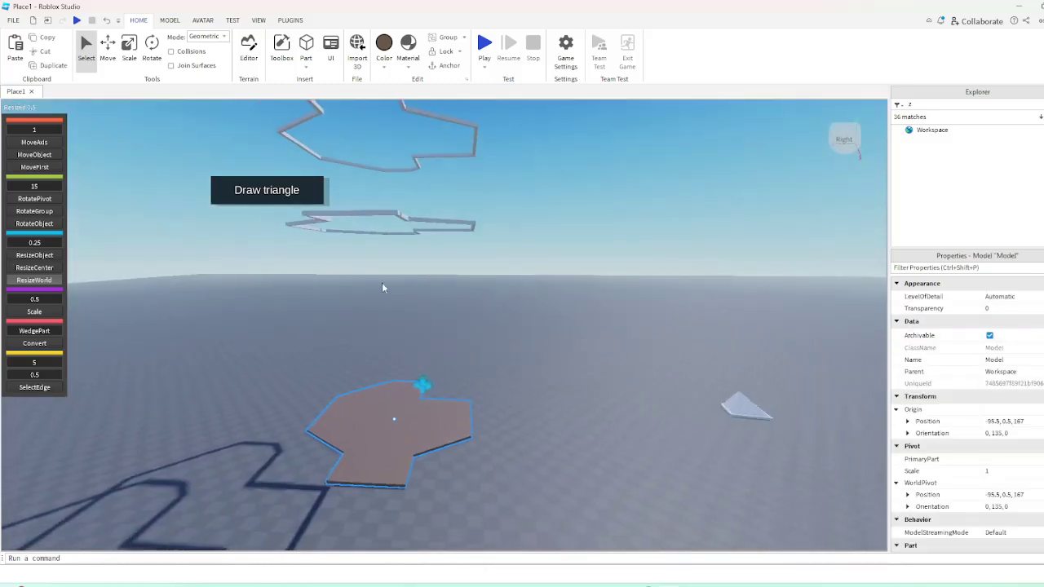
Lower the nearest floating outline copy until it rests on the edge of the filled floor
click(391, 227)
scroll(348, 355, up, 4)
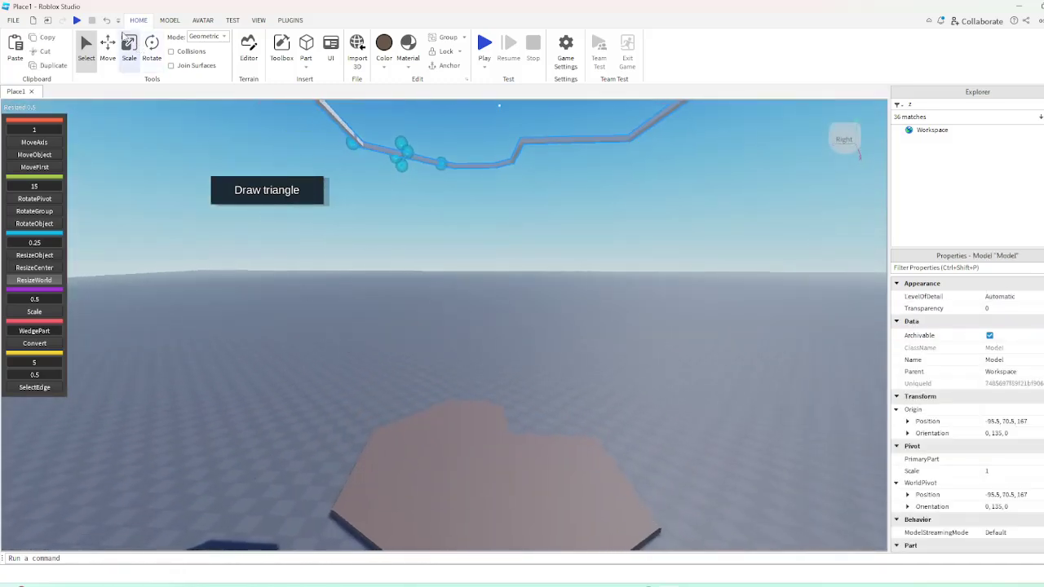
click(108, 47)
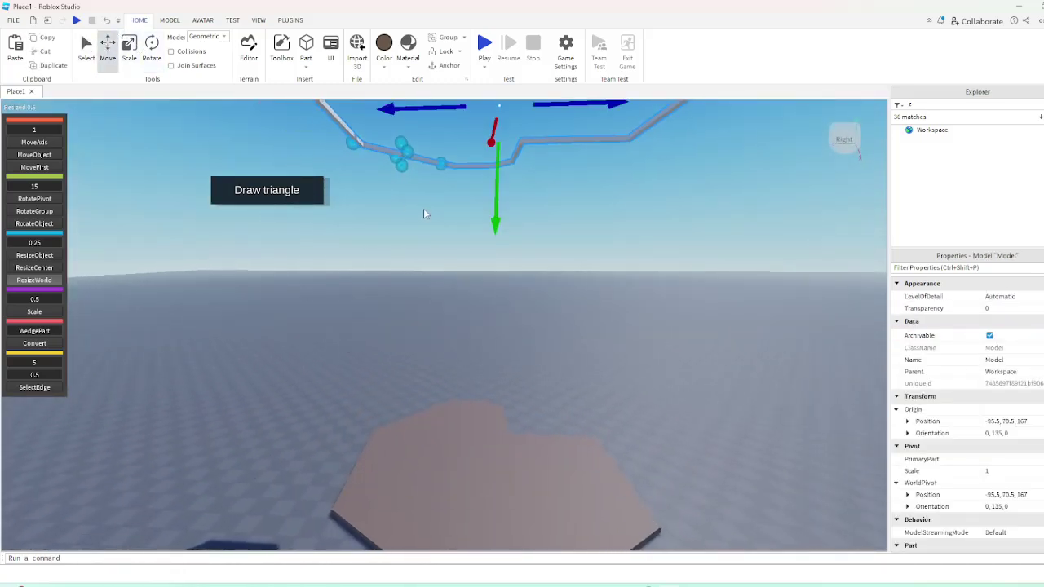
drag(490, 206, 496, 285)
drag(498, 323, 497, 380)
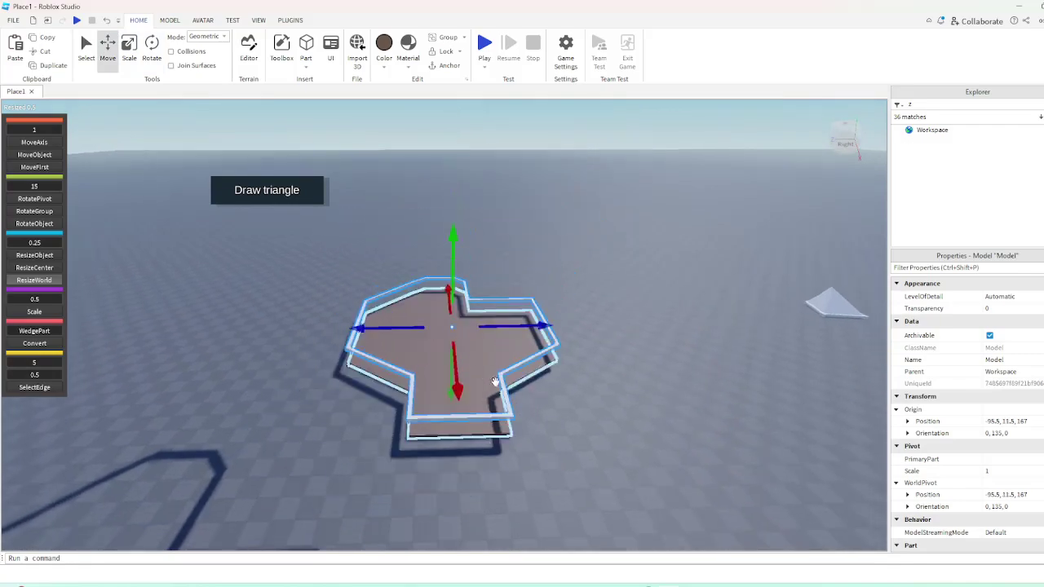
scroll(471, 389, up, 4)
right_drag(470, 389, 470, 389)
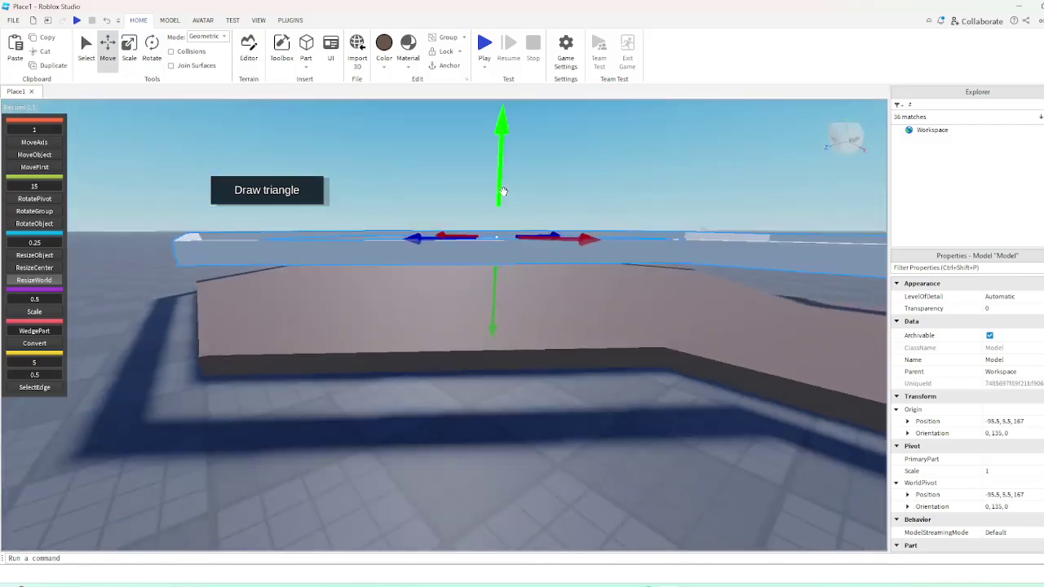
drag(503, 192, 511, 229)
key(d)
right_drag(467, 242, 467, 241)
scroll(466, 241, down, 4)
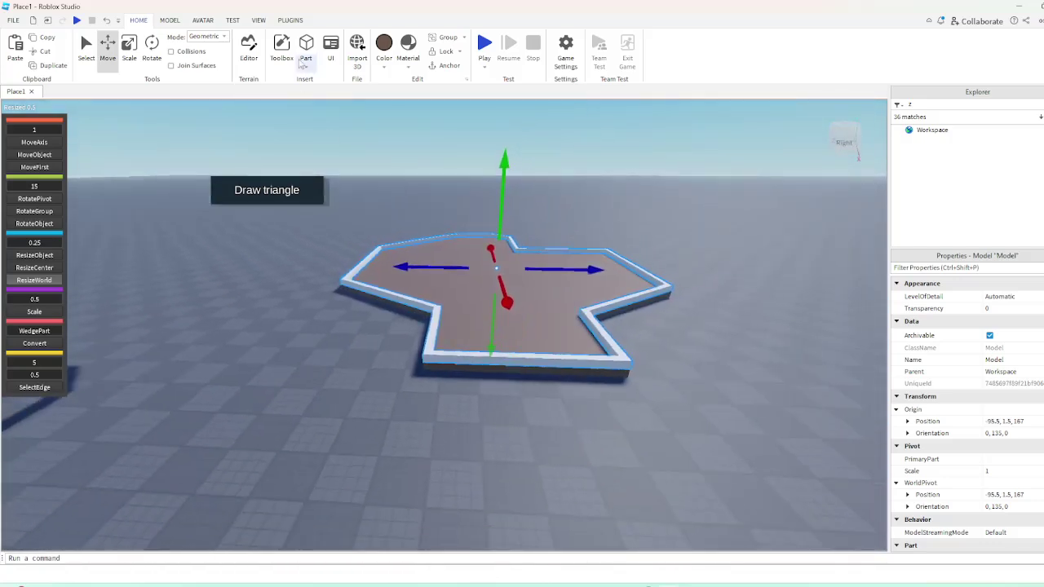
Use Studio Build Suite's ResizeWorld to extend the outline on the floor upward by 16.75, forming the walls
click(289, 20)
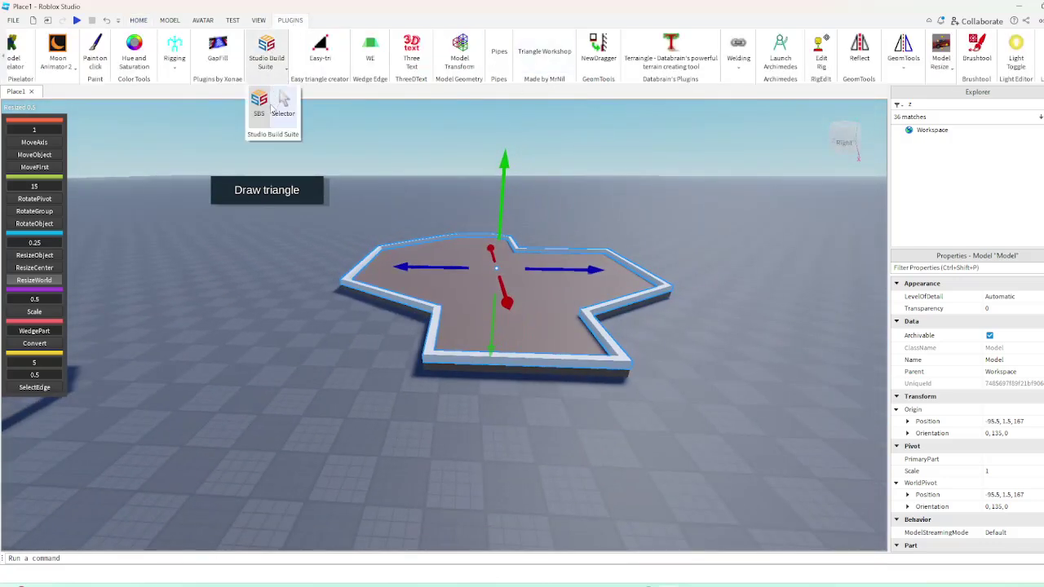
click(266, 108)
click(263, 103)
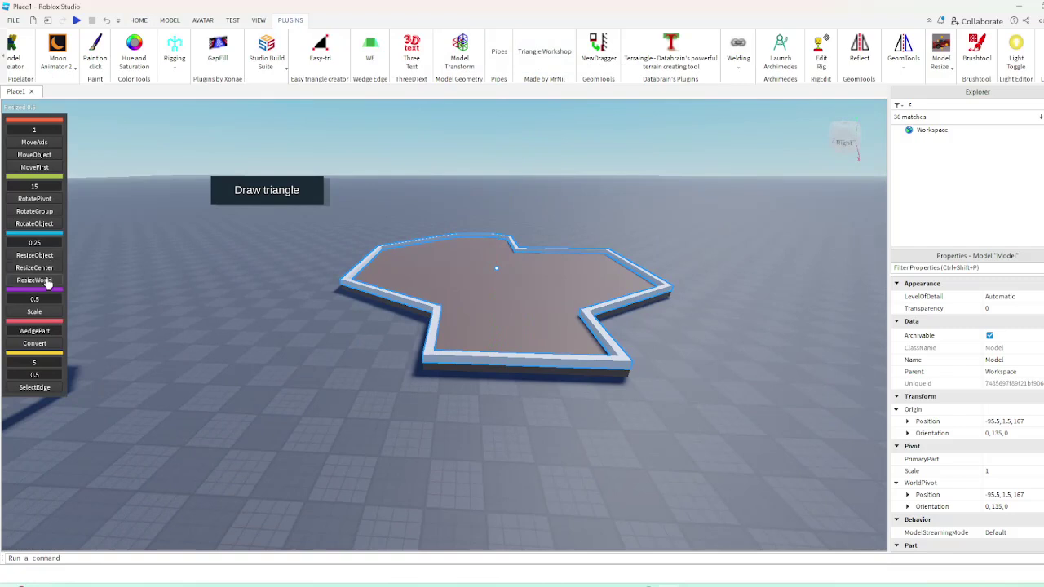
drag(414, 237, 464, 166)
key(s)
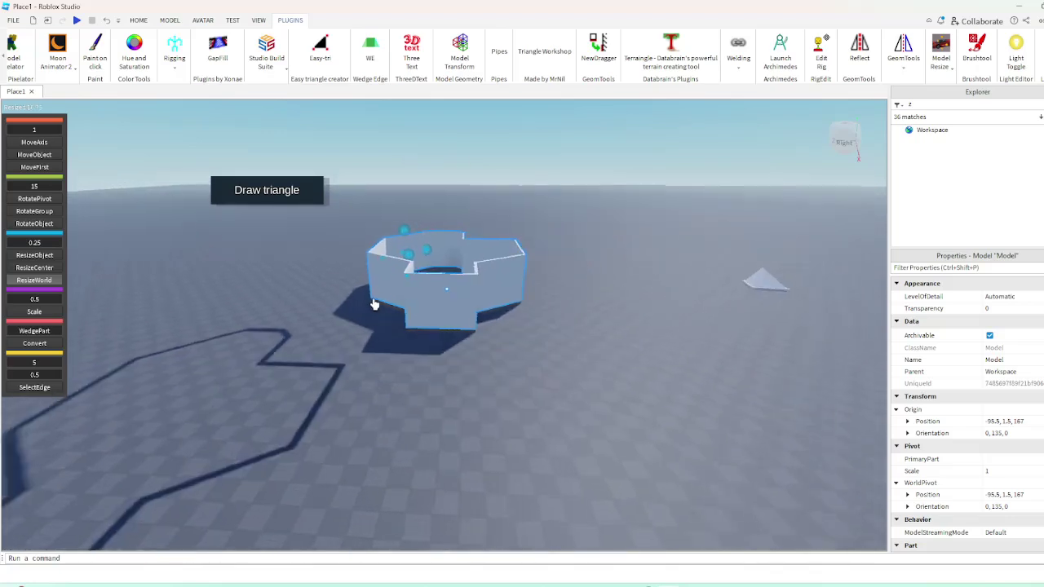
Search the Toolbox models for "npc" and insert the Noob NPC as a scale reference beside the building
key(a)
click(138, 20)
click(281, 49)
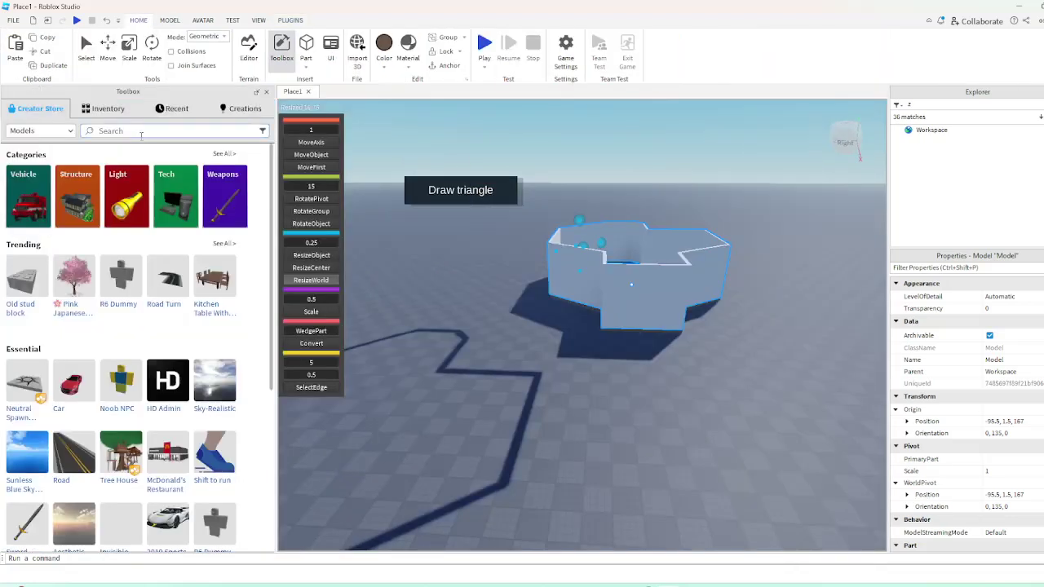
click(137, 131)
text(npc)
key(Return)
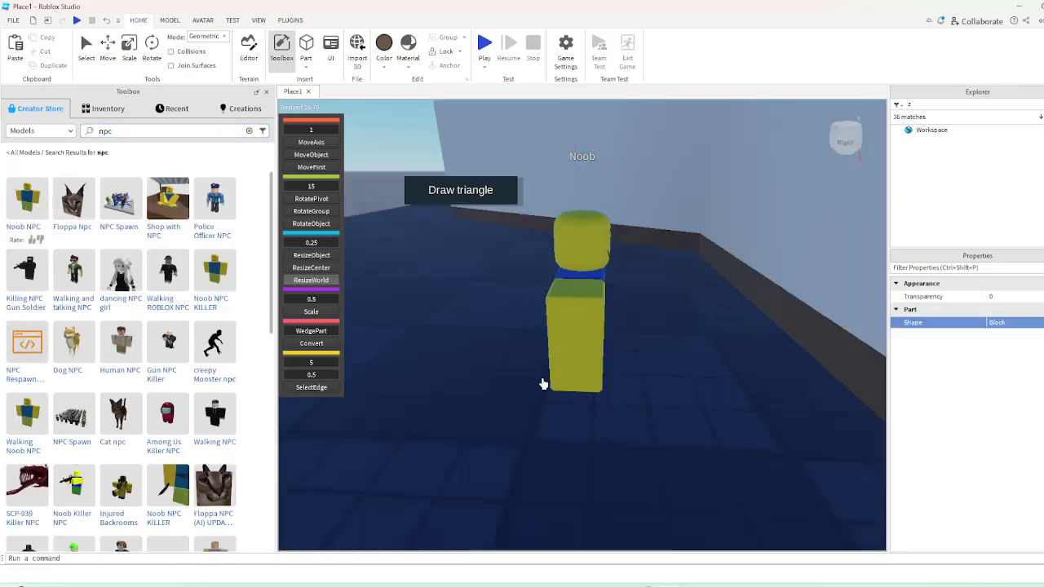
scroll(541, 392, down, 5)
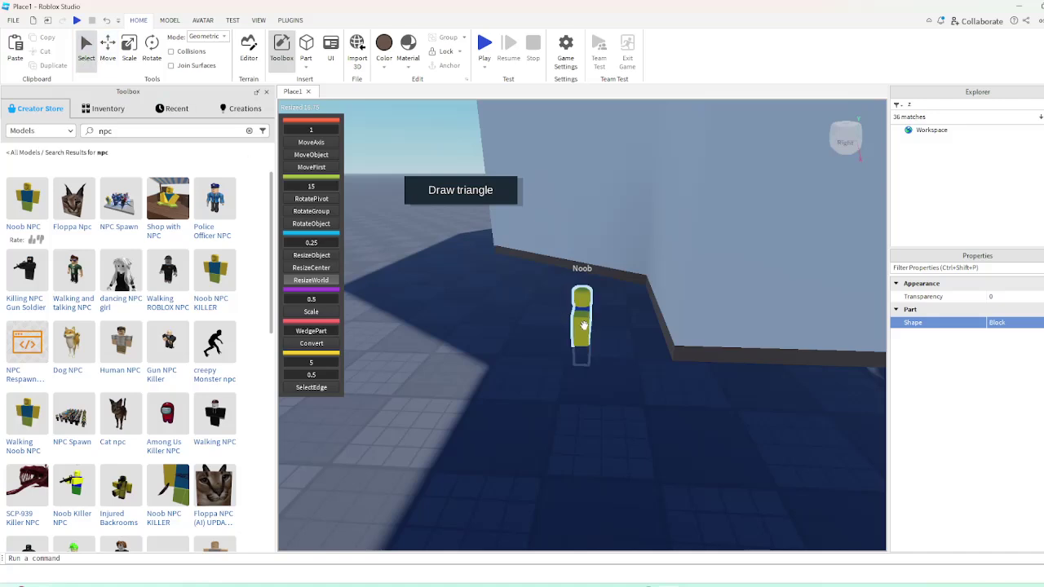
Move the Noob NPC in front of the building's projecting end and rotate it to face outward
drag(584, 326, 678, 424)
right_drag(677, 424, 677, 424)
key(r)
drag(678, 424, 594, 409)
scroll(609, 413, down, 5)
Shorten the building's walls by 3.25 with ResizeObject to suit the NPC's scale
click(467, 384)
right_drag(468, 385, 467, 382)
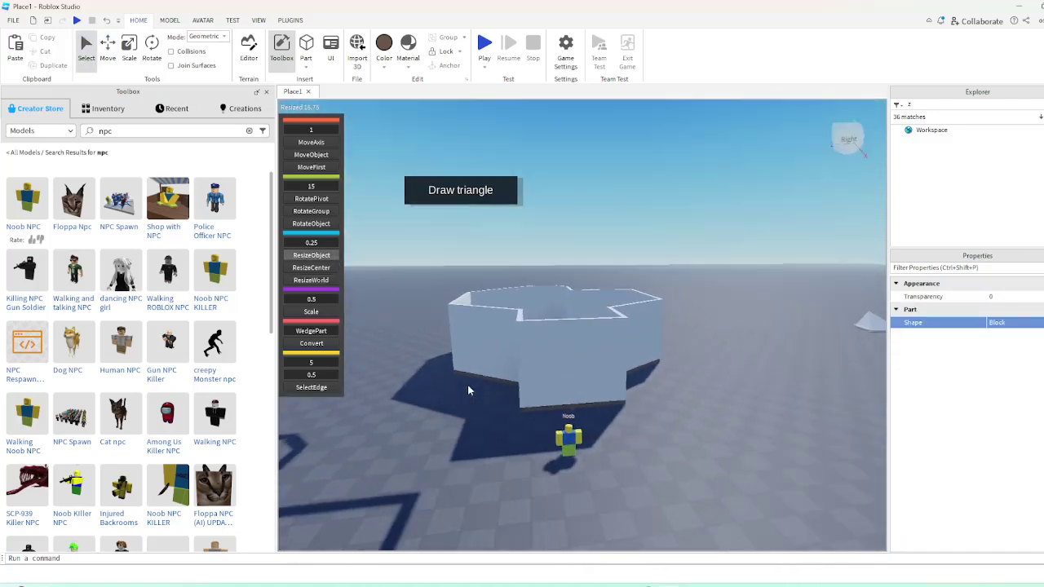
key(w)
click(533, 360)
right_drag(534, 360, 533, 357)
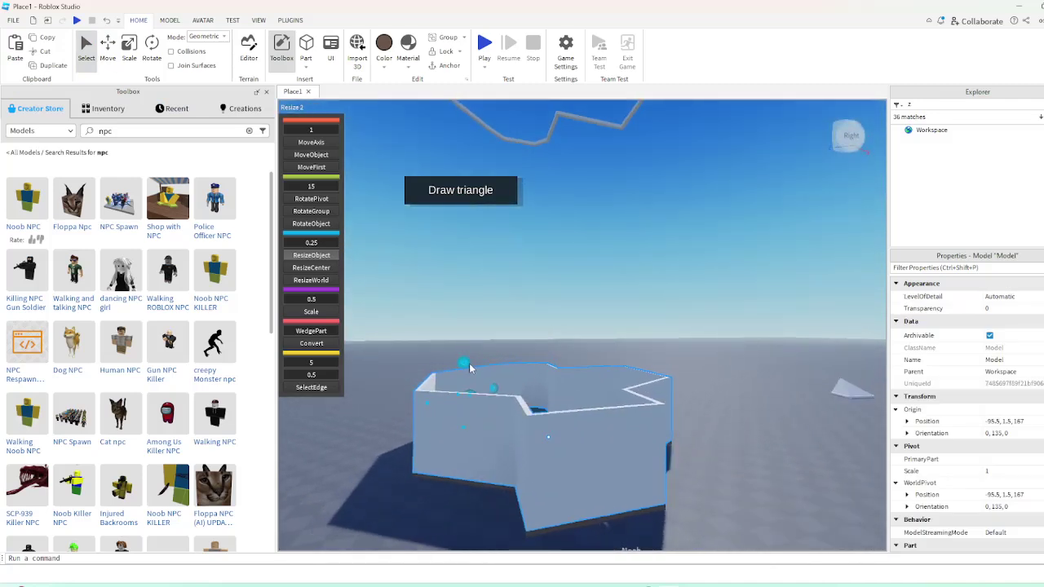
click(536, 312)
scroll(537, 312, down, 4)
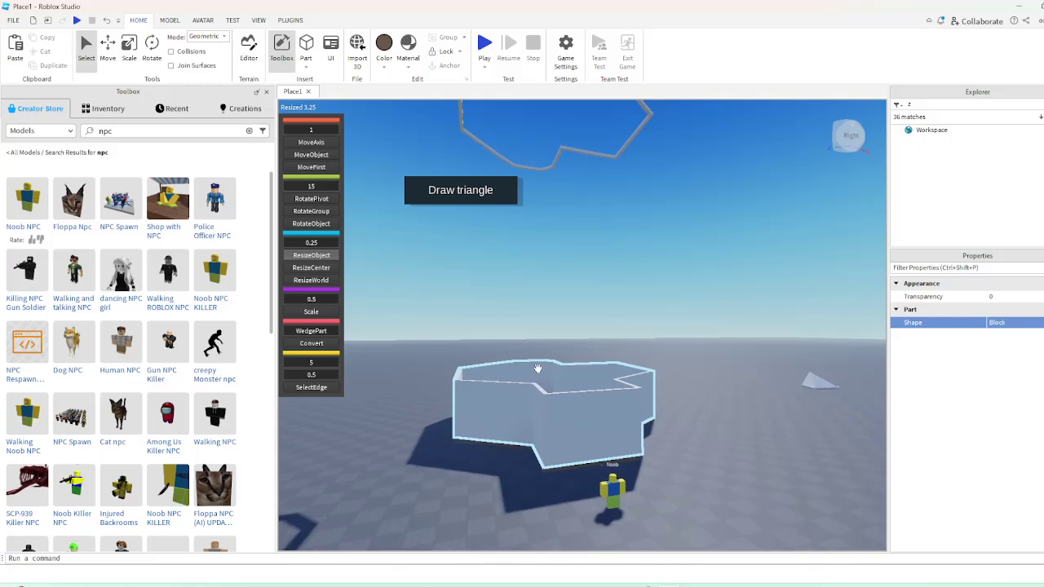
Duplicate the floor and walls and stack the copy on top as a second level
click(524, 395)
click(561, 190)
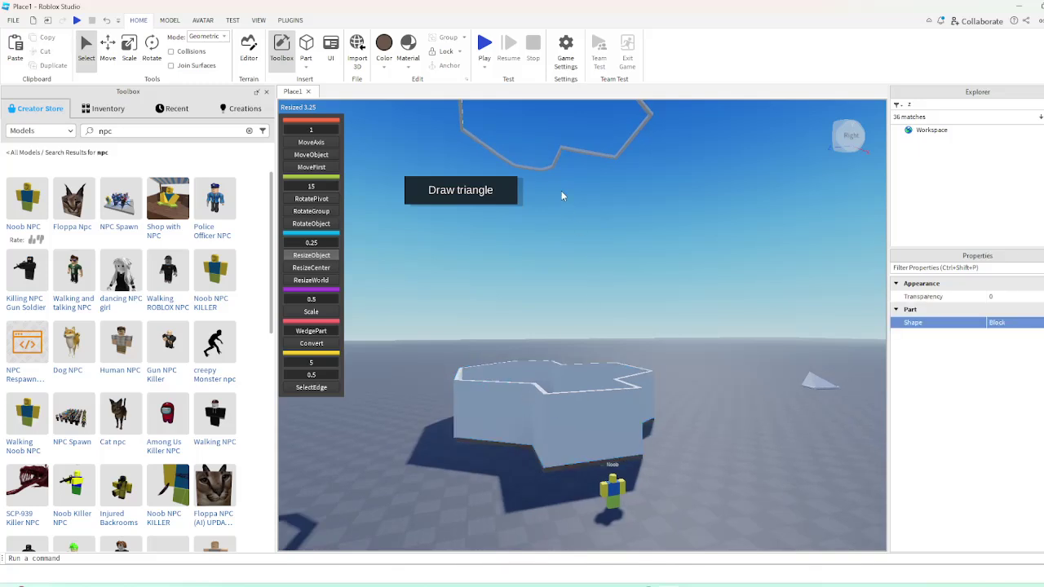
click(554, 469)
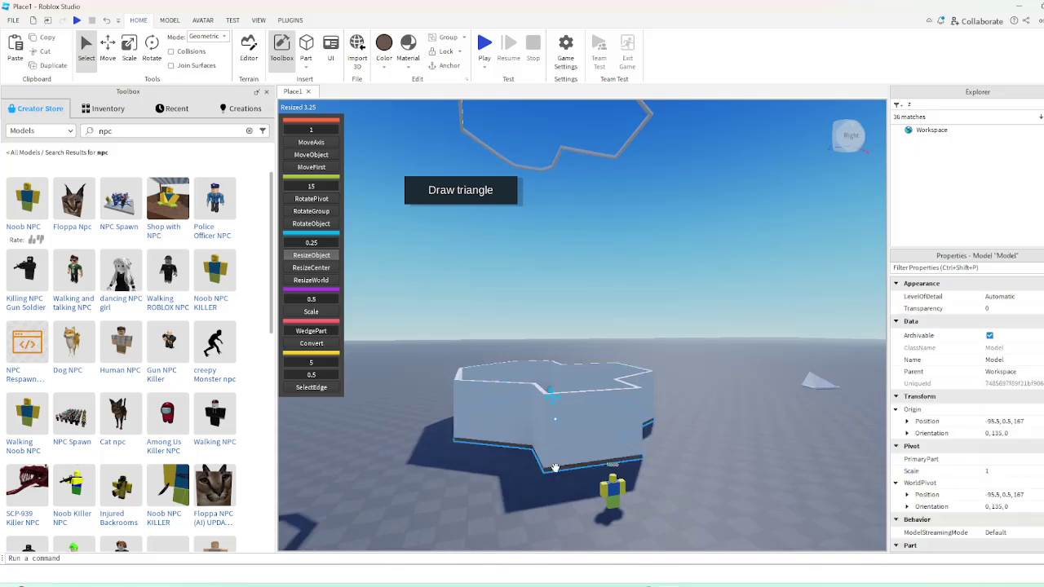
click(481, 447)
key(w)
click(504, 419)
key(ctrl+c)
key(ctrl+v)
click(473, 504)
key(w)
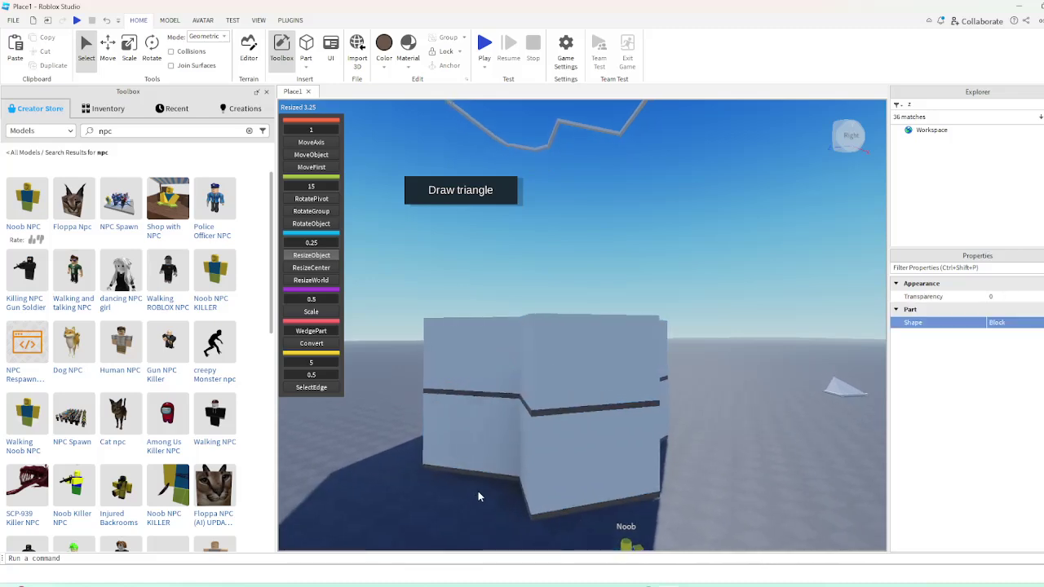
Examine the two-level building from several sides, including its upper edge and interior
scroll(479, 494, down, 6)
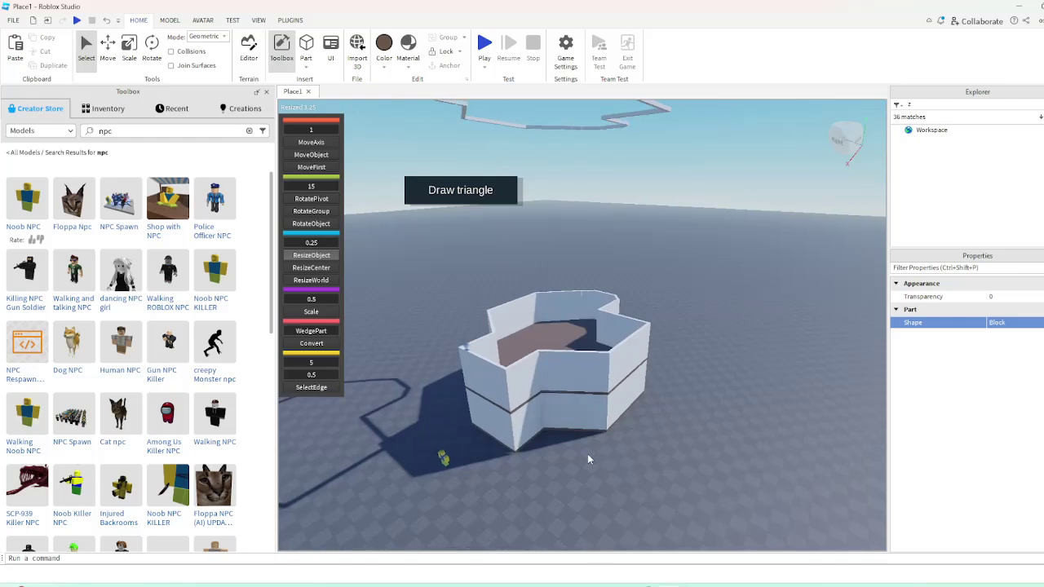
scroll(587, 454, up, 10)
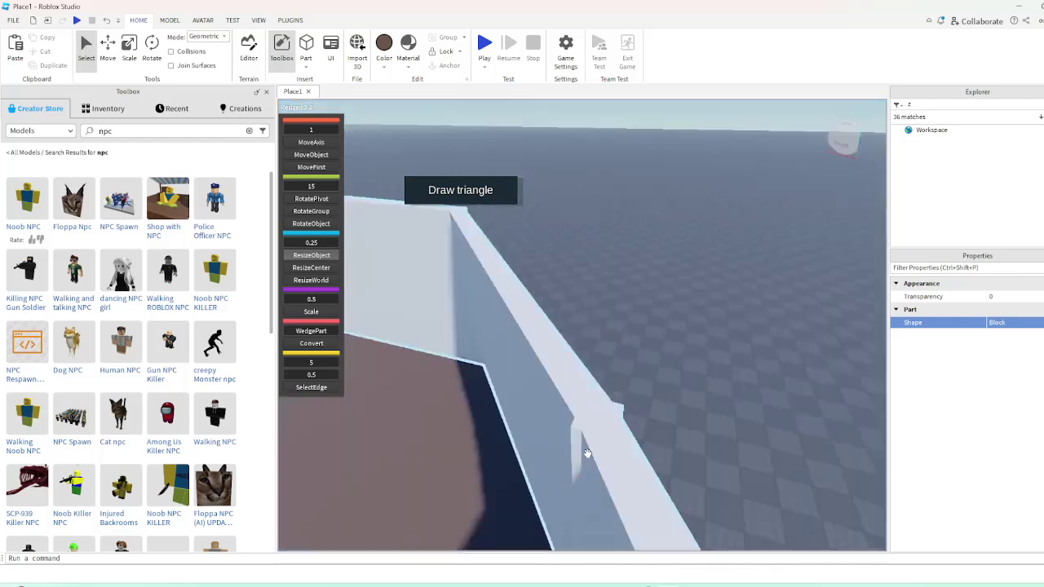
scroll(588, 454, down, 8)
scroll(738, 456, up, 8)
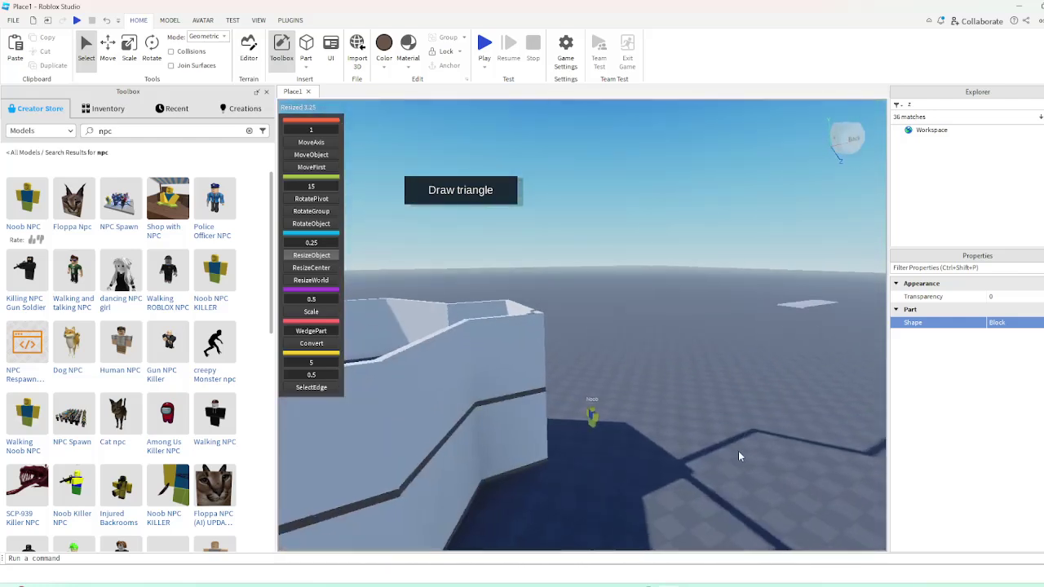
scroll(740, 456, down, 8)
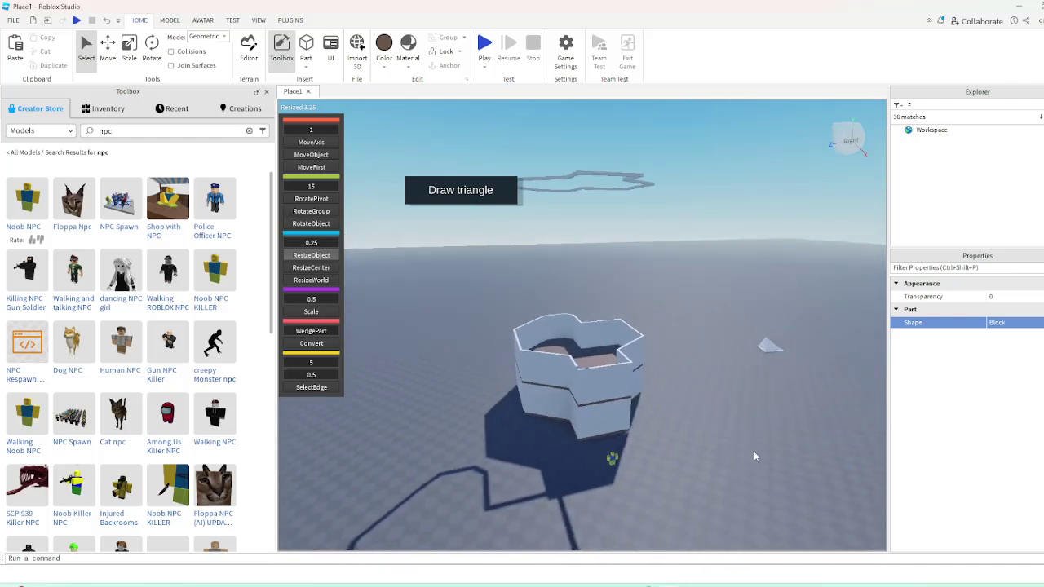
right_drag(754, 451, 752, 451)
key(w)
key(d)
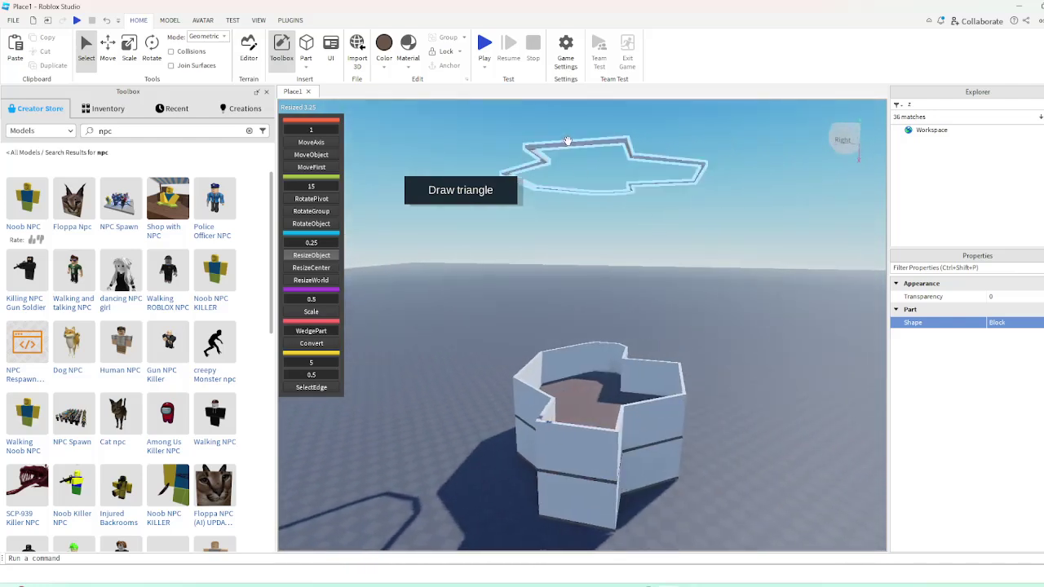
Lower the remaining floating outline until it sits on top of the second level's walls as a trim
click(567, 142)
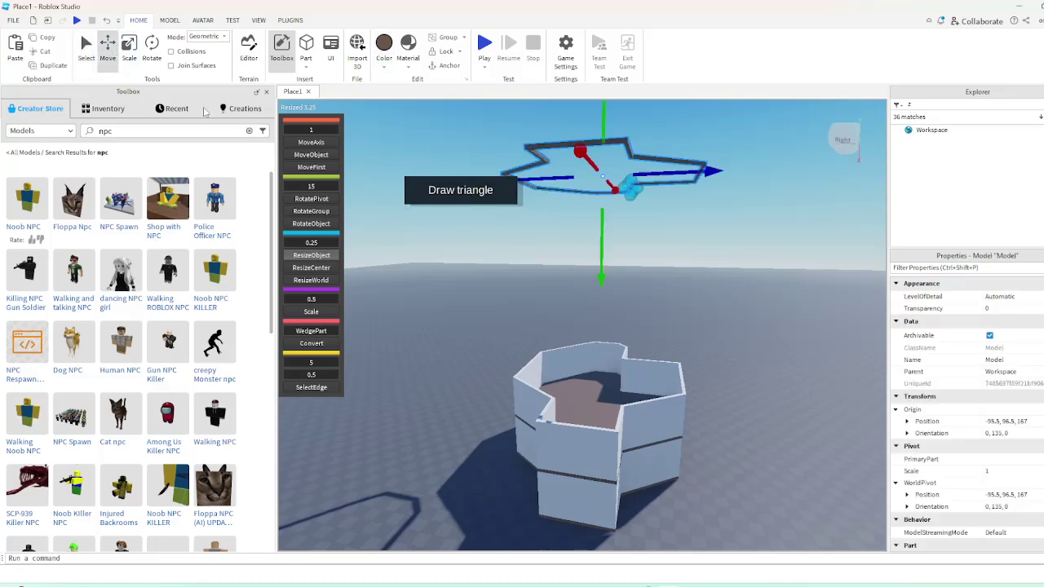
drag(596, 227, 628, 397)
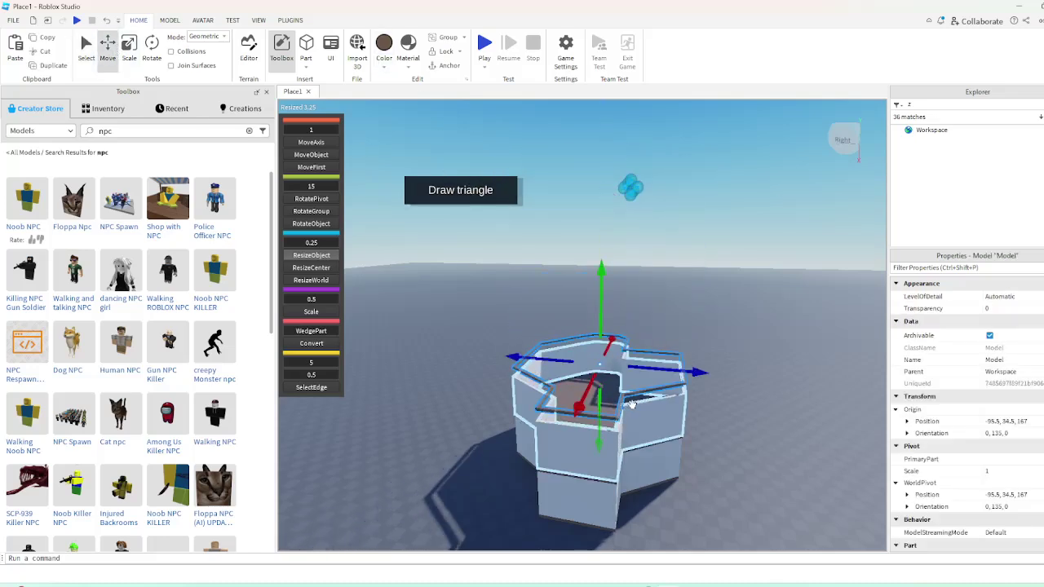
key(w)
right_drag(576, 417, 576, 416)
key(s)
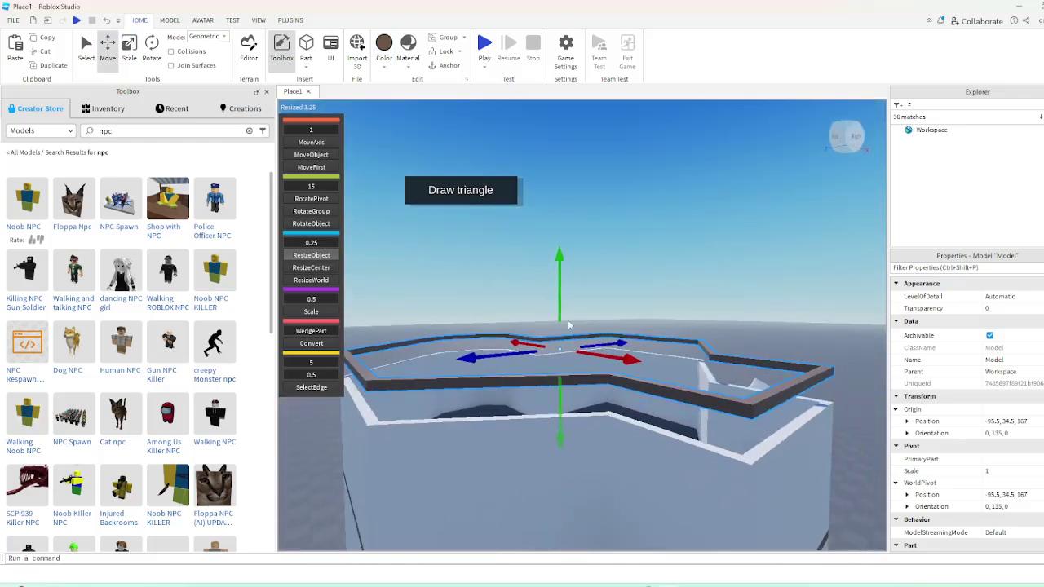
drag(560, 299, 563, 322)
click(681, 278)
key(s)
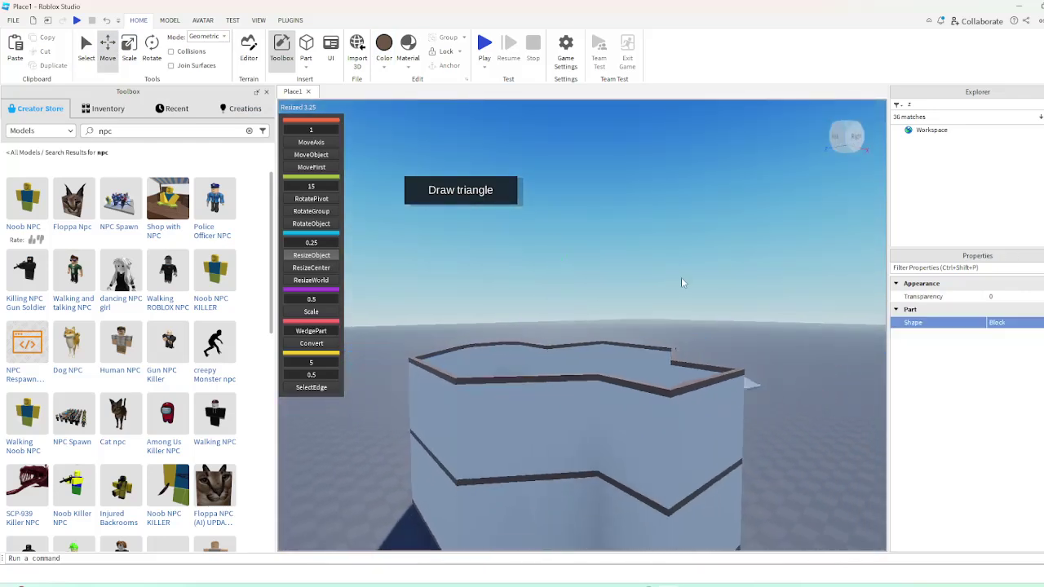
scroll(681, 277, down, 3)
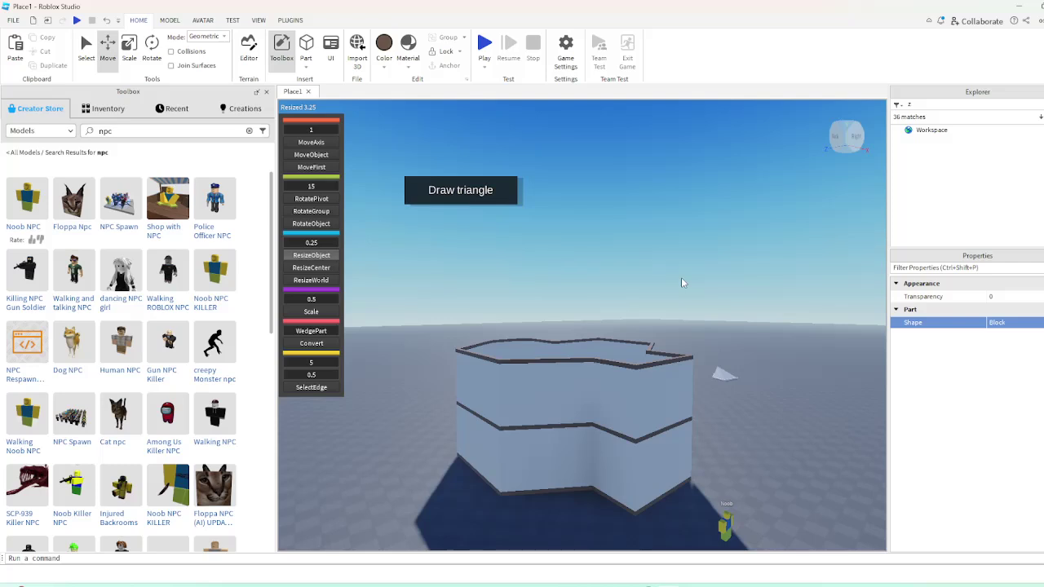
Color the small block at the top trim's corner New Yeller
scroll(471, 361, up, 6)
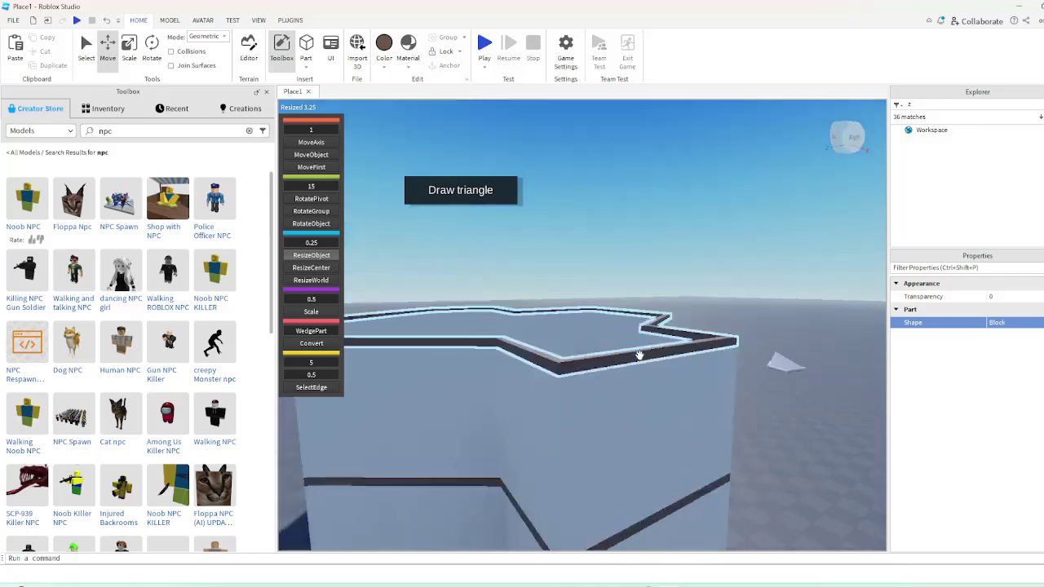
click(404, 355)
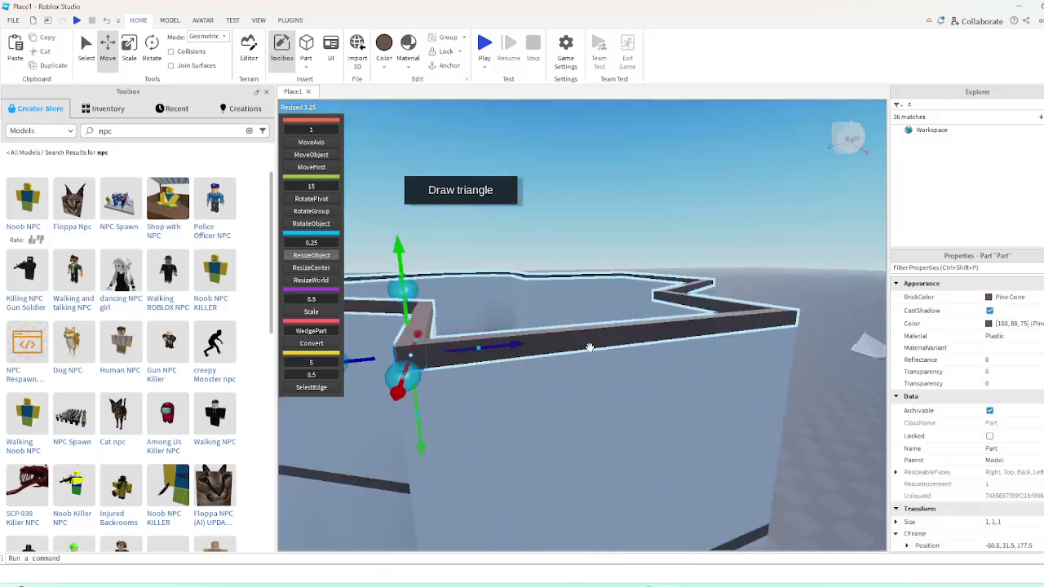
click(384, 66)
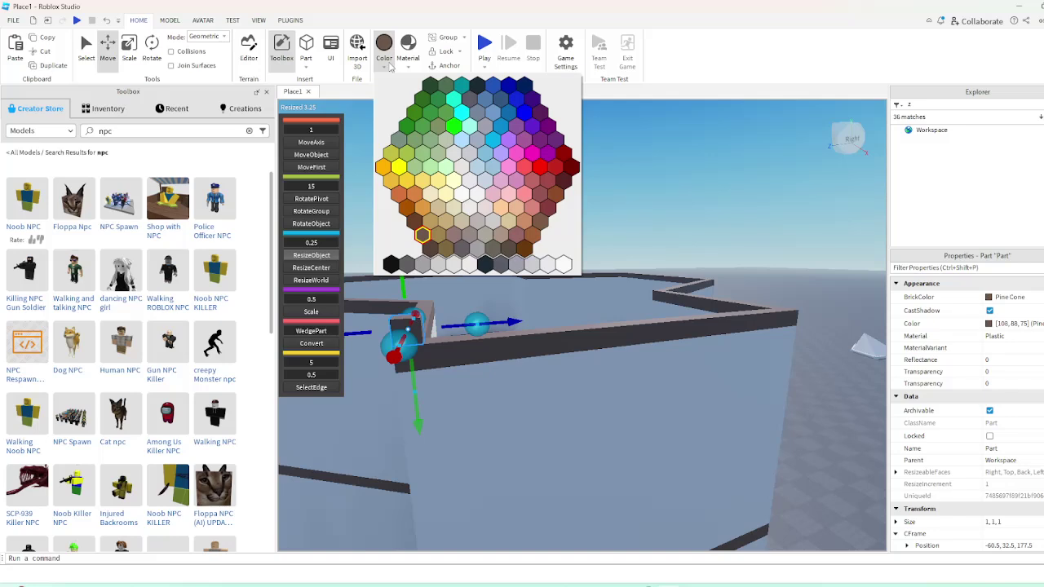
click(399, 168)
Raise the yellow block by 1 stud above the corner of the top trim
right_drag(631, 196, 498, 279)
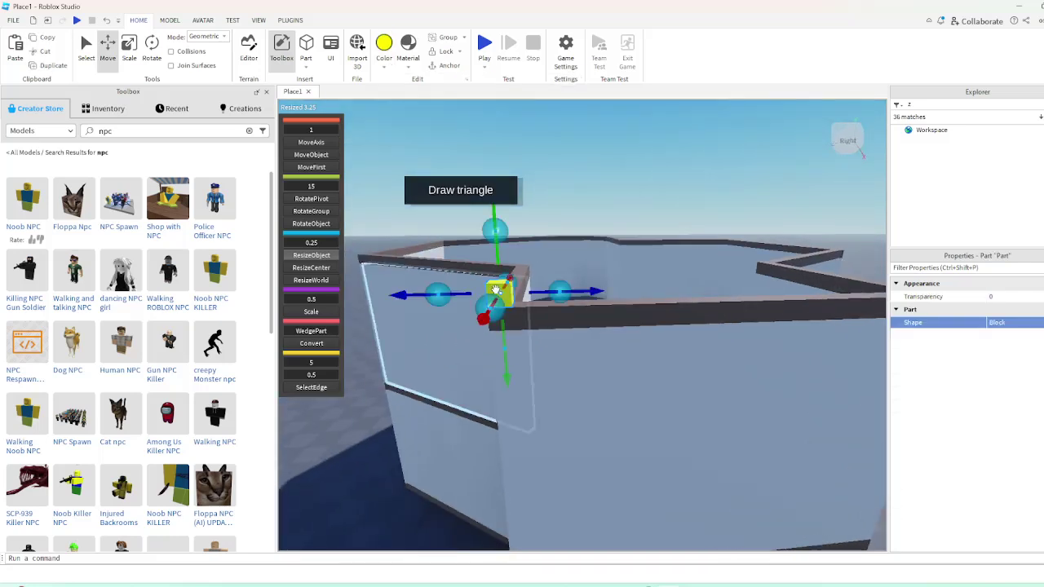
scroll(457, 335, down, 3)
scroll(492, 366, up, 5)
right_drag(492, 367, 514, 316)
scroll(513, 317, down, 3)
scroll(481, 319, up, 3)
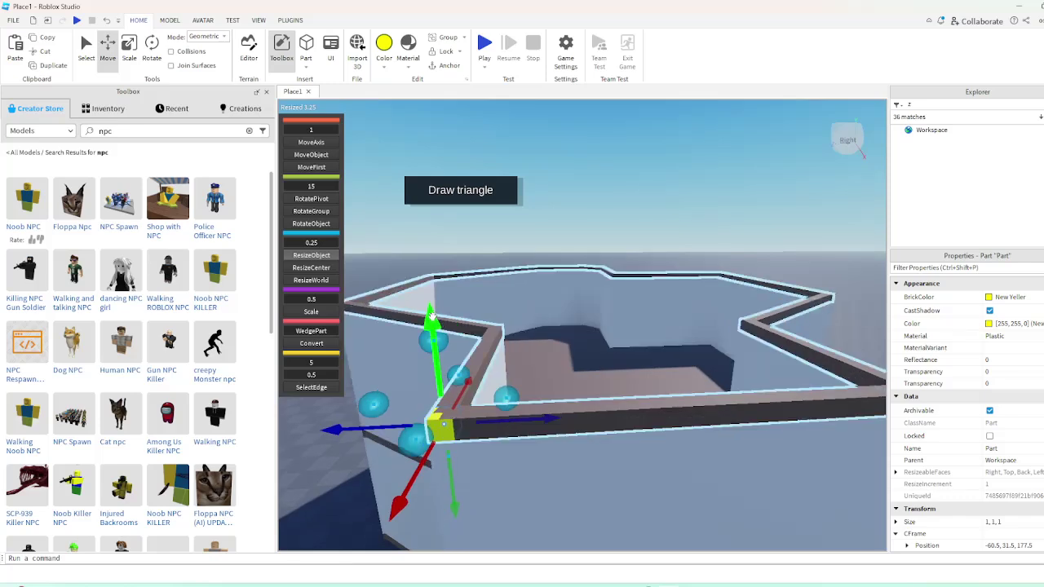
drag(432, 316, 429, 288)
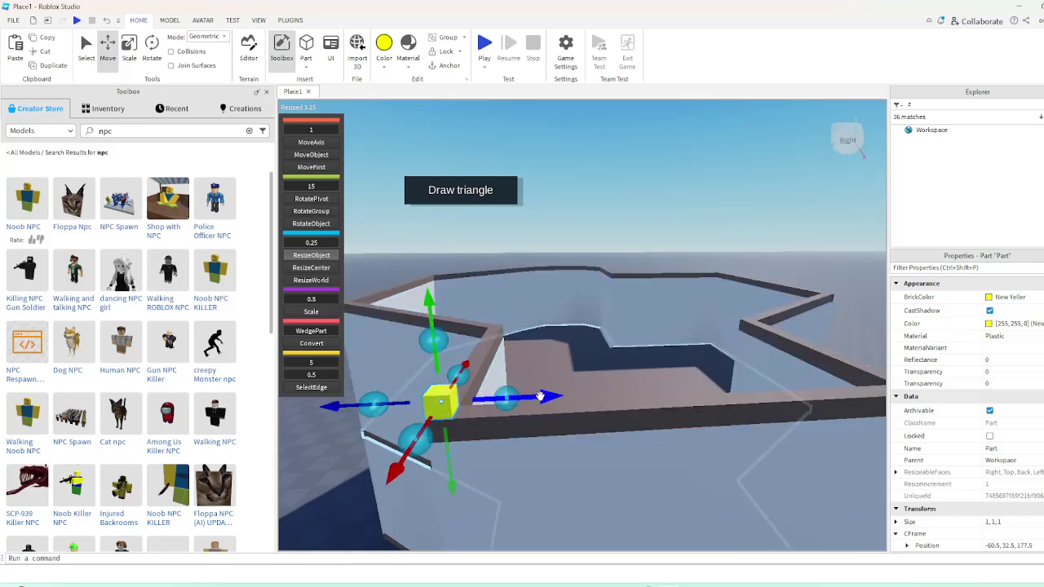
Place a duplicate of the yellow block on the opposite end of the front trim edge
key(ctrl+d)
key(d)
drag(540, 396, 650, 403)
key(a)
key(s)
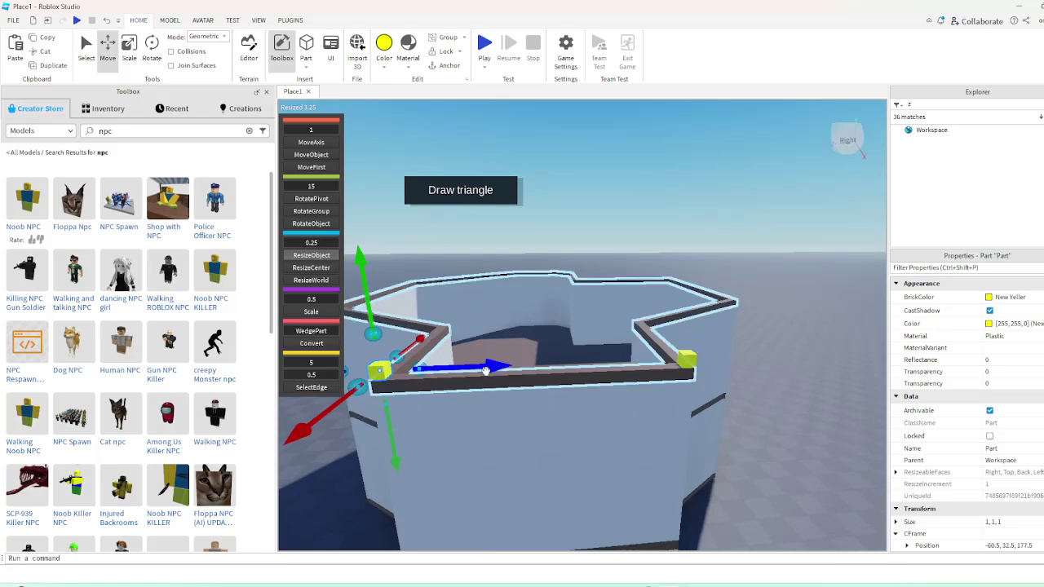
Duplicate the corner block to the front trim edge's midpoint at -60.5, 31.5, 167 and raise it to height 45.5
click(496, 386)
scroll(1007, 499, down, 2)
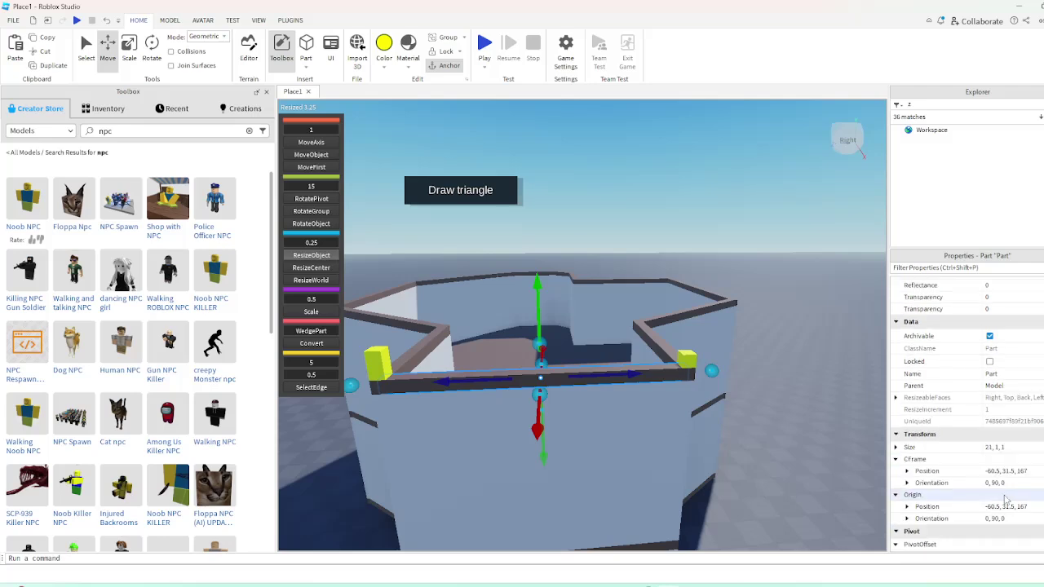
click(383, 361)
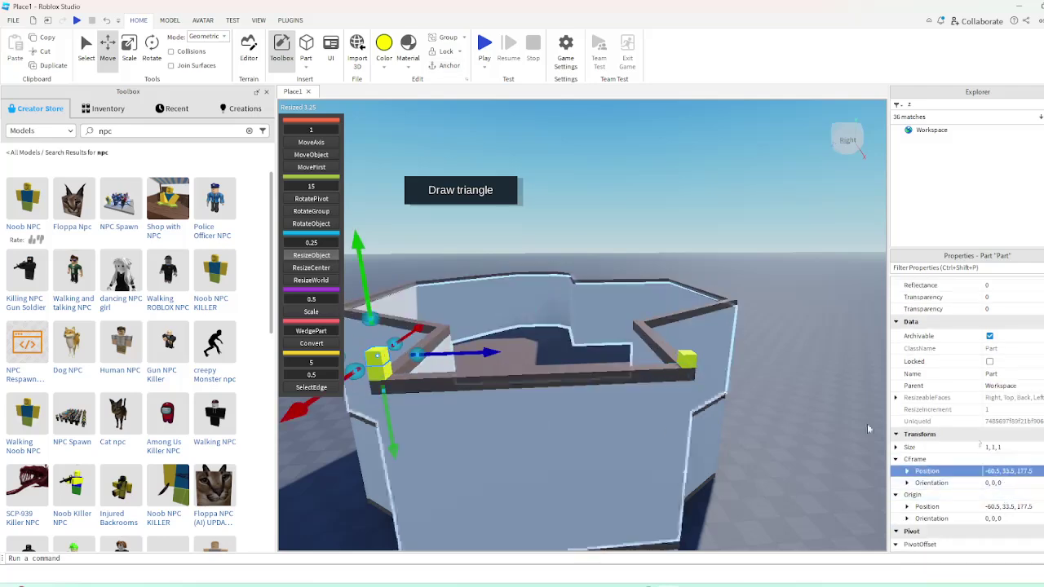
drag(532, 319, 545, 257)
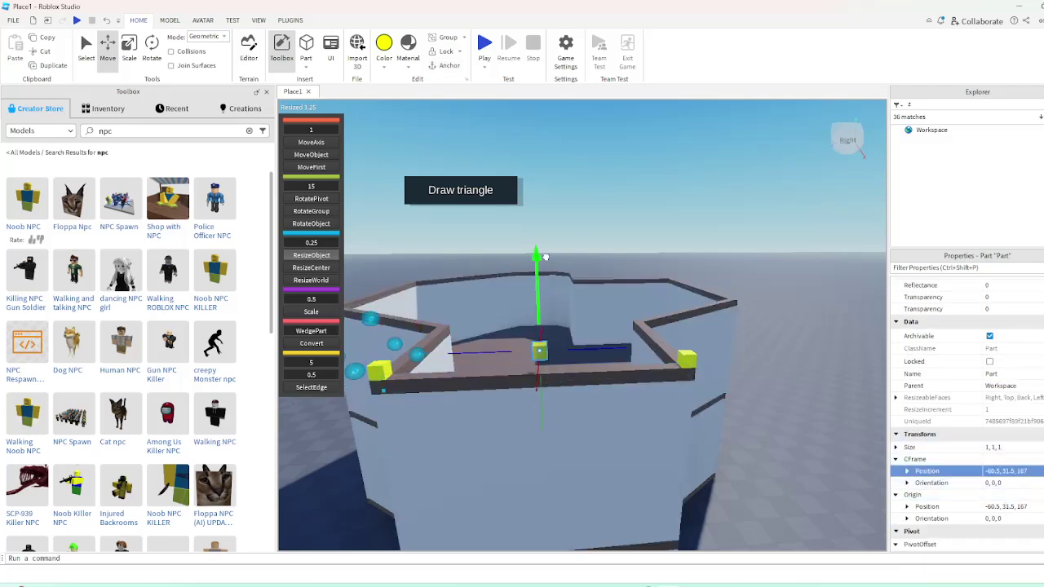
scroll(574, 178, down, 3)
drag(574, 179, 605, 147)
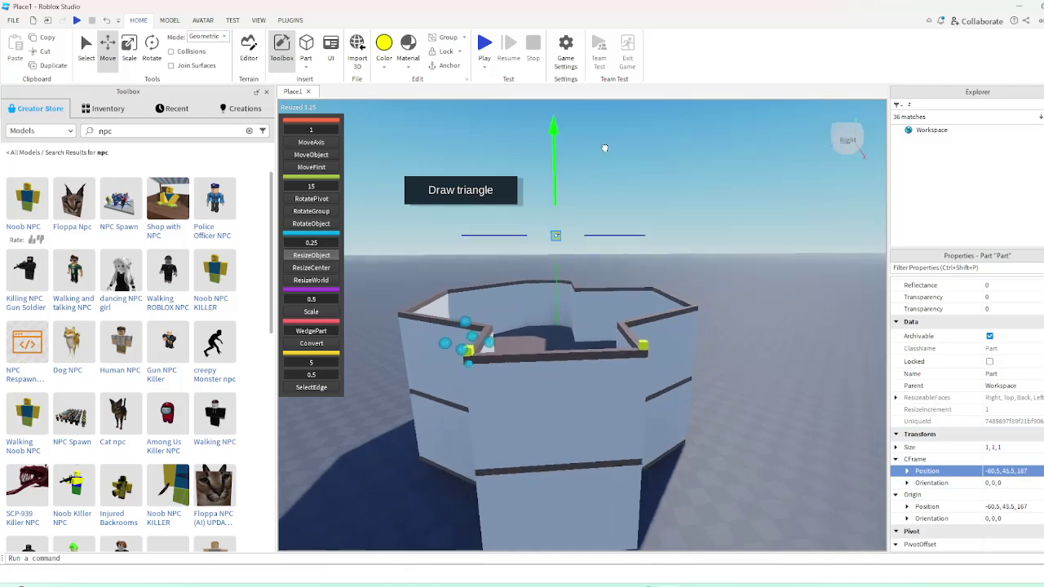
click(642, 165)
Duplicate the two front corner blocks and the raised midpoint block together back to X -73.5, onto the trim's inner corners
key(a)
right_drag(693, 220, 699, 218)
scroll(645, 351, up, 2)
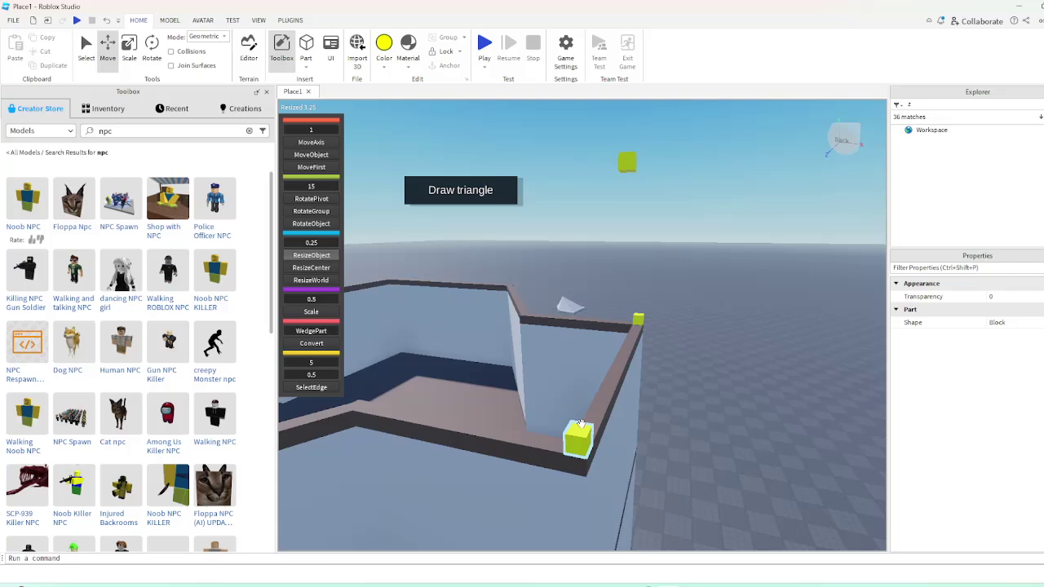
click(579, 422)
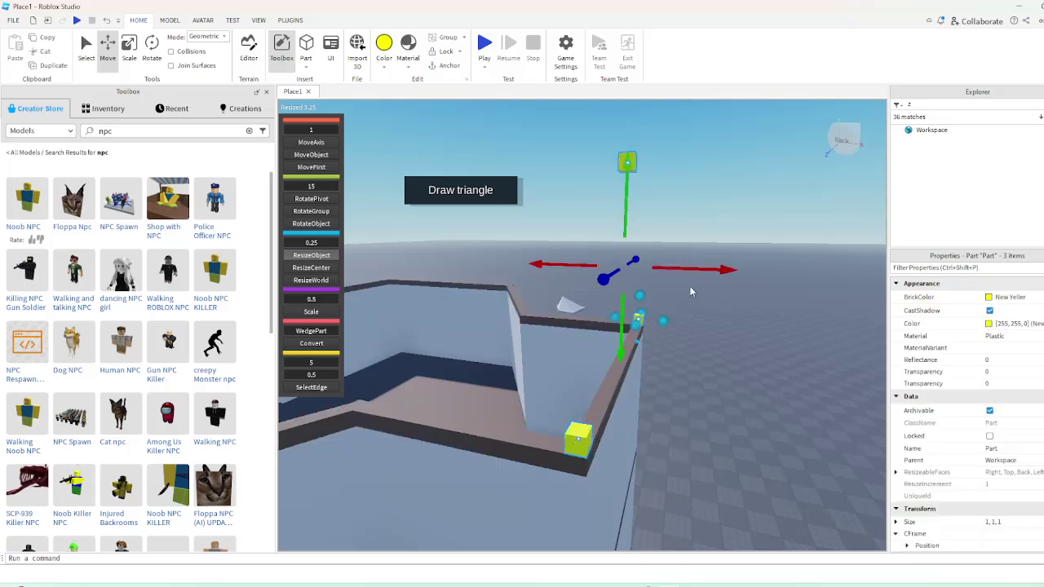
key(ctrl+d)
key(a)
drag(693, 270, 653, 336)
key(w)
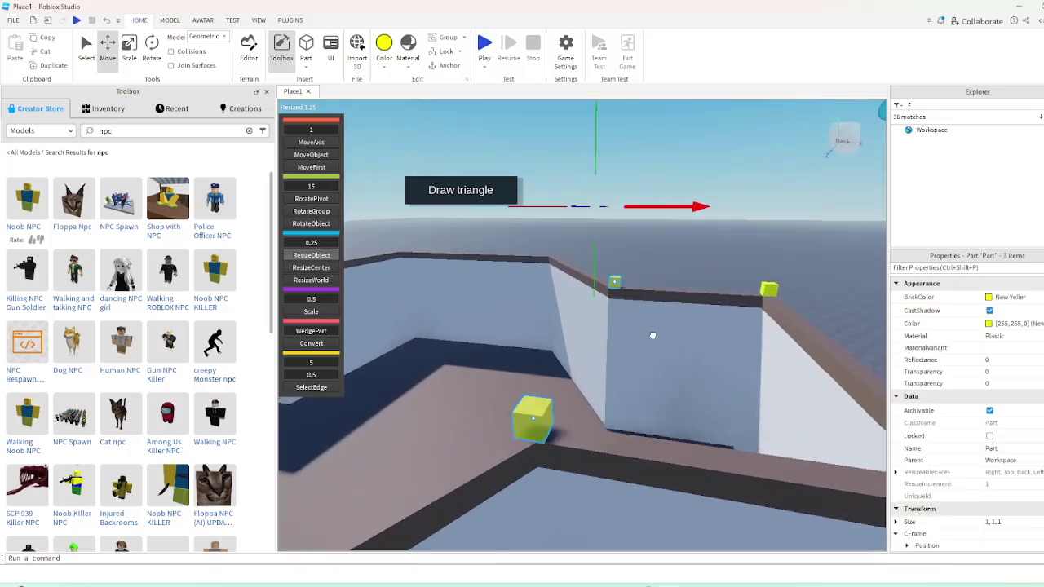
key(s)
right_drag(670, 338, 669, 337)
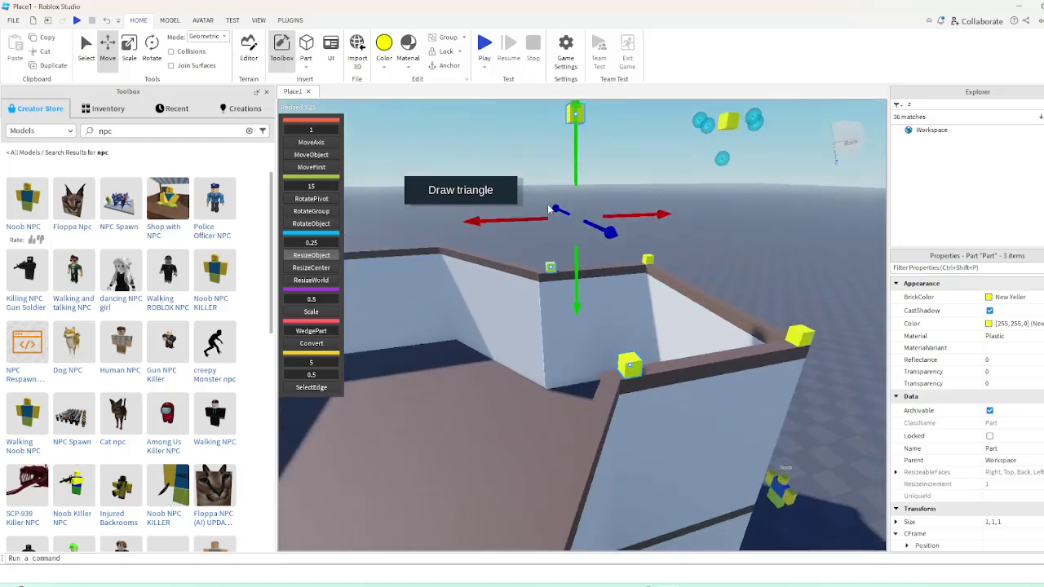
Duplicate the inner-corner block onto the next two trim corners, at -85.5, 32.5, 195.5 and -112.5, 32.5, 195.5
right_drag(537, 231, 626, 306)
key(w)
click(630, 245)
key(d)
key(w)
click(714, 366)
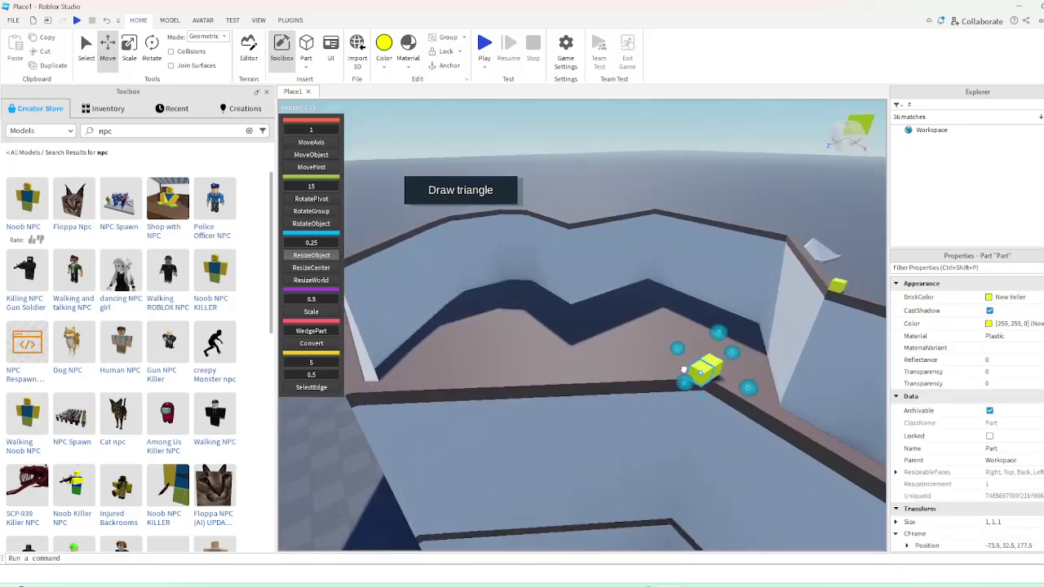
drag(682, 368, 509, 367)
key(ctrl+d)
right_drag(514, 367, 509, 366)
drag(509, 366, 548, 391)
key(d)
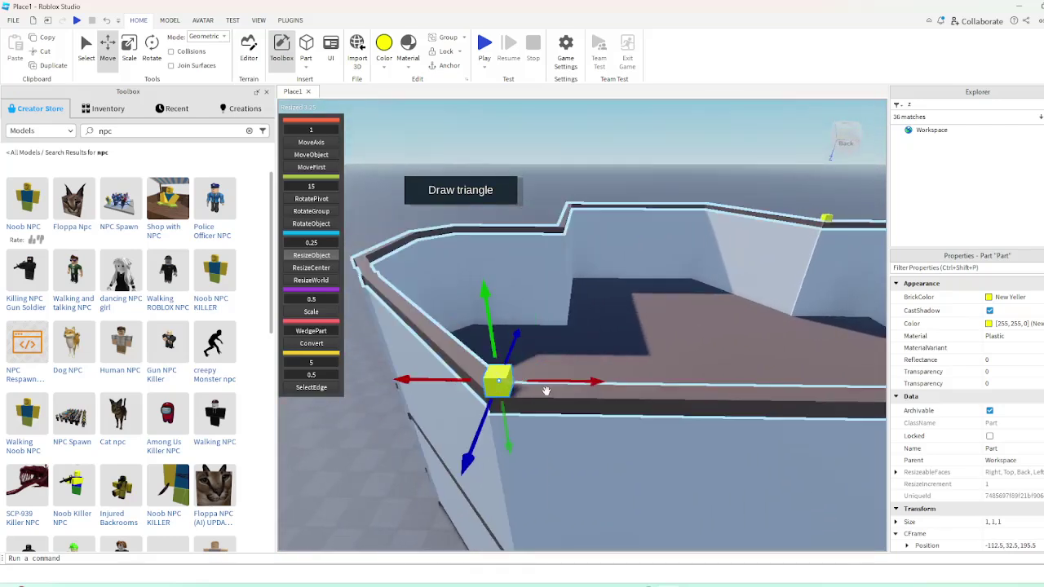
right_drag(547, 392, 547, 391)
key(w)
scroll(539, 388, down, 8)
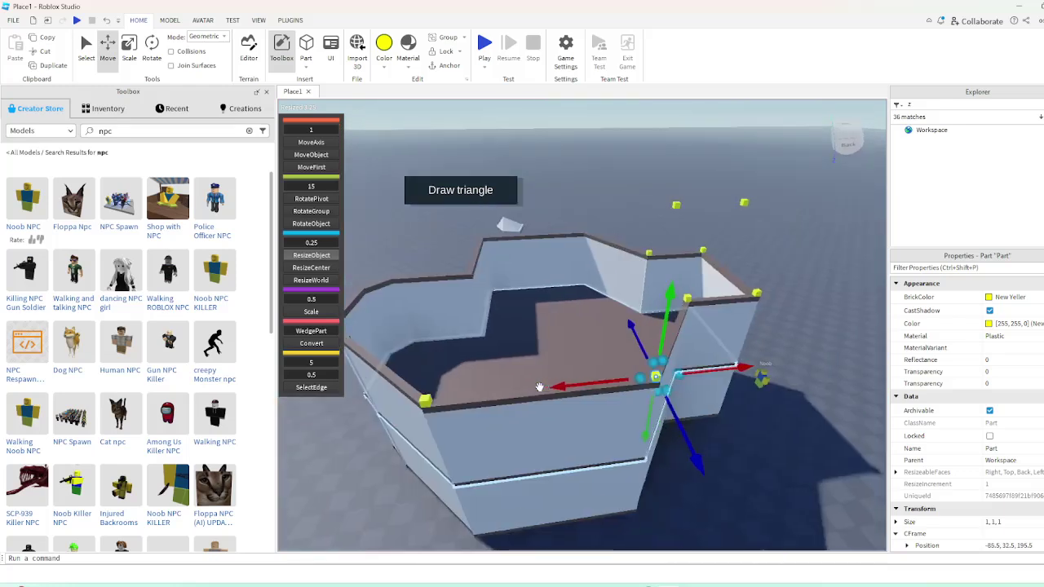
Duplicate yellow blocks onto the faceted end's trim corners, including -131.5, 32.5, 175.5 and -131.5, 32.5, 164.5
scroll(499, 392, up, 10)
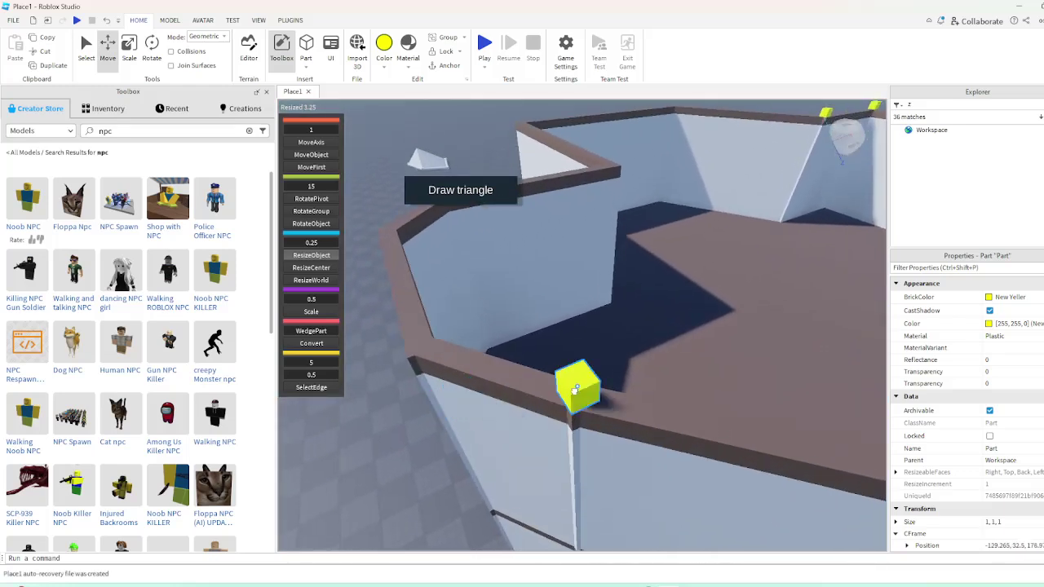
drag(575, 391, 487, 367)
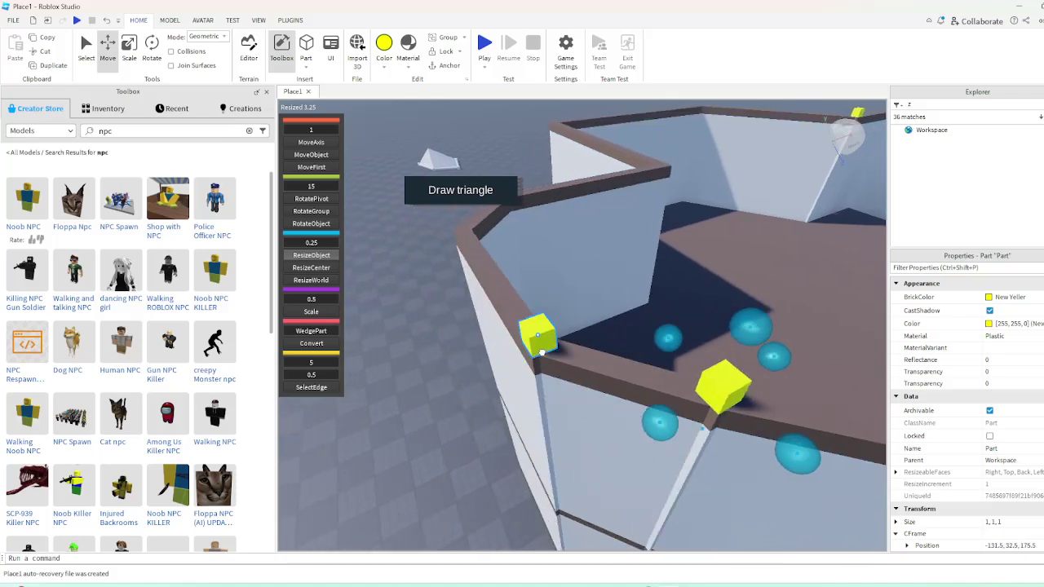
right_drag(543, 353, 611, 338)
key(ctrl+d)
drag(644, 331, 561, 277)
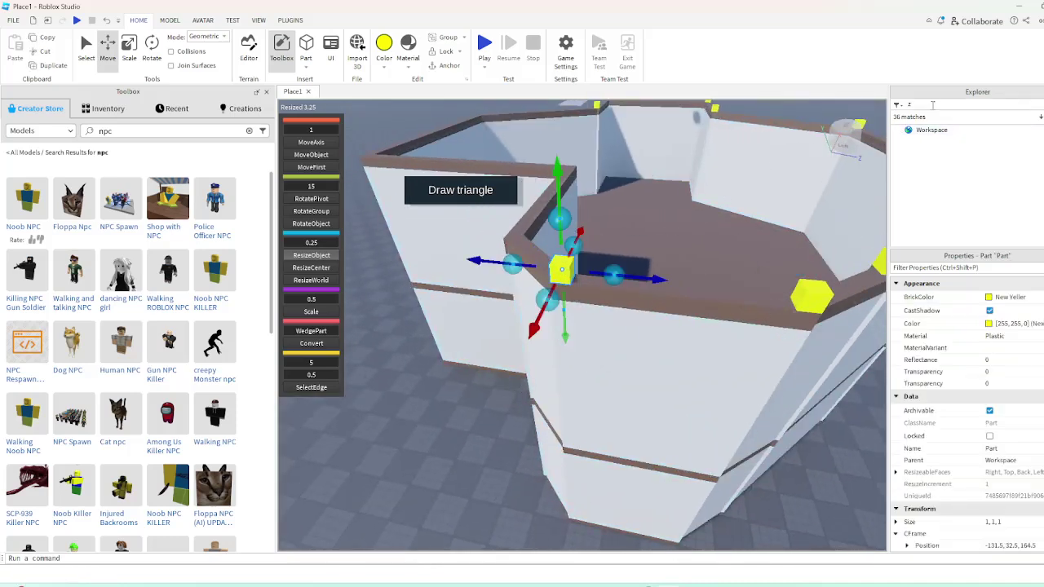
Clear the Explorer filter, then select the yellow marker blocks and rename them z
click(856, 131)
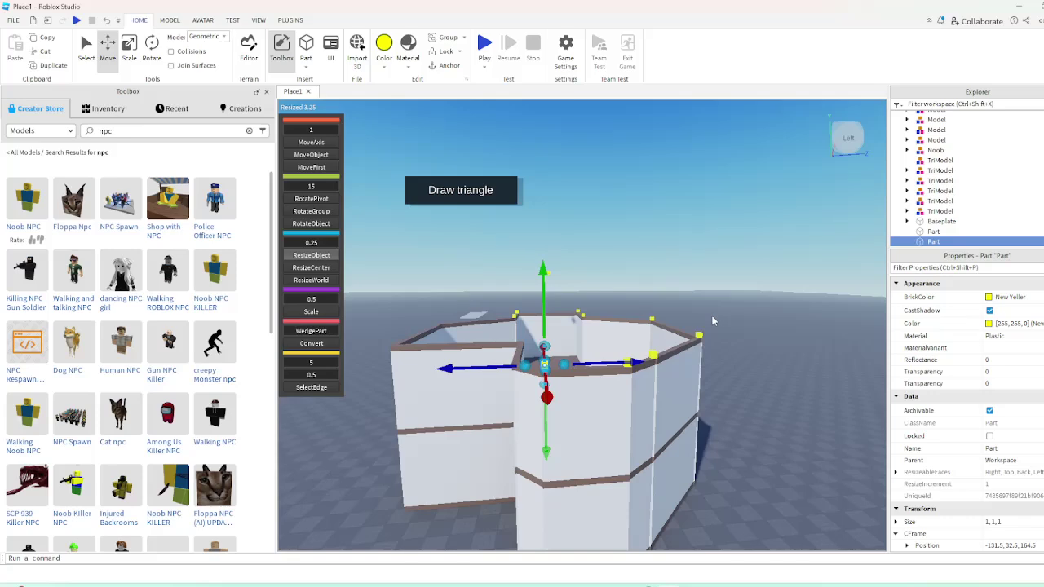
key(f)
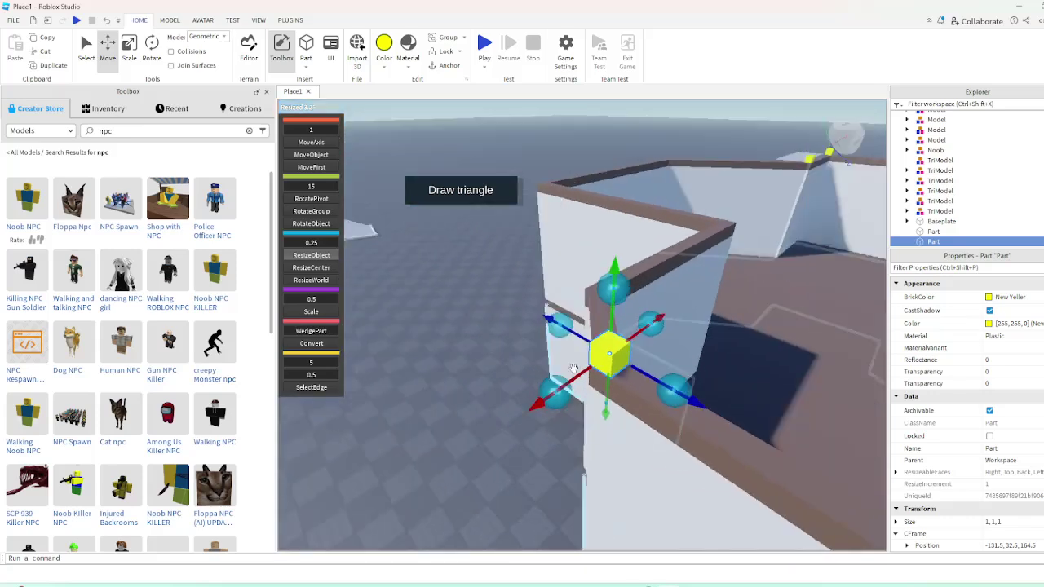
key(s)
right_drag(573, 368, 573, 367)
key(w)
key(s)
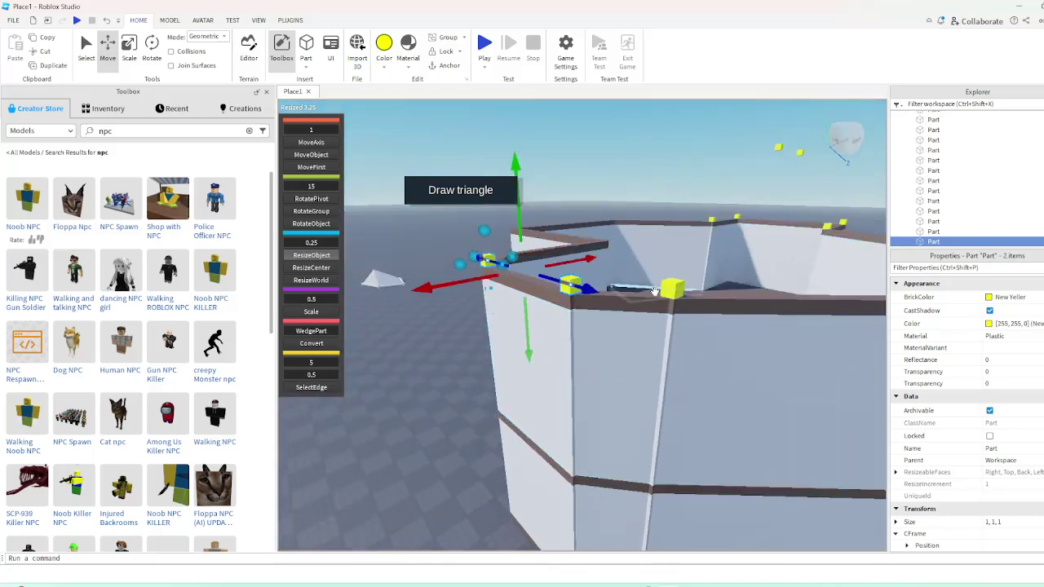
right_drag(663, 291, 661, 294)
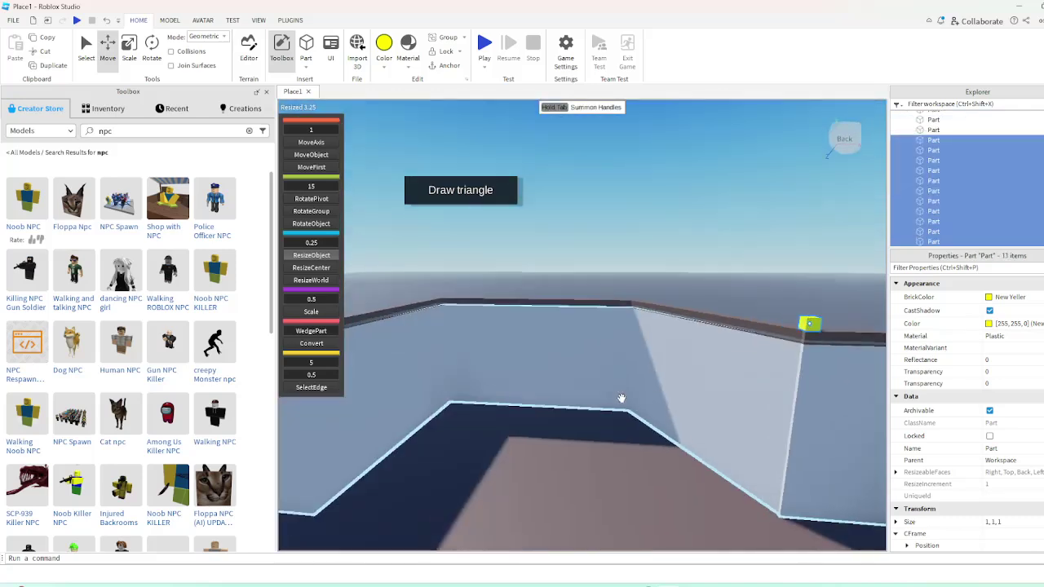
key(s)
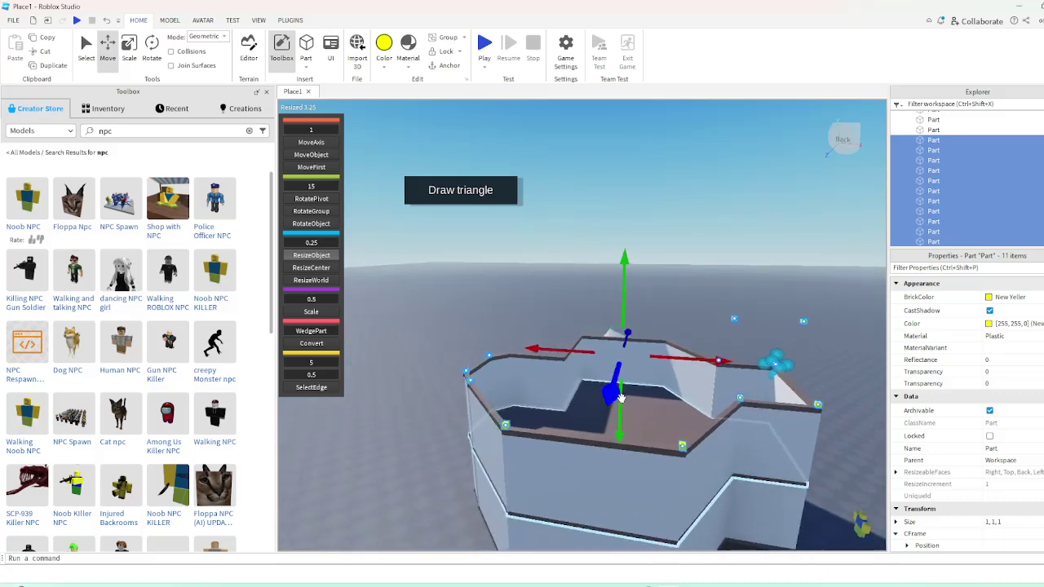
right_drag(622, 399, 622, 398)
key(s)
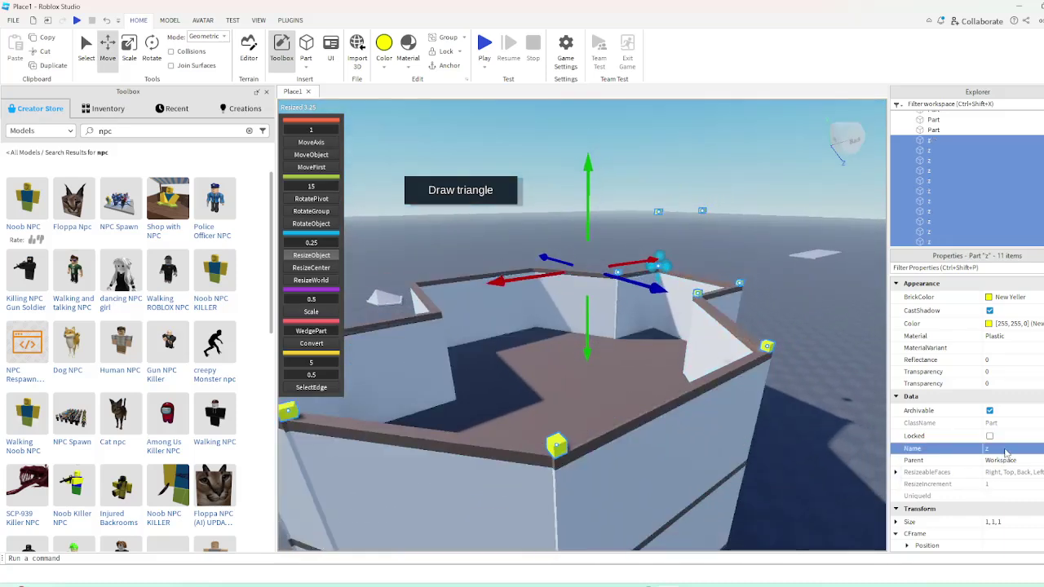
click(744, 293)
Duplicate the end marker block onto the next two trim corners, placing the inner-corner copy at -112.5, 32.5, 160.5
key(a)
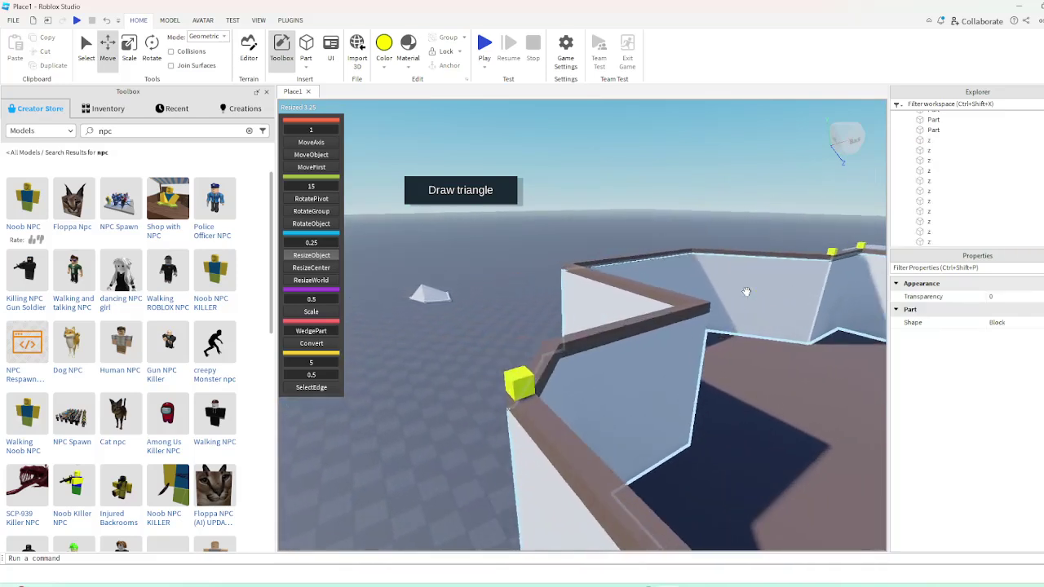
right_drag(657, 304, 657, 305)
click(600, 297)
key(ctrl+d)
drag(600, 297, 517, 303)
key(a)
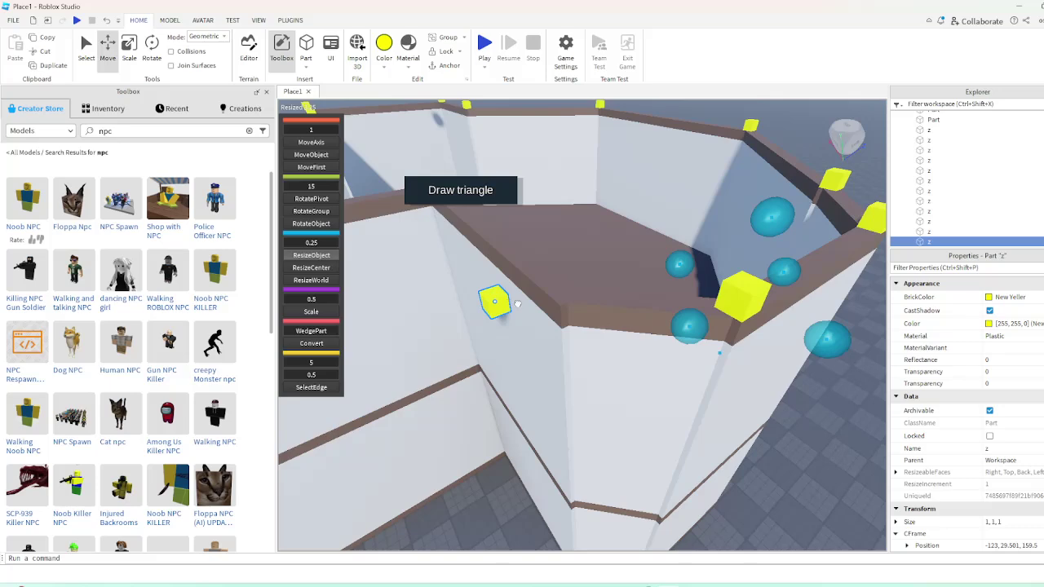
right_drag(577, 319, 456, 302)
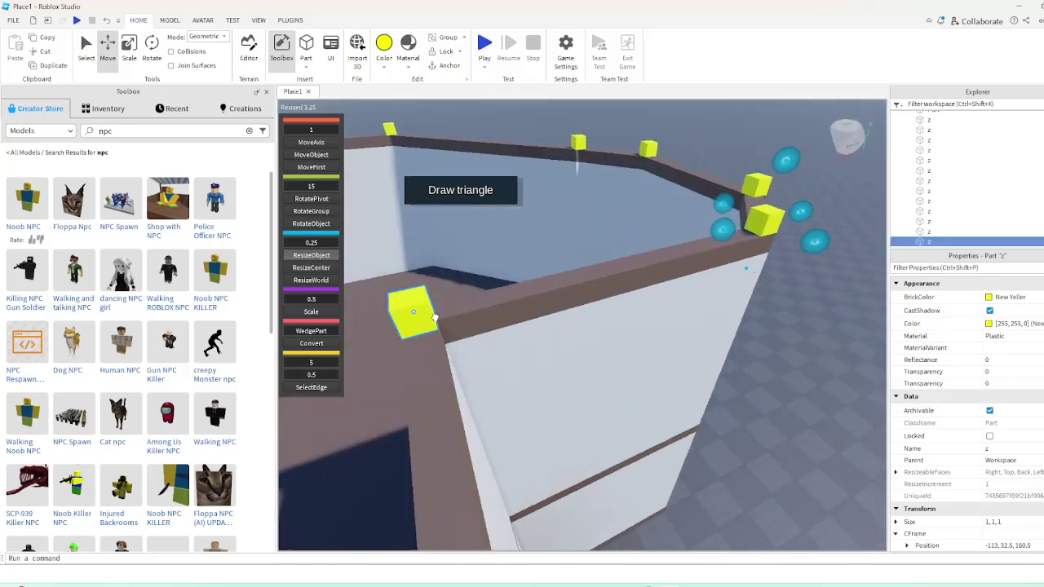
right_drag(433, 316, 531, 307)
drag(531, 308, 556, 304)
right_drag(556, 304, 557, 305)
Duplicate the inner-corner marker onto the next outer trim corner at about -112, 32.5, 138.5
key(ctrl+d)
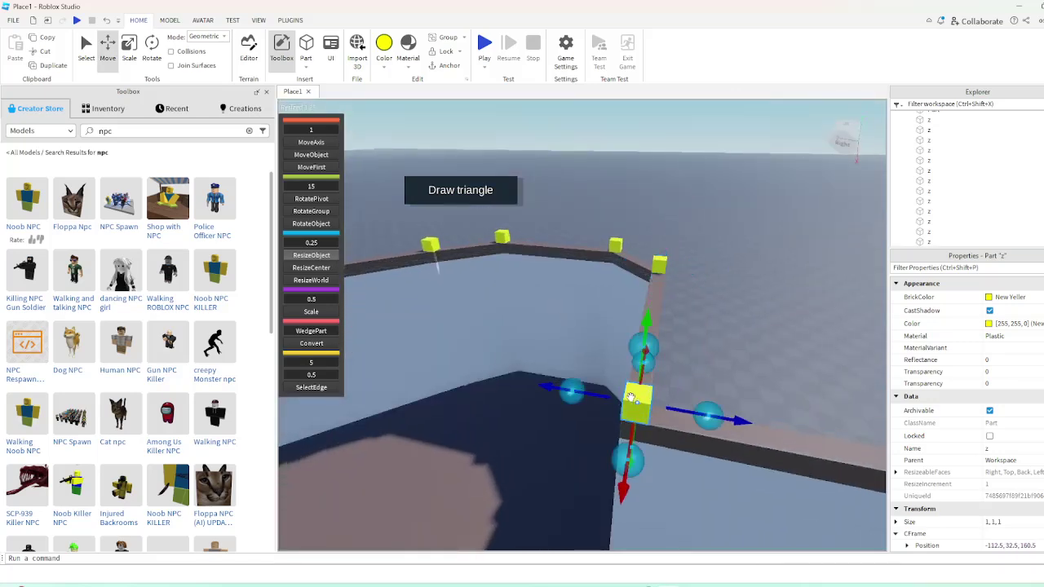
drag(635, 393, 721, 437)
right_drag(721, 437, 721, 437)
drag(721, 438, 661, 270)
right_drag(661, 270, 599, 315)
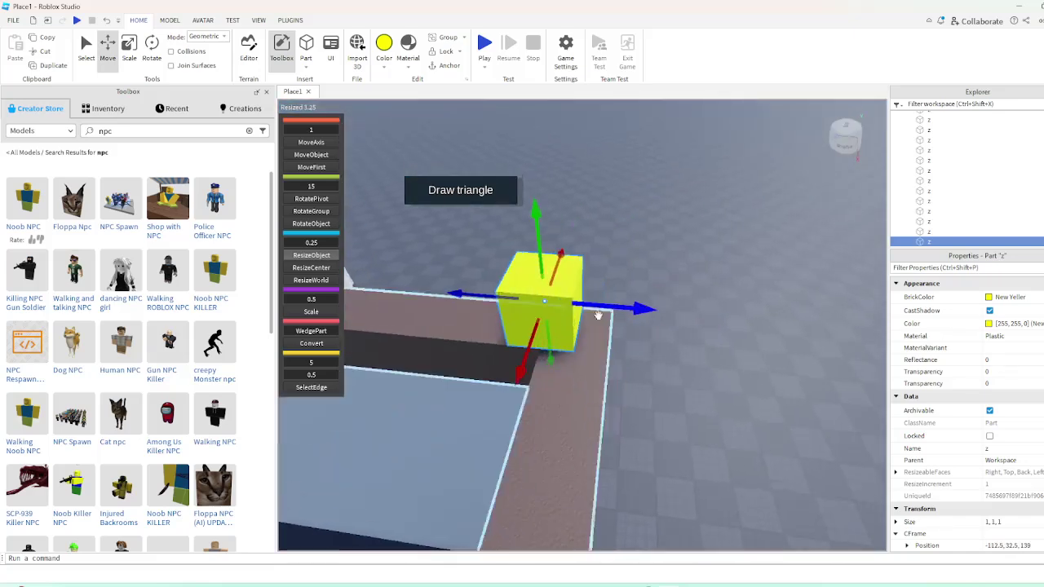
drag(565, 322, 600, 351)
right_drag(600, 352, 599, 352)
drag(600, 351, 448, 338)
Set the move snapping to 0.5 studs and fine-tune the outer-corner marker's position
click(169, 20)
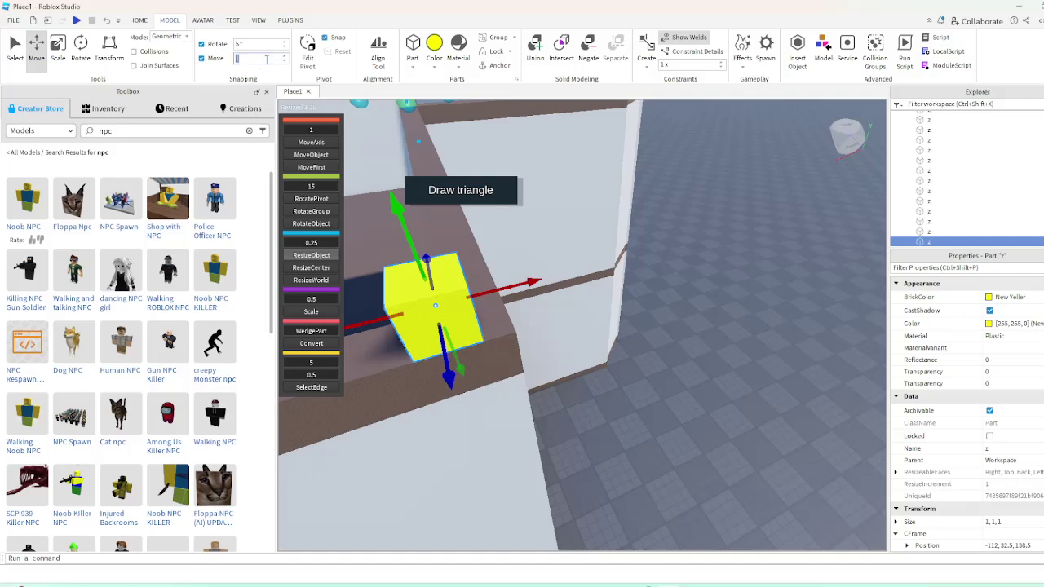
drag(462, 315, 490, 328)
right_drag(491, 330, 560, 303)
Duplicate the outer-corner marker onto the other end of the same straight trim edge
key(ctrl+d)
drag(565, 294, 527, 312)
right_drag(527, 313, 527, 313)
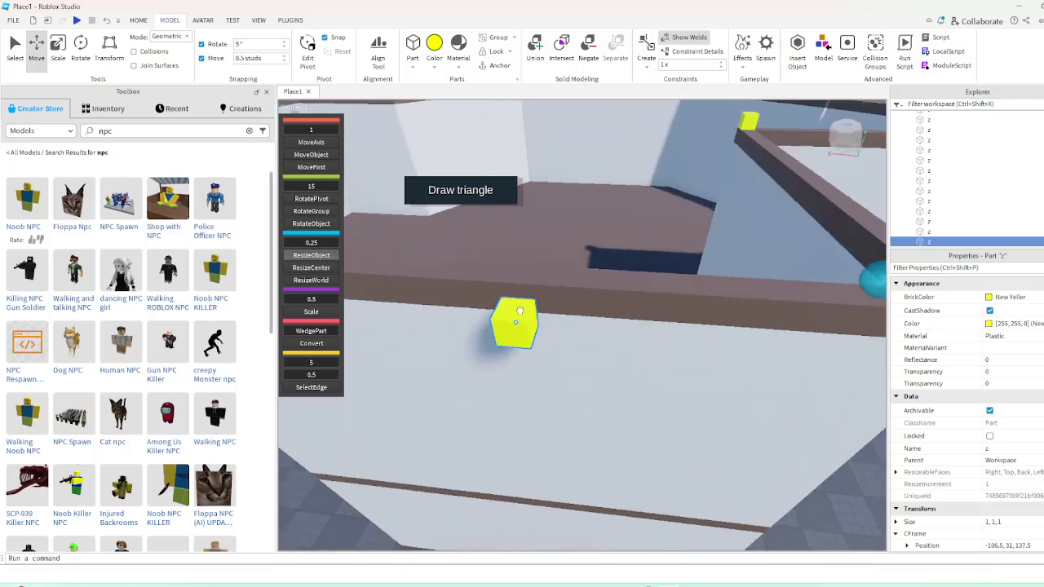
drag(527, 313, 526, 313)
right_drag(527, 312, 527, 312)
key(ctrl+d)
drag(614, 328, 629, 367)
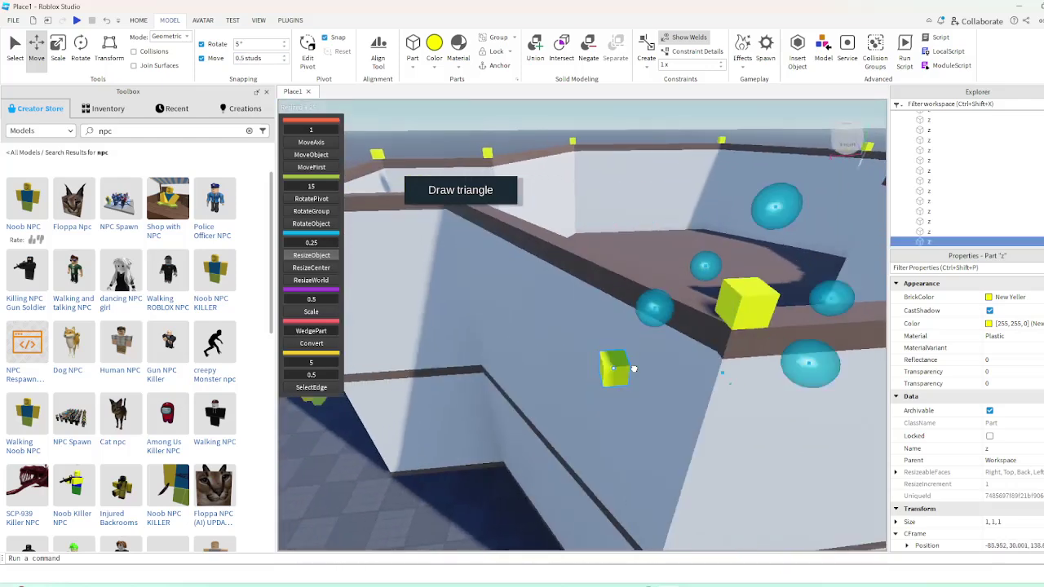
right_drag(629, 368, 626, 372)
scroll(635, 377, down, 8)
drag(636, 378, 704, 478)
key(Delete)
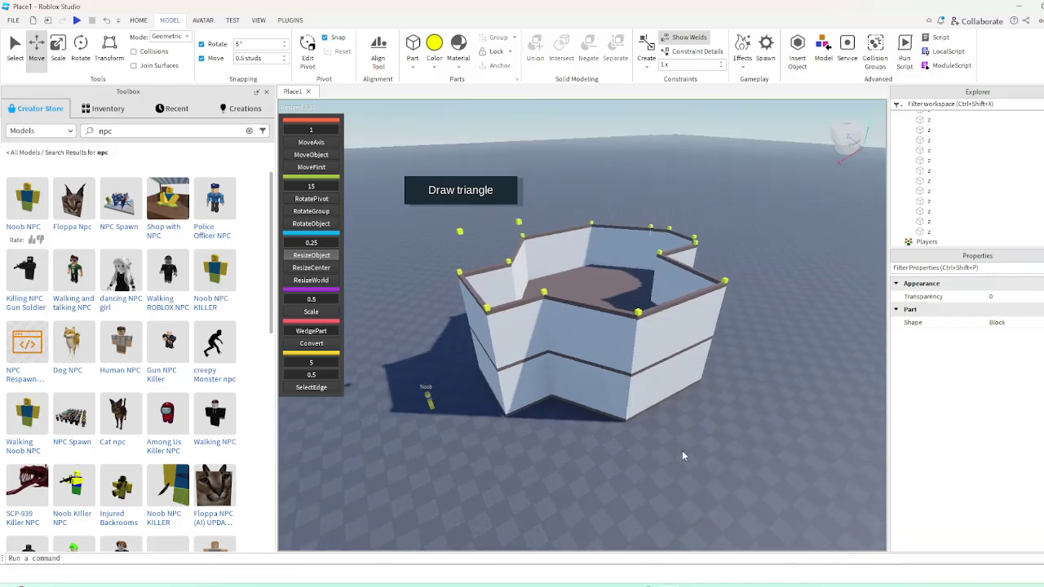
Duplicate the floating marker at X -73.5 and slide the copy along the building to -112.5, 45.5, 167
scroll(682, 450, up, 5)
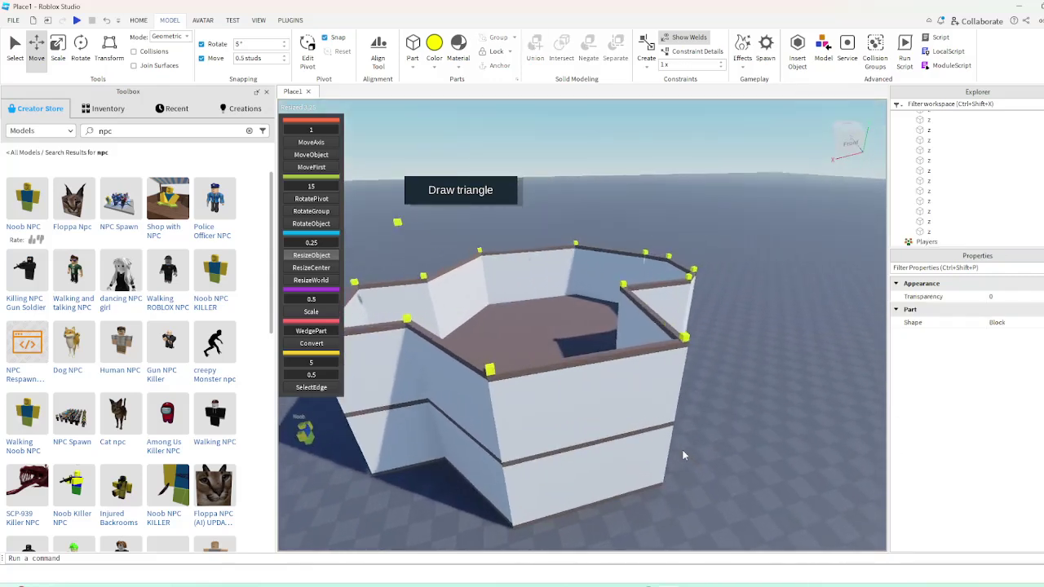
right_drag(682, 450, 626, 399)
scroll(626, 399, down, 3)
click(487, 341)
right_drag(487, 340, 504, 351)
key(ctrl+d)
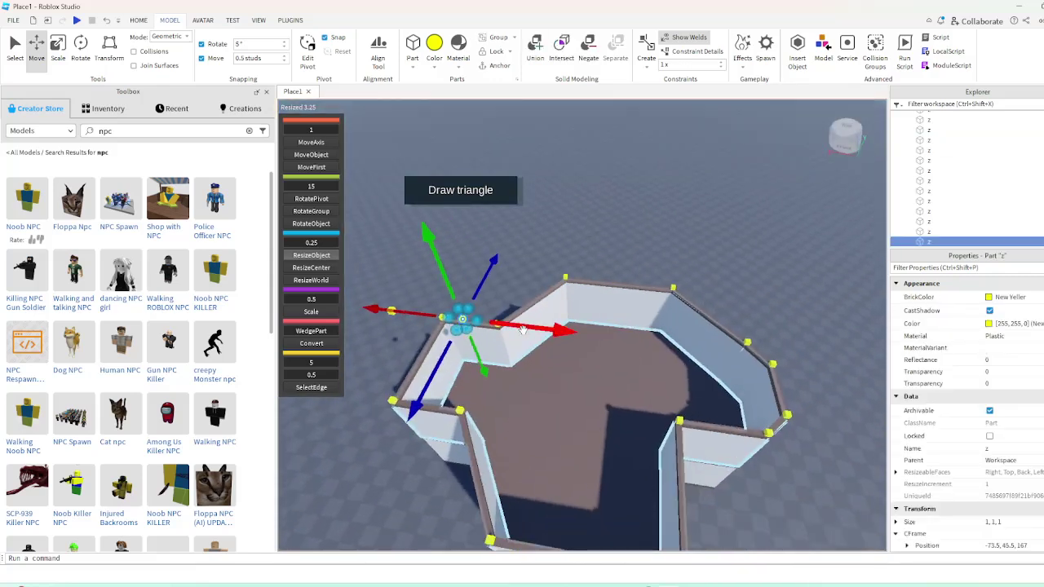
key(d)
drag(524, 327, 650, 397)
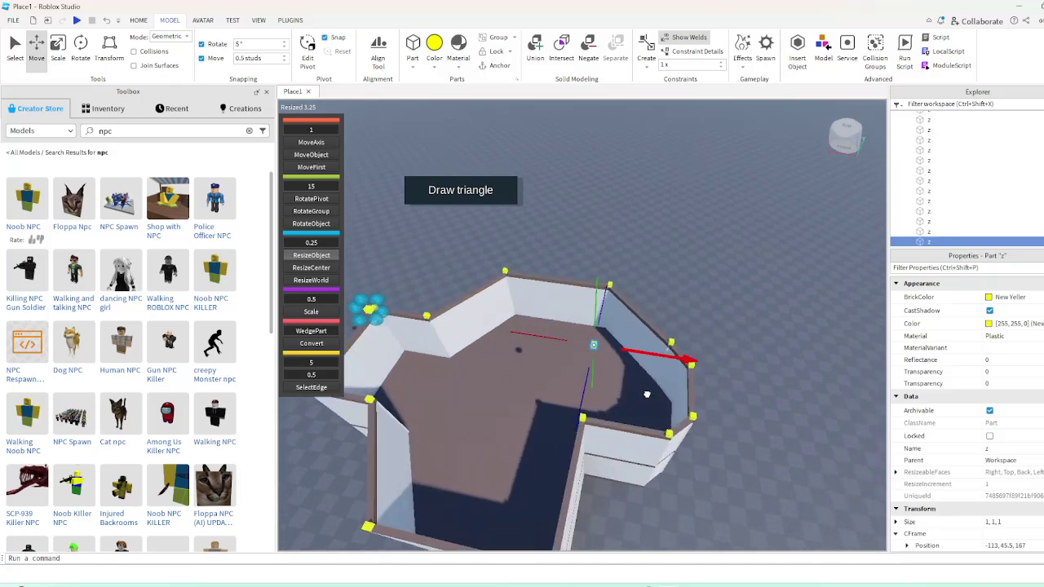
right_drag(644, 394, 648, 432)
key(w)
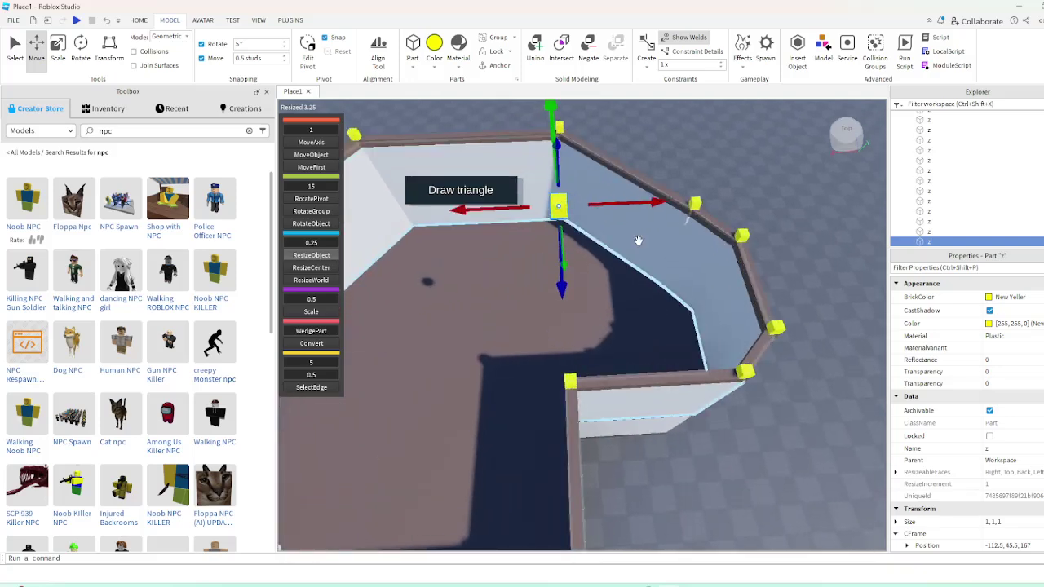
Duplicate the trim corner marker at -131.5, 32.5, 164.5 and slide the copy along the short trim edge to Z 170
mouse_move(608, 310)
right_down()
mouse_move(595, 311)
mouse_move(620, 306)
right_up()
right_drag(605, 268, 601, 267)
click(524, 480)
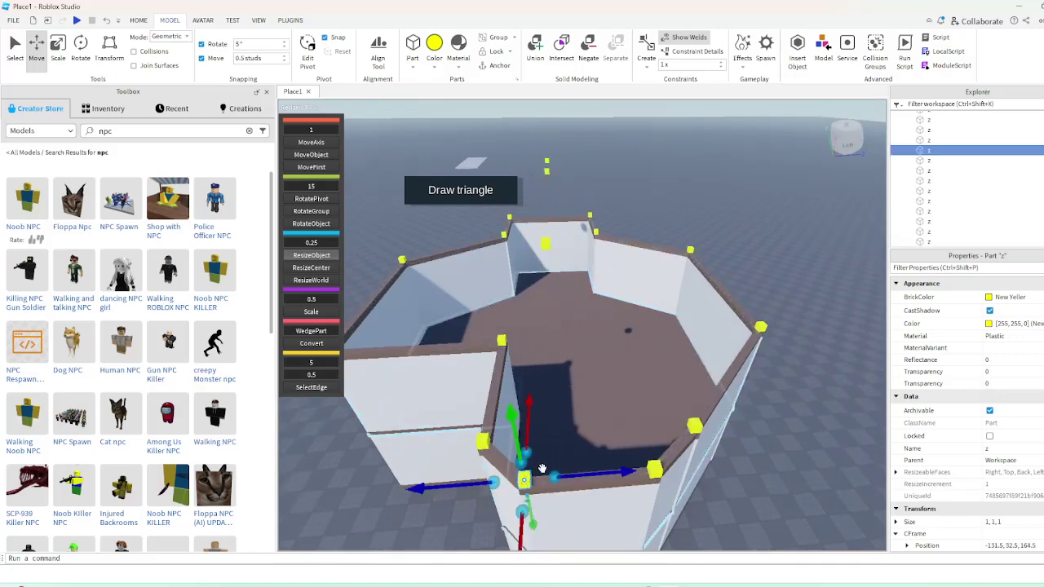
right_drag(542, 469, 541, 422)
scroll(540, 468, up, 3)
scroll(541, 468, down, 2)
key(ctrl+d)
drag(579, 421, 595, 419)
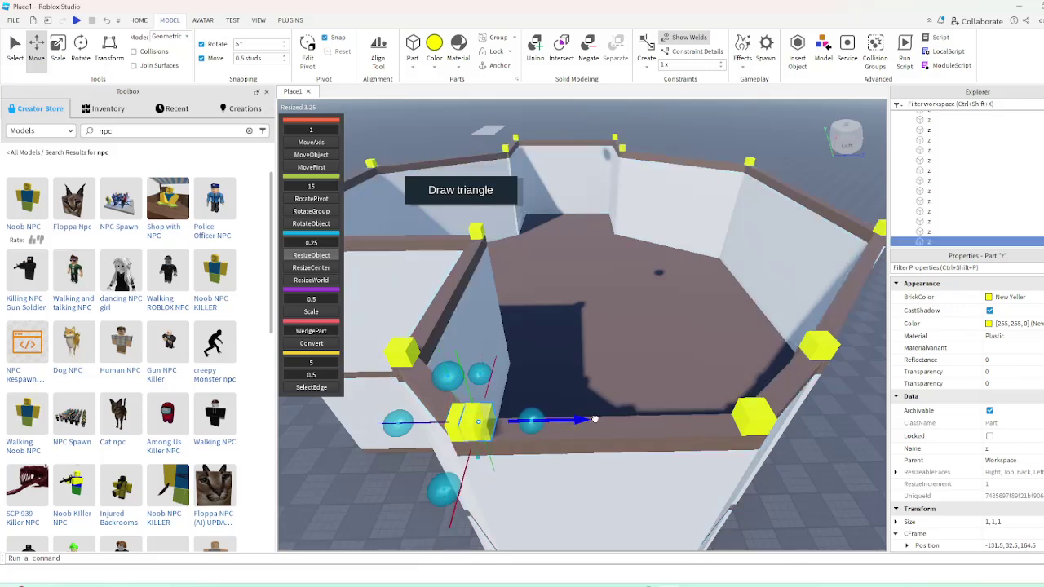
Raise the copied marker above the trim to about -131.5, 45.5, 170, level with the other floating markers
scroll(644, 383, down, 3)
drag(610, 333, 617, 302)
right_drag(617, 302, 617, 302)
drag(617, 302, 616, 300)
right_drag(616, 302, 616, 300)
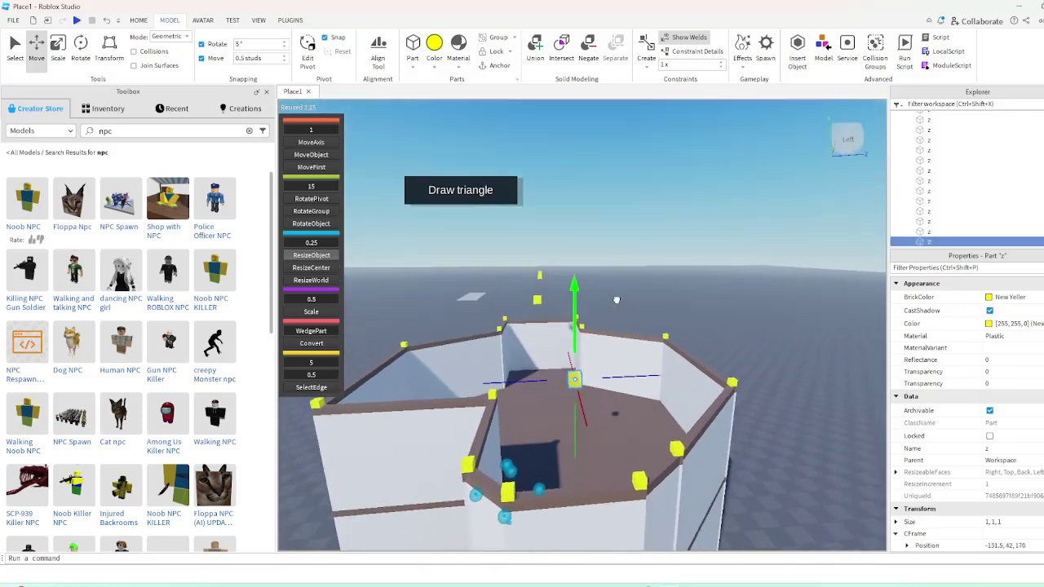
drag(626, 291, 633, 285)
key(a)
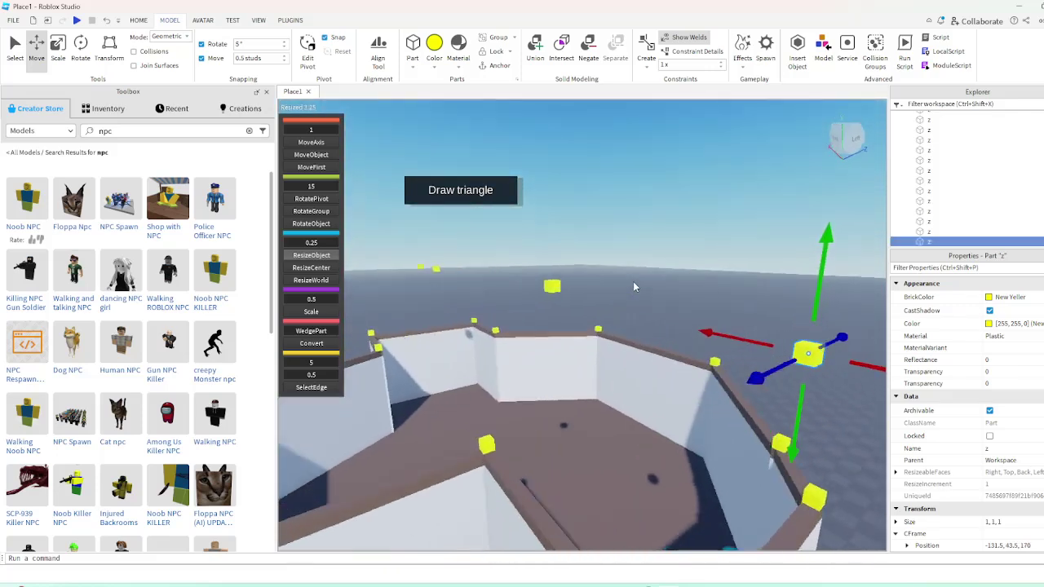
right_drag(634, 286, 634, 285)
key(s)
drag(694, 311, 702, 301)
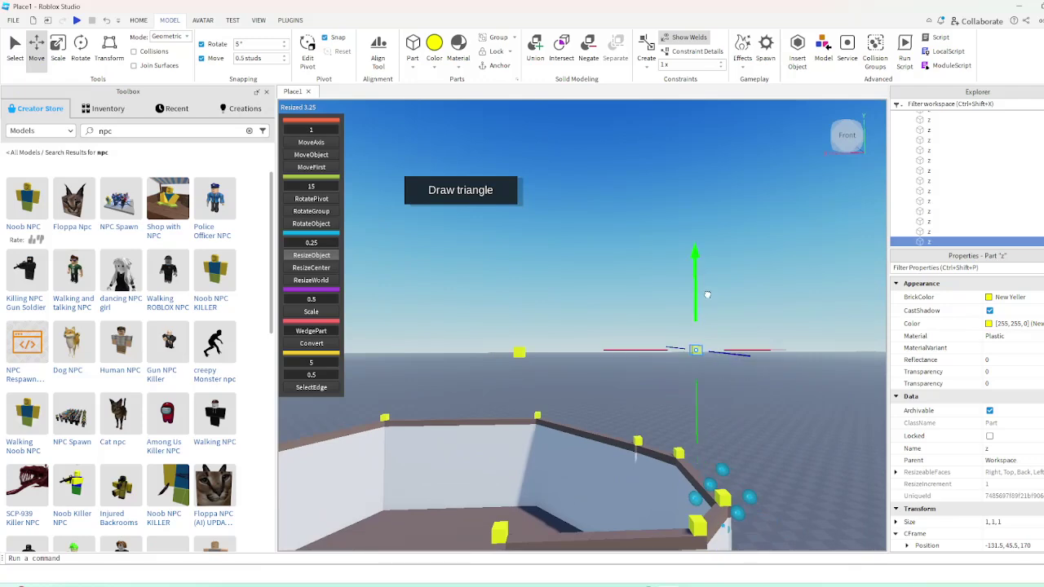
Duplicate the floating marker near X -113, Z 167, placing the copy on top of it at -113, 46.5, 167
click(430, 371)
key(d)
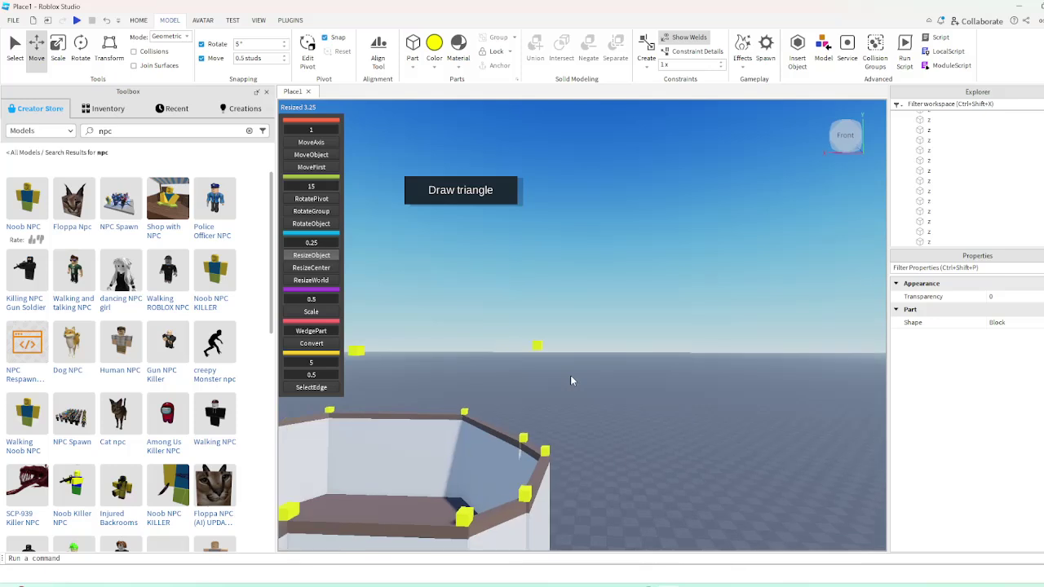
right_drag(719, 376, 719, 375)
key(s)
key(w)
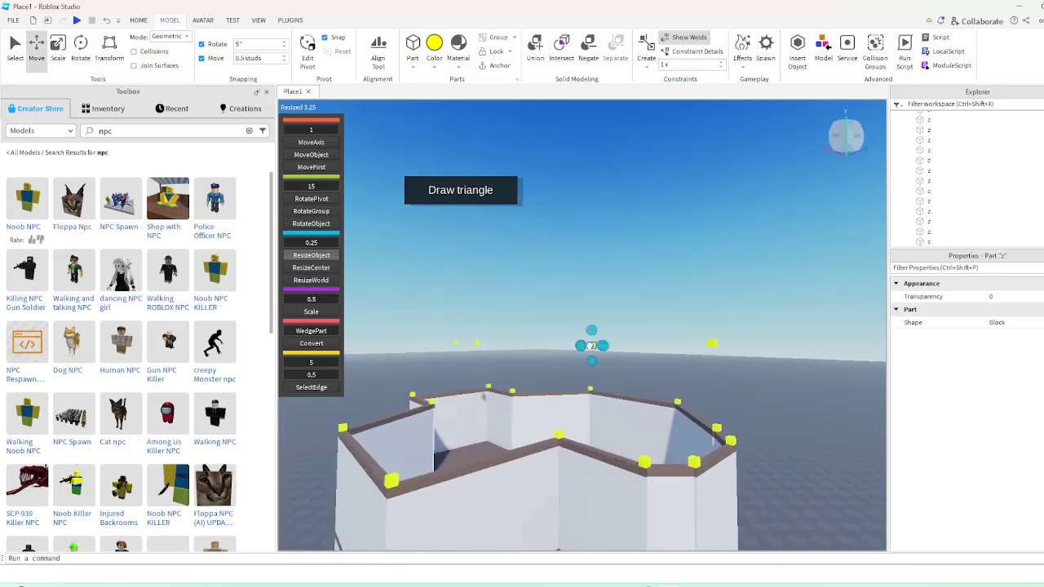
click(592, 346)
scroll(591, 346, up, 3)
Close the Studio Build Suite plugin panel and return to the standard editing tools
click(290, 19)
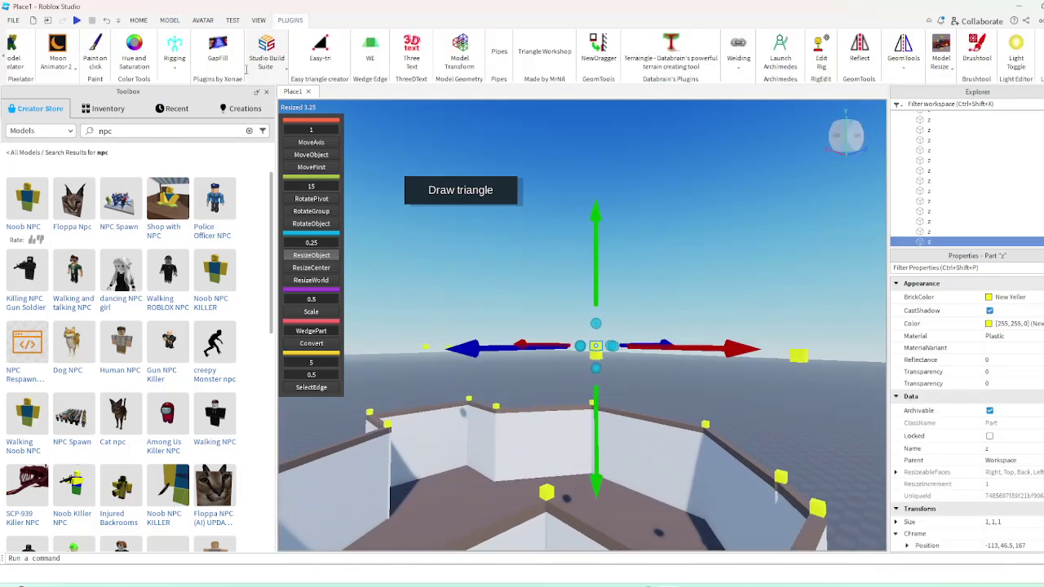
click(261, 72)
click(137, 19)
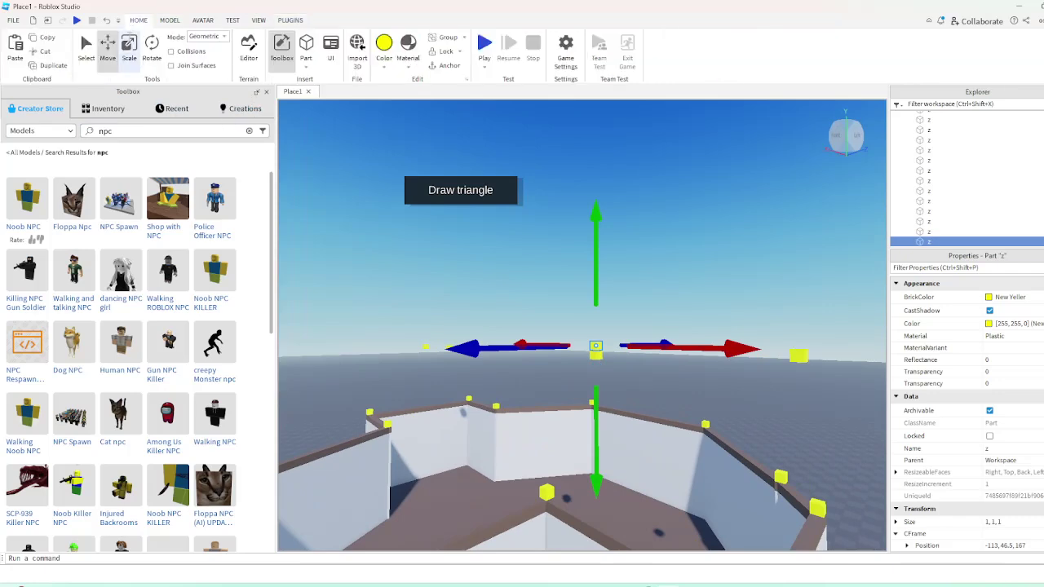
Scale the copied marker into a flat 77 × 1 × 80 slab covering the building
right_drag(542, 351, 550, 316)
scroll(551, 315, down, 5)
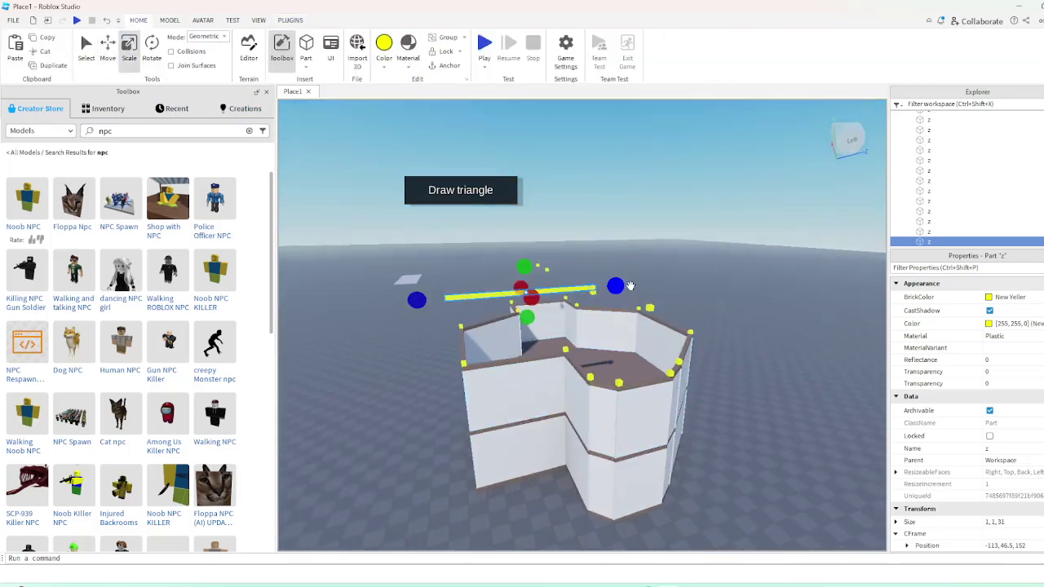
drag(628, 286, 787, 276)
scroll(767, 276, up, 2)
drag(627, 273, 541, 242)
scroll(564, 311, up, 4)
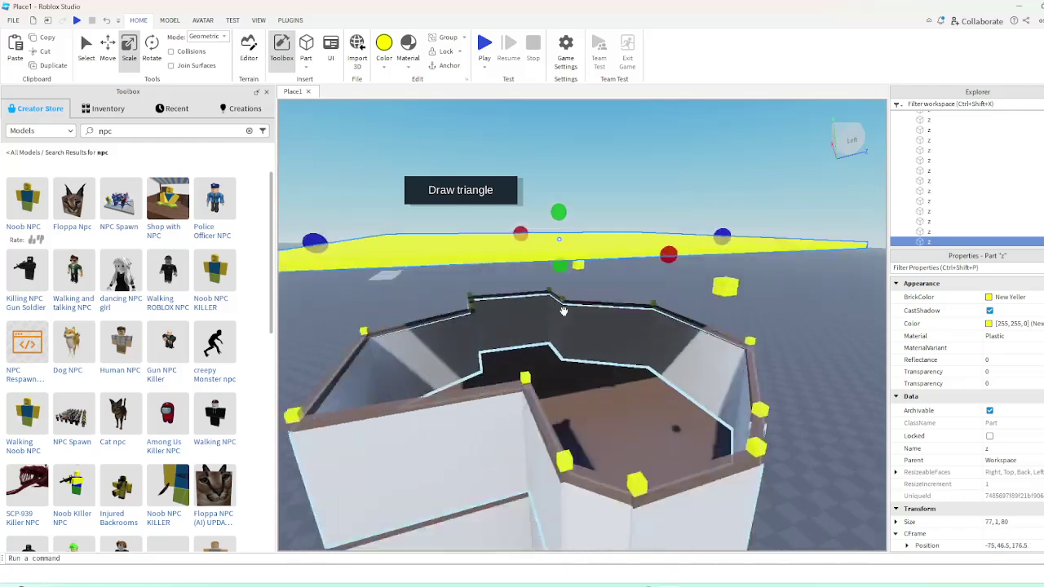
Recolour the flat slab Medium brown and extend it to a size of 98.5 × 1 × 80
scroll(564, 312, up, 3)
click(387, 64)
click(427, 247)
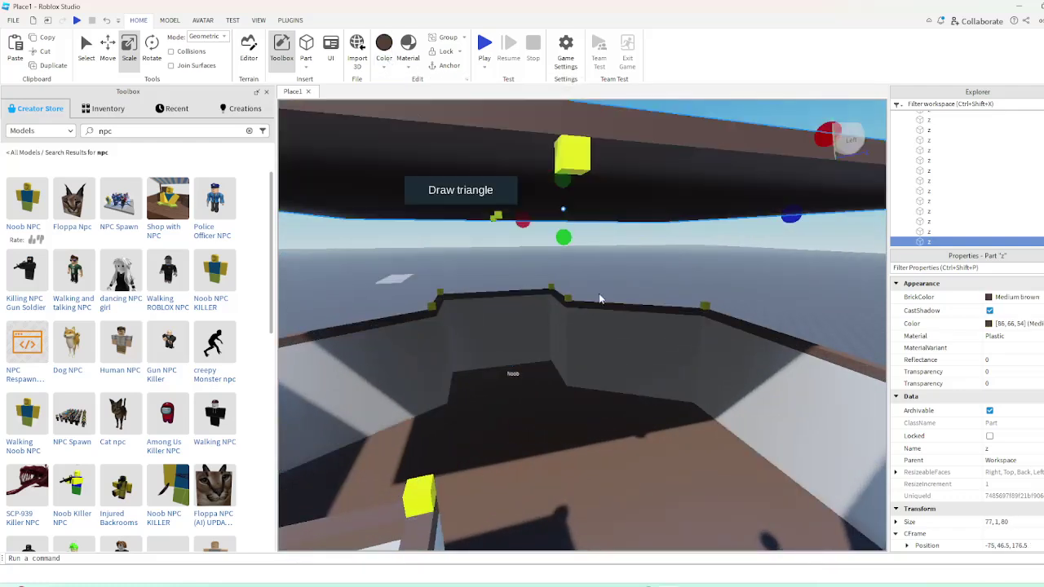
right_drag(599, 299, 602, 299)
scroll(602, 299, down, 4)
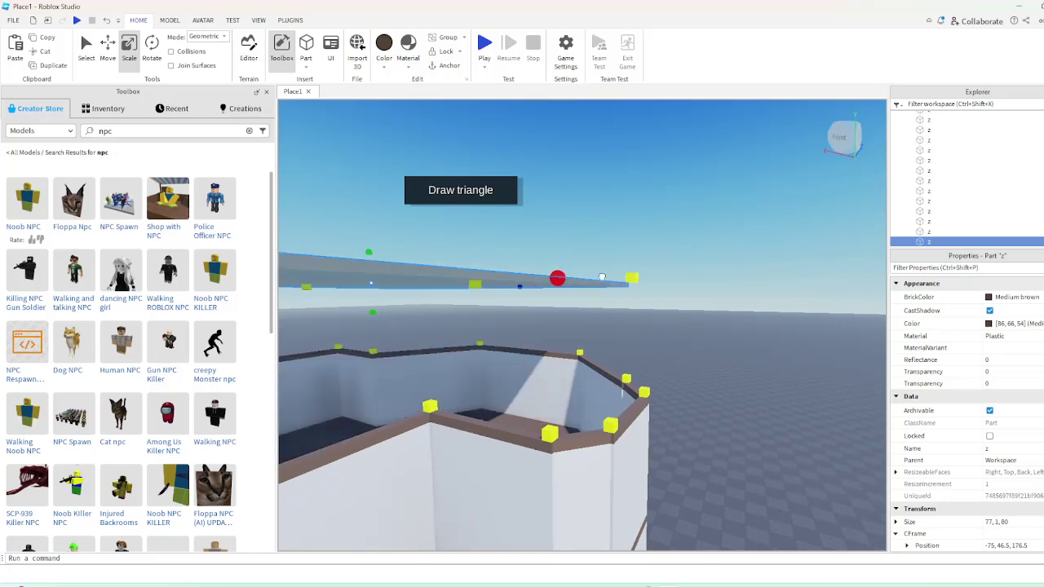
drag(558, 278, 600, 279)
key(w)
click(666, 358)
Lower the floating marker at X -131.5, Z 170 so that it sits beneath the brown slab
click(533, 224)
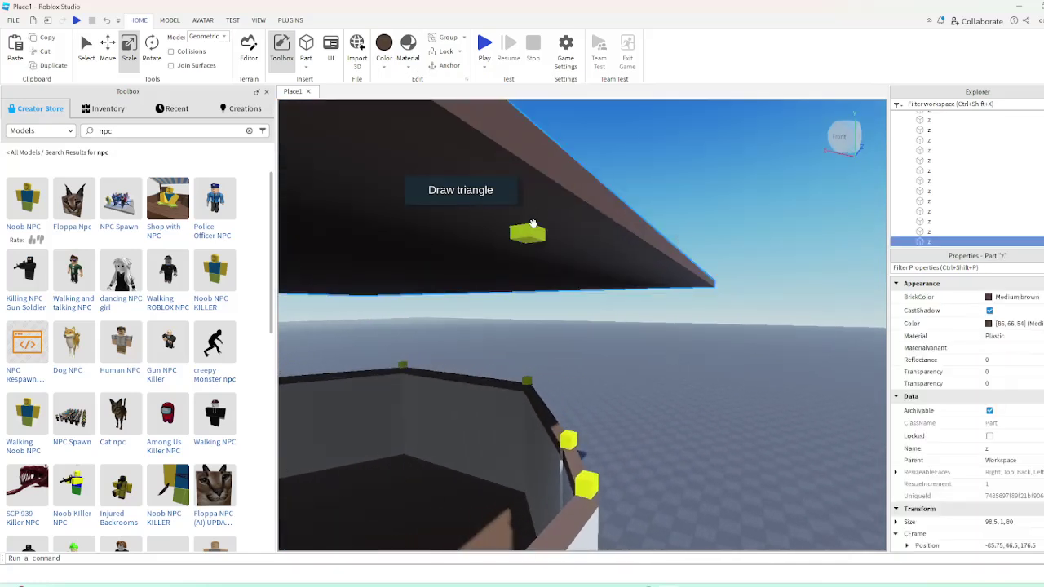
click(114, 65)
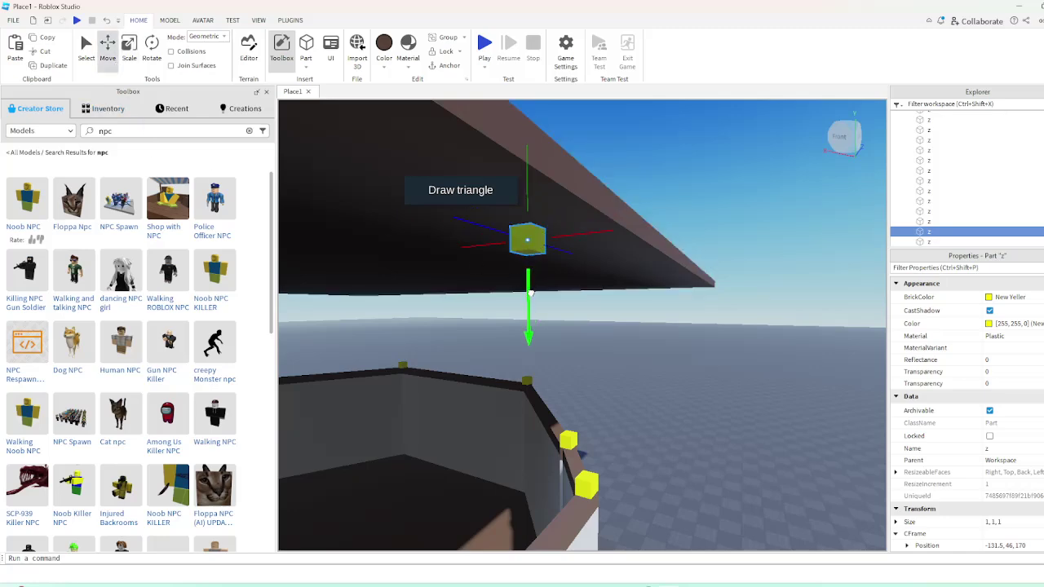
click(638, 395)
Duplicate the corner marker at -85.5, 32.5, 138.5 on the building's front trim
key(s)
right_drag(638, 395, 484, 421)
key(w)
key(s)
key(w)
key(w)
key(s)
key(w)
key(s)
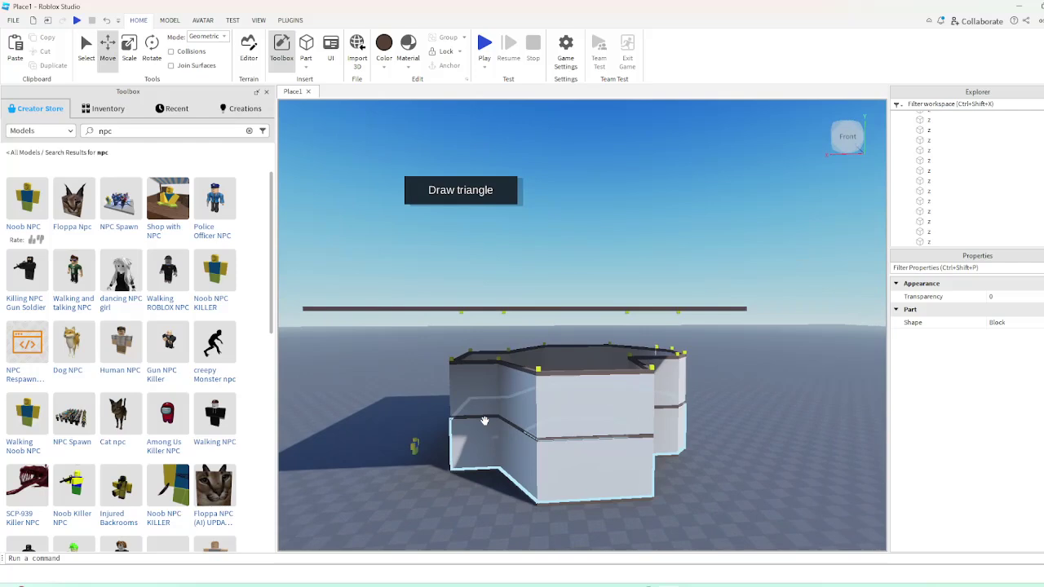
right_drag(485, 421, 484, 419)
click(467, 382)
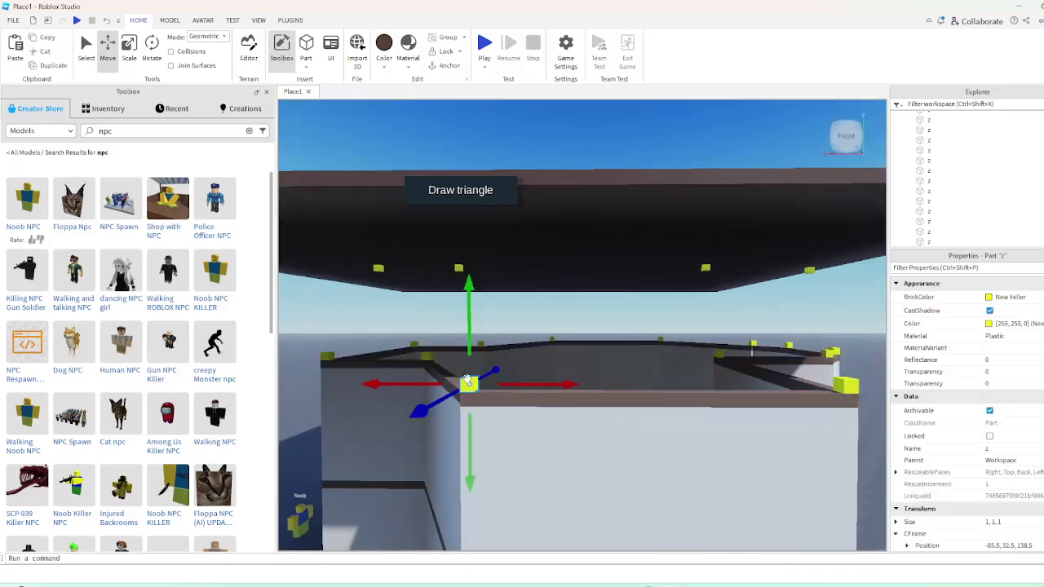
Give the copied marker the front trim bar's position of -99, 31.5, 138.5 and raise it to a height of 45.5
click(563, 400)
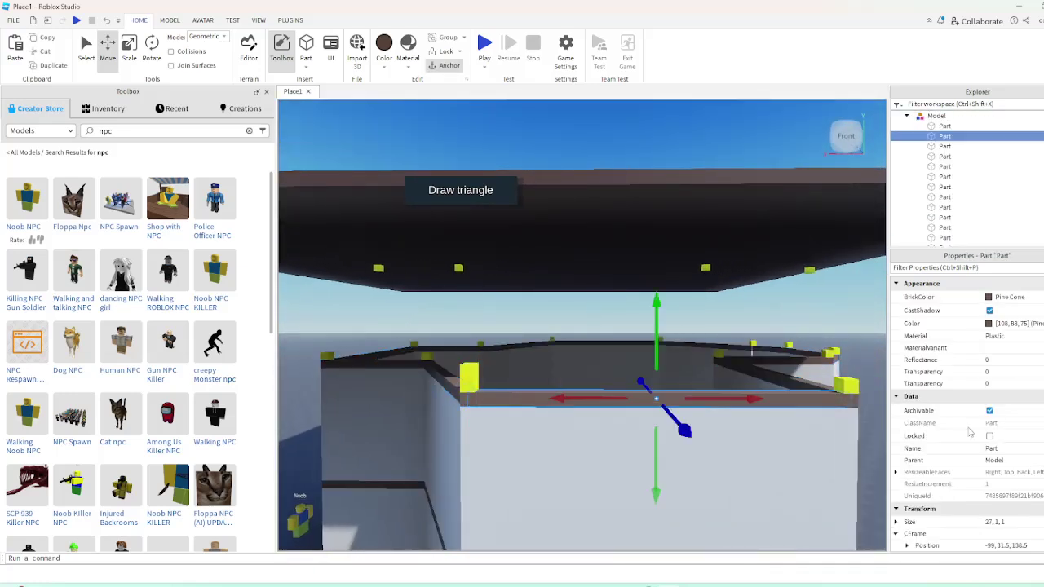
scroll(970, 433, down, 3)
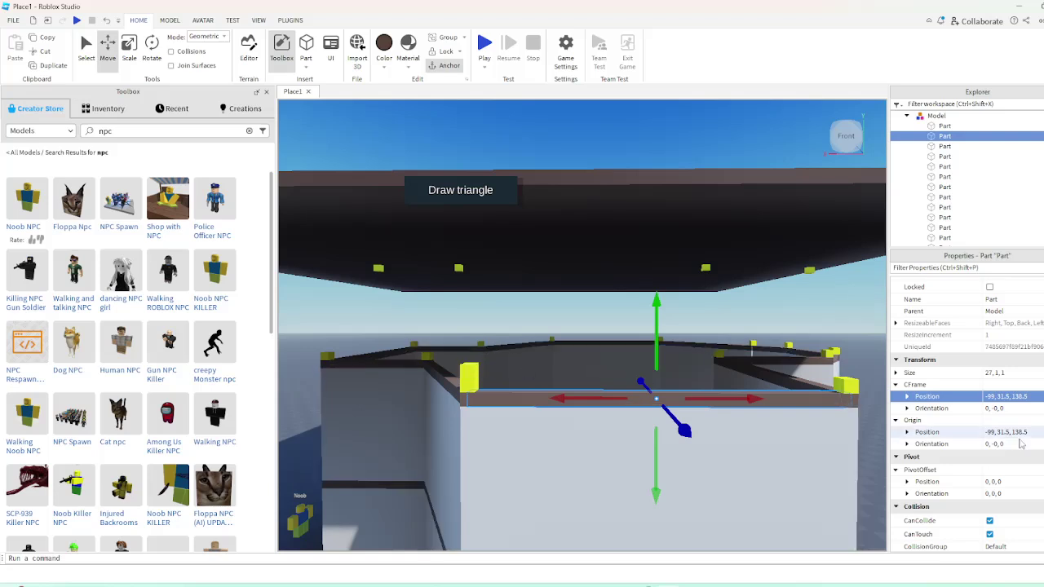
click(473, 377)
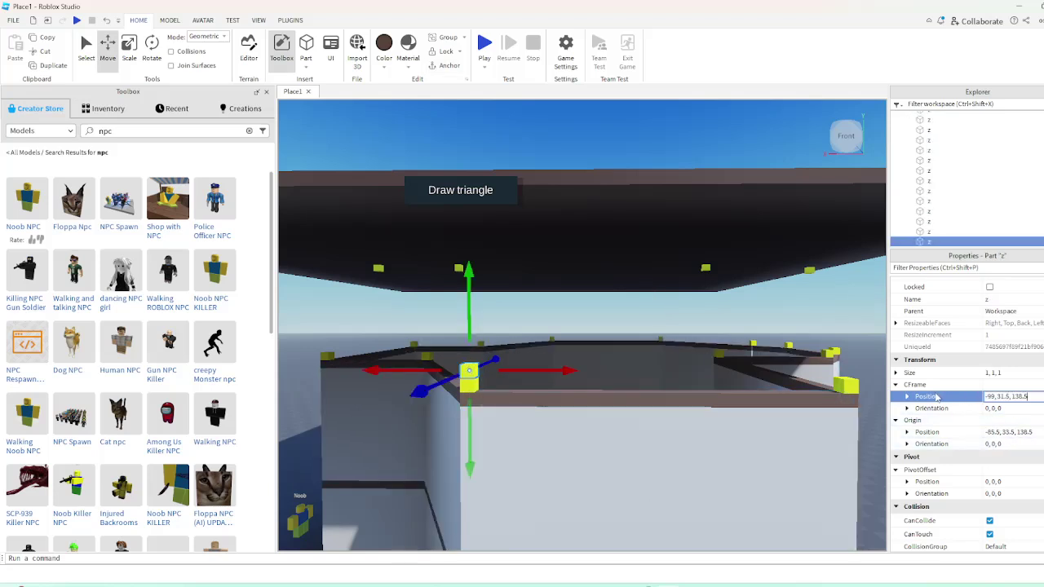
key(Return)
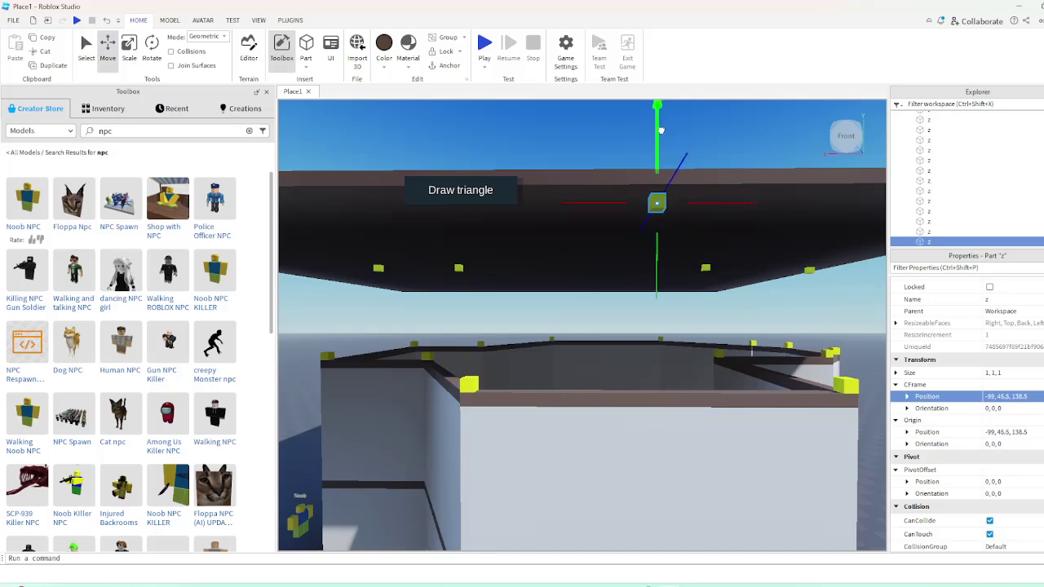
Cut the brown slab from above the building, leaving only the yellow markers
key(s)
click(734, 181)
key(d)
click(567, 280)
key(ctrl+x)
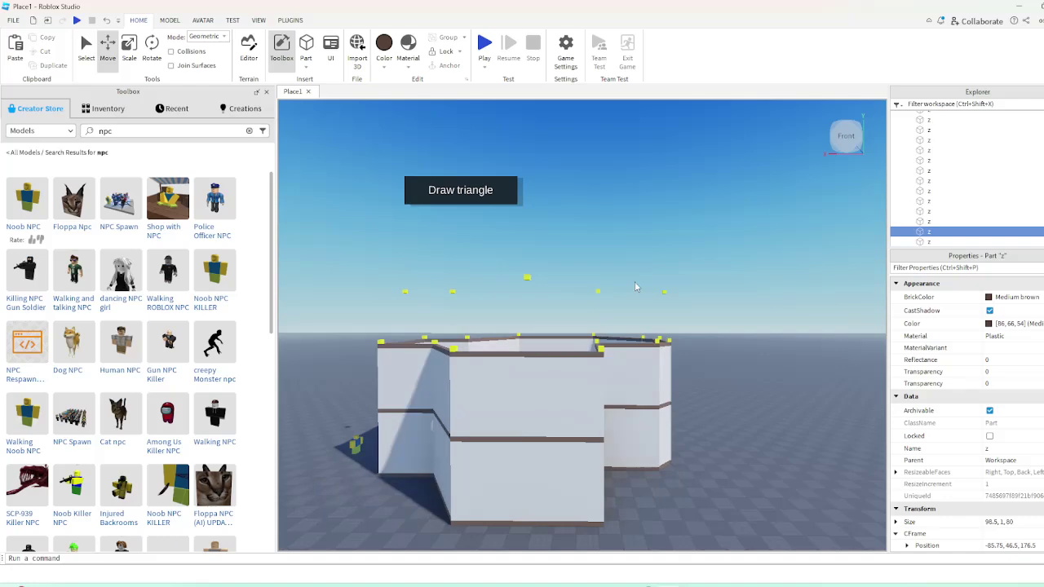
Examine the corner markers and raised centre markers around the whole building from different sides
key(w)
right_drag(694, 336, 695, 342)
key(s)
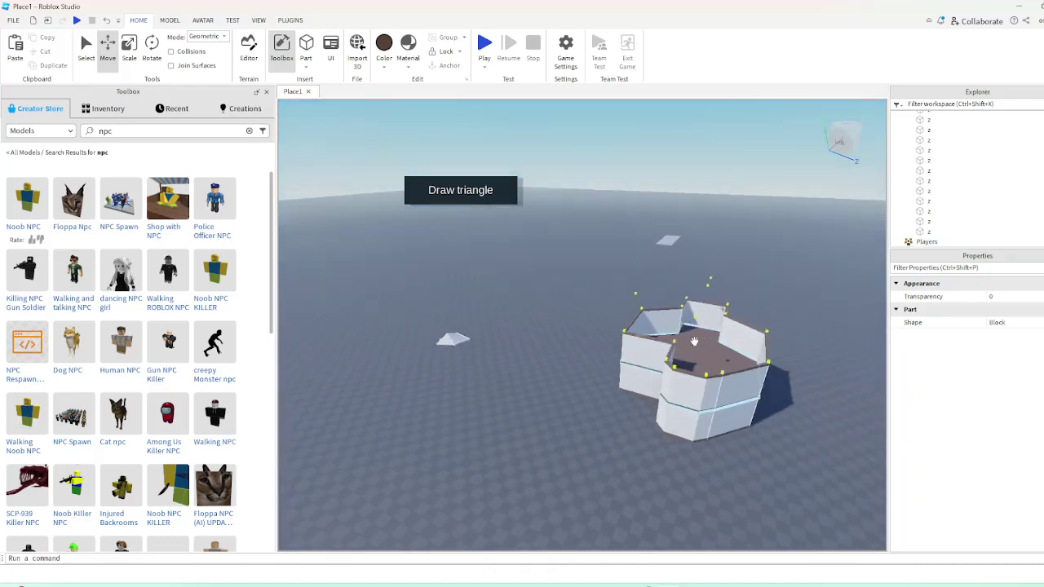
key(d)
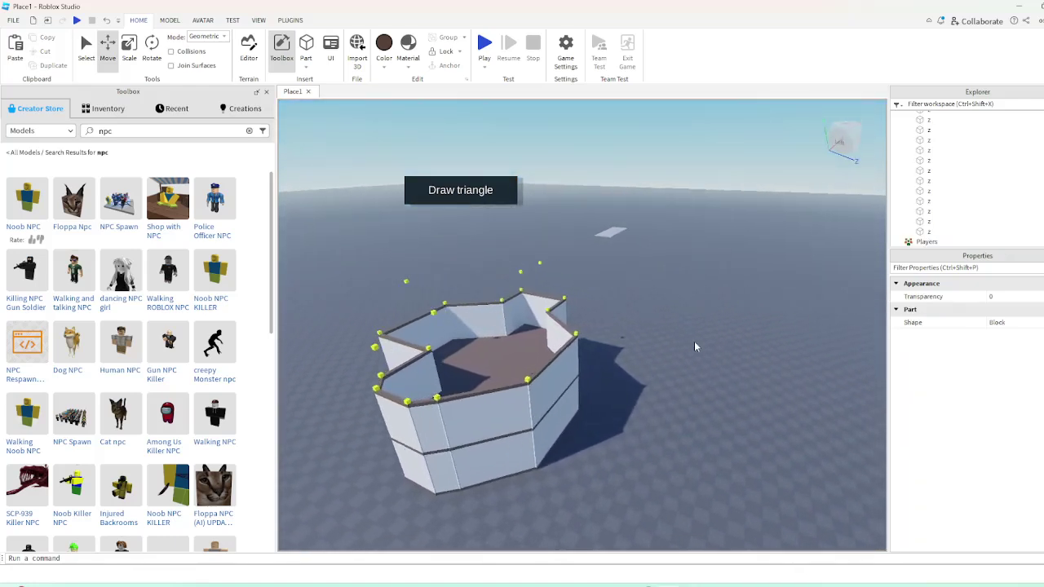
key(w)
key(s)
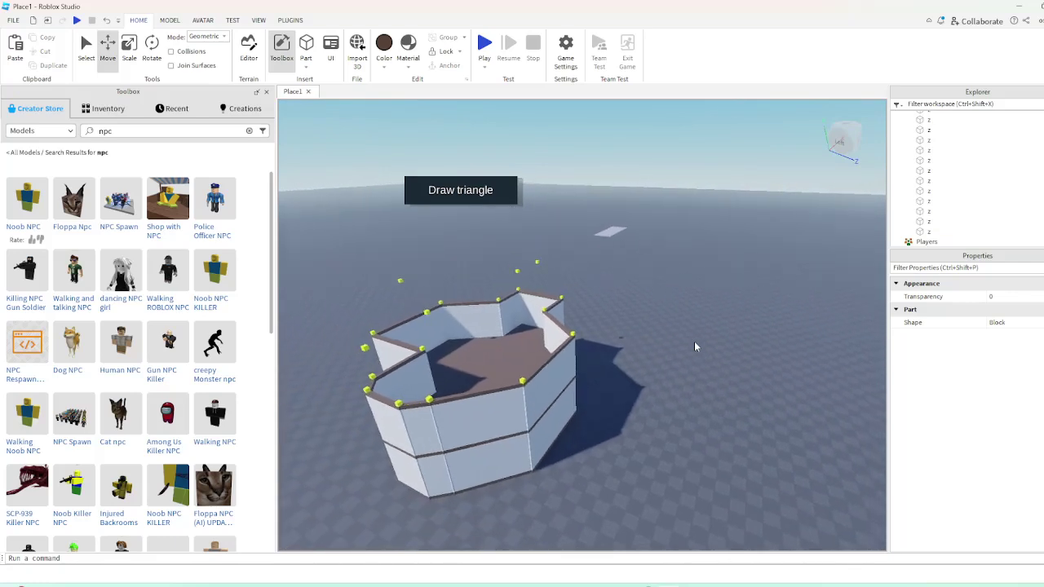
key(w)
right_drag(674, 358, 674, 359)
key(s)
key(d)
key(w)
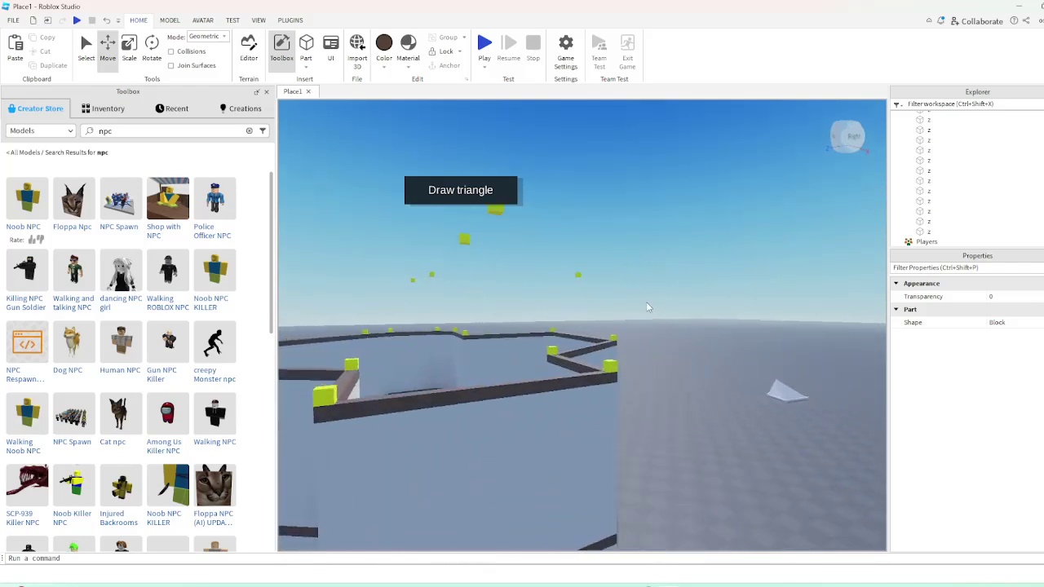
Connect the floating marker at -60.5, 45.5, 167 to a trim corner marker on that end of the building using the Pipes plugin
key(a)
right_drag(646, 302, 624, 267)
click(626, 240)
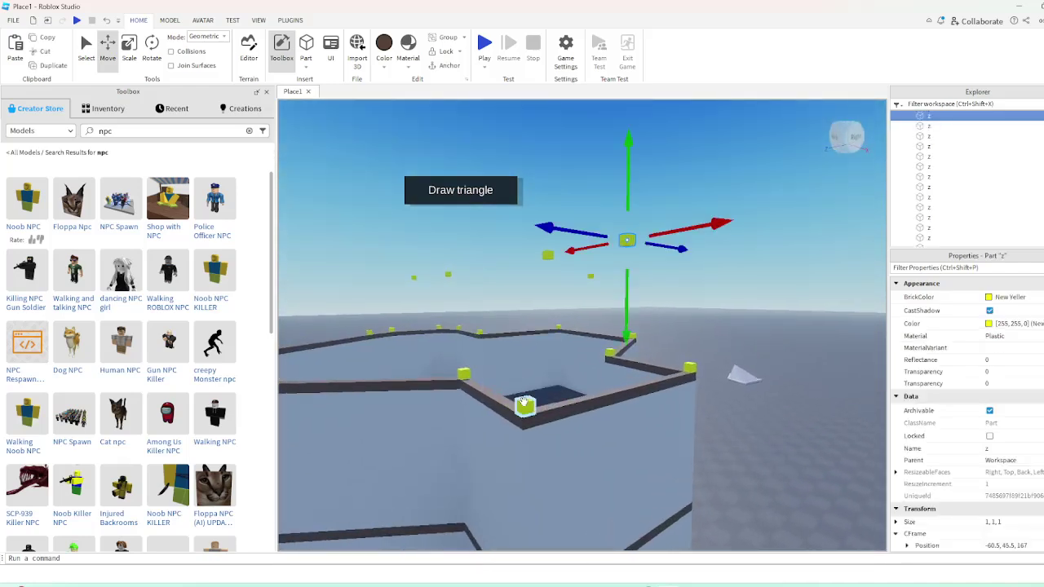
click(661, 583)
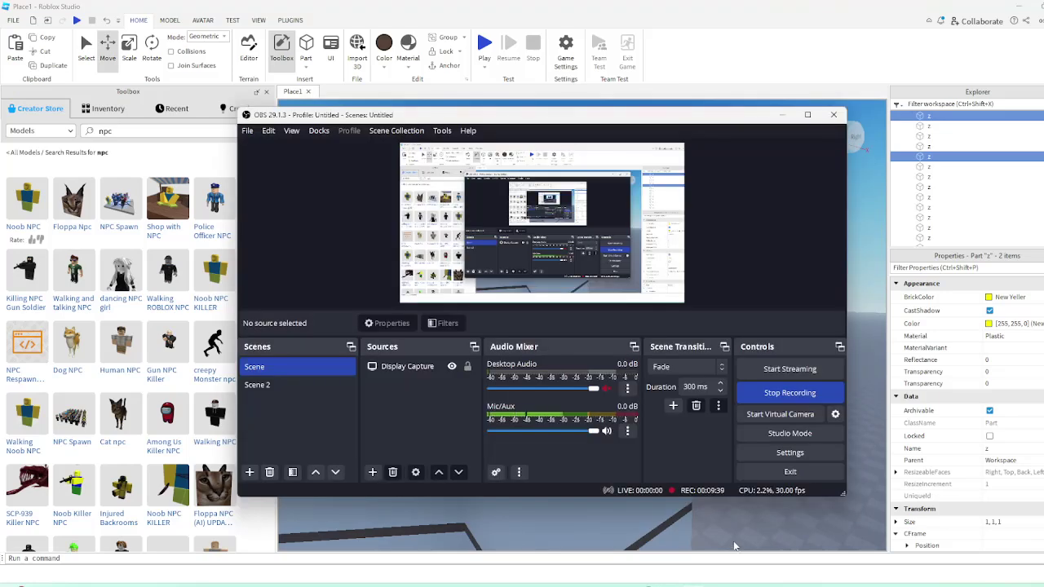
click(764, 519)
click(627, 241)
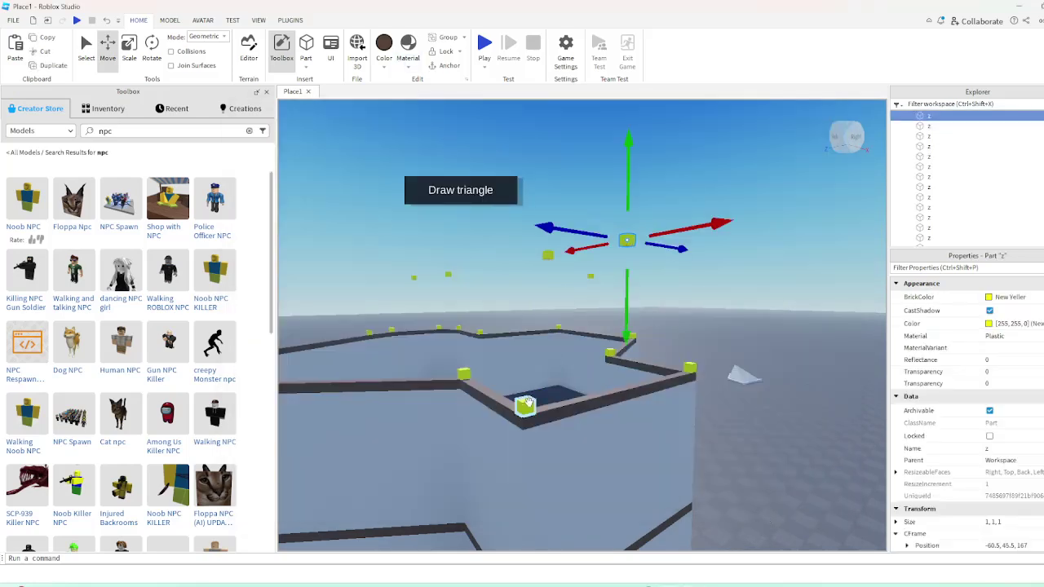
click(291, 20)
click(497, 53)
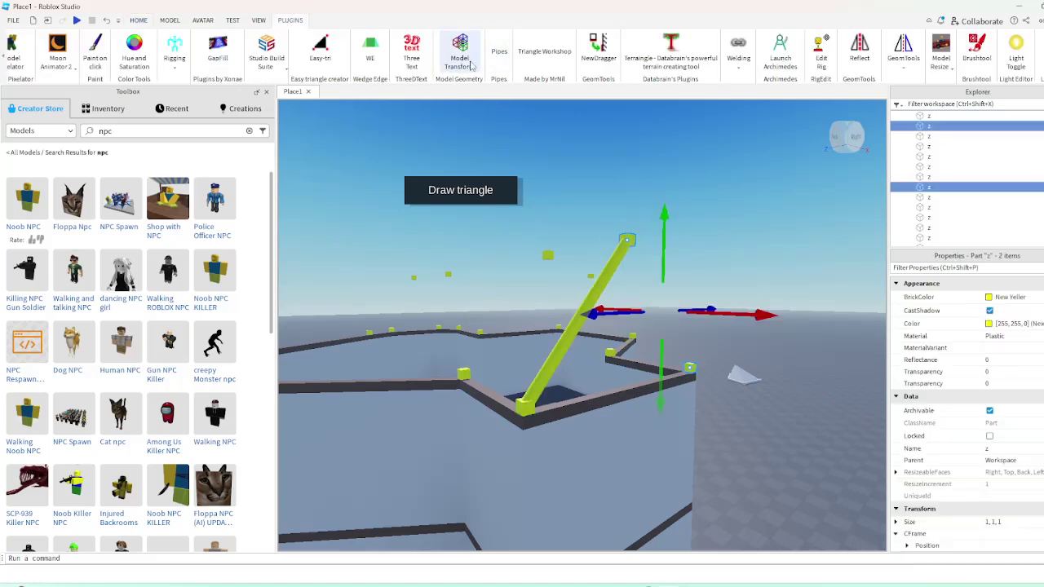
Add pipes from the same floating marker to the other end-trim corner marker and to the floating marker at X -73.5
click(499, 52)
scroll(667, 210, up, 2)
click(667, 210)
right_drag(667, 211, 668, 208)
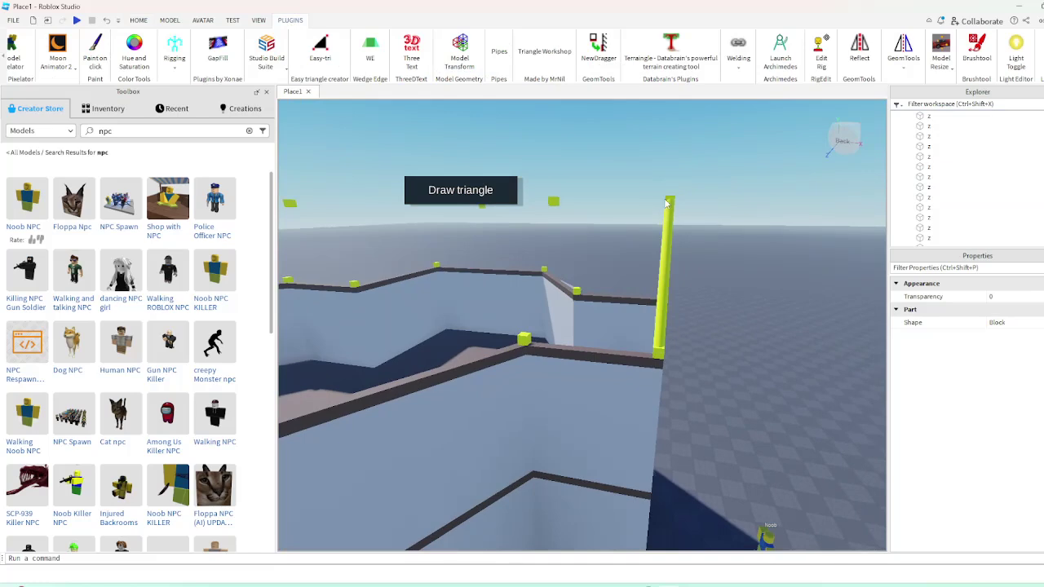
click(668, 202)
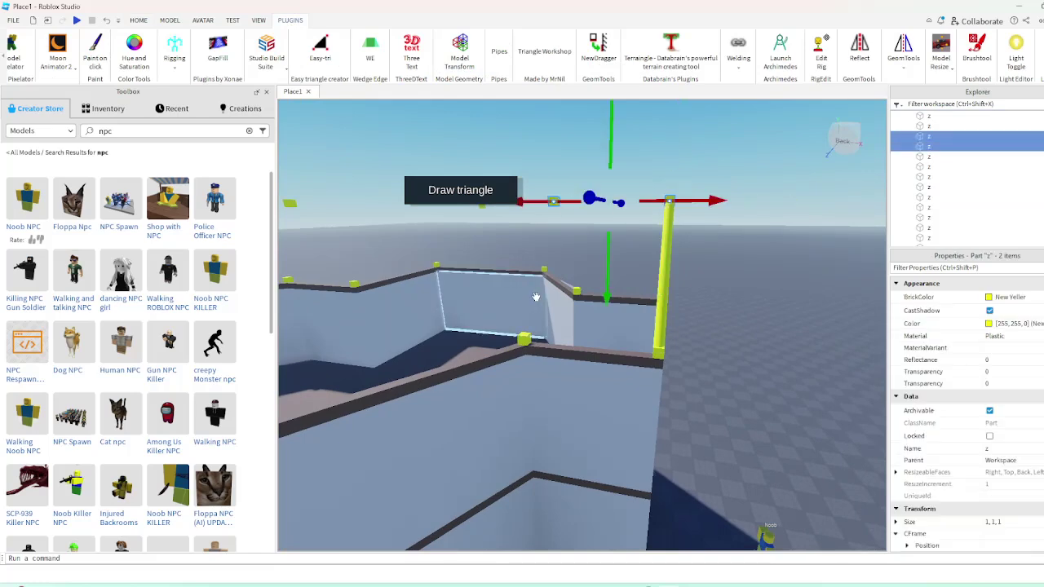
scroll(562, 155, up, 1)
Connect the floating marker at -73.5, 45.5, 167 to the trim corner markers on both sides of the wing with pipes
click(548, 177)
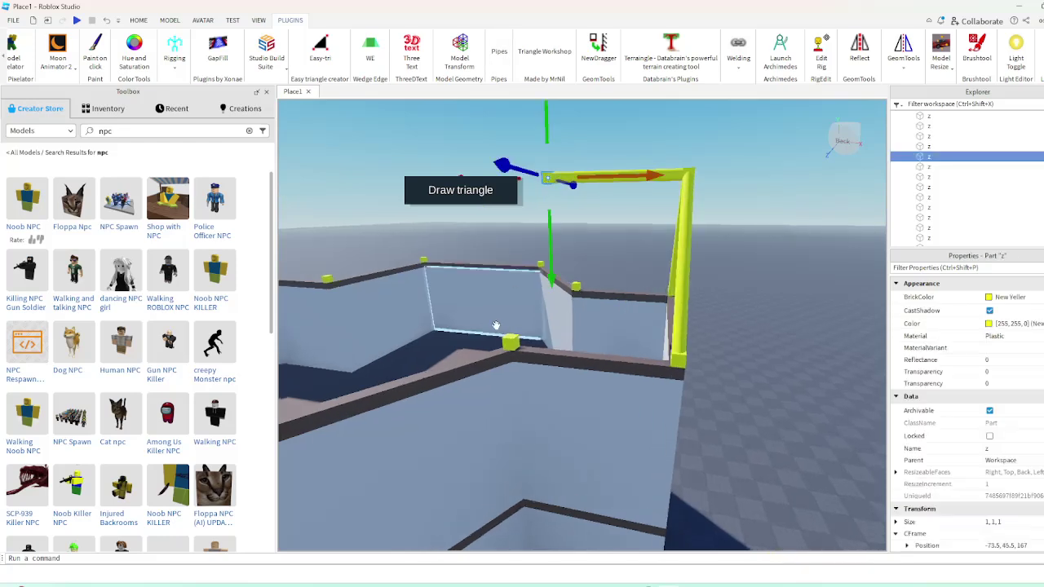
right_drag(628, 146, 634, 198)
click(634, 198)
click(519, 271)
ctrl+click(604, 453)
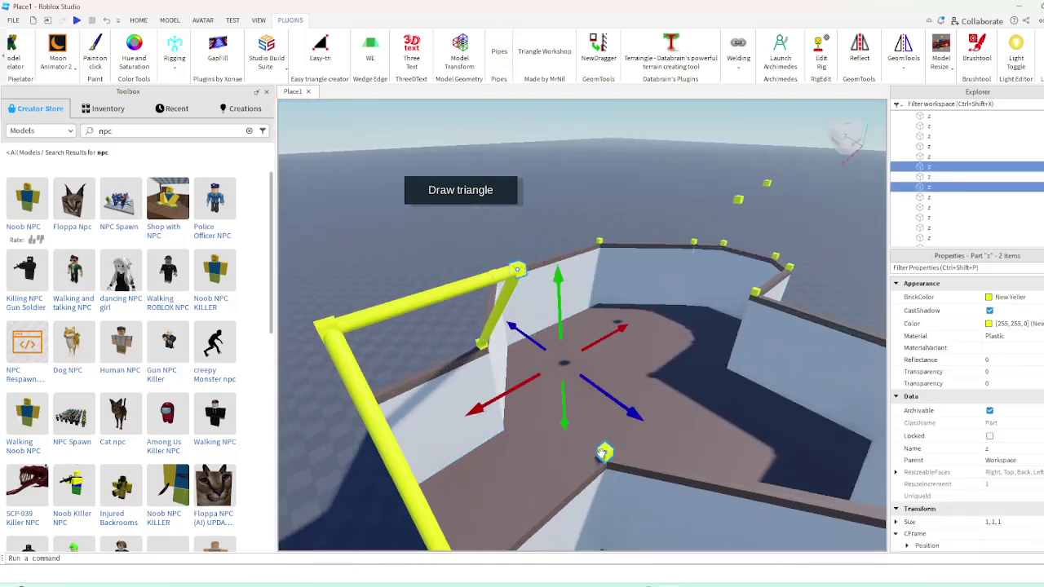
click(500, 55)
right_drag(610, 177, 594, 232)
key(s)
key(a)
key(w)
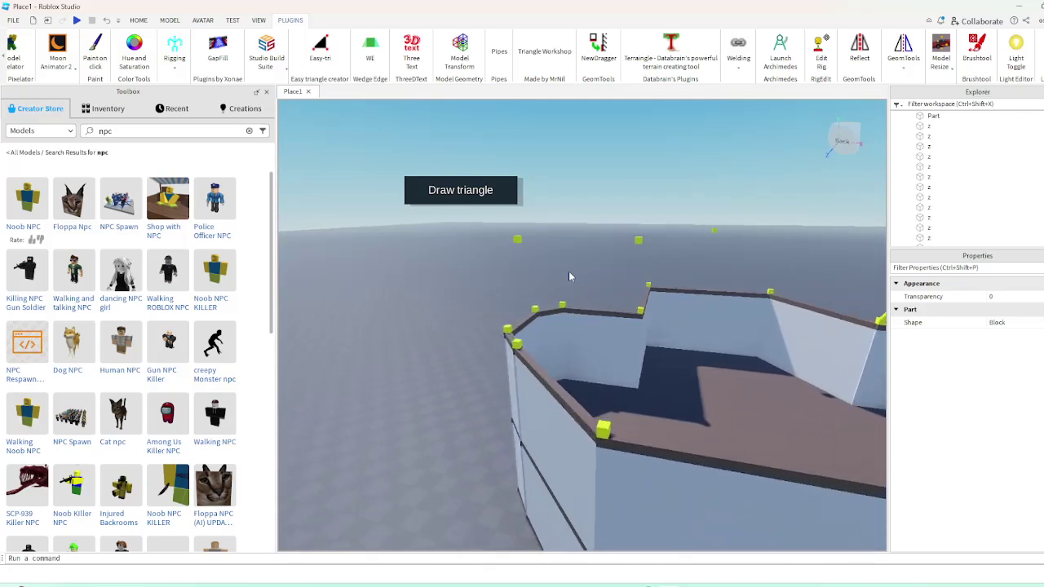
Connect the floating marker at -131.5, 45.5, 170 to three trim corner markers on that end of the building with pipes
right_drag(571, 277, 569, 276)
key(s)
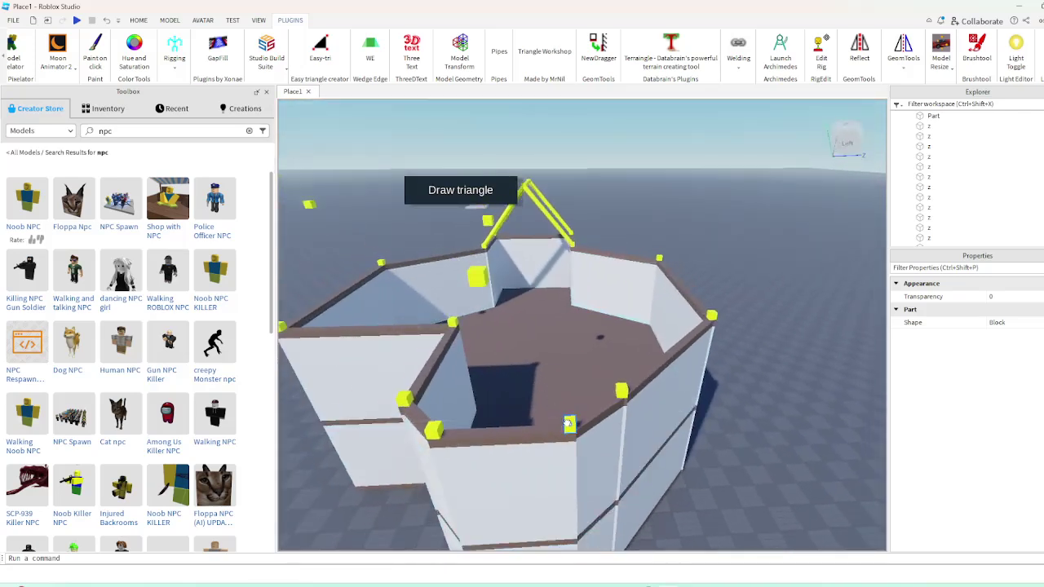
click(568, 424)
click(478, 282)
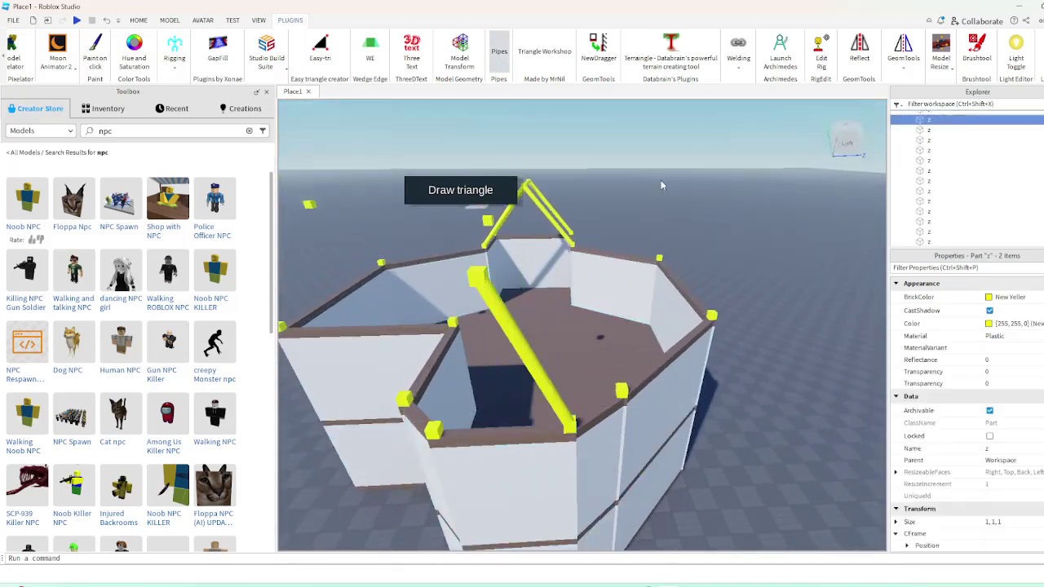
click(436, 432)
click(479, 276)
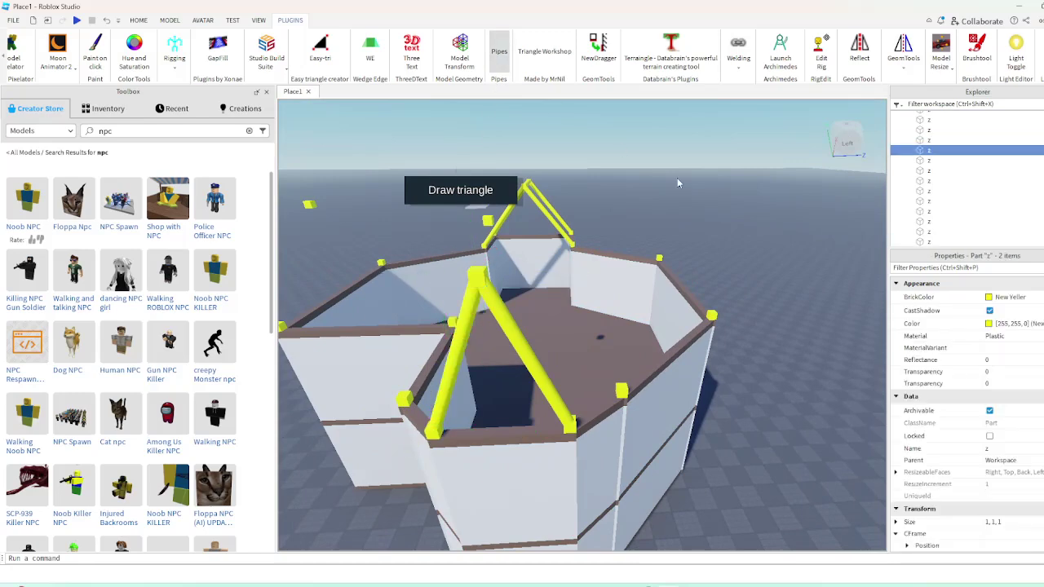
ctrl+click(480, 275)
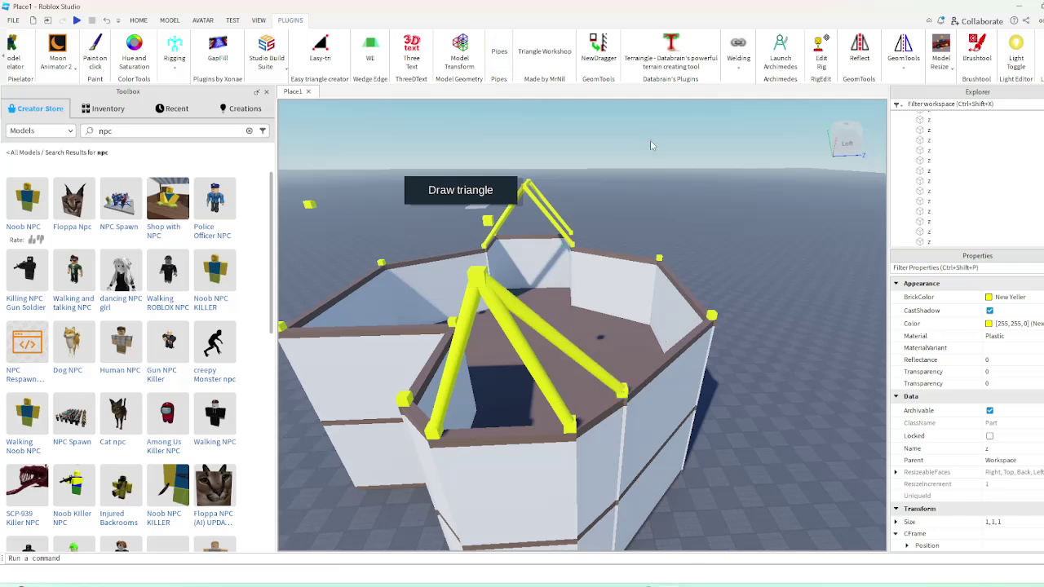
Add a pipe from the floating marker at X -131.5 to the remaining trim corner marker at that end
right_drag(651, 146, 658, 222)
click(675, 260)
ctrl+click(501, 207)
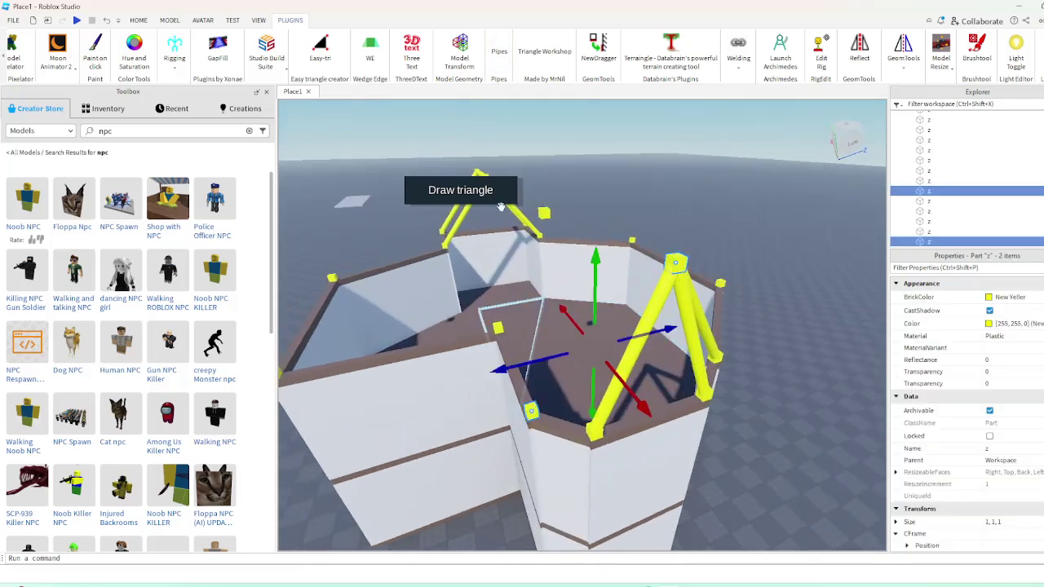
click(495, 53)
click(676, 266)
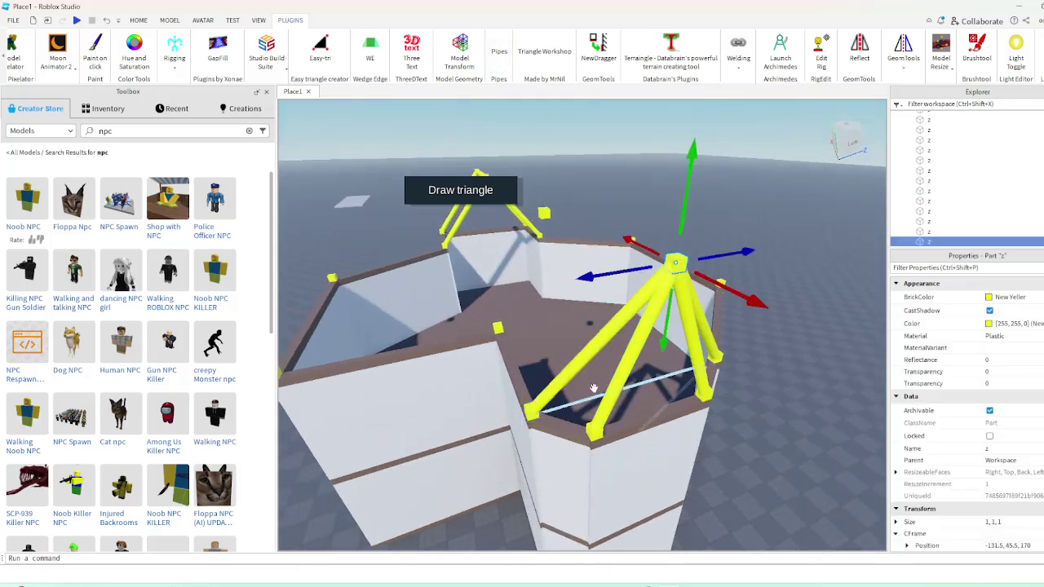
Connect the floating marker at -113, 45.5, 167 with pipes to the end floating marker at X -131.5 and the inner trim corner marker
right_drag(494, 325, 520, 283)
key(a)
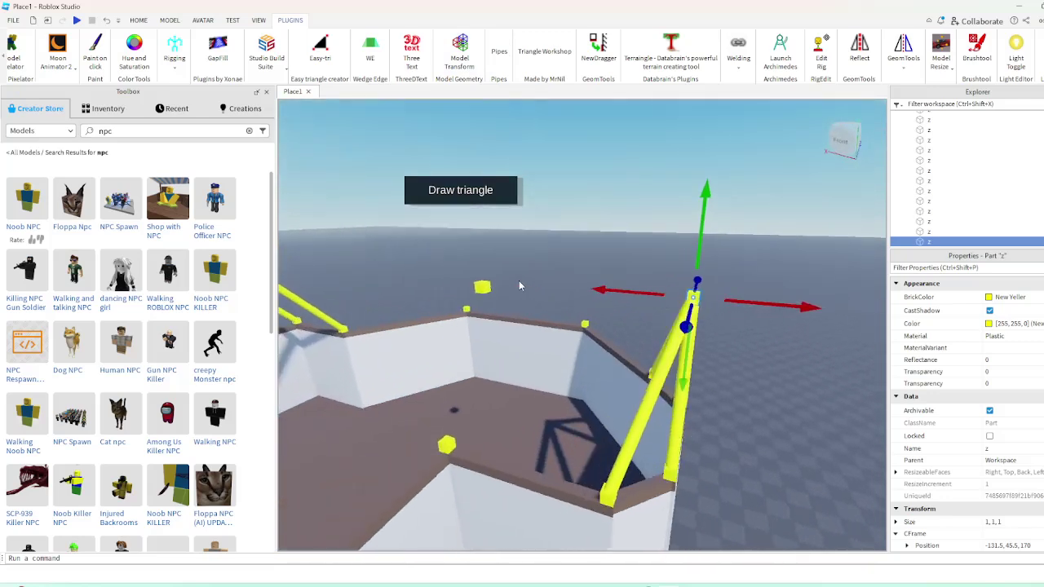
click(577, 246)
click(771, 287)
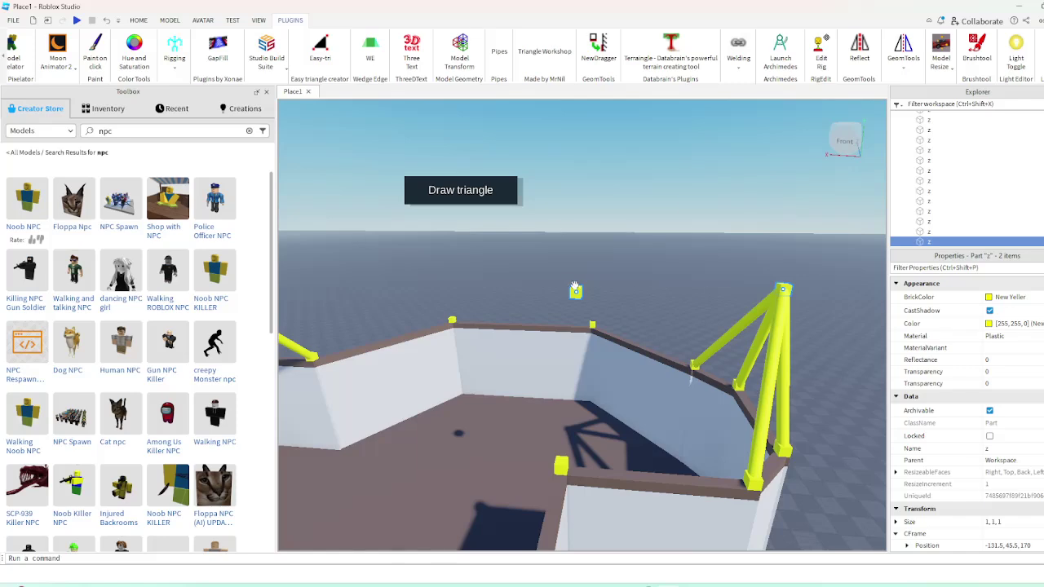
click(575, 291)
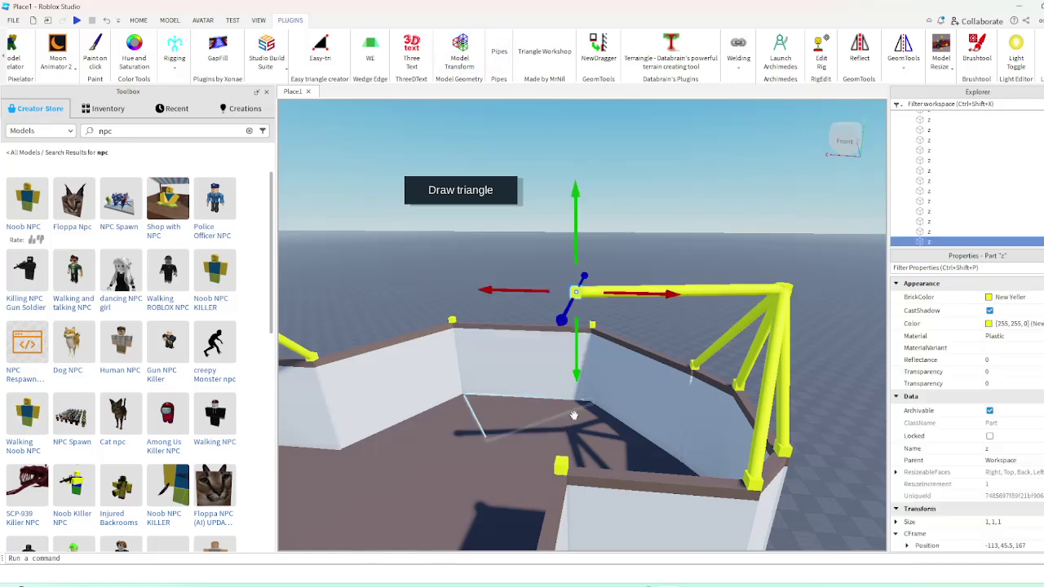
click(613, 168)
right_drag(613, 167, 638, 193)
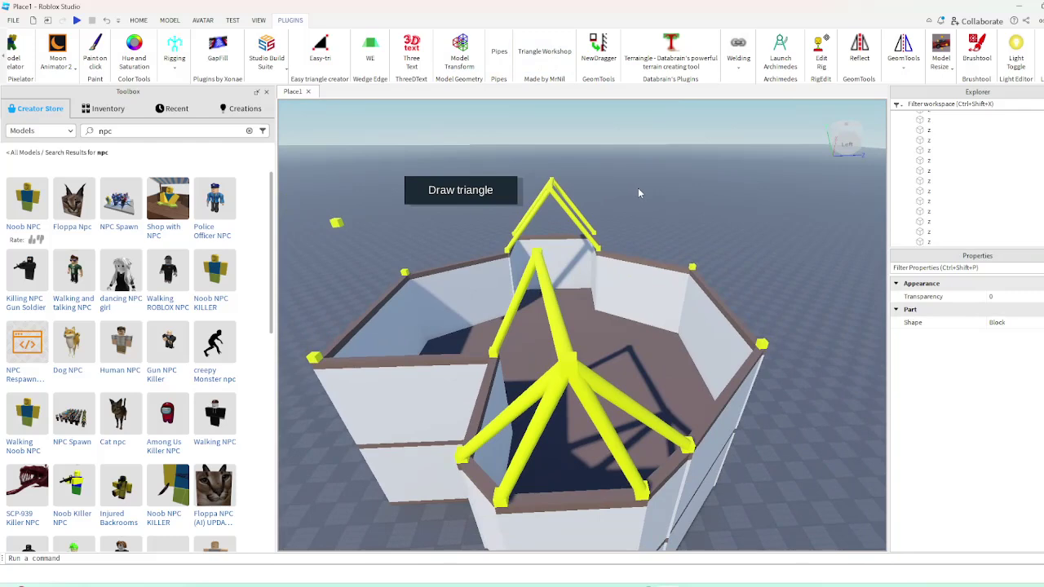
Add a pipe from the floating marker at X -113 to the trim corner marker at -112.5, 32.5, 195.5
scroll(638, 192, down, 2)
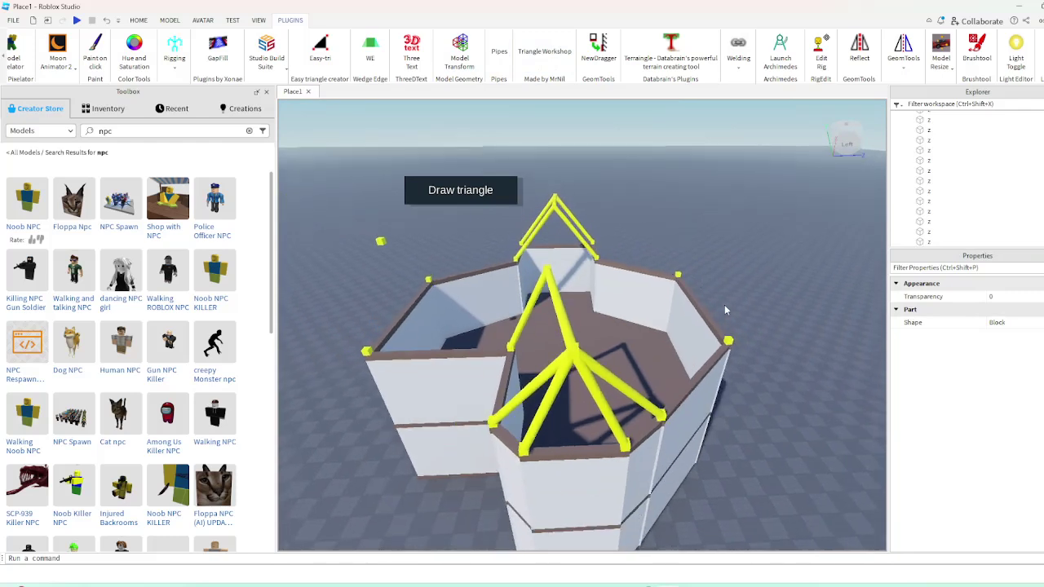
key(d)
click(683, 342)
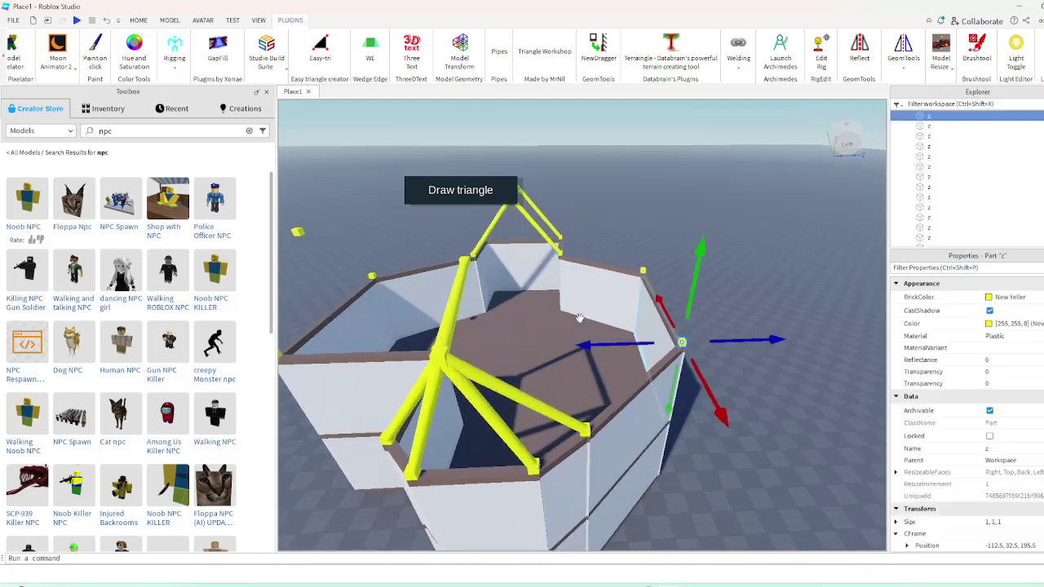
ctrl+click(465, 260)
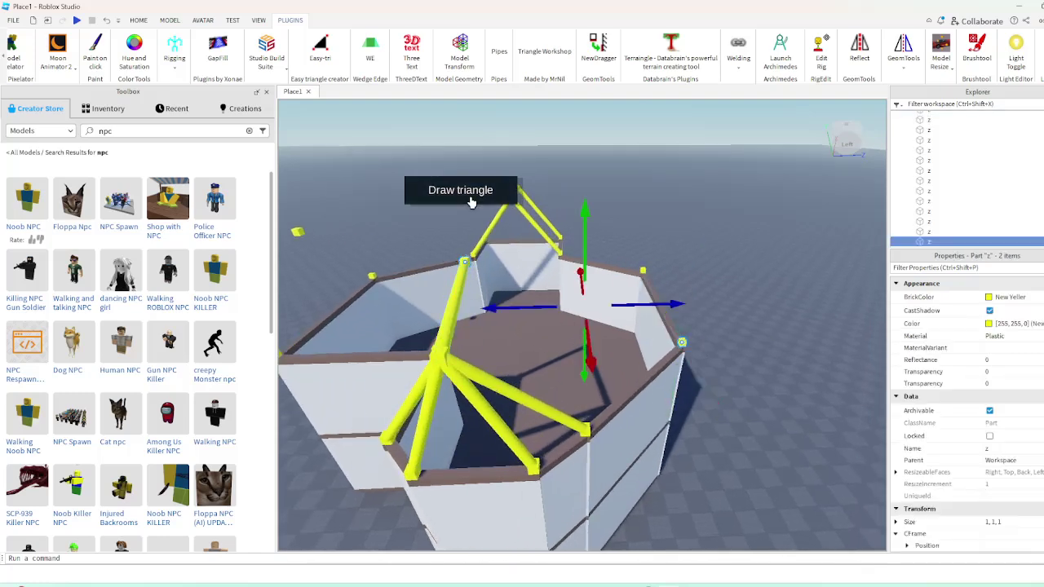
click(694, 194)
Connect the projecting wing's floating marker at -99, 45.5, 136.5 to the trim corner markers on both sides of its end with pipes
right_drag(695, 195, 697, 199)
scroll(686, 206, down, 5)
scroll(590, 272, up, 6)
right_drag(591, 273, 600, 276)
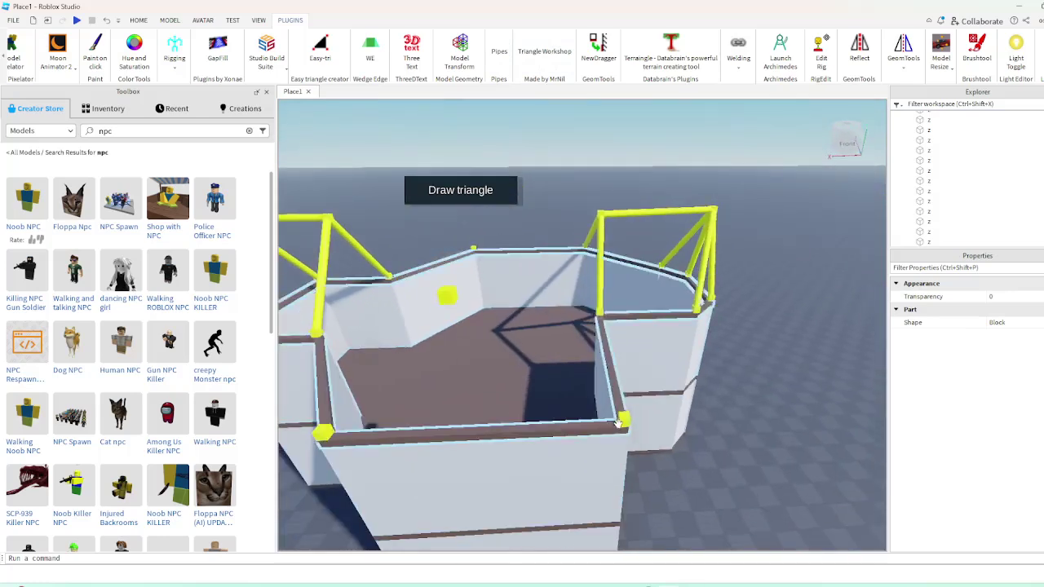
click(623, 421)
ctrl+click(447, 295)
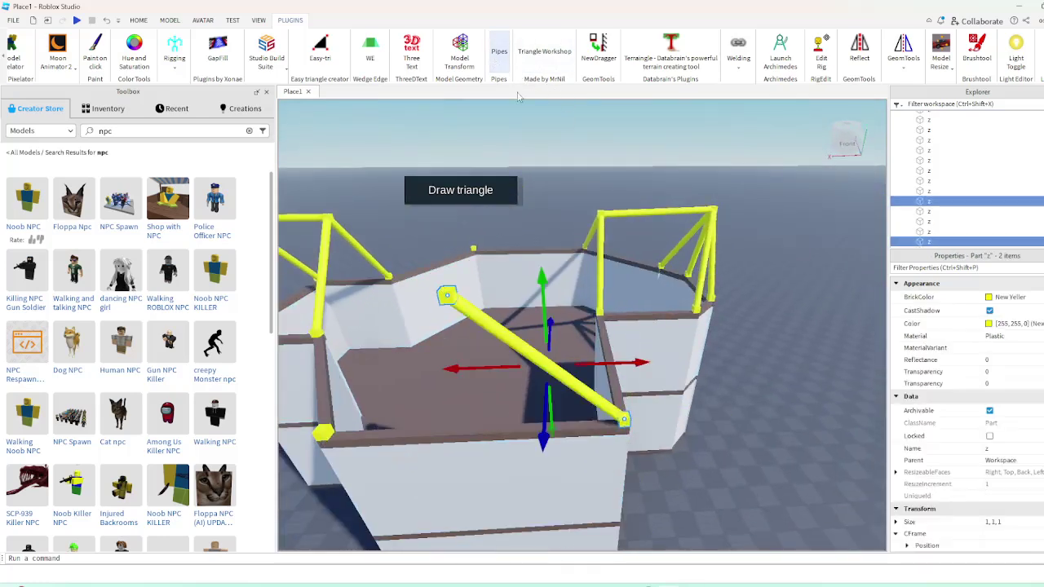
click(527, 140)
key(a)
click(595, 296)
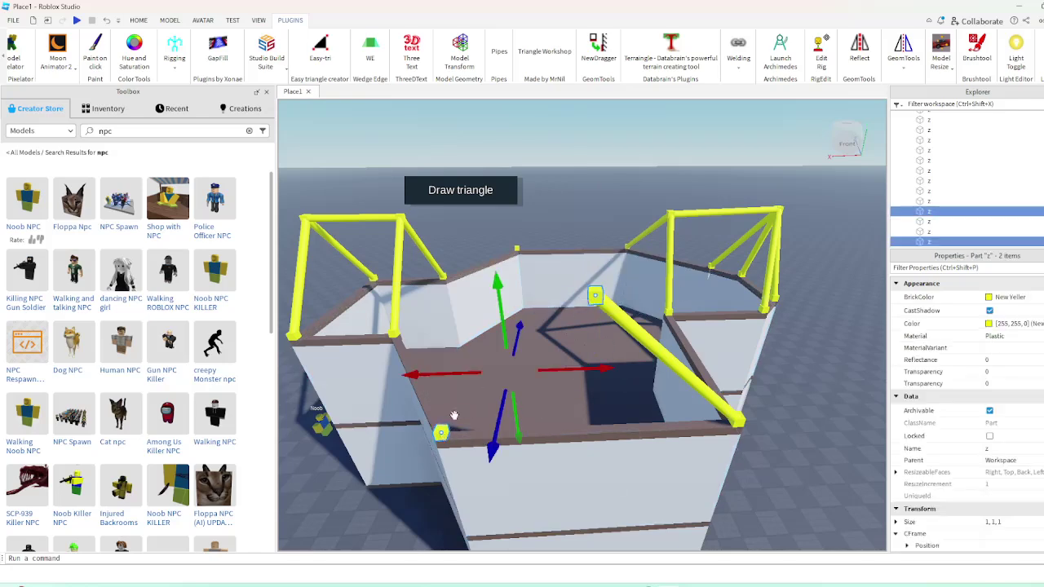
click(496, 58)
click(619, 157)
Duplicate the floating marker at X -73.5 and move the copy along X to -100, 45.5, 167 in the building's centre
right_drag(619, 158, 621, 163)
scroll(622, 195, down, 5)
scroll(622, 208, up, 5)
right_drag(623, 211, 622, 210)
scroll(622, 206, down, 6)
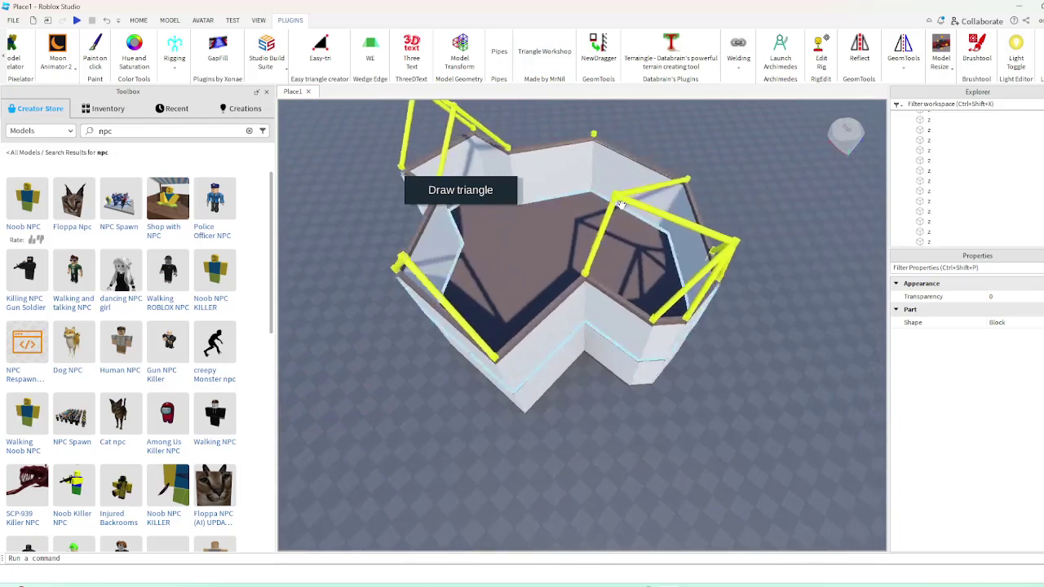
key(w)
key(a)
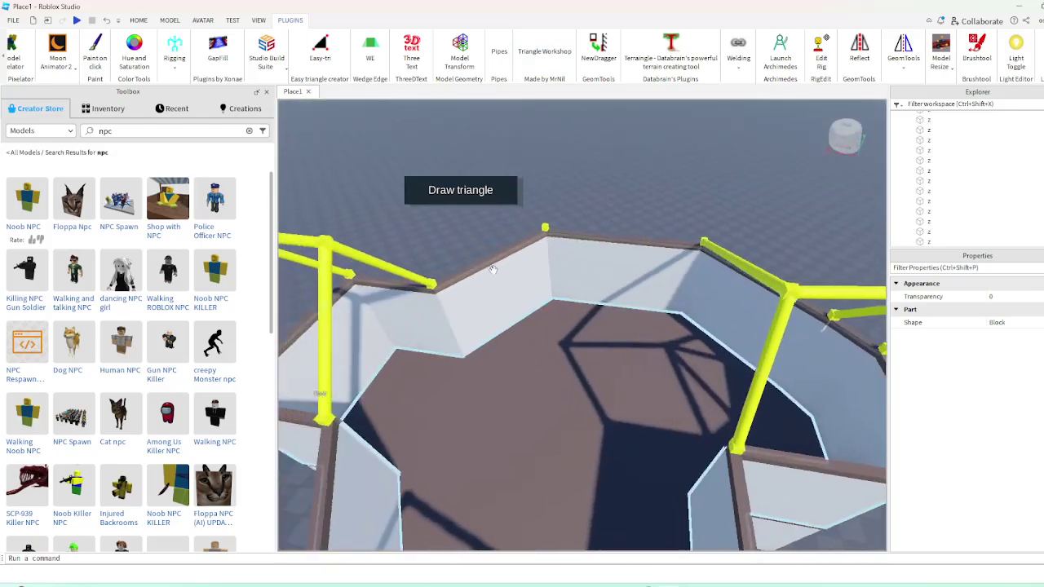
click(416, 240)
key(ctrl+d)
right_drag(480, 243, 504, 245)
drag(522, 253, 711, 242)
scroll(710, 242, down, 3)
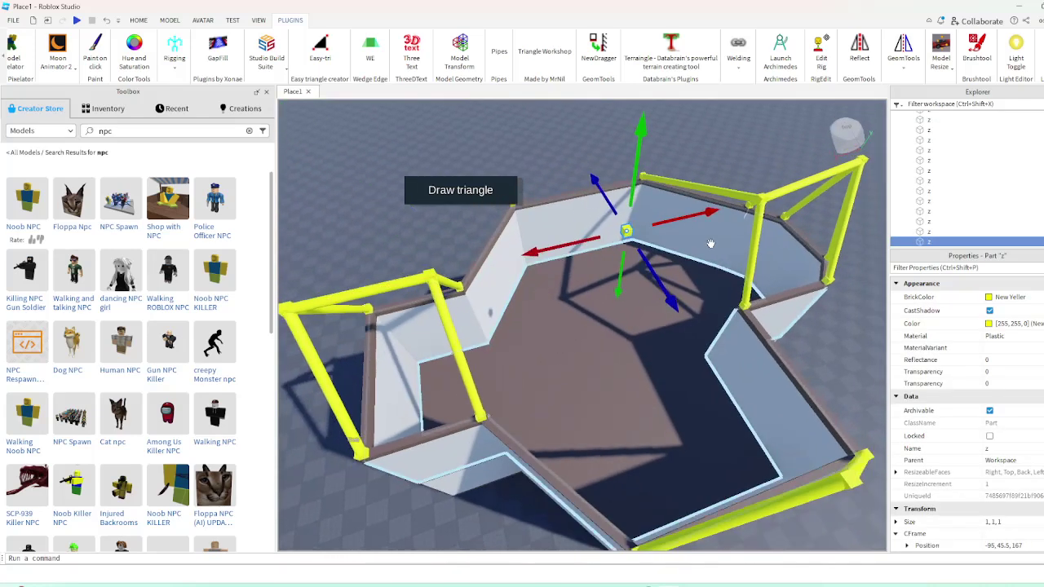
right_drag(710, 242, 671, 241)
drag(616, 221, 649, 222)
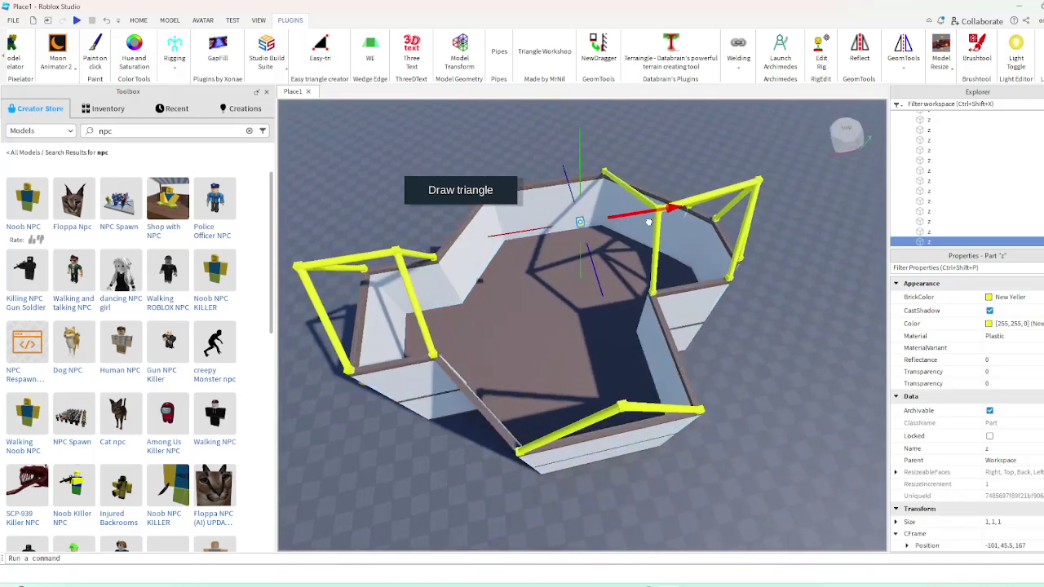
Connect the new centre marker with pipes to the projecting wing's floating marker and the floating marker at X -73.5
click(754, 348)
click(622, 406)
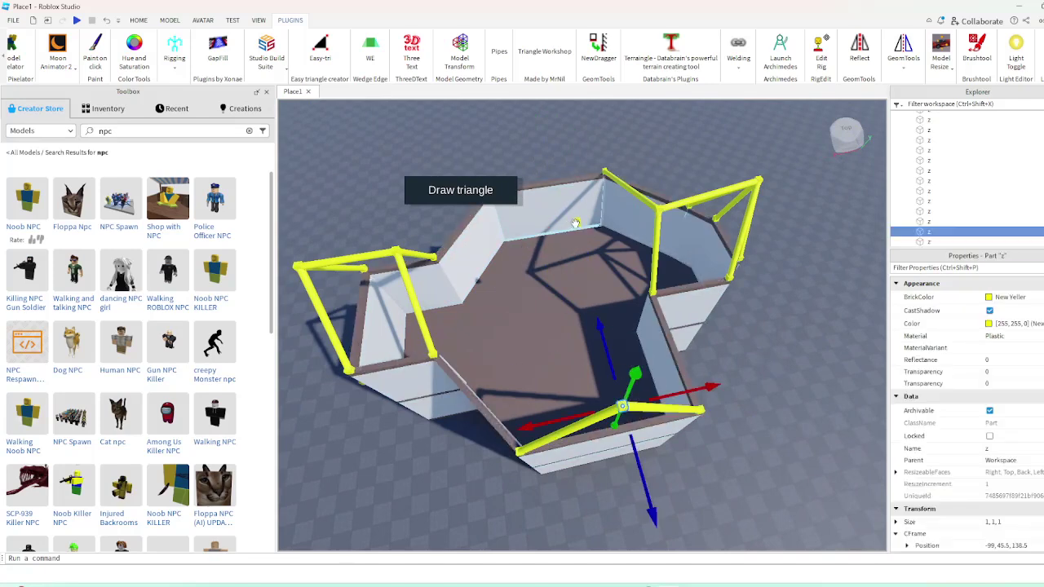
key(a)
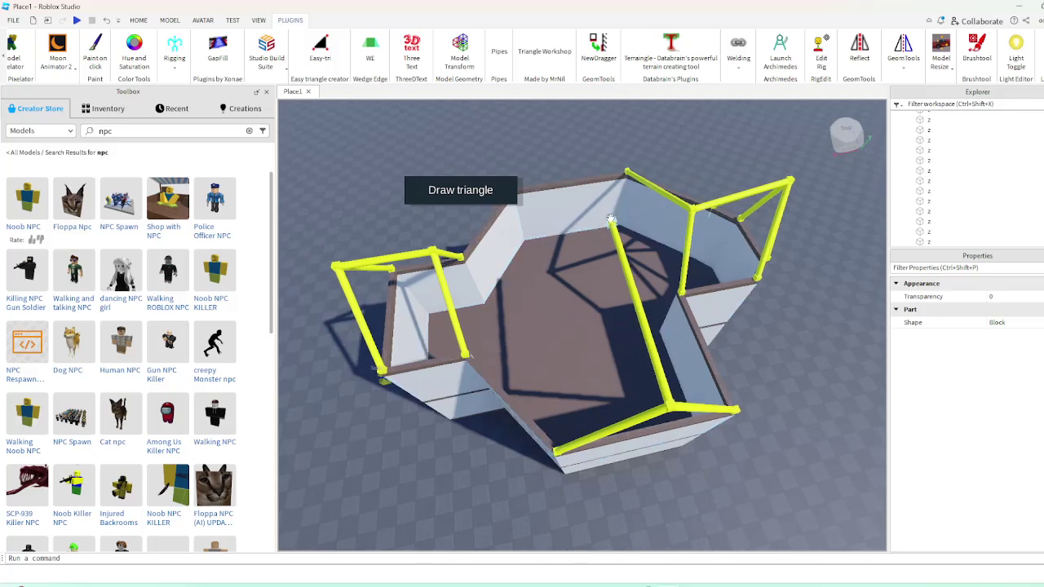
click(610, 218)
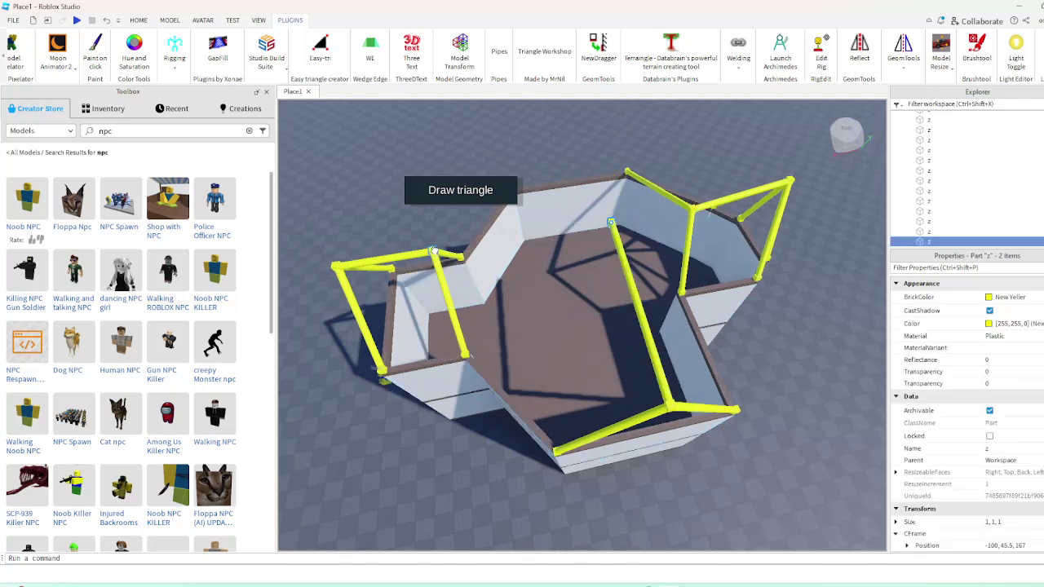
click(688, 132)
Add a pipe between the centre marker and the floating marker at -113, 45.5, 167
click(691, 209)
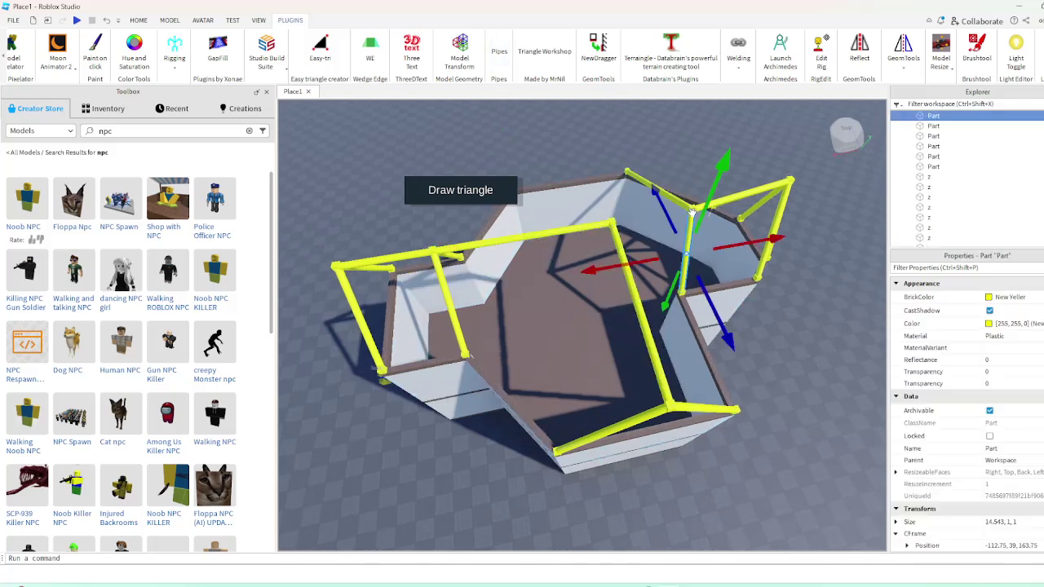
click(696, 150)
click(611, 215)
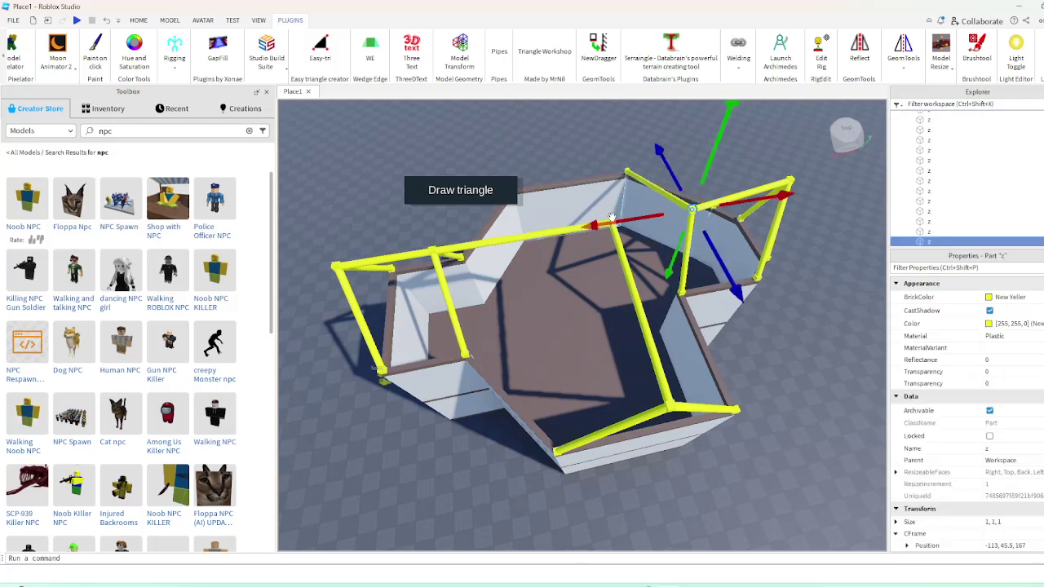
click(611, 218)
click(663, 168)
right_drag(662, 168, 664, 168)
scroll(664, 169, up, 3)
click(634, 229)
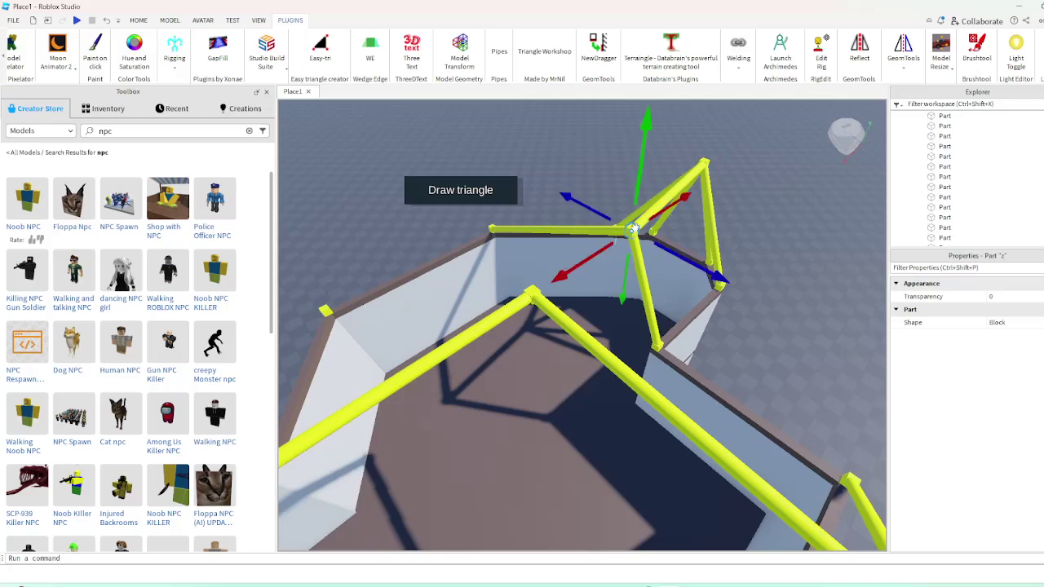
click(503, 65)
key(a)
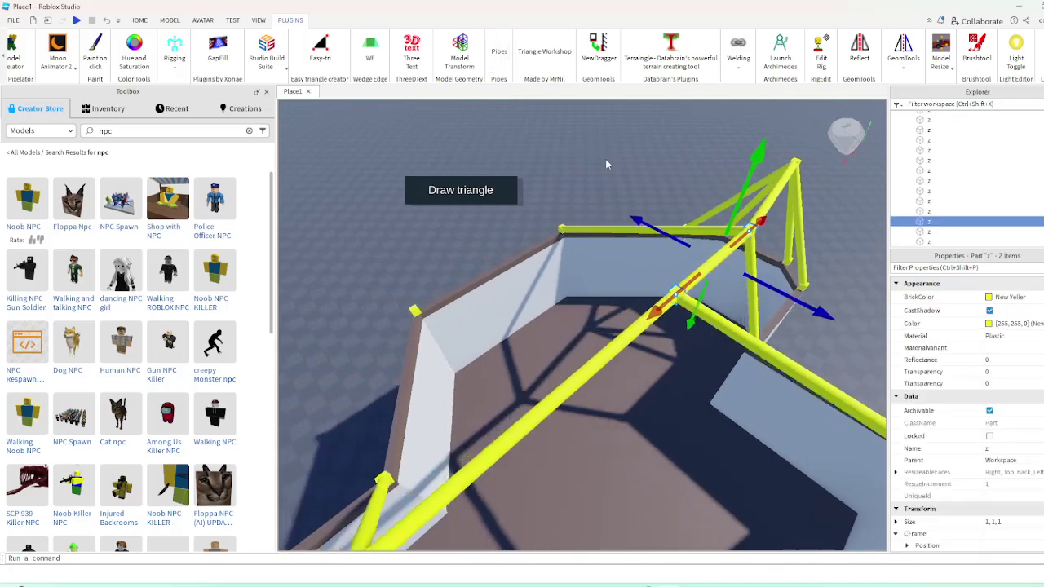
Connect the centre marker with pipes to the trim corner markers at -85.5, 32.5, 195.5 and -85.5, 32.5, 138.5
click(511, 313)
right_drag(511, 312, 514, 311)
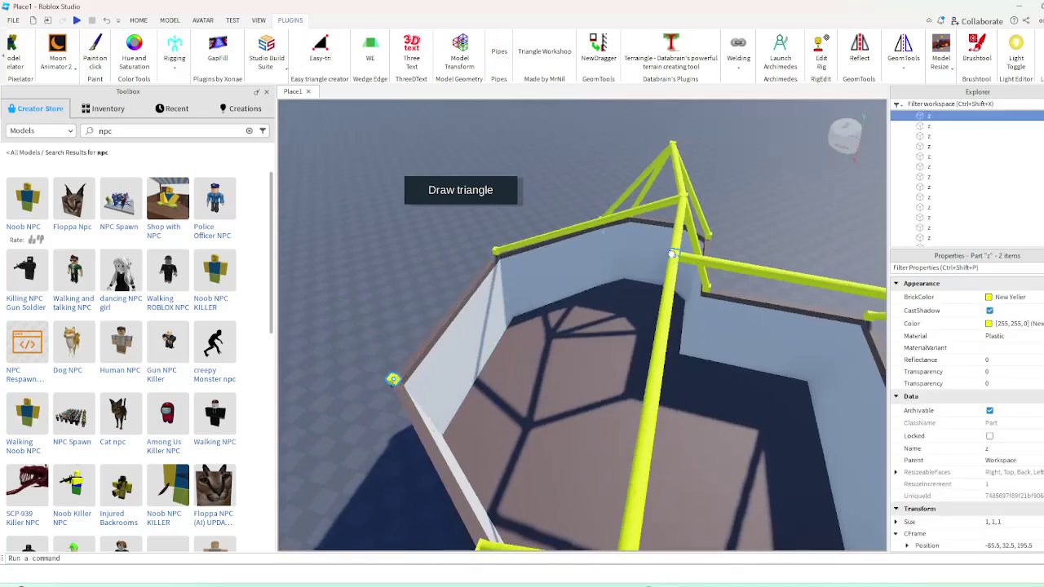
click(499, 51)
right_drag(802, 225, 516, 217)
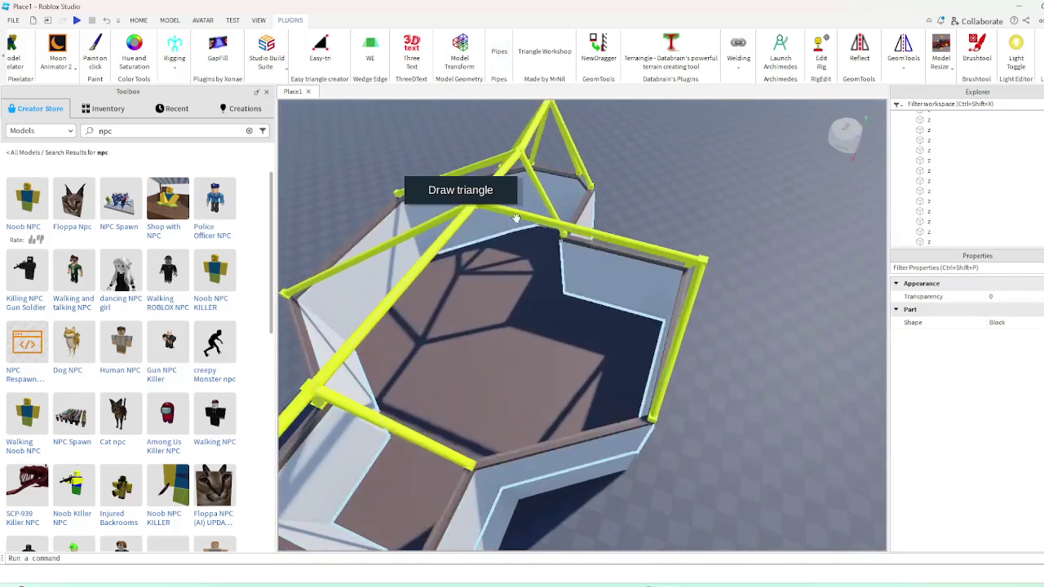
click(653, 418)
right_drag(653, 419, 568, 296)
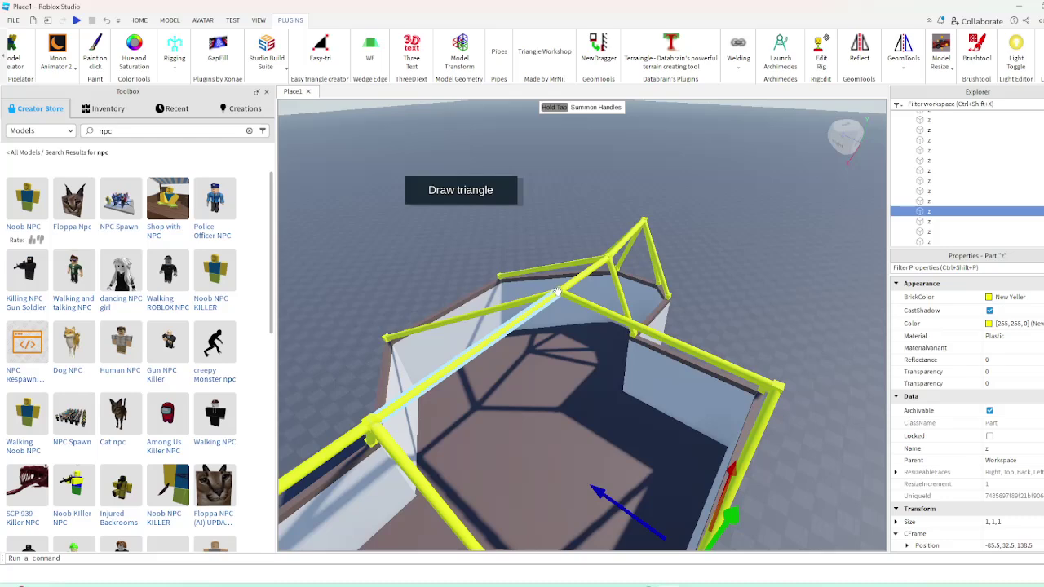
ctrl+click(561, 289)
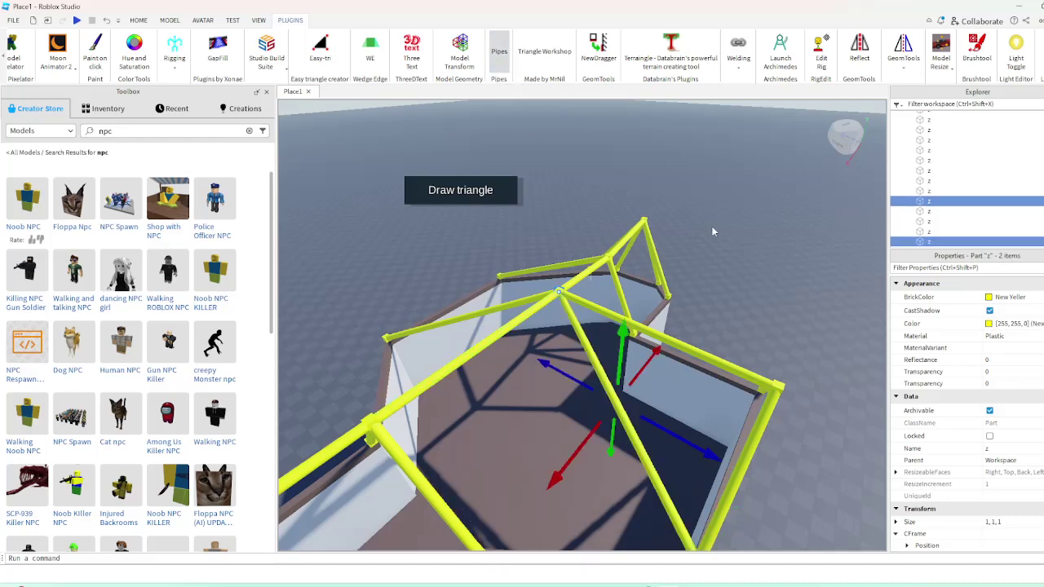
click(711, 227)
Add a pipe from the centre marker to the inner trim corner marker already joined to the floating marker at X -113
right_drag(711, 227, 662, 304)
scroll(689, 289, up, 4)
click(647, 159)
click(648, 158)
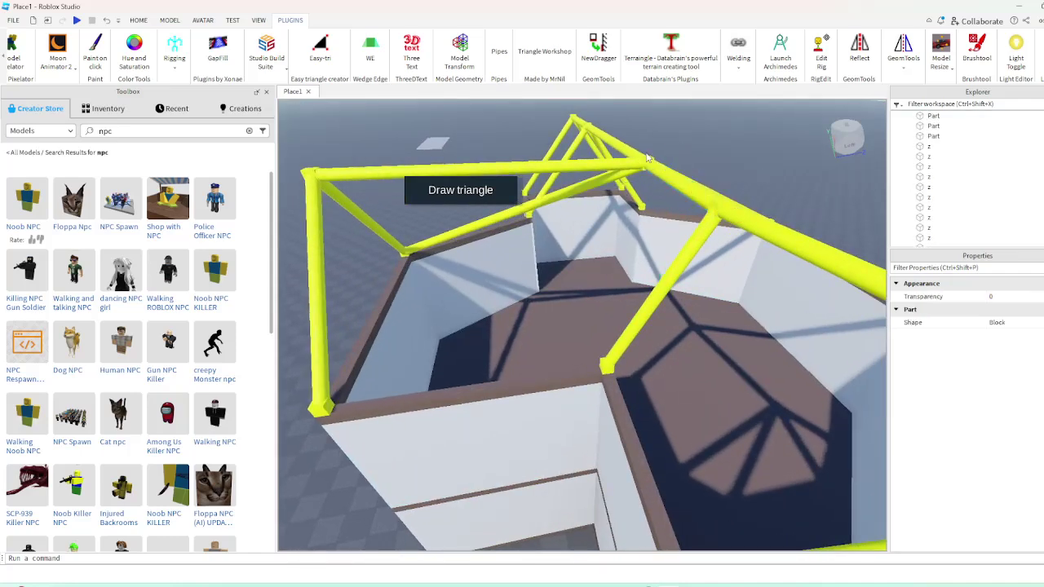
click(607, 363)
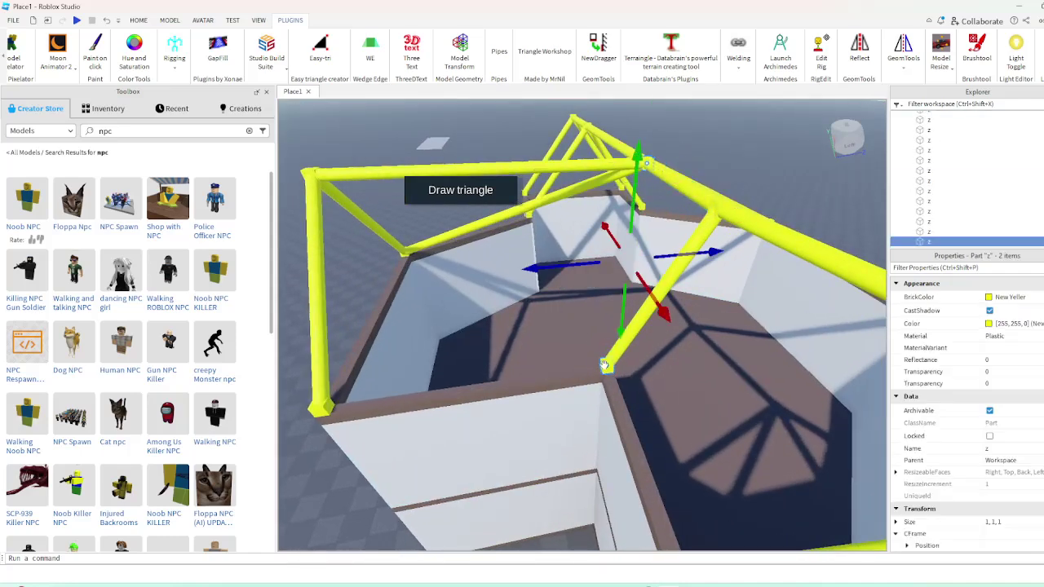
click(713, 153)
right_drag(713, 153, 713, 155)
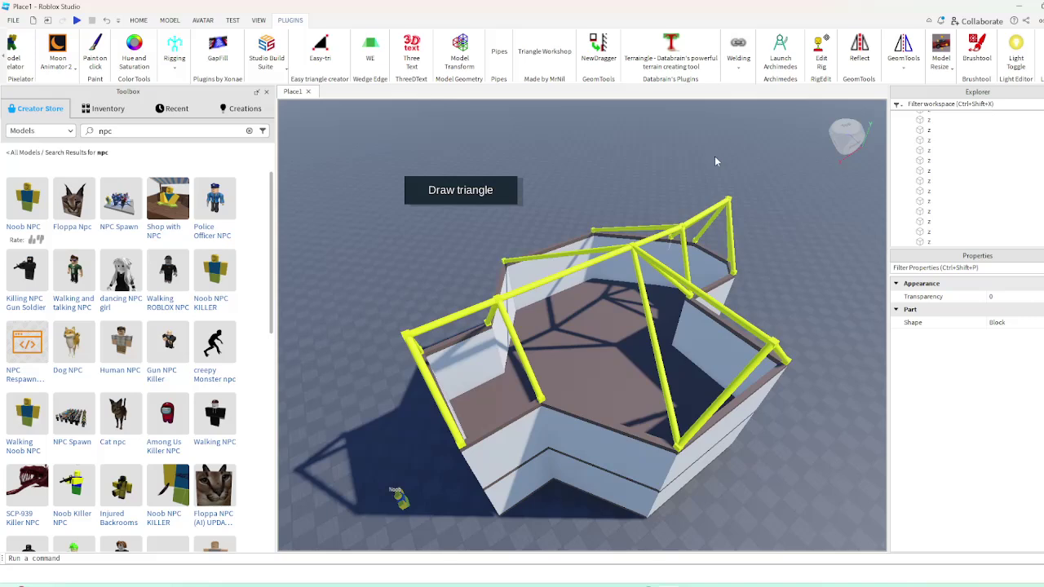
scroll(715, 155, up, 2)
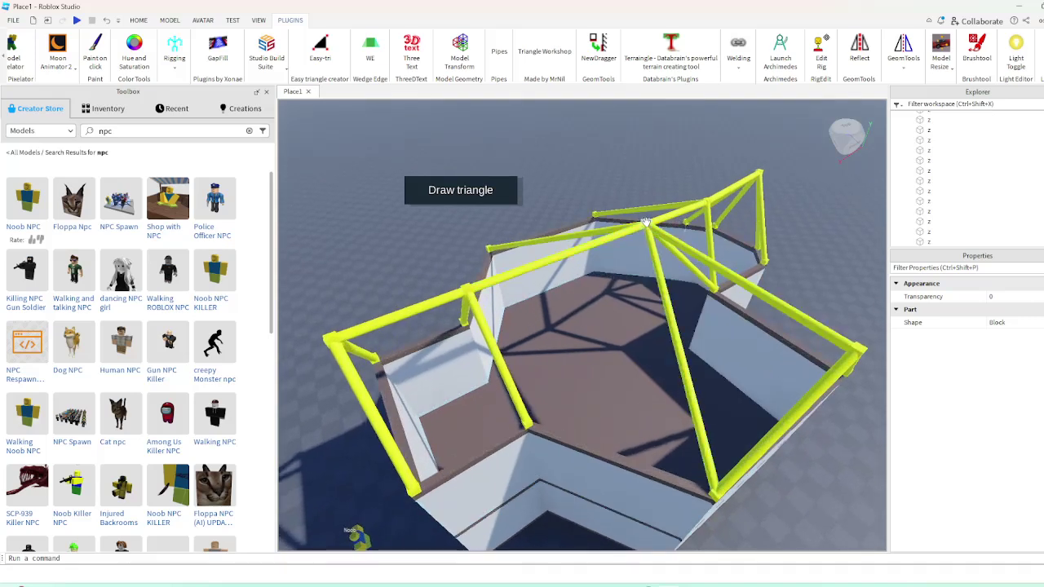
Add a pipe between the centre marker and the front inner trim corner marker already joined to the floating marker at X -73.5
click(645, 221)
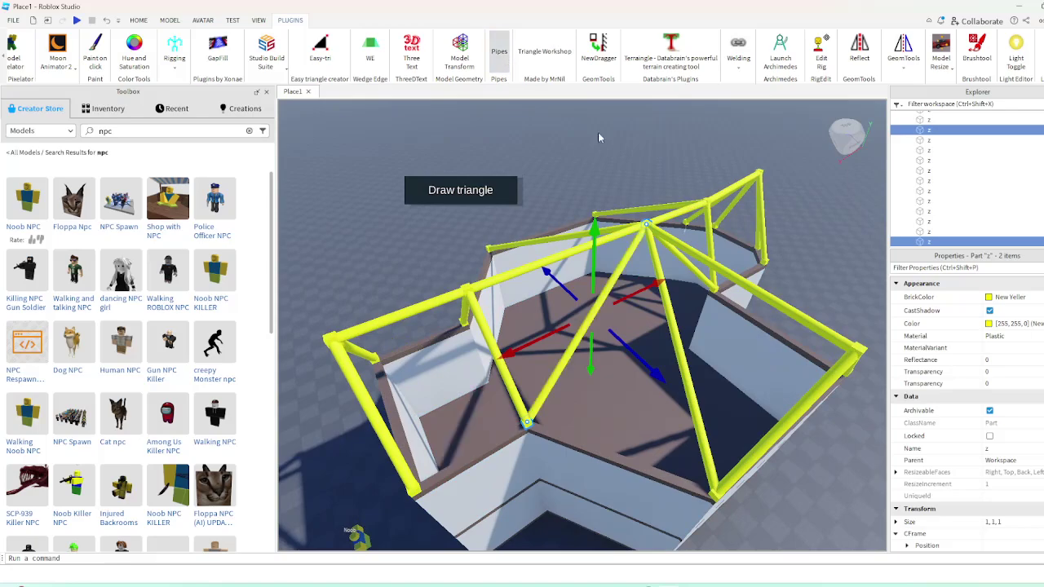
Inspect the completed yellow pipe frame on top of the building from several sides
scroll(646, 203, down, 4)
scroll(674, 218, up, 4)
right_drag(674, 219, 674, 219)
key(s)
key(d)
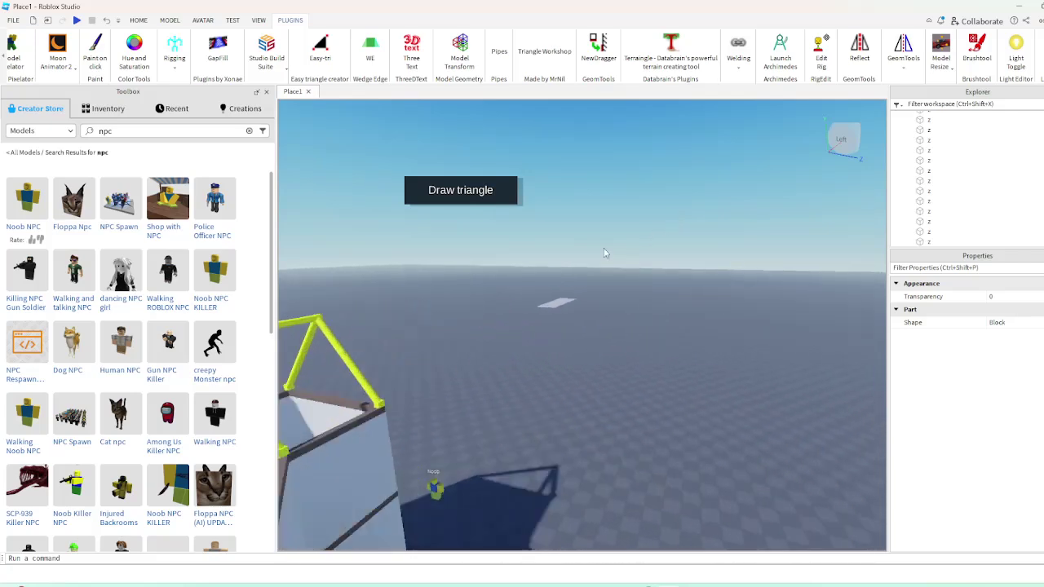
right_drag(605, 254, 596, 248)
scroll(596, 248, down, 3)
scroll(621, 302, up, 5)
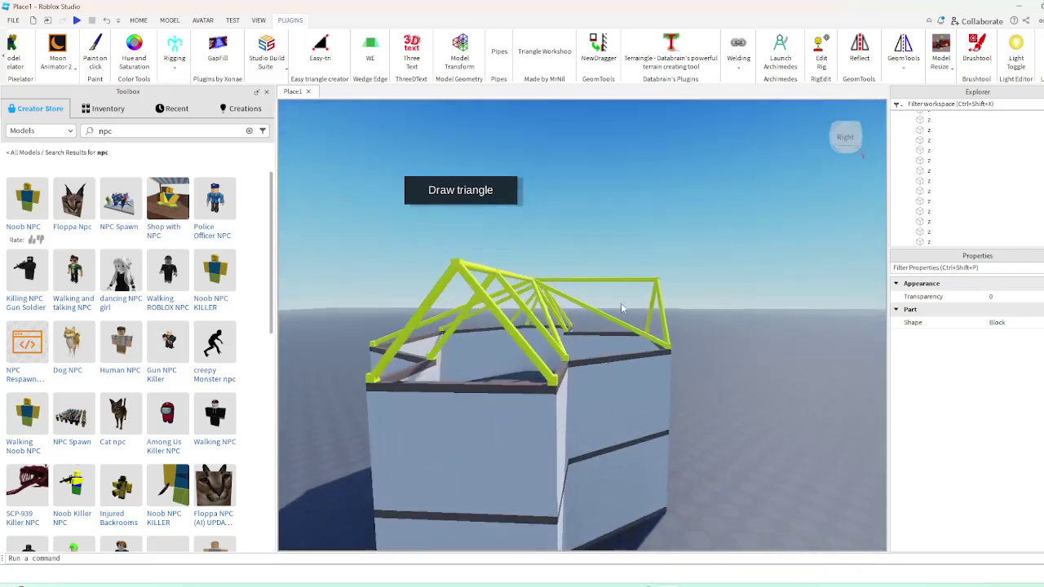
scroll(621, 303, up, 3)
scroll(620, 303, down, 8)
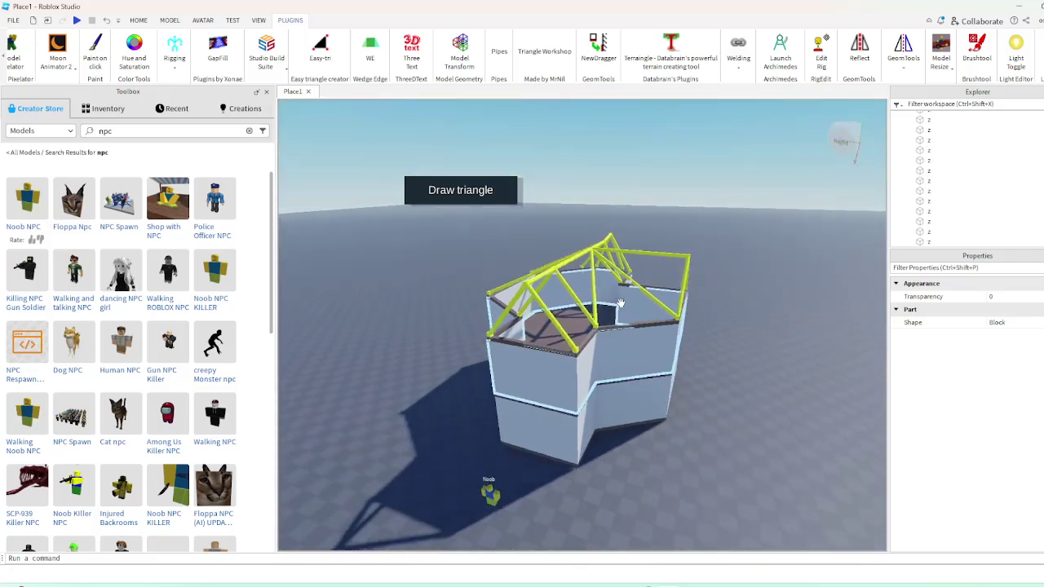
Draw a roof triangle between the floating marker at X -73.5 and the two front trim corner markers beside it
scroll(621, 303, up, 5)
click(460, 388)
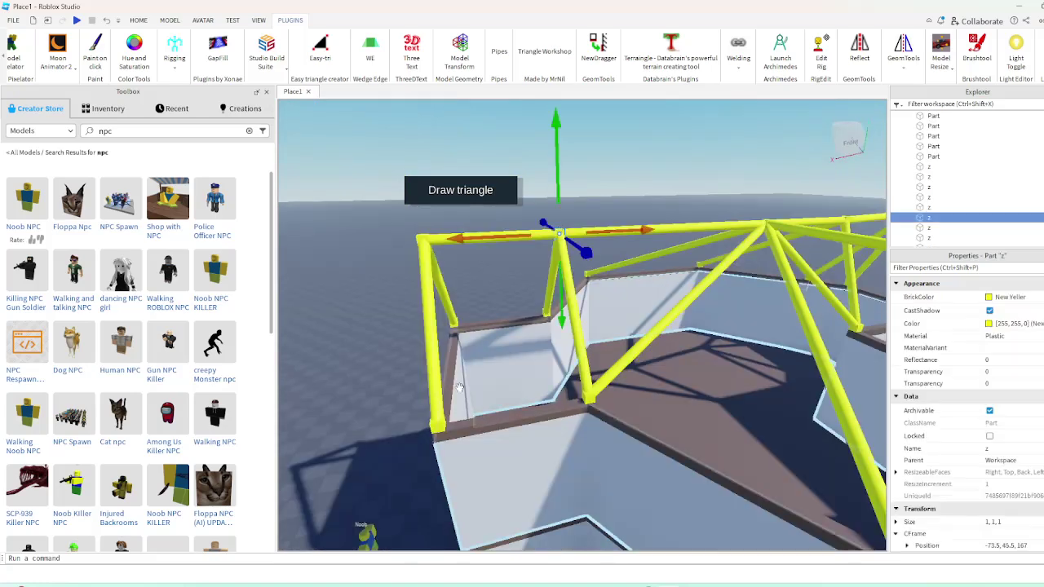
ctrl+click(438, 426)
click(466, 189)
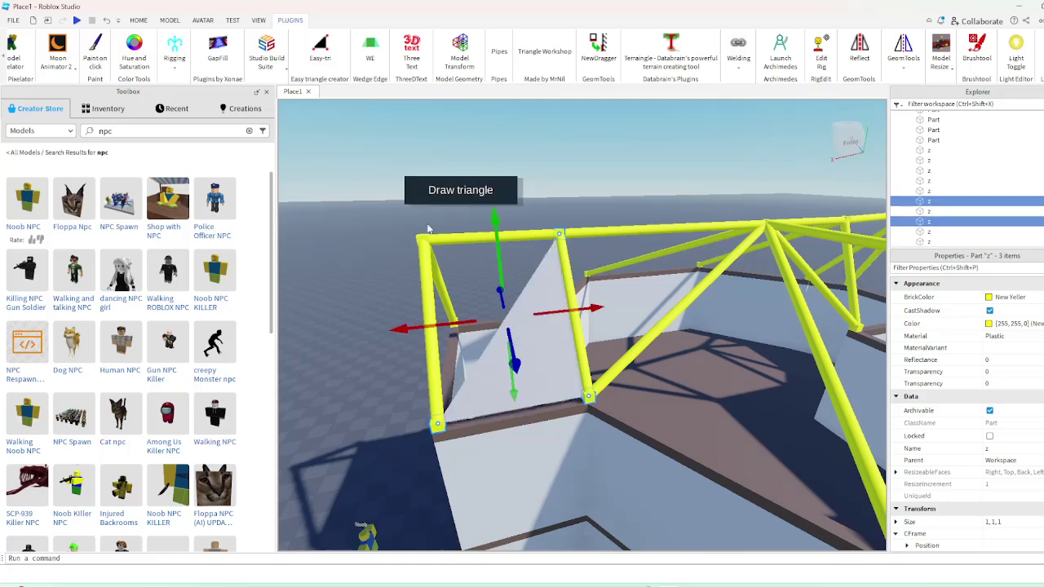
Complete the front end panel with a triangle between the floating markers at X -60.5 and -73.5 and the outer trim corner marker
right_drag(367, 255, 366, 236)
scroll(367, 255, up, 2)
click(367, 256)
click(417, 246)
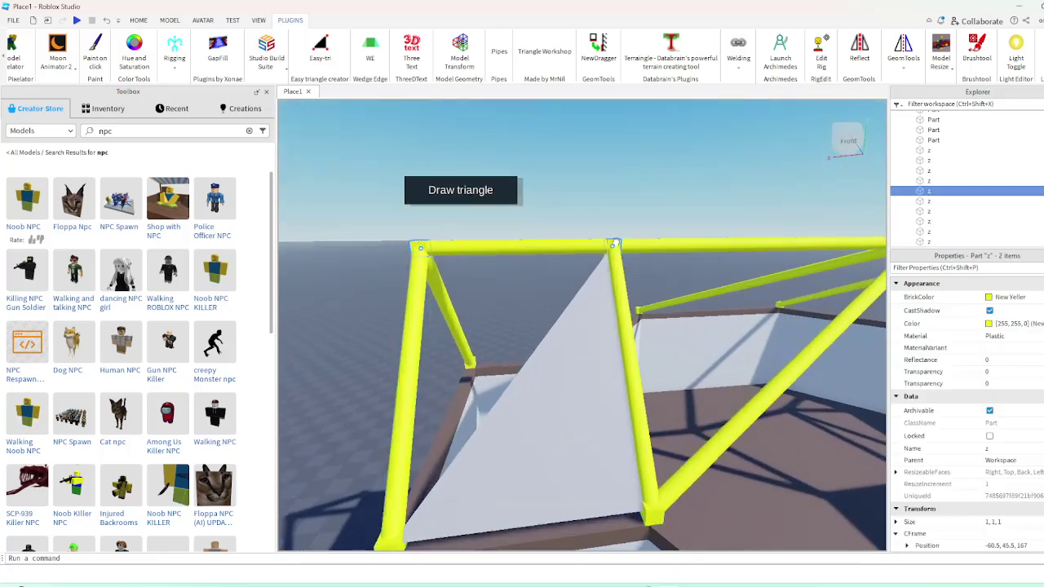
right_drag(616, 243, 469, 448)
click(471, 196)
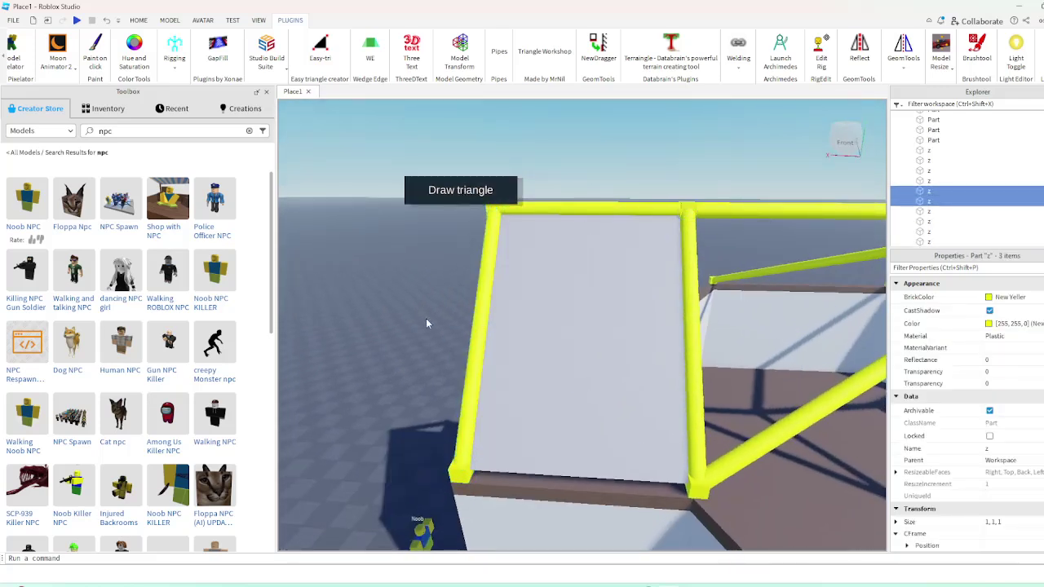
Try to draw a triangle between the floating markers at X -73.5 and -60.5 and the back inner trim corner marker
click(425, 318)
mouse_move(426, 318)
right_down()
mouse_move(477, 314)
mouse_move(540, 287)
mouse_move(516, 347)
right_up()
click(549, 276)
click(556, 280)
ctrl+click(529, 377)
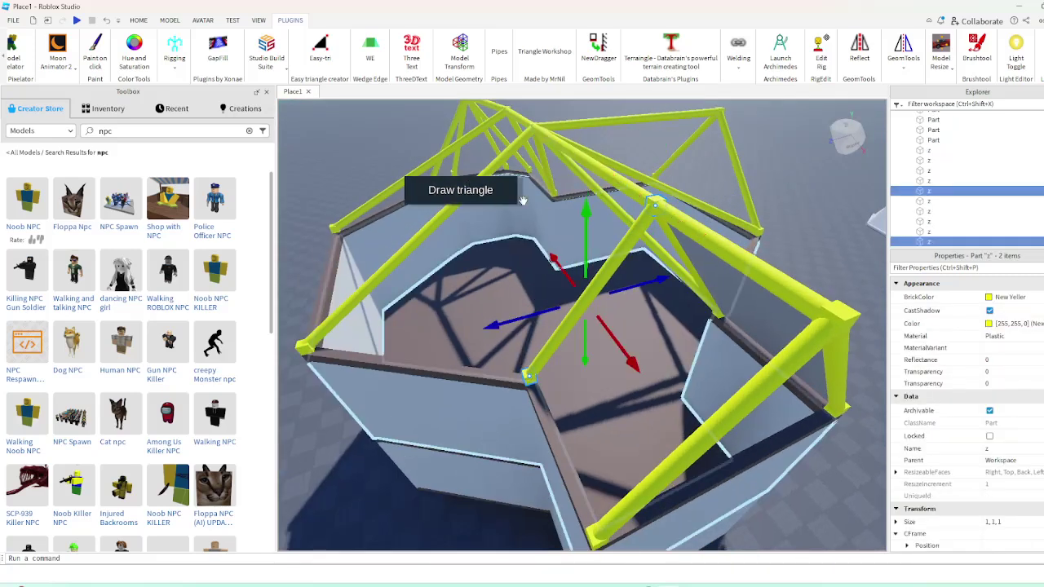
right_drag(602, 227, 641, 231)
ctrl+click(755, 273)
click(461, 191)
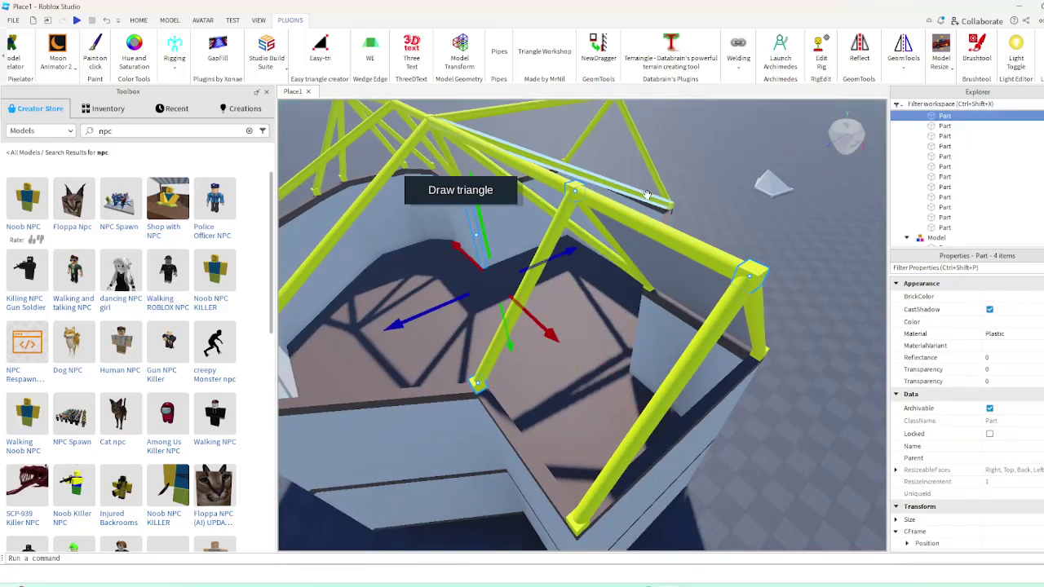
click(529, 202)
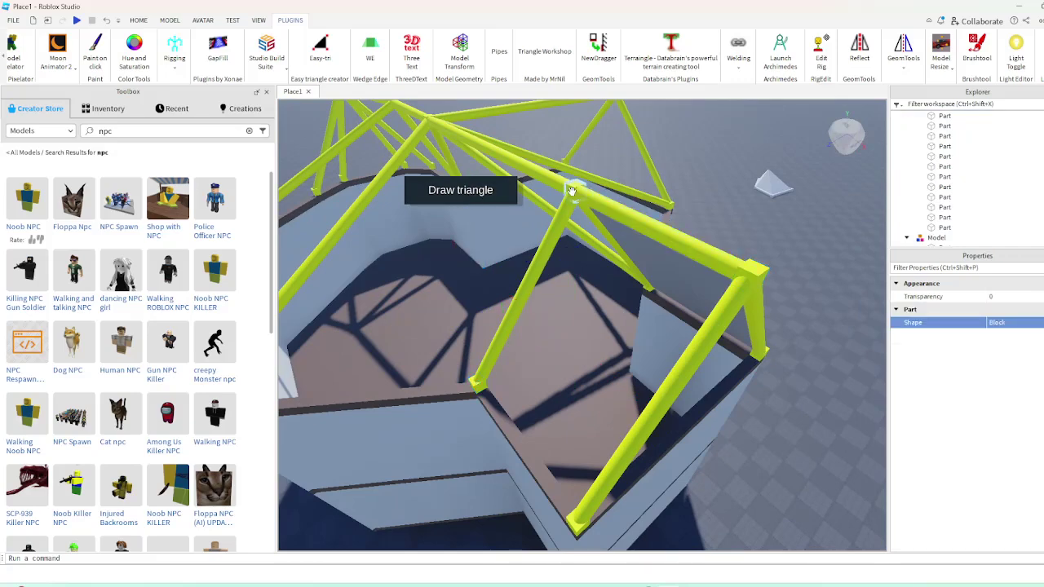
Draw a back roof triangle joining the floating markers at X -73.5 and -60.5 to the inner trim corner marker
right_drag(572, 191, 626, 243)
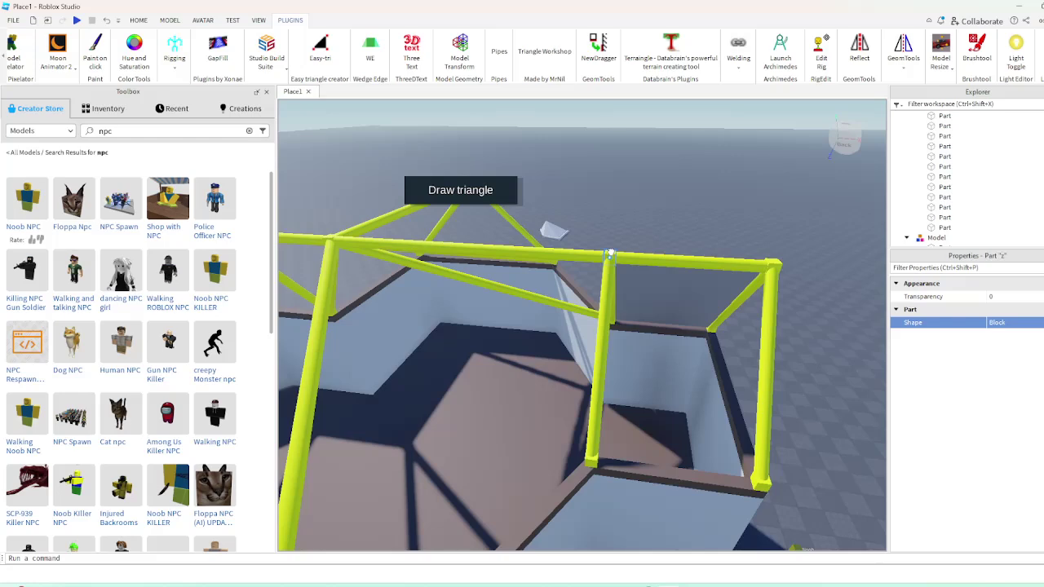
click(610, 255)
ctrl+click(766, 265)
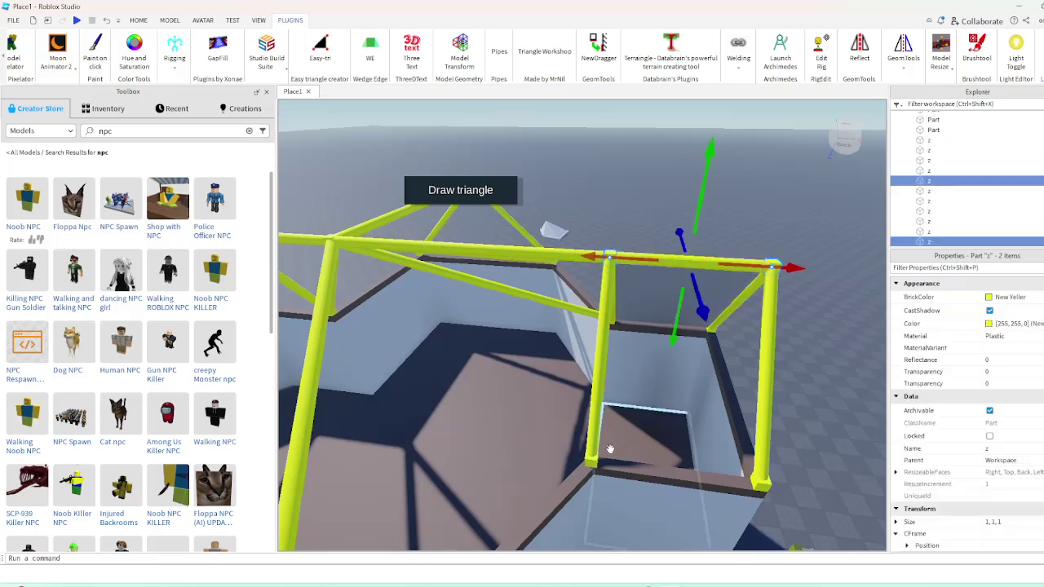
click(457, 185)
key(d)
key(w)
click(482, 237)
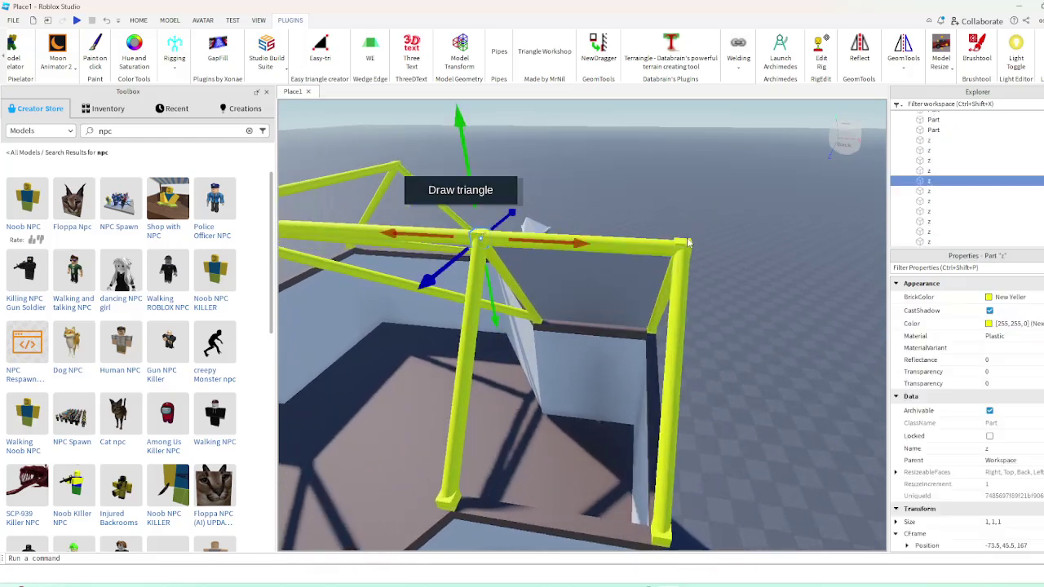
click(461, 193)
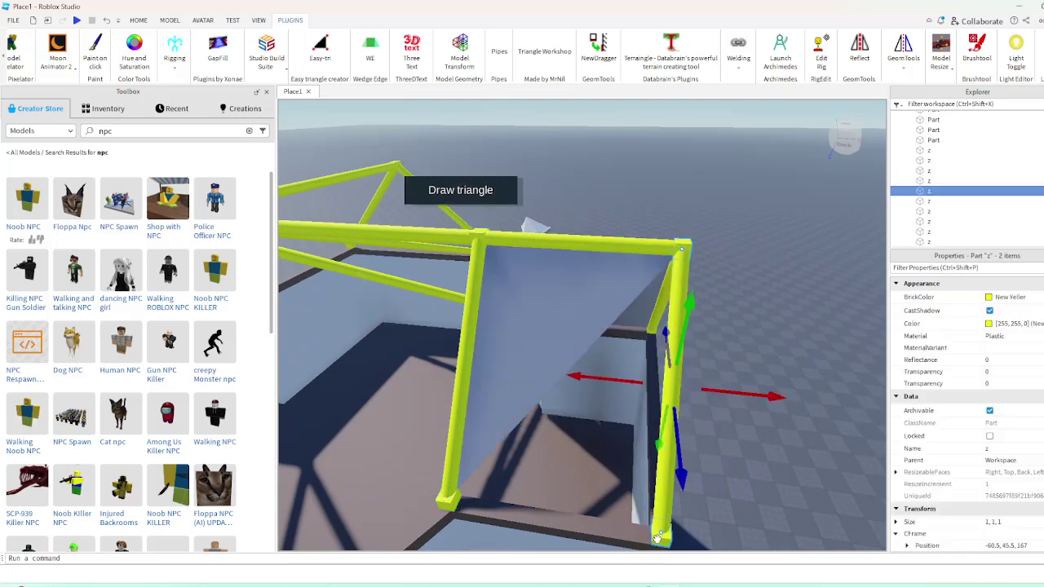
Complete the back end panel with a triangle between the marker at X -60.5 and the two trim corner markers below
shift+click(456, 497)
click(474, 199)
right_drag(588, 173, 625, 163)
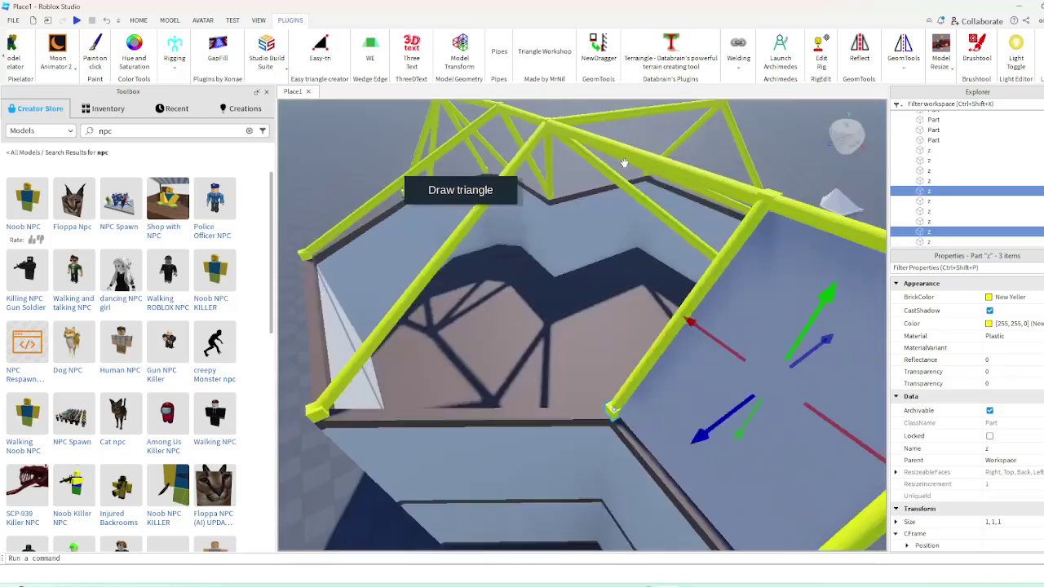
Draw a triangle between the centre marker, the back inner trim corner marker and the neighbouring trim corner marker piped to the centre
key(a)
right_drag(718, 183, 708, 187)
click(708, 188)
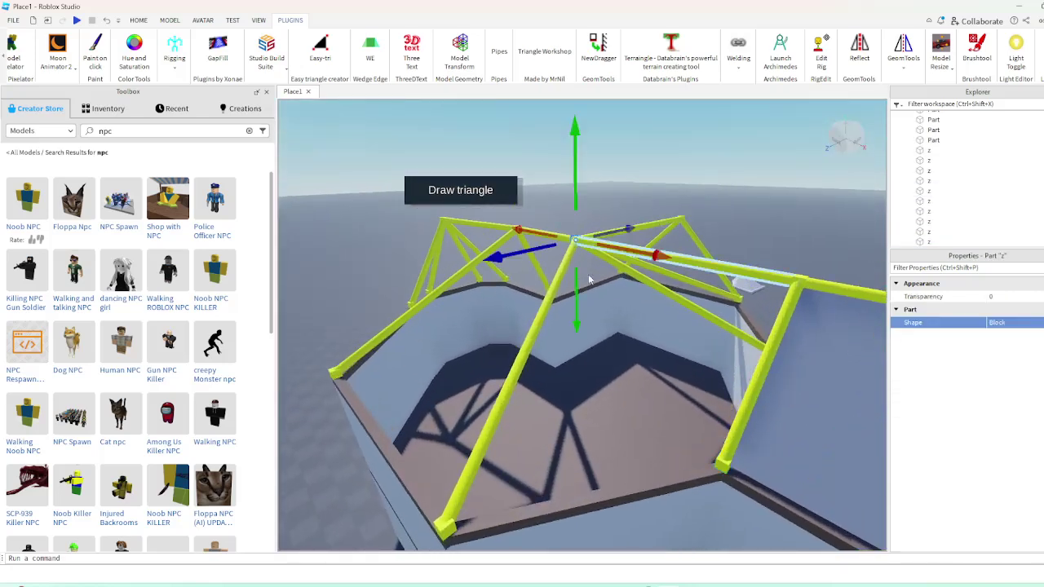
right_drag(588, 280, 620, 310)
click(670, 406)
shift+click(447, 448)
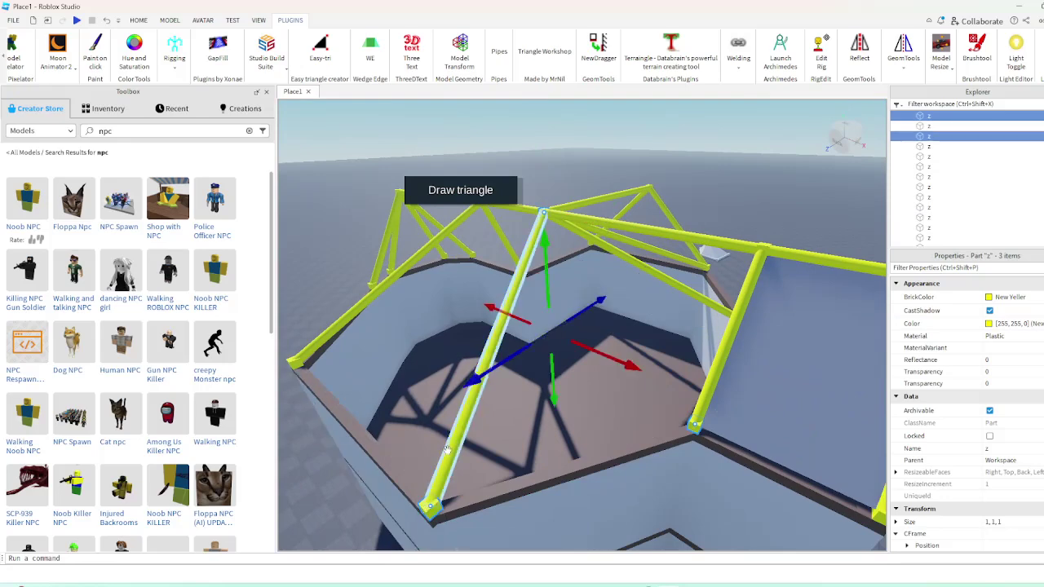
click(447, 200)
scroll(741, 234, up, 2)
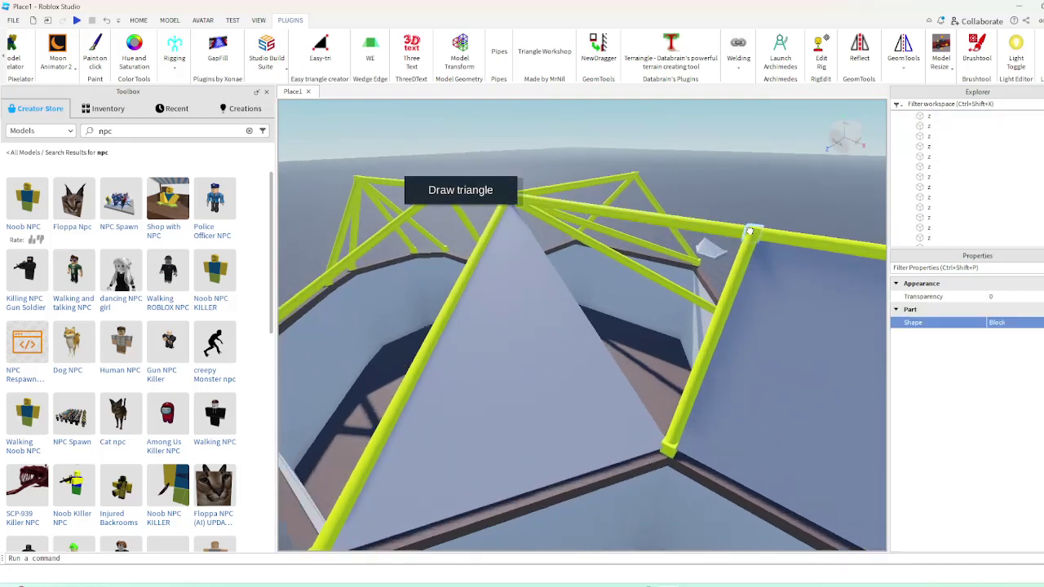
Draw a triangle between the floating marker at X -73.5, the centre marker and the back inner trim corner marker
click(749, 231)
right_drag(750, 231, 710, 240)
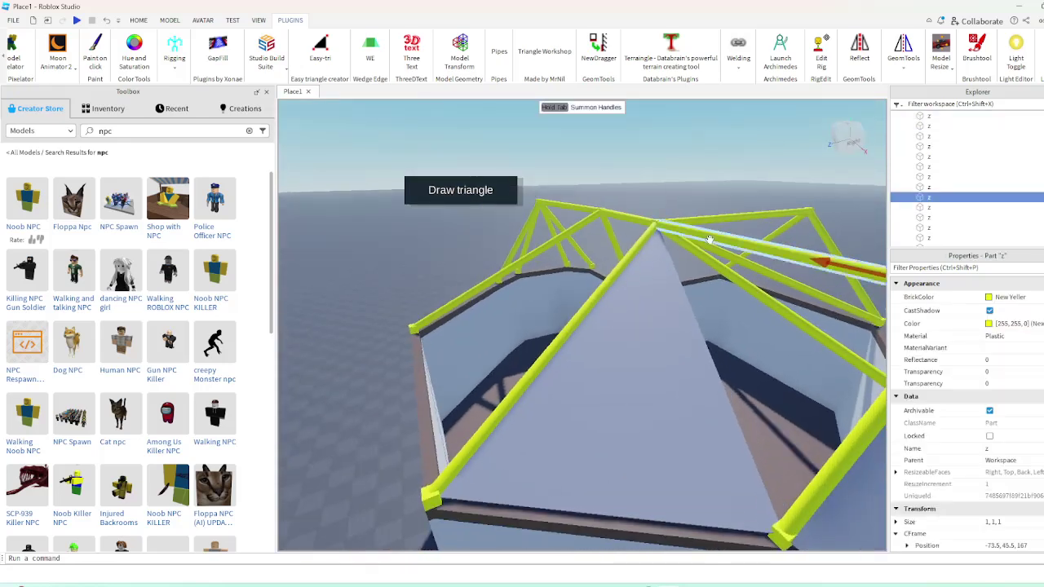
shift+click(655, 221)
right_drag(655, 222, 694, 269)
shift+click(704, 405)
click(481, 202)
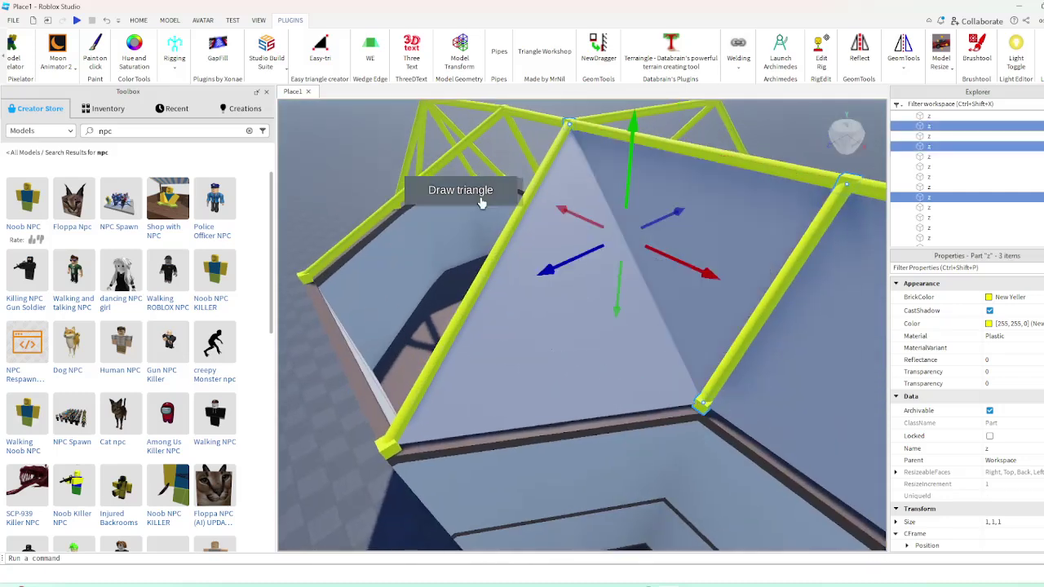
Draw a triangle between the centre marker and the two trim corner markers along the main back wall
right_drag(571, 199, 612, 217)
click(584, 166)
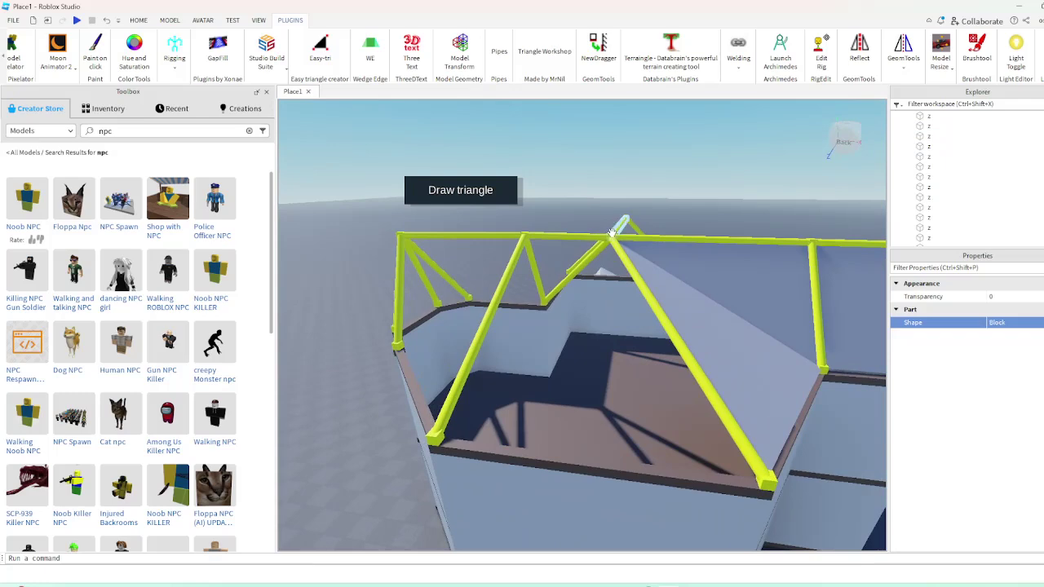
click(612, 234)
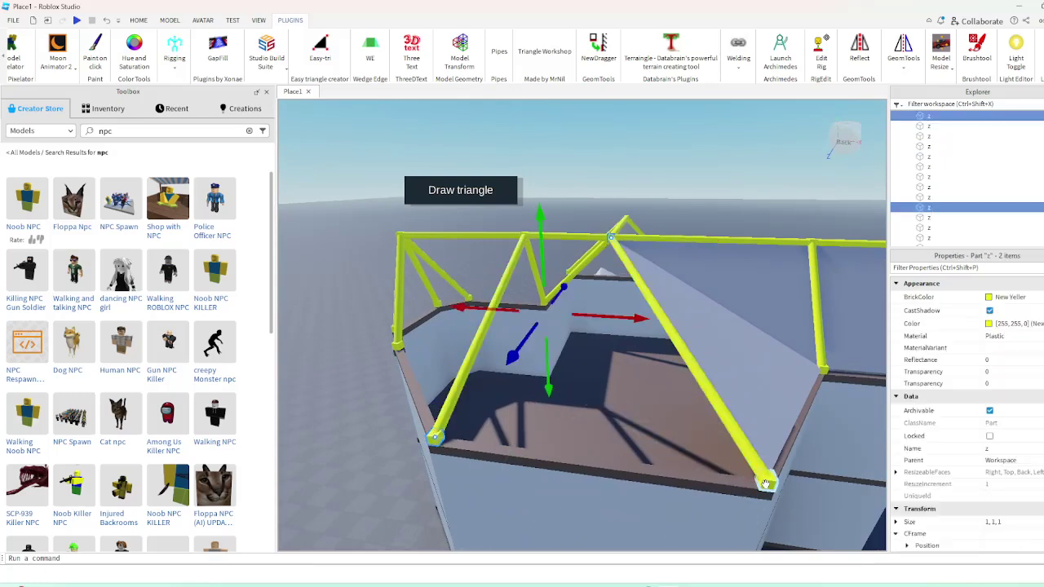
click(466, 191)
Draw a triangle between the centre marker at X -100, the floating marker at X -113 and the back trim corner marker joined to it
mouse_move(466, 191)
right_down()
mouse_move(638, 153)
mouse_move(619, 244)
right_up()
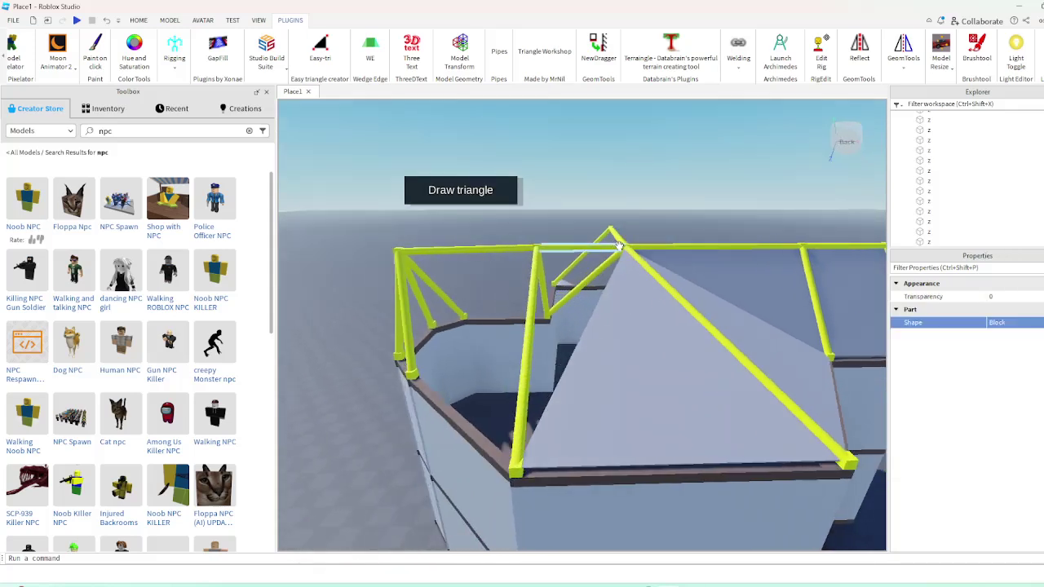
click(623, 247)
click(598, 242)
click(623, 244)
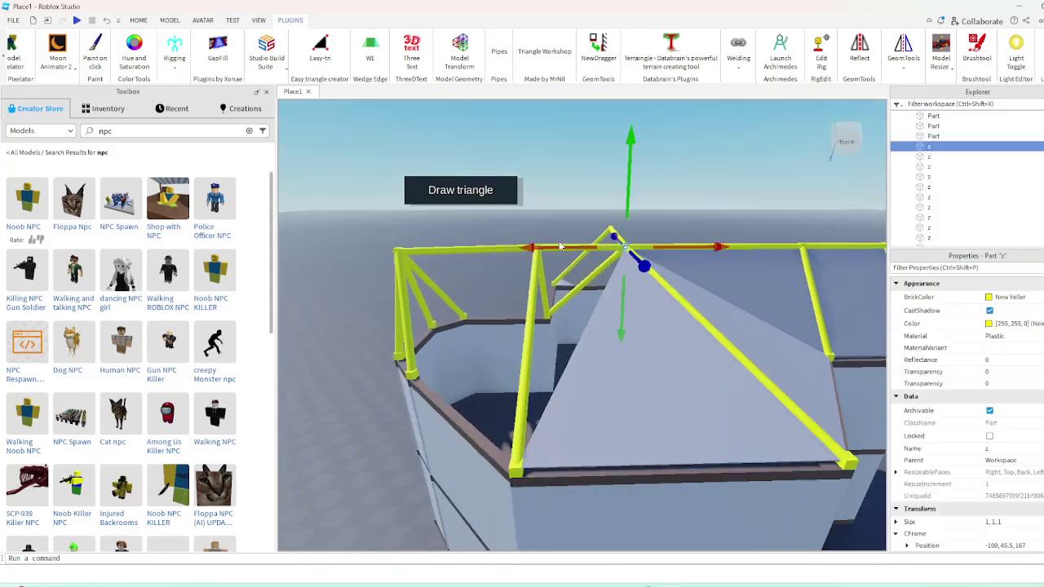
right_drag(578, 408, 596, 387)
key(w)
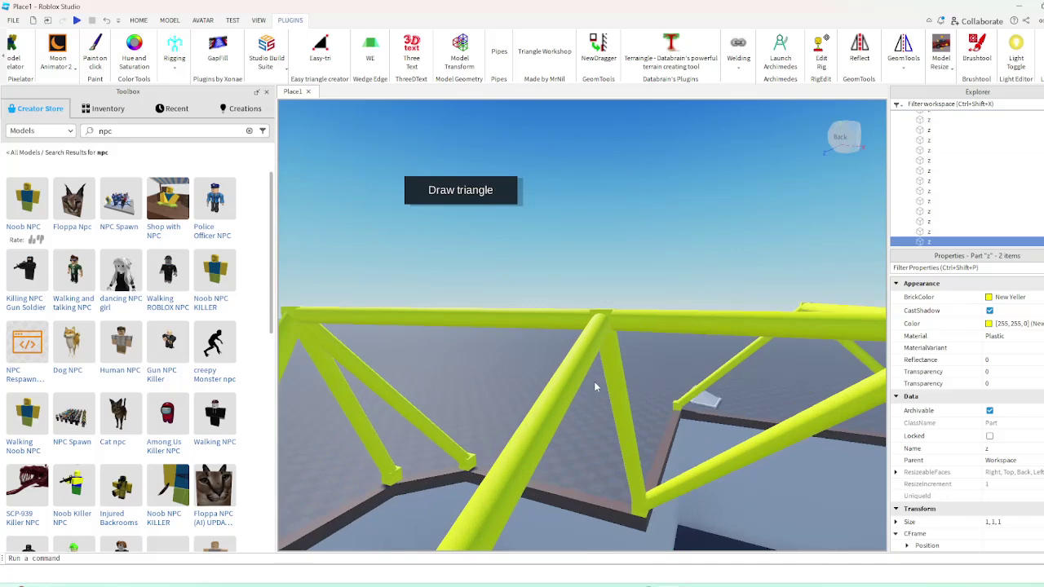
click(499, 197)
right_drag(539, 234, 563, 245)
key(s)
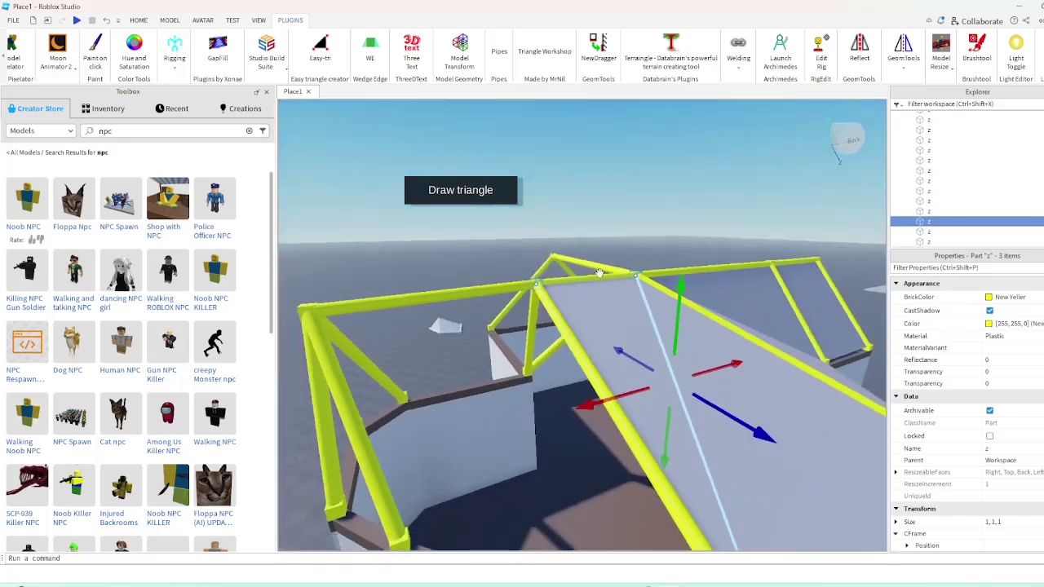
click(671, 205)
key(w)
mouse_move(671, 206)
right_down()
mouse_move(715, 196)
mouse_move(672, 199)
right_up()
key(s)
key(a)
click(653, 179)
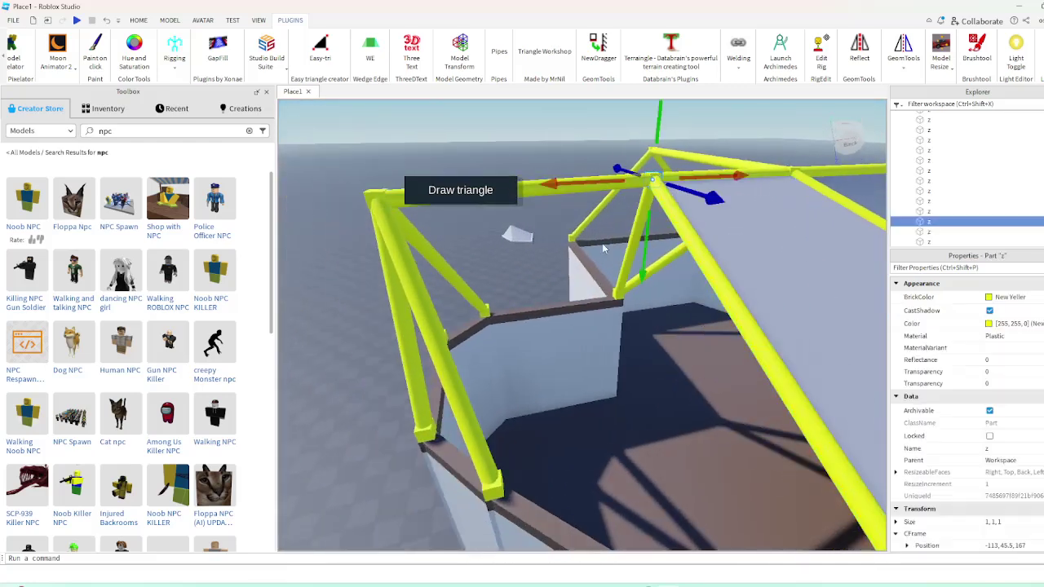
click(508, 485)
click(526, 338)
click(518, 235)
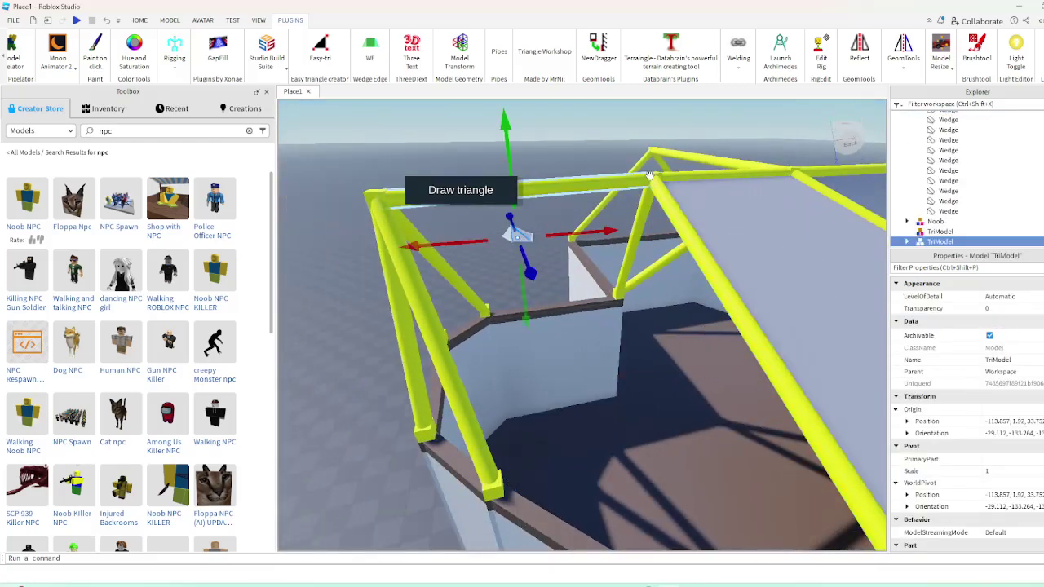
click(651, 160)
click(657, 177)
click(673, 126)
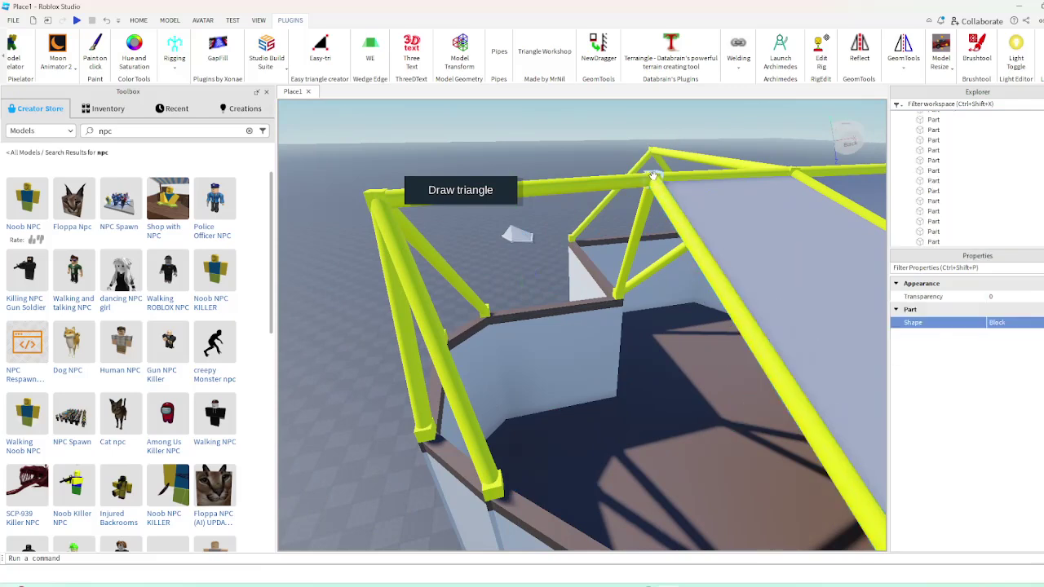
Draw a triangle between the floating marker at X -113, its back trim corner marker and the next trim corner marker beyond it
click(653, 178)
shift+click(494, 486)
right_drag(546, 432, 734, 464)
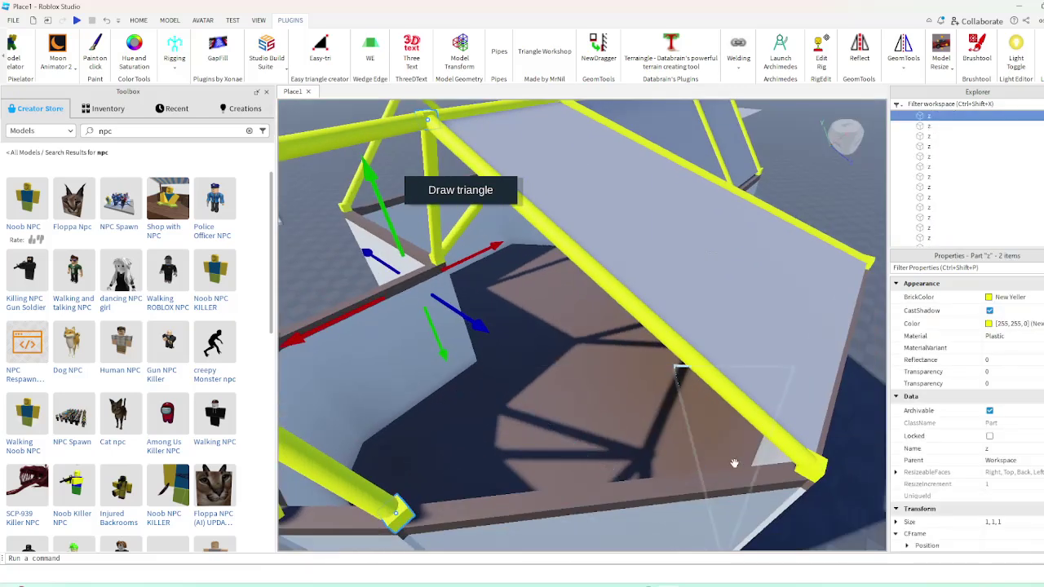
shift+click(803, 470)
click(489, 188)
Draw the triangle over the wing's long wall and the adjoining one between its ridge end marker, inner ridge marker and outer trim corner marker
mouse_move(563, 245)
right_down()
mouse_move(683, 236)
mouse_move(650, 238)
right_up()
click(650, 238)
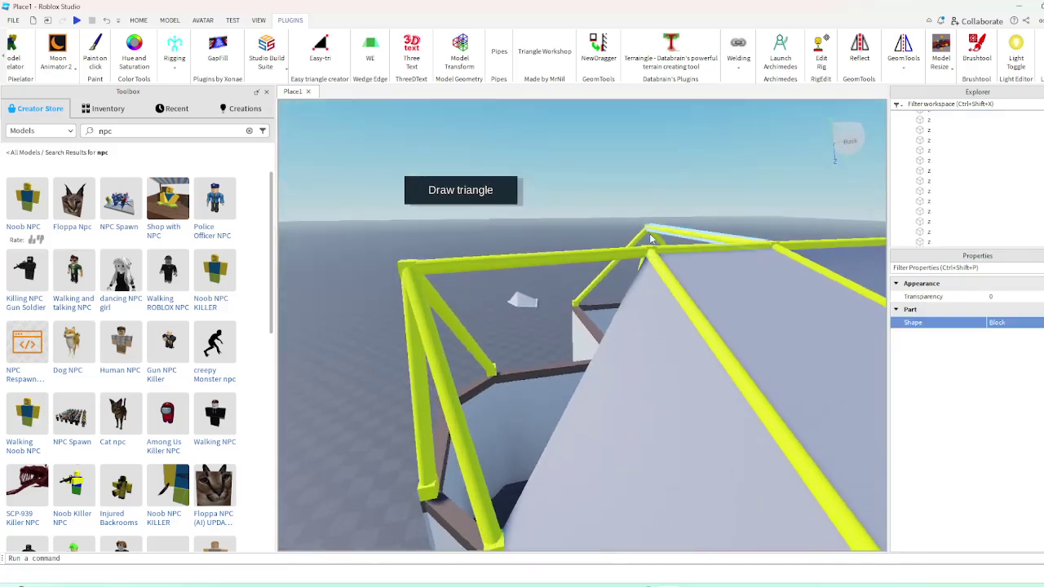
scroll(650, 238, up, 1)
click(652, 243)
click(651, 243)
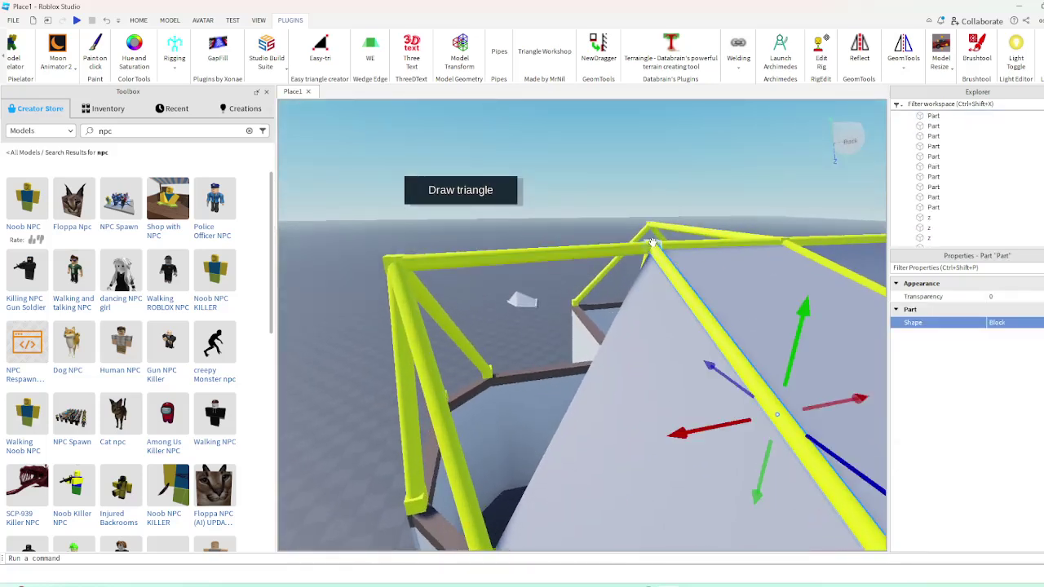
ctrl+click(630, 245)
click(395, 260)
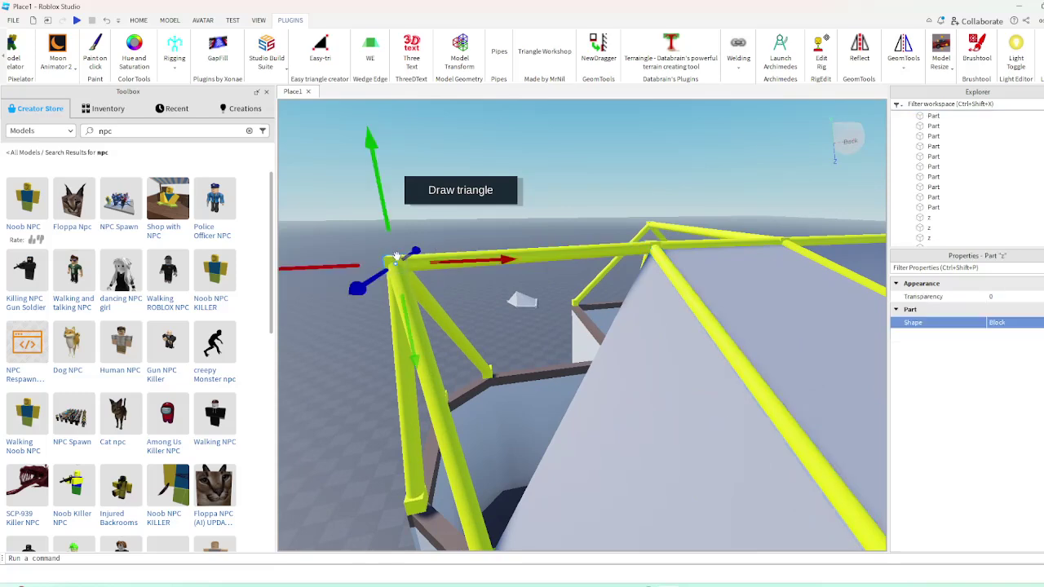
shift+click(654, 245)
right_drag(653, 244, 580, 411)
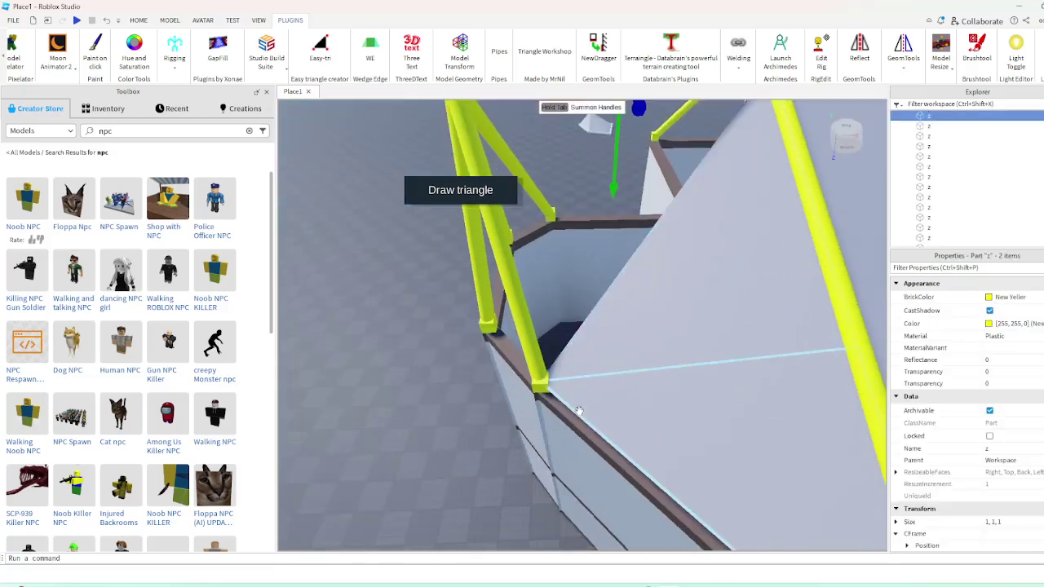
click(470, 199)
Draw a triangle between the centre marker, the square-ended wing's ridge end marker and the outer trim corner marker already joined to both
key(a)
mouse_move(483, 310)
right_down()
mouse_move(443, 298)
mouse_move(437, 323)
right_up()
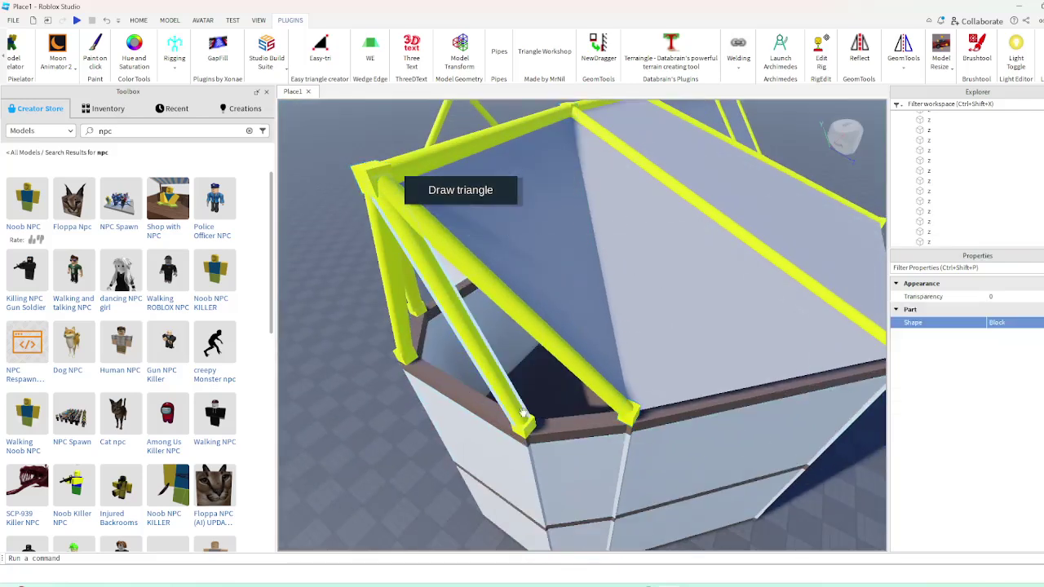
click(554, 418)
shift+click(375, 177)
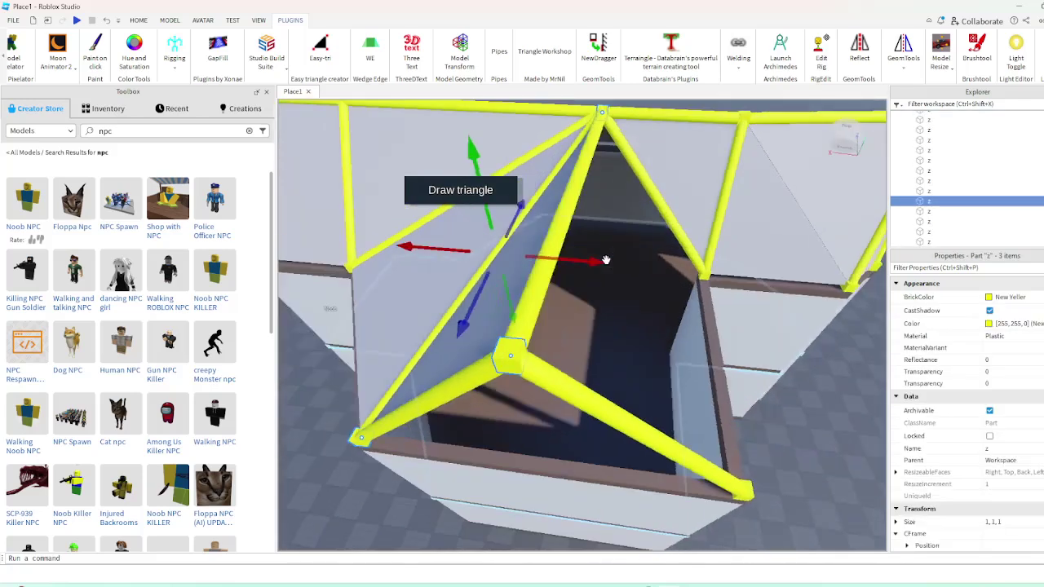
Draw a triangle between the square-ended wing's ridge end marker, its other outer trim corner marker and the inner trim corner marker
right_drag(606, 259, 614, 264)
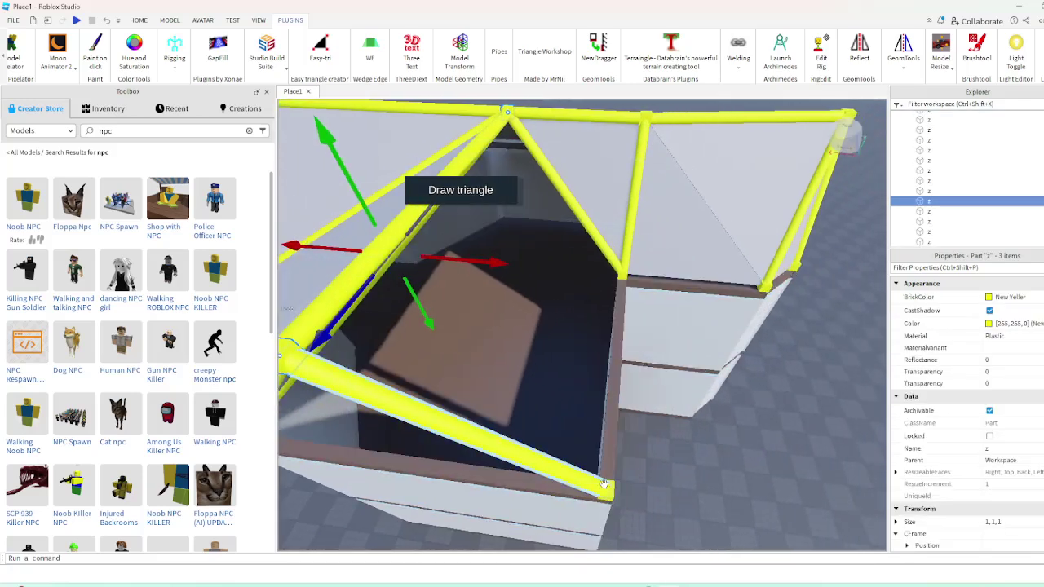
click(603, 487)
click(611, 492)
right_drag(611, 492, 611, 494)
click(641, 294)
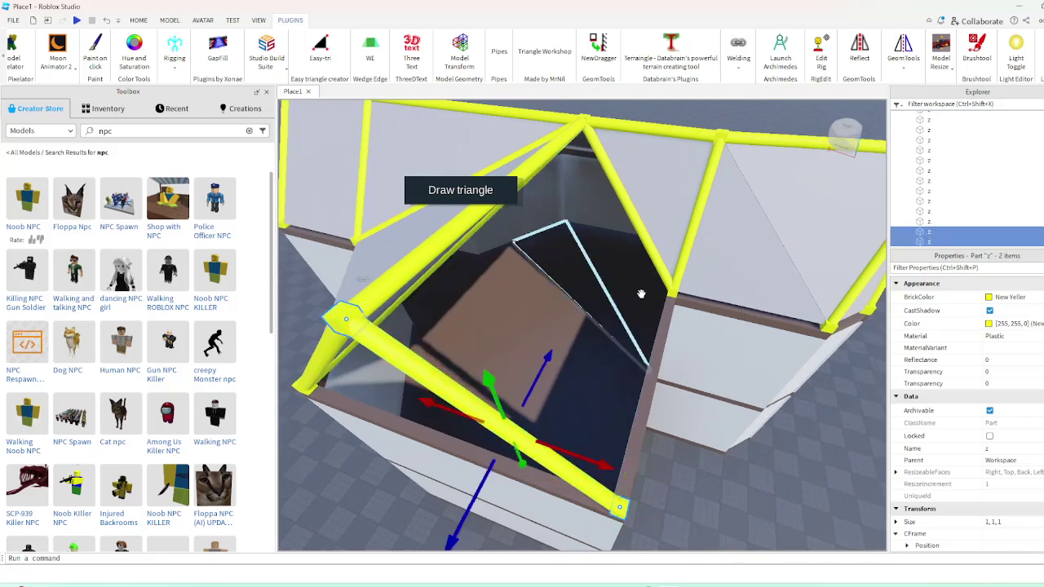
click(504, 198)
Draw a triangle between the centre marker, the inner trim corner marker and the square-ended wing's ridge end marker to close the remaining opening
right_drag(530, 191, 581, 150)
click(583, 147)
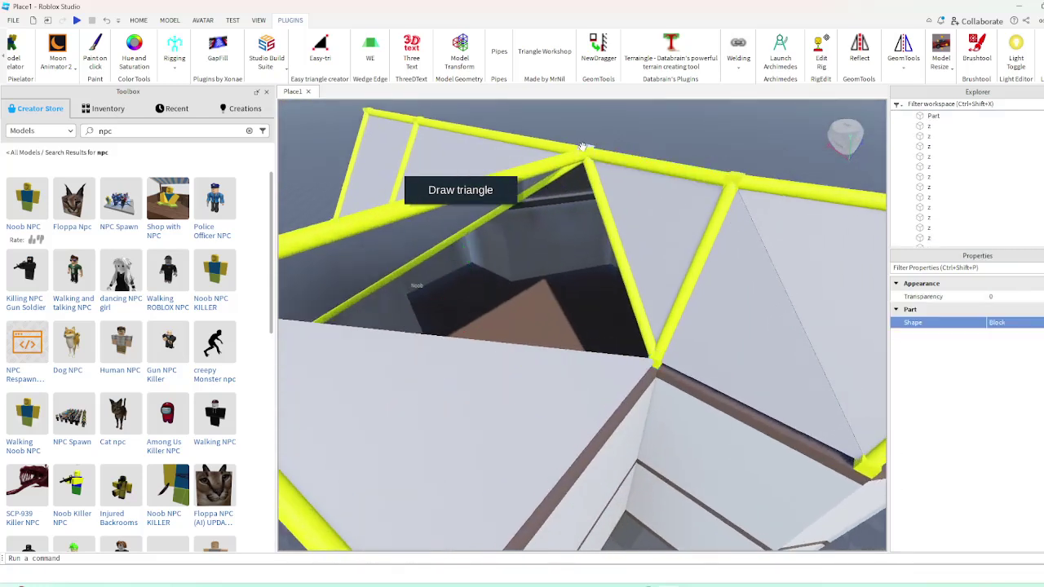
shift+click(655, 360)
right_drag(656, 360, 629, 267)
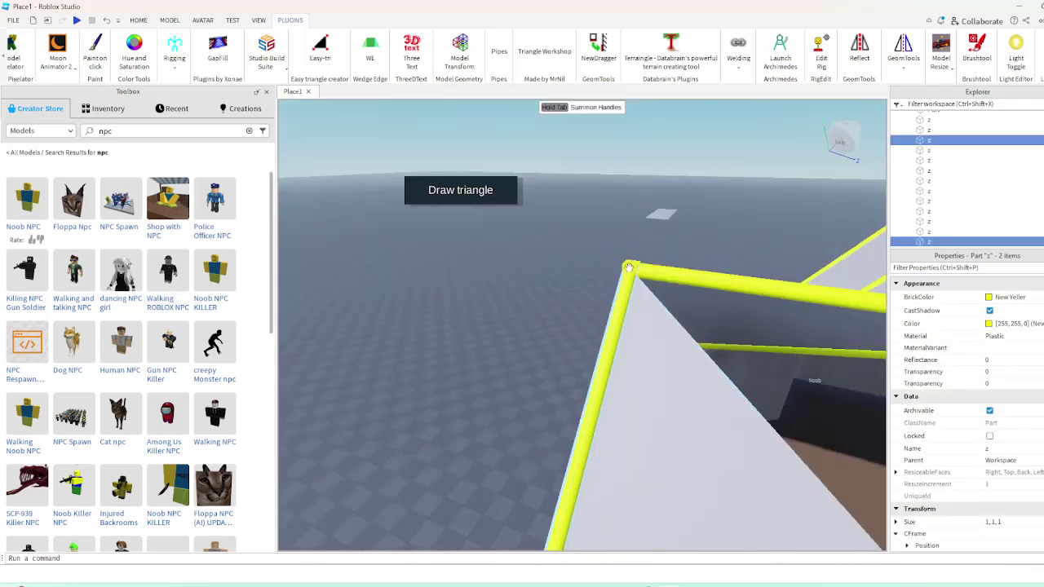
click(492, 204)
Examine the panelled roof from several sides, checking for openings and for panel seams without a pipe
click(479, 342)
scroll(554, 350, down, 5)
mouse_move(479, 342)
right_down()
mouse_move(554, 350)
mouse_move(529, 375)
right_up()
key(w)
key(s)
key(w)
key(s)
right_drag(571, 331, 578, 421)
key(w)
key(w)
key(w)
key(w)
key(s)
key(w)
scroll(577, 421, down, 5)
click(138, 20)
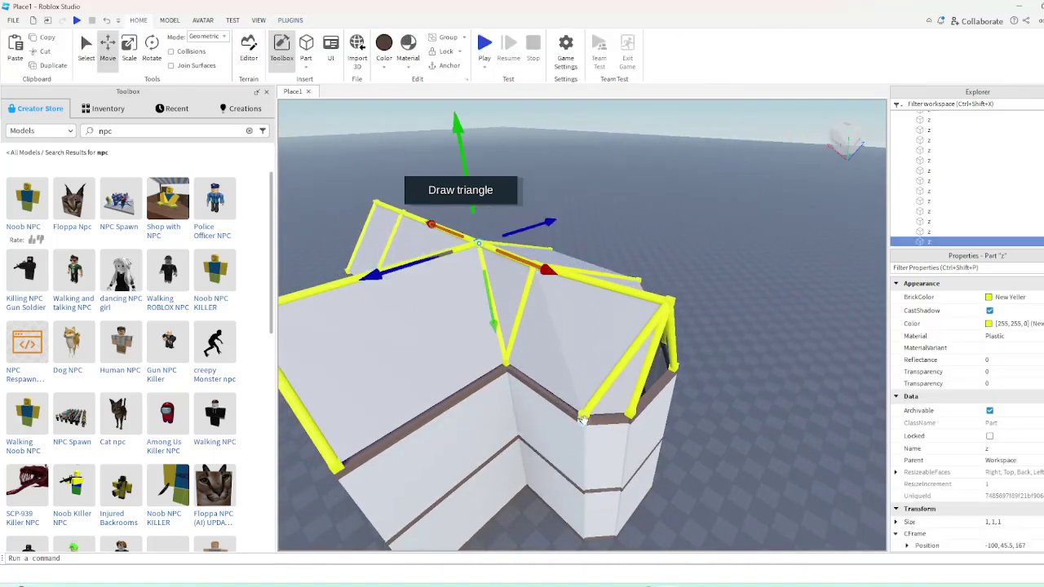
click(593, 258)
scroll(573, 291, up, 6)
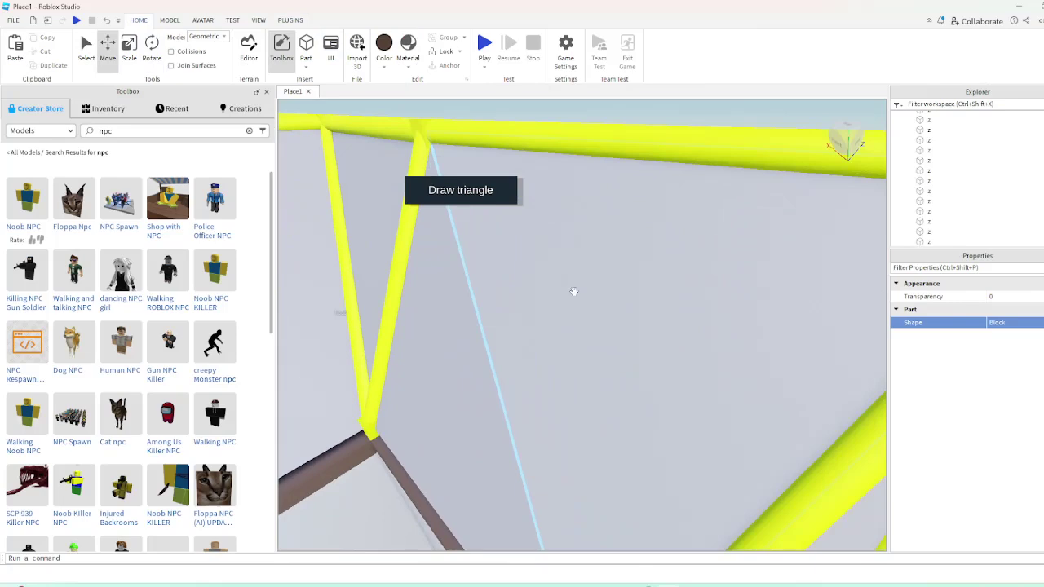
scroll(604, 245, down, 3)
scroll(640, 168, up, 2)
right_drag(641, 168, 639, 172)
scroll(639, 172, down, 3)
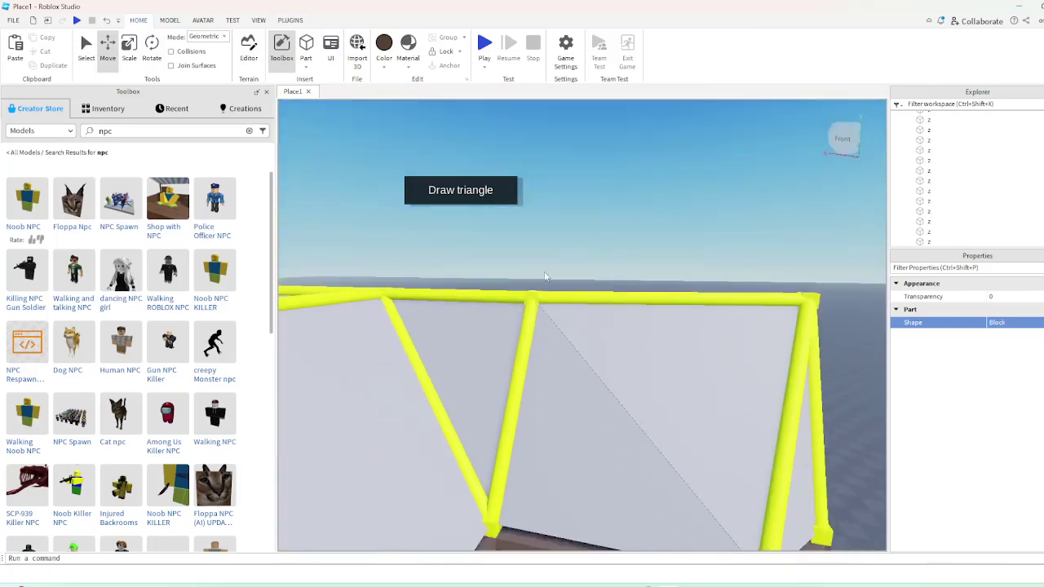
Connect the wing's inner ridge marker to the outer trim corner marker with a pipe along the bare diagonal seam
click(532, 296)
right_drag(534, 299, 677, 412)
ctrl+click(694, 445)
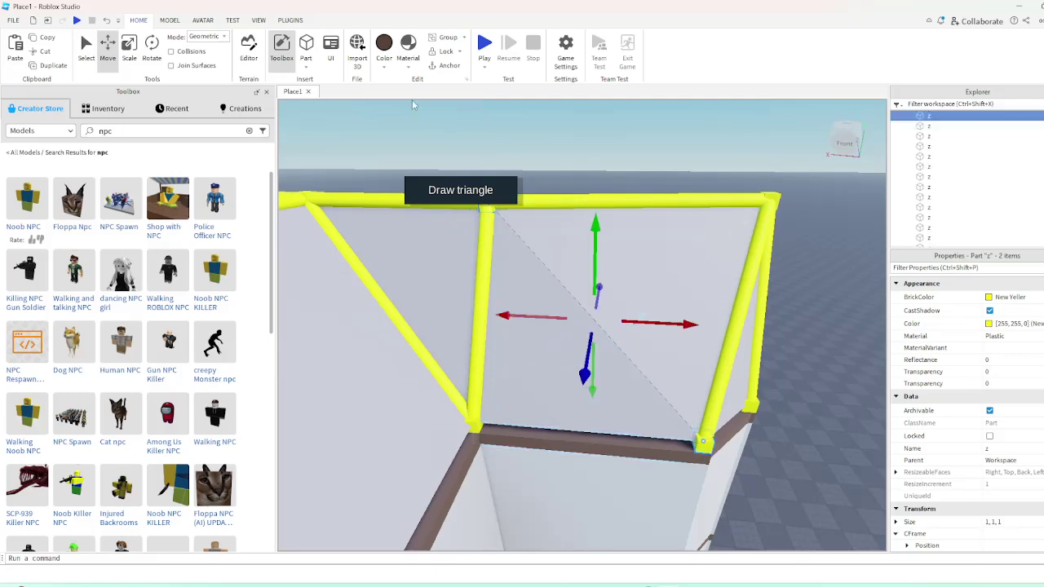
click(289, 20)
Connect the inner ridge marker to the trim corner marker with a pipe along the other bare diagonal seam between the roof panels
click(571, 121)
scroll(588, 168, down, 3)
right_drag(588, 167, 674, 193)
scroll(675, 200, up, 3)
scroll(674, 195, down, 3)
scroll(676, 198, up, 3)
scroll(596, 140, down, 1)
scroll(597, 141, down, 3)
right_drag(596, 141, 531, 194)
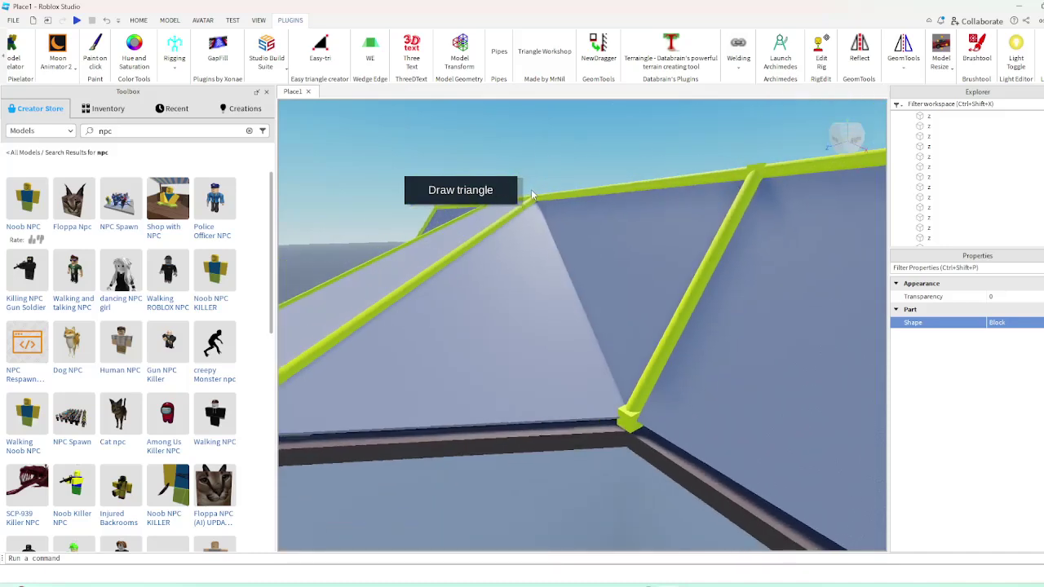
click(533, 195)
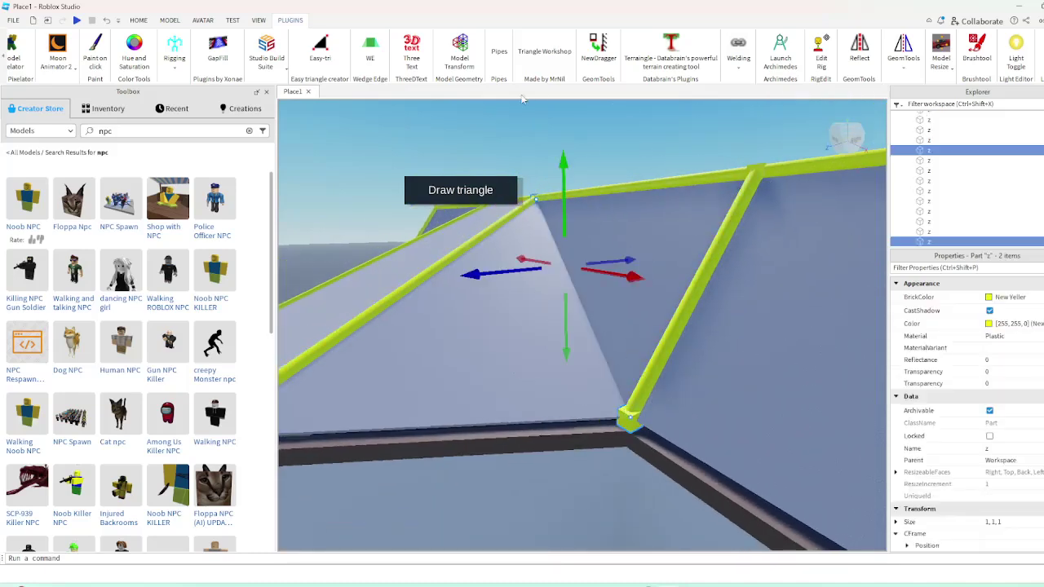
Create a pipe between the two selected corner markers on the roof ridge and eave
click(504, 63)
click(622, 134)
right_drag(622, 135, 621, 136)
scroll(622, 136, down, 3)
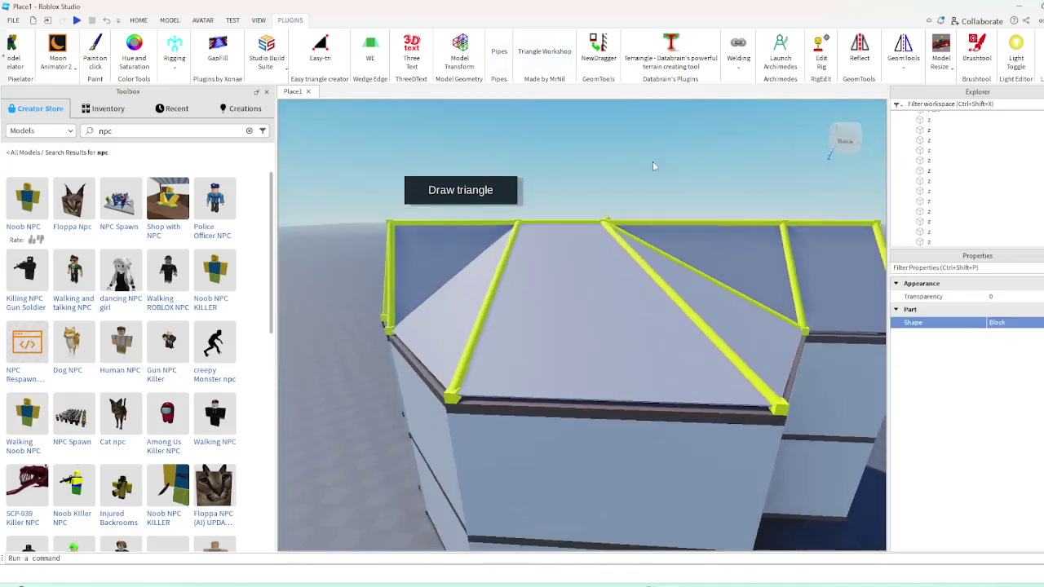
Select the next ridge marker and the eave corner marker below it, and join them with a pipe
scroll(641, 194, up, 5)
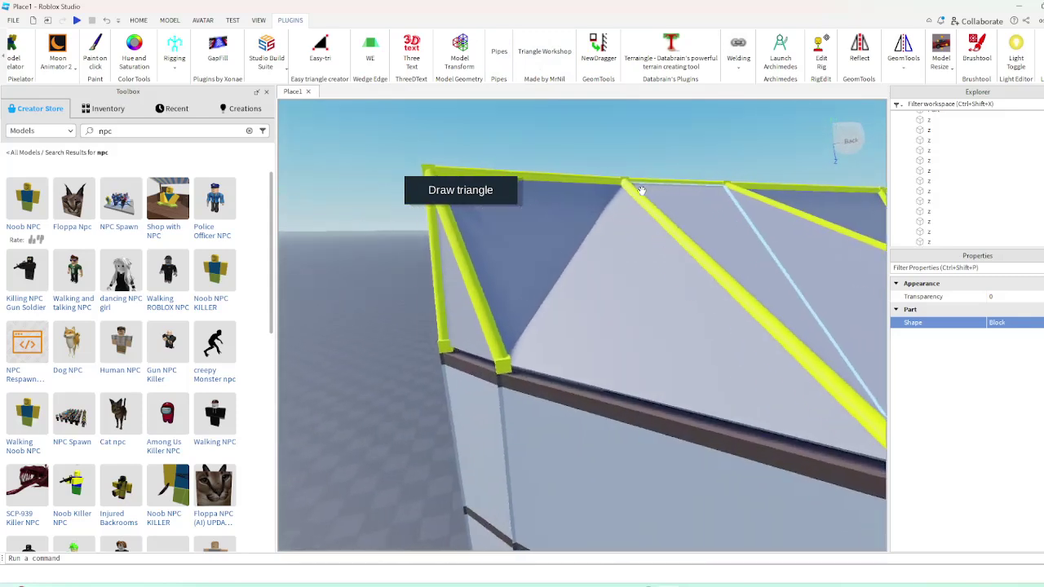
click(606, 201)
click(612, 172)
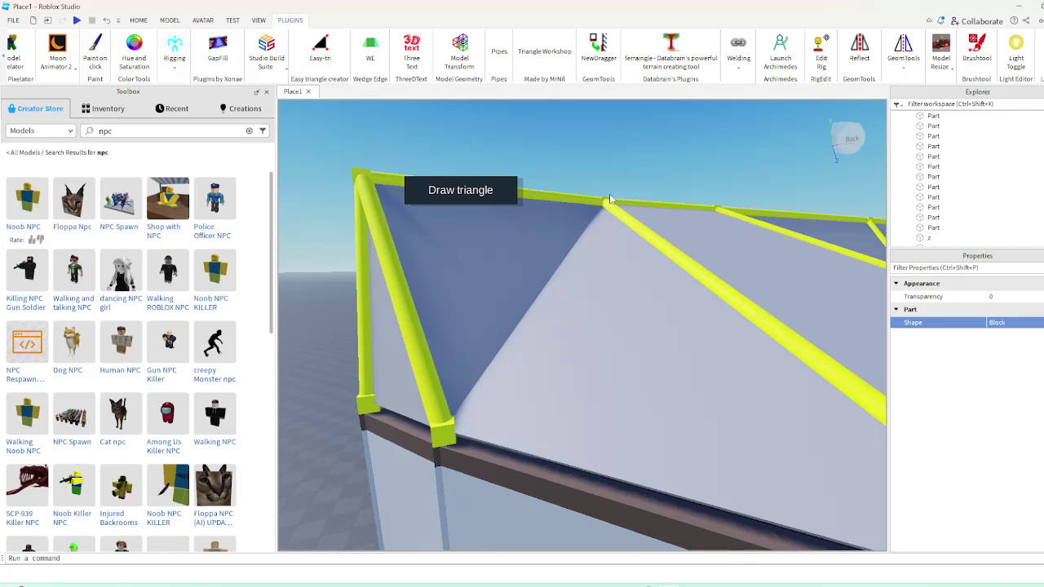
click(447, 430)
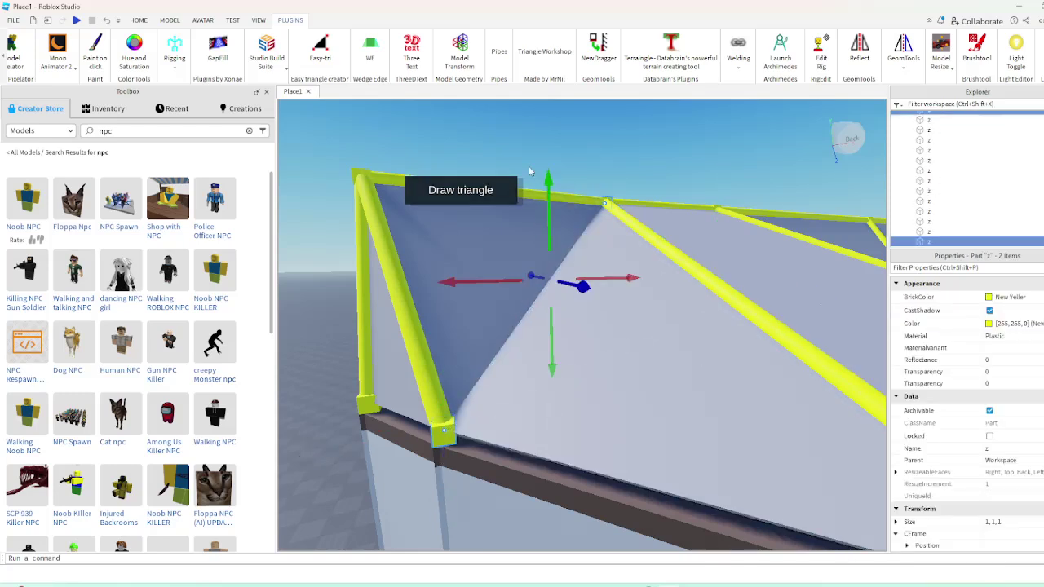
click(501, 52)
click(563, 138)
Select the whole roof, frame pipes and triangle panels included, and recolour it Medium brown
right_drag(563, 141, 635, 327)
key(s)
key(w)
key(s)
key(w)
scroll(635, 327, down, 10)
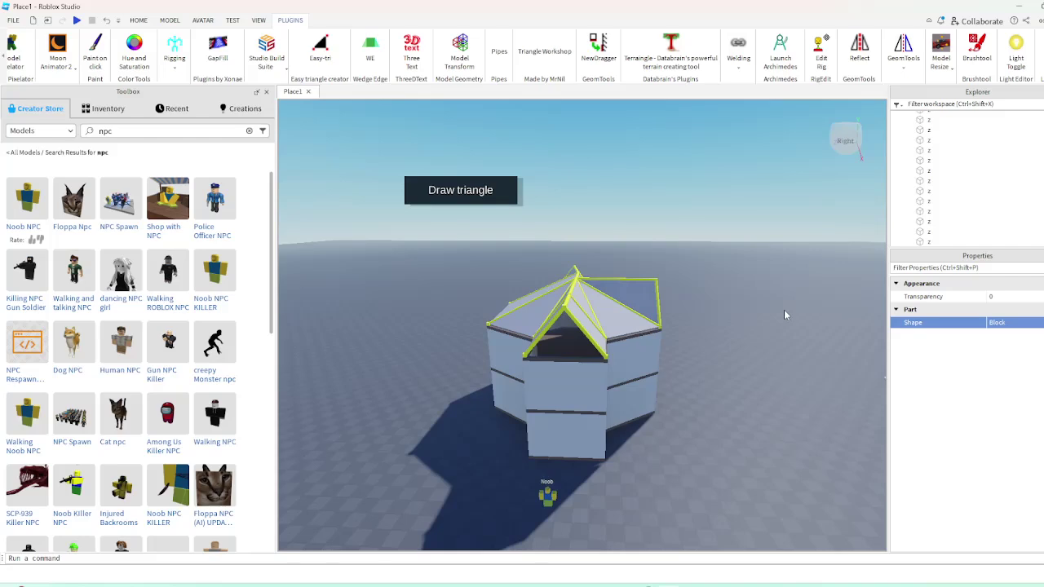
scroll(519, 397, up, 6)
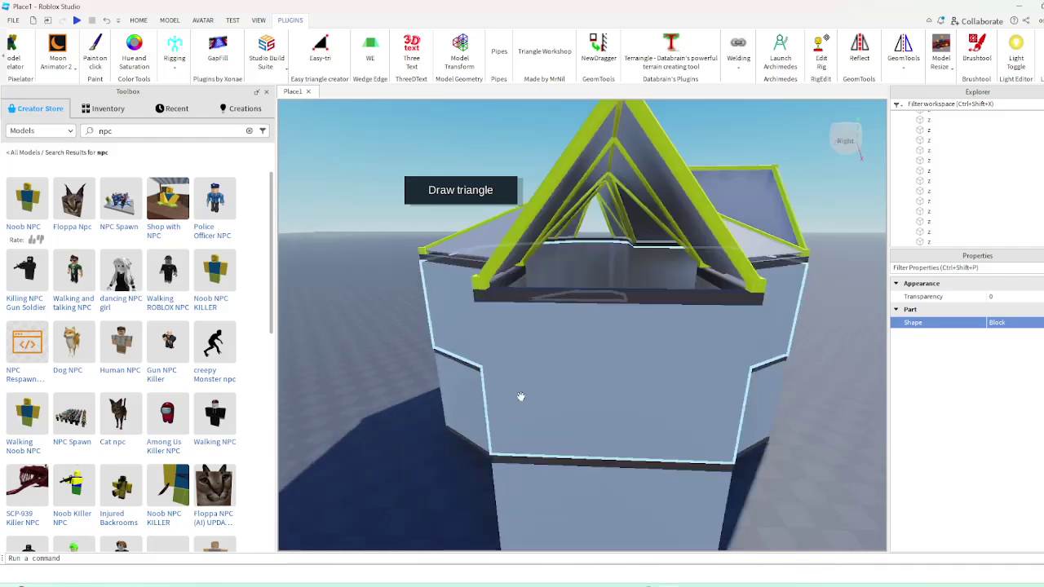
right_drag(519, 396, 520, 397)
scroll(520, 396, down, 7)
scroll(537, 305, down, 2)
click(138, 20)
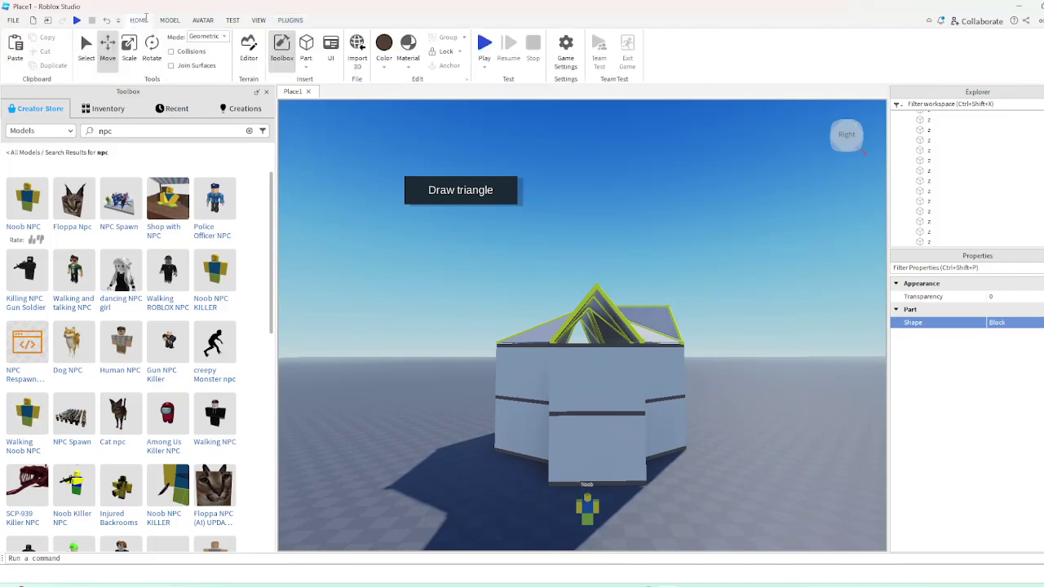
scroll(493, 334, up, 1)
drag(458, 260, 729, 348)
click(660, 232)
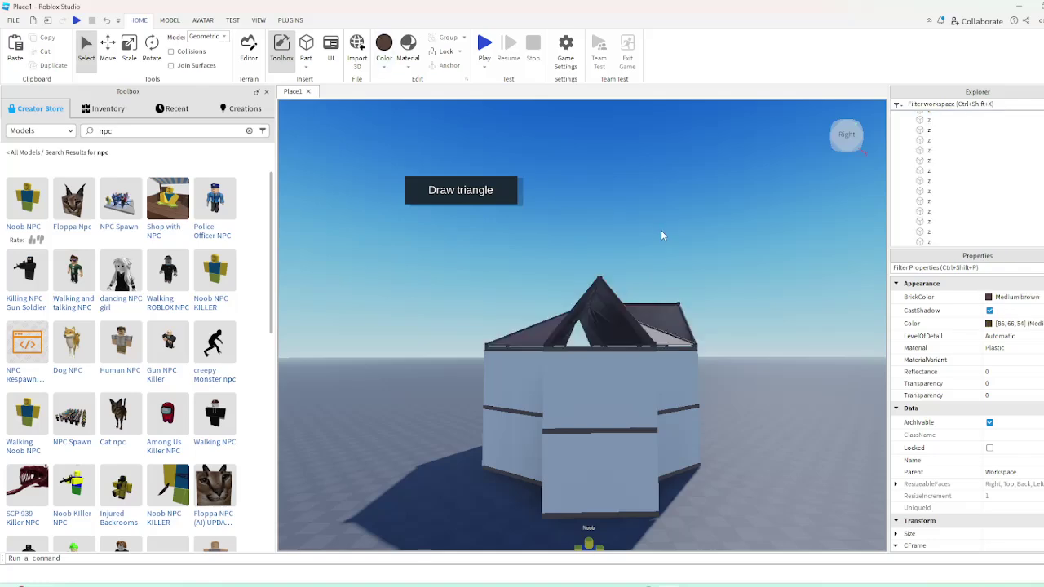
Examine the roof from inside and outside for beams that stick through the panels
scroll(660, 233, up, 10)
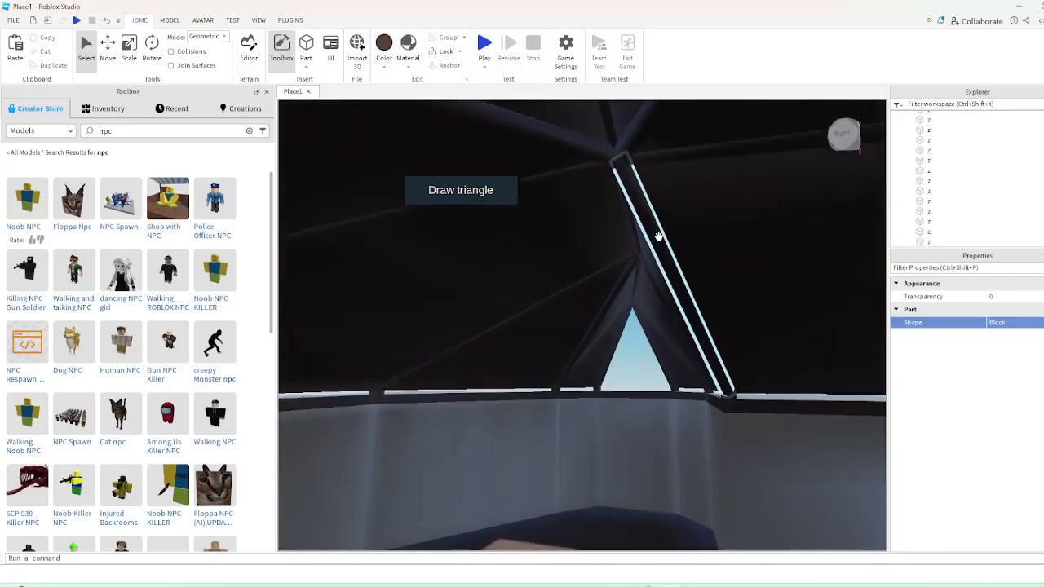
scroll(658, 239, down, 2)
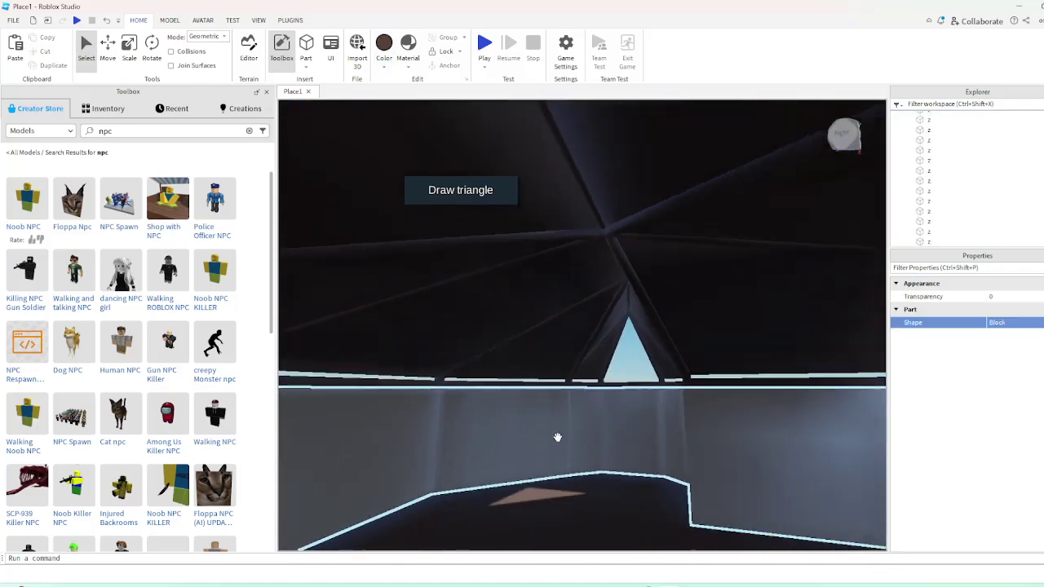
scroll(615, 296, up, 4)
scroll(615, 298, down, 4)
scroll(618, 441, up, 2)
right_drag(618, 438, 618, 440)
key(w)
key(w)
key(s)
scroll(619, 440, up, 6)
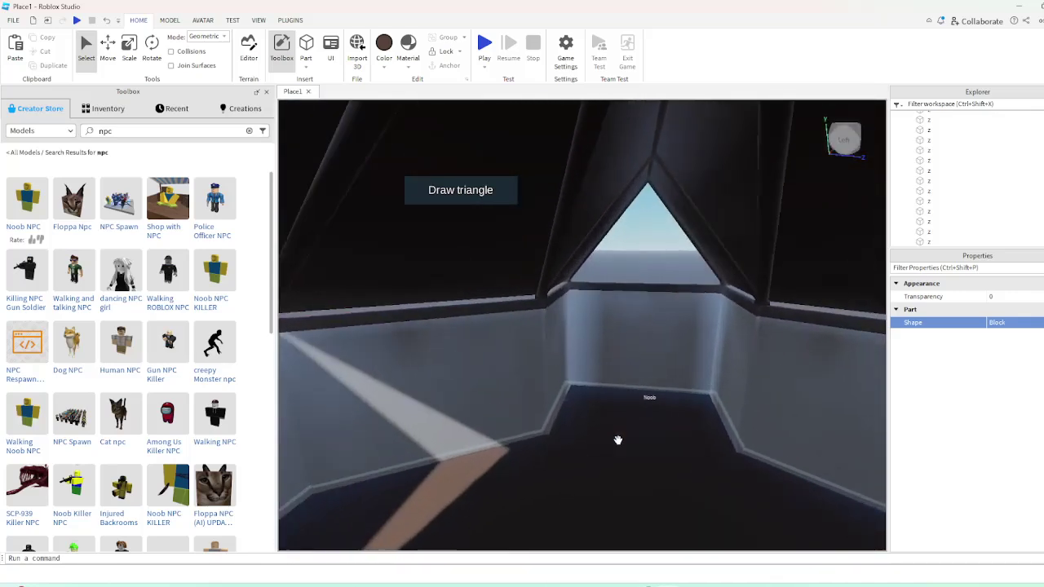
right_drag(618, 441, 618, 441)
scroll(619, 441, down, 6)
scroll(633, 334, up, 5)
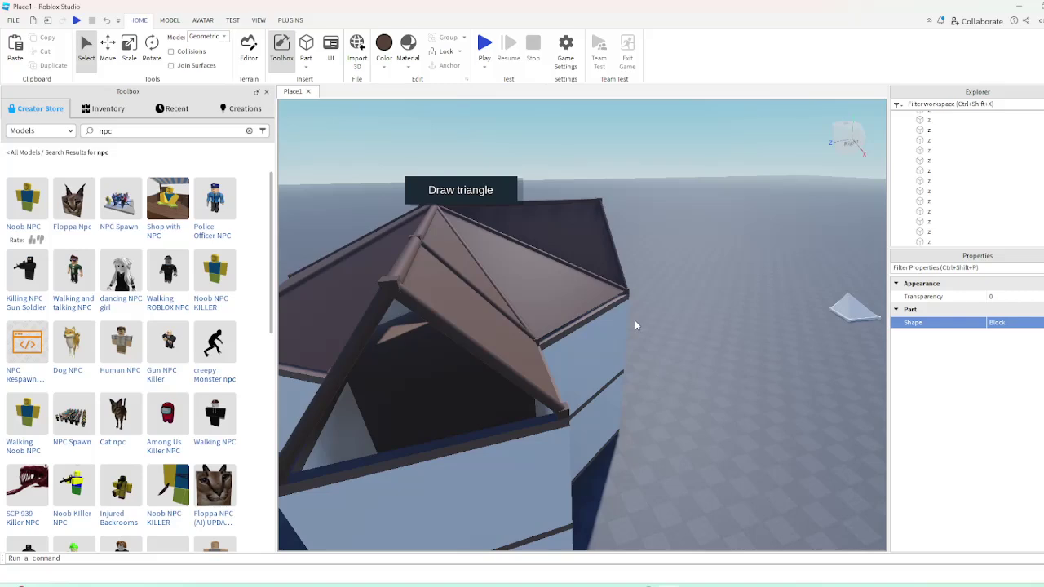
scroll(635, 324, up, 8)
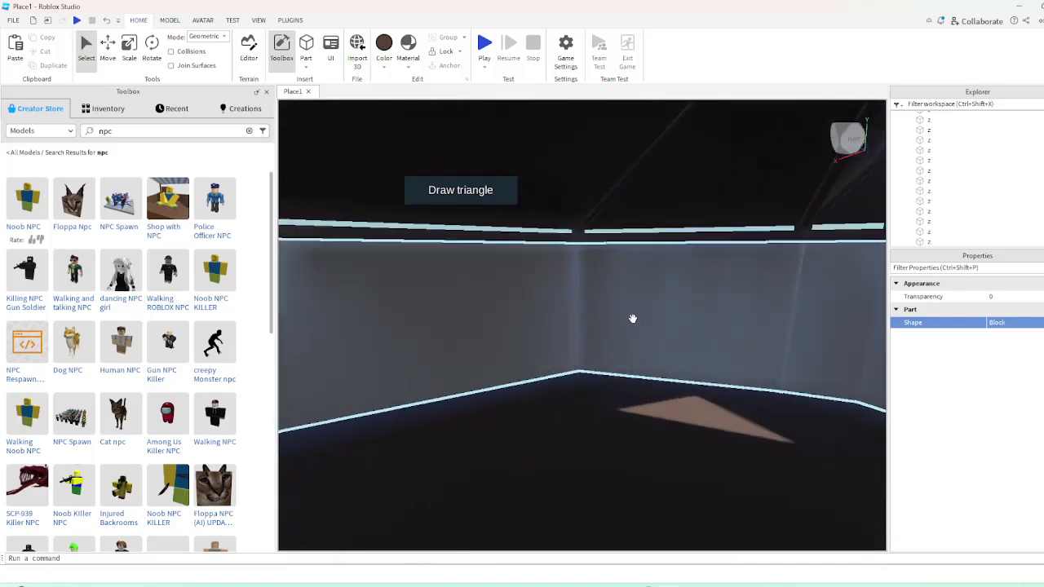
right_drag(632, 318, 634, 316)
Thin the two inner roof beams beside the triangular opening to 0.2, giving the shorter one a size of 16.711, 0.2, 0.2
click(675, 324)
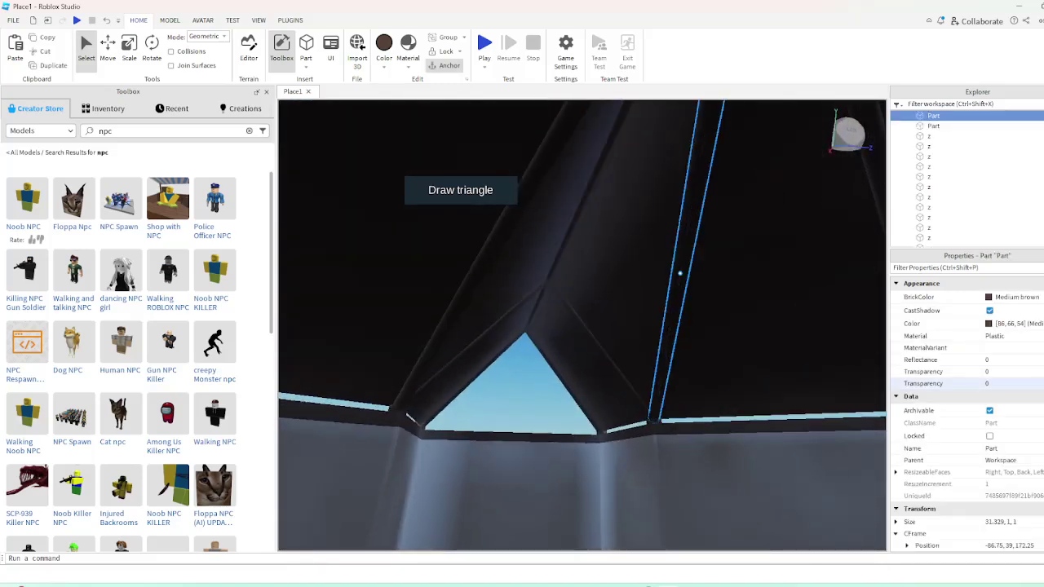
double_click(1036, 524)
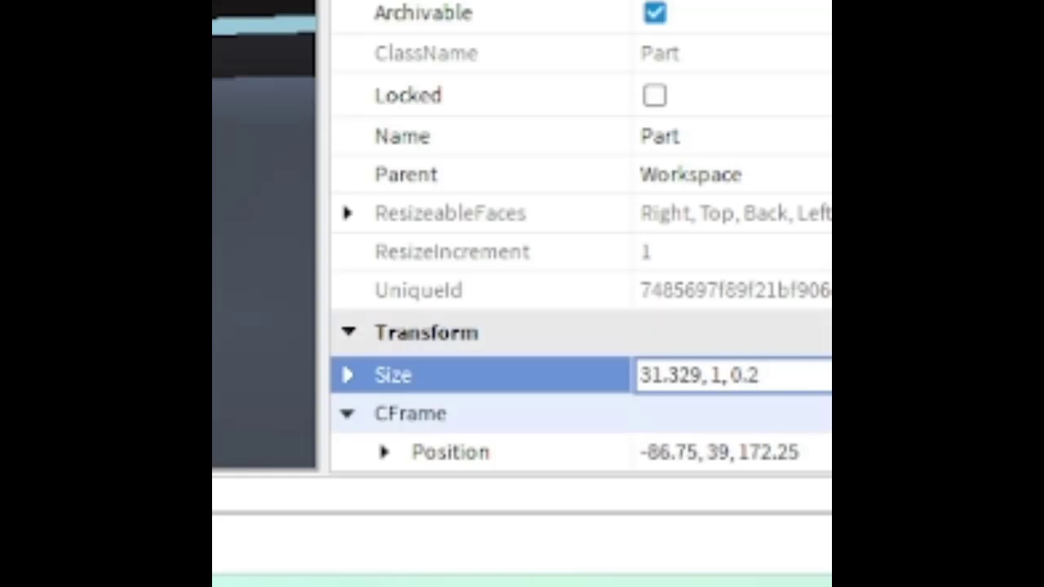
key(Return)
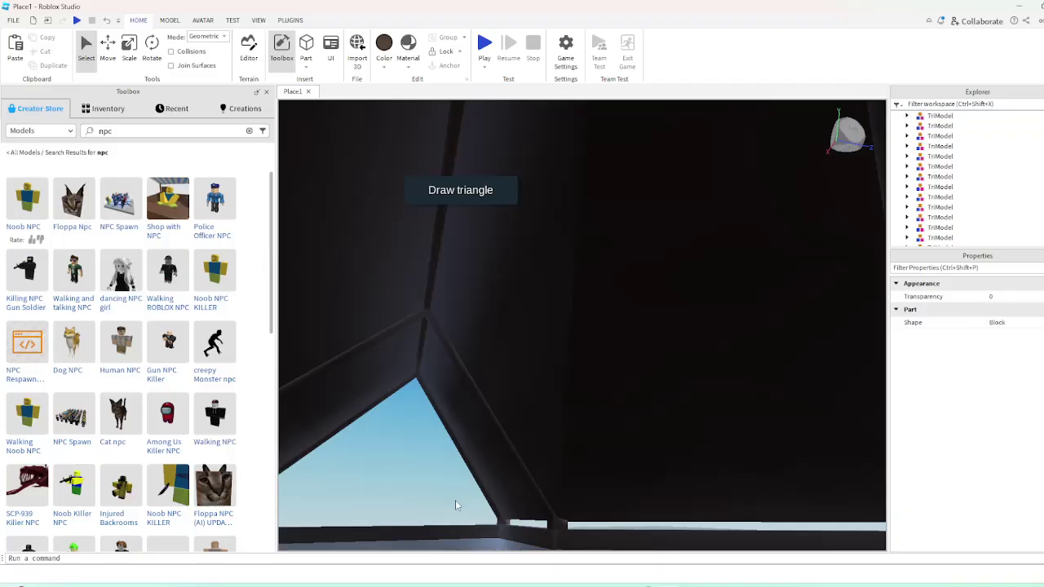
click(492, 432)
click(447, 346)
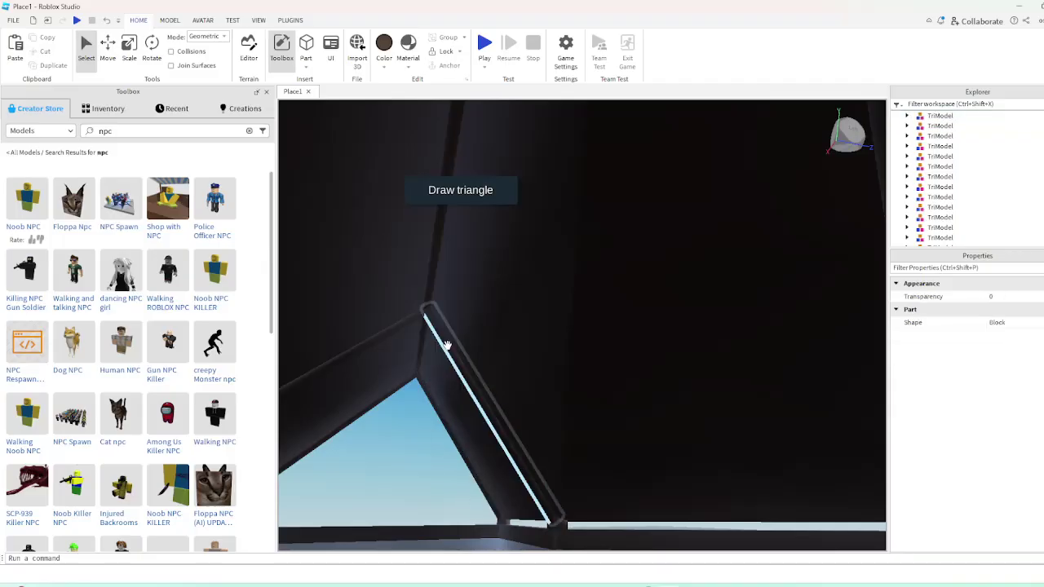
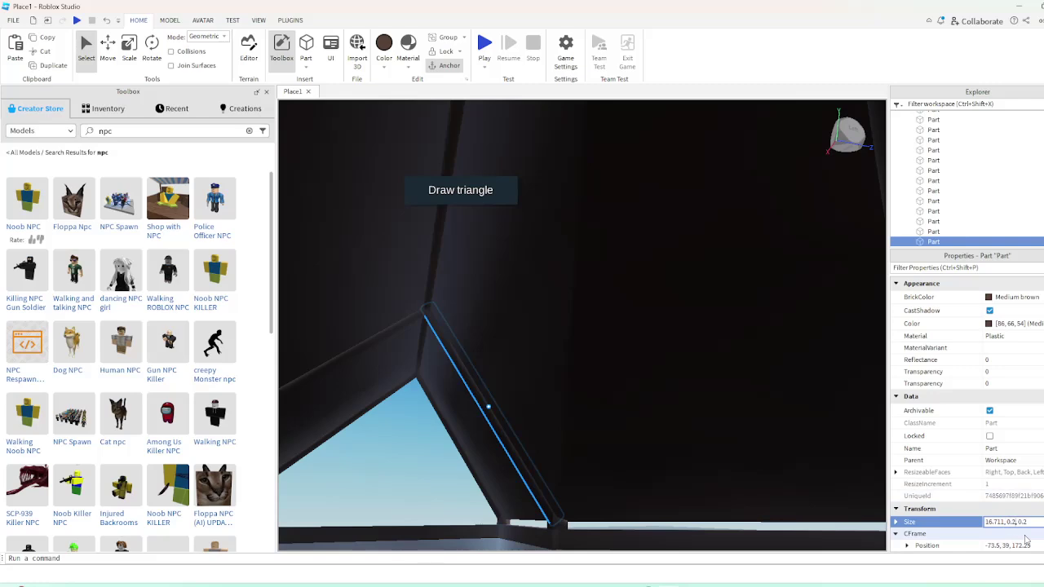
Set the size of the long diagonal beam under the adjoining roof panel to 34.518, 0.2, 0.2
right_drag(410, 475, 652, 269)
click(657, 283)
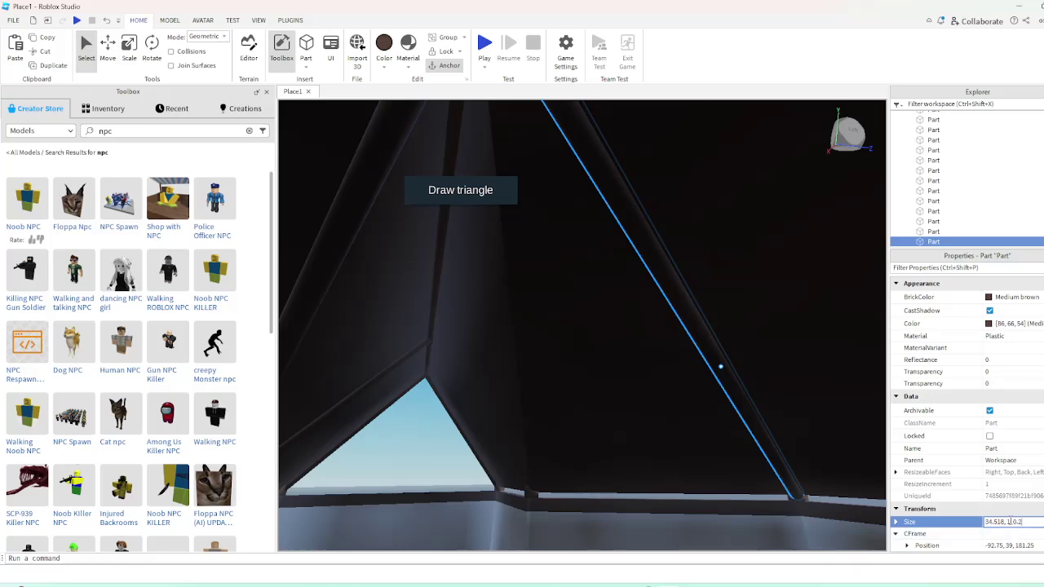
key(Return)
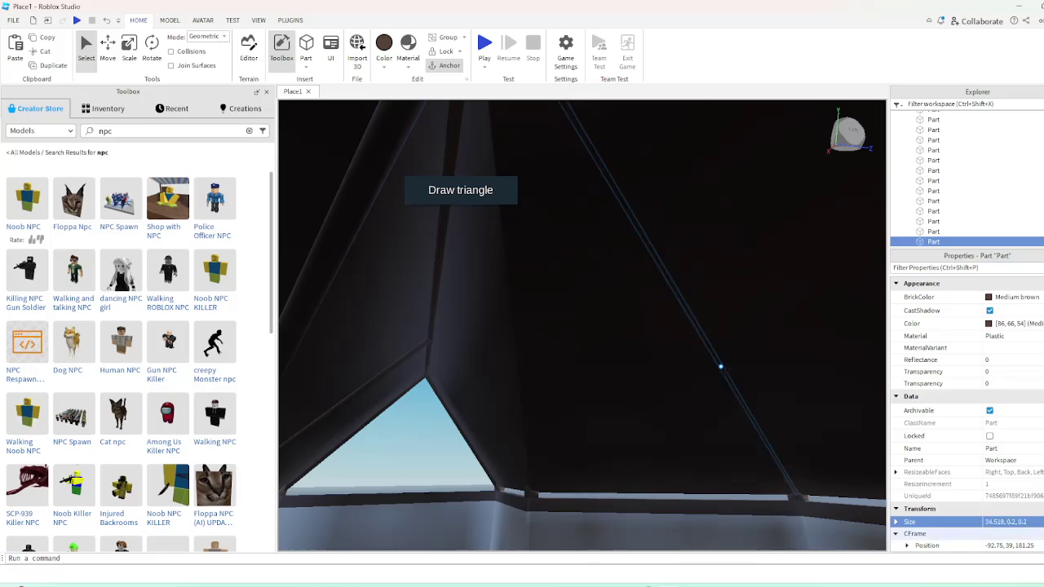
click(382, 464)
Set the size of the matching inner beam on the opposite side of the opening to 31.329, 0.2, 0.2
right_drag(381, 465, 567, 332)
click(567, 333)
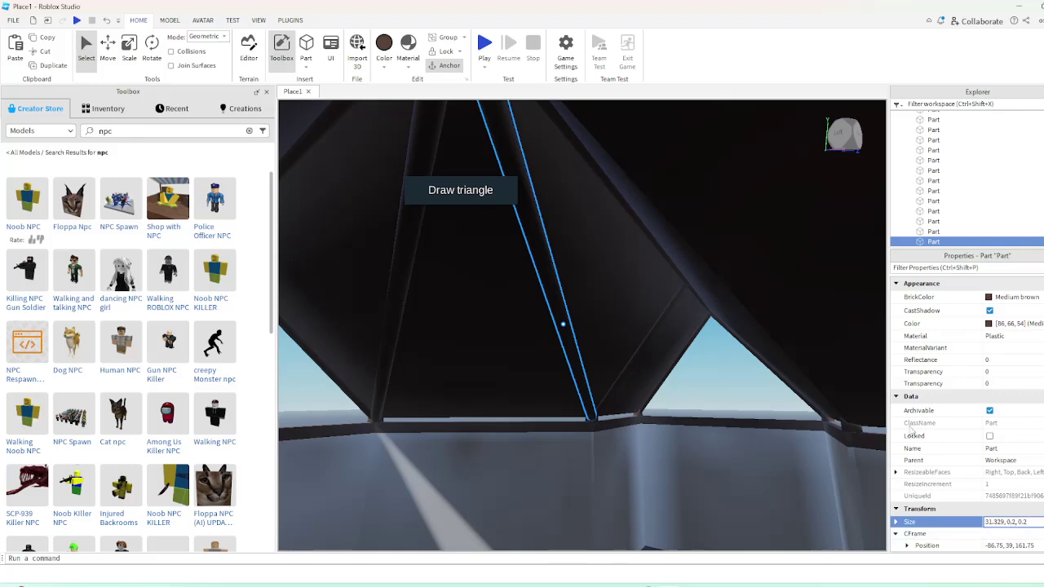
click(754, 398)
Undo the removal of the triangular roof panel beside the dark gable slope
scroll(754, 399, down, 3)
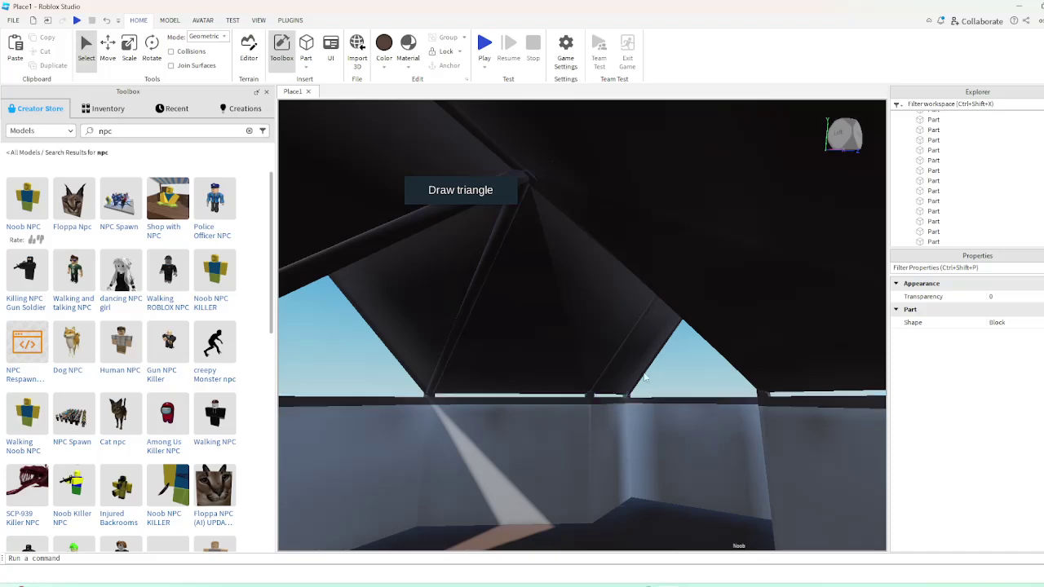
scroll(564, 398, up, 5)
right_drag(564, 398, 554, 380)
scroll(482, 363, up, 2)
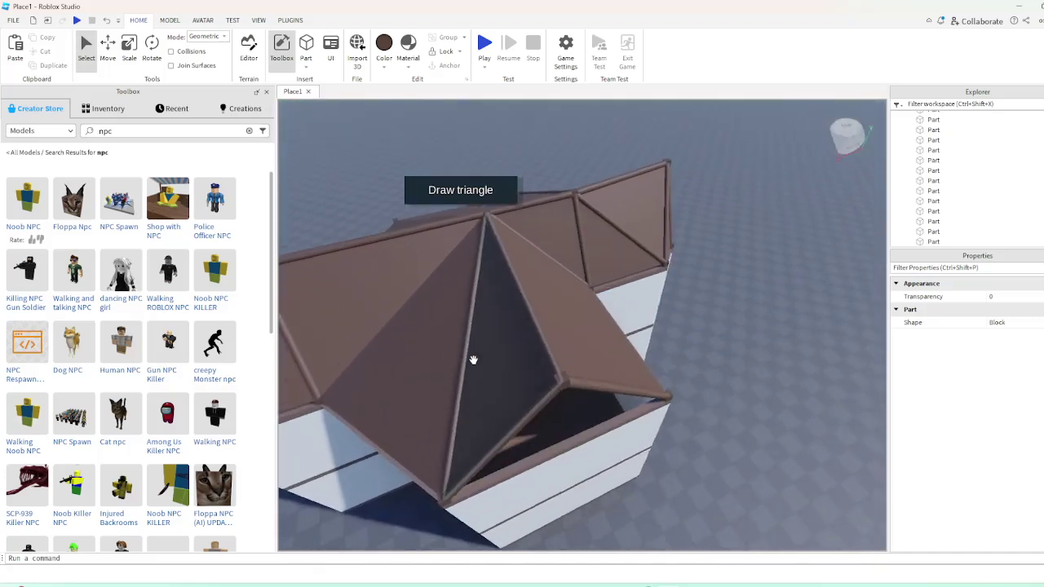
scroll(473, 360, up, 3)
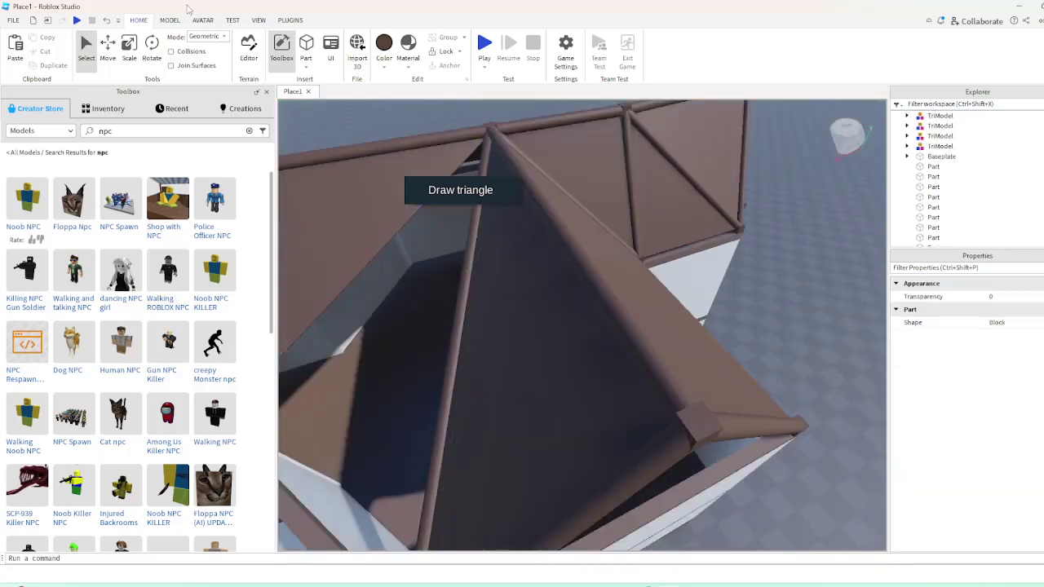
key(a)
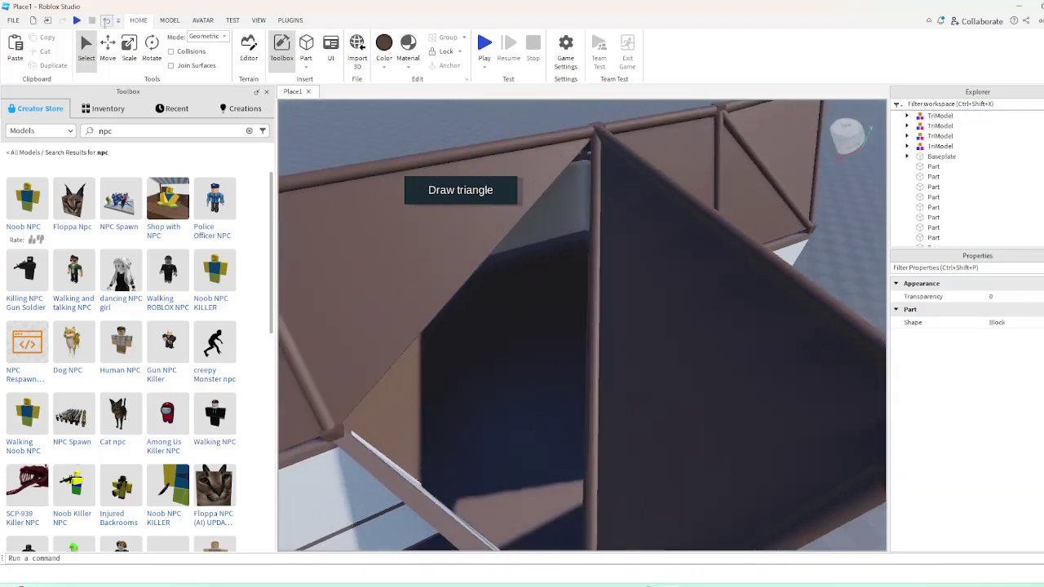
click(106, 21)
Examine the beams and panel joints on the underside of the roof
click(590, 194)
scroll(731, 279, up, 2)
right_drag(731, 279, 678, 476)
scroll(704, 150, up, 3)
scroll(678, 476, down, 2)
scroll(677, 476, up, 2)
right_drag(457, 368, 458, 367)
right_drag(844, 508, 585, 382)
scroll(624, 341, up, 2)
right_drag(625, 340, 508, 357)
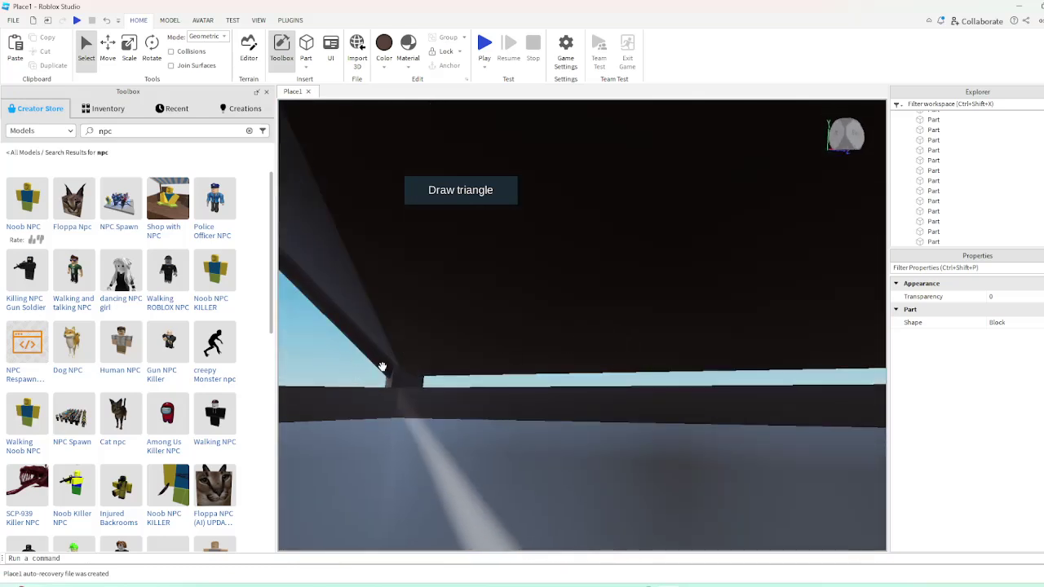
right_drag(383, 367, 481, 394)
right_drag(708, 394, 706, 386)
right_drag(830, 417, 775, 401)
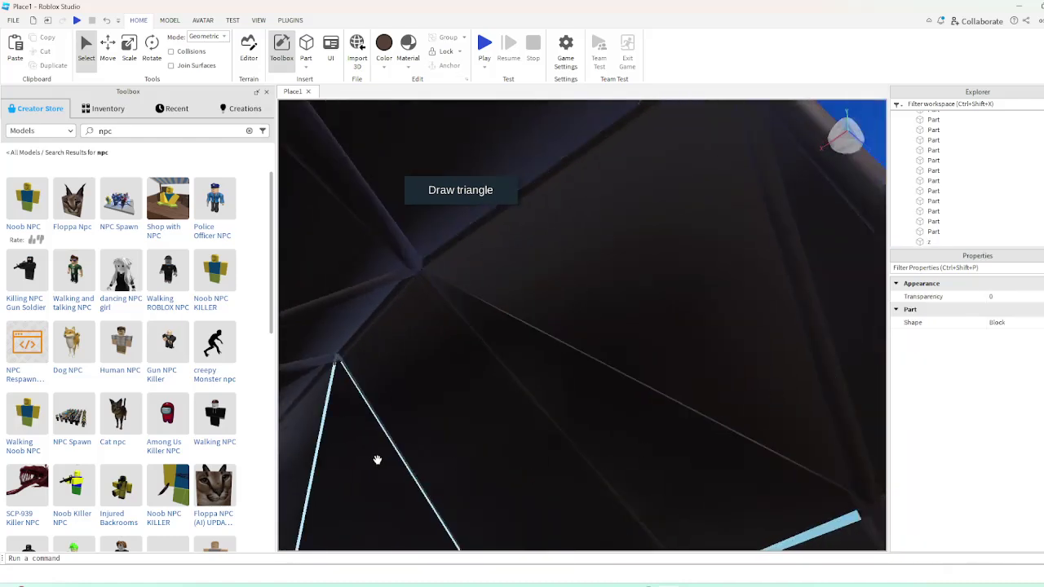
right_drag(513, 478, 513, 478)
Undo the latest changes to the roof beam running from the ridge peak to the eave corner
key(s)
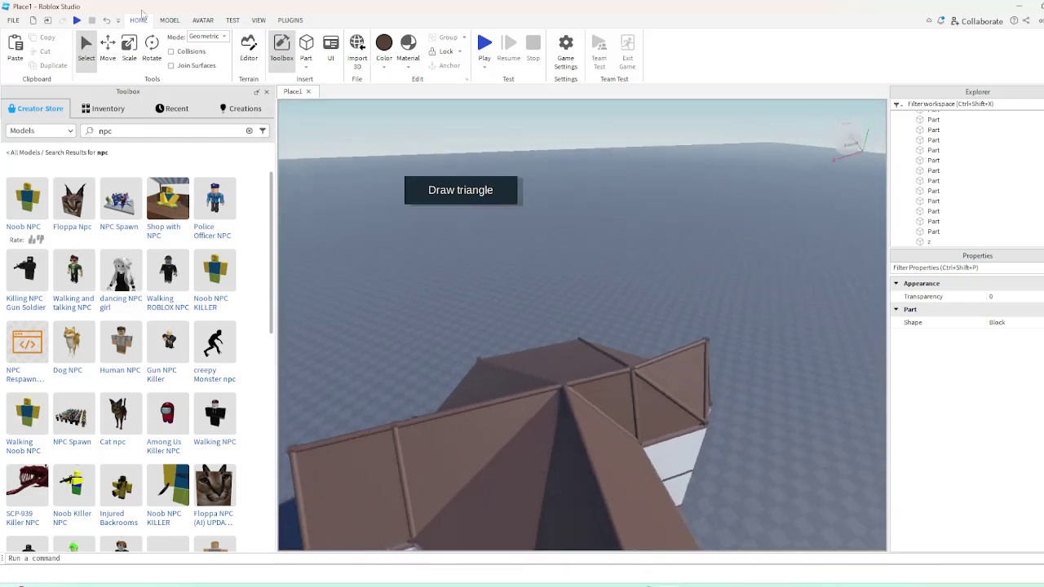
click(107, 20)
click(673, 231)
right_drag(674, 230, 674, 230)
click(505, 366)
click(480, 157)
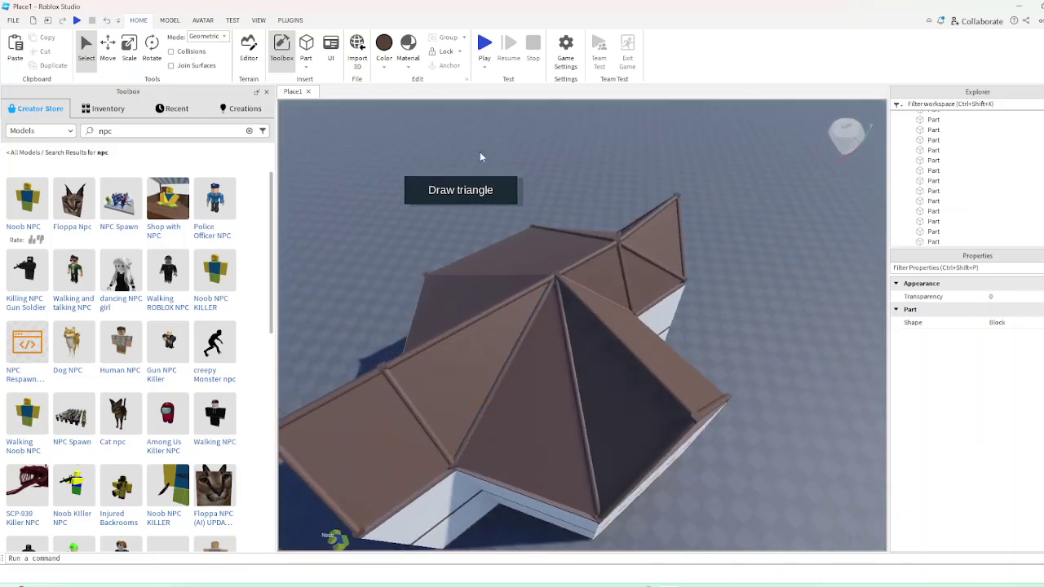
Thin the 31.329-long inner beam beside the triangular opening, setting its last size value to 0.2
scroll(541, 266, up, 8)
right_drag(541, 265, 542, 265)
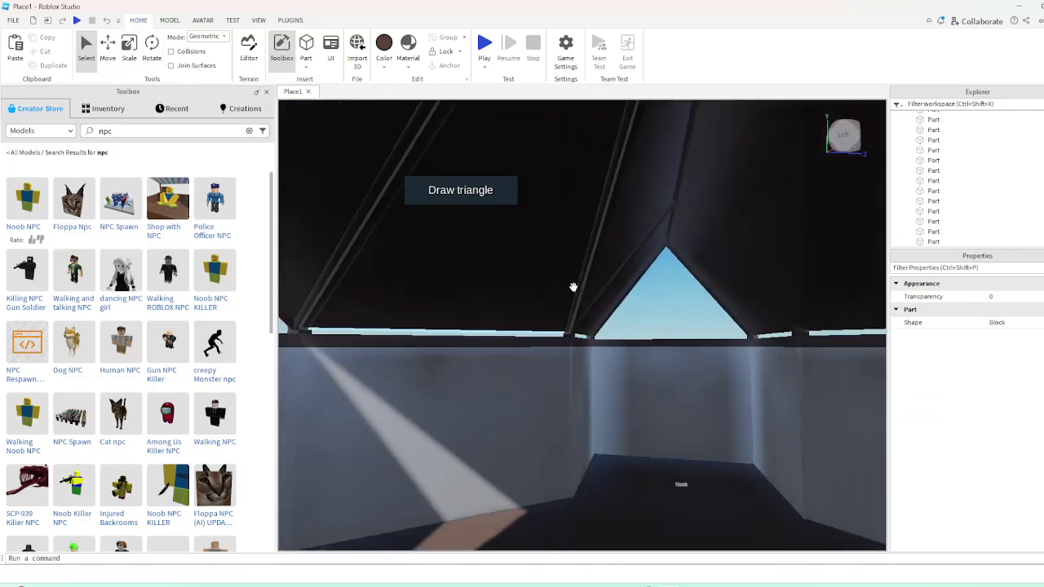
click(581, 280)
scroll(1029, 477, down, 1)
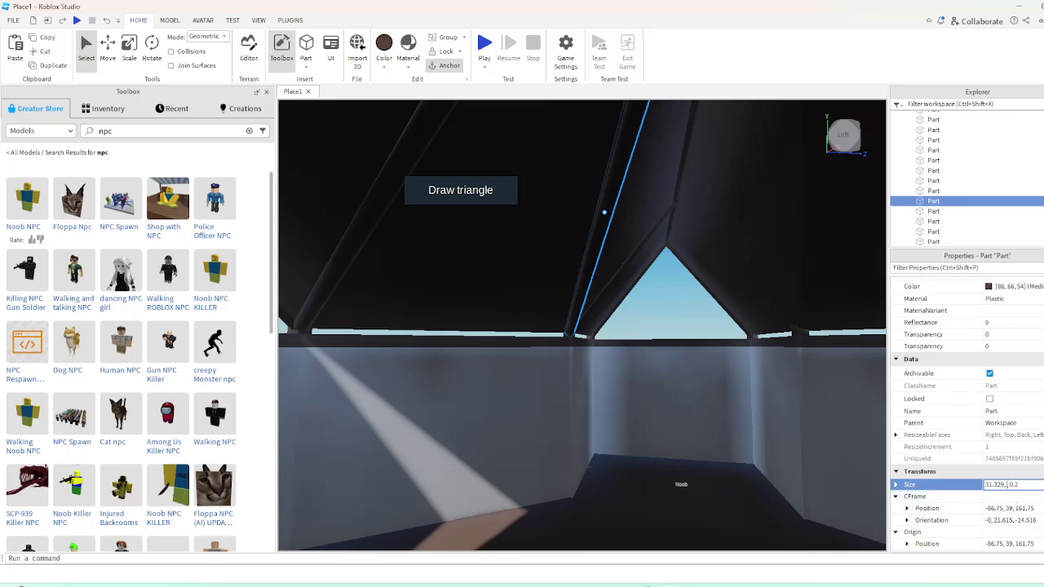
right_drag(702, 363, 701, 364)
scroll(702, 364, up, 1)
click(701, 364)
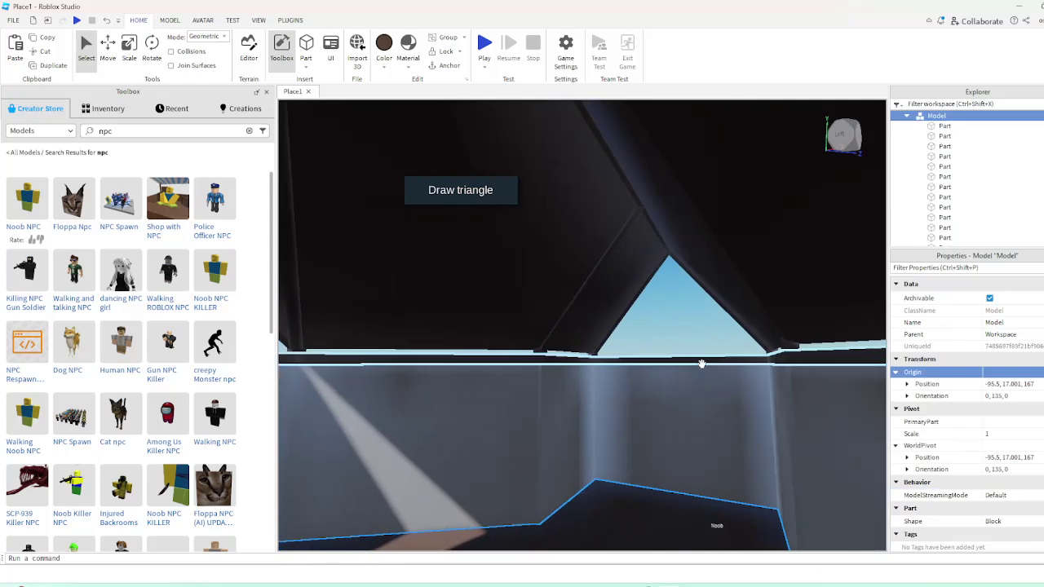
Thin the short 16.711-long beam next to the triangular opening, setting its last size value to 0.2
click(587, 280)
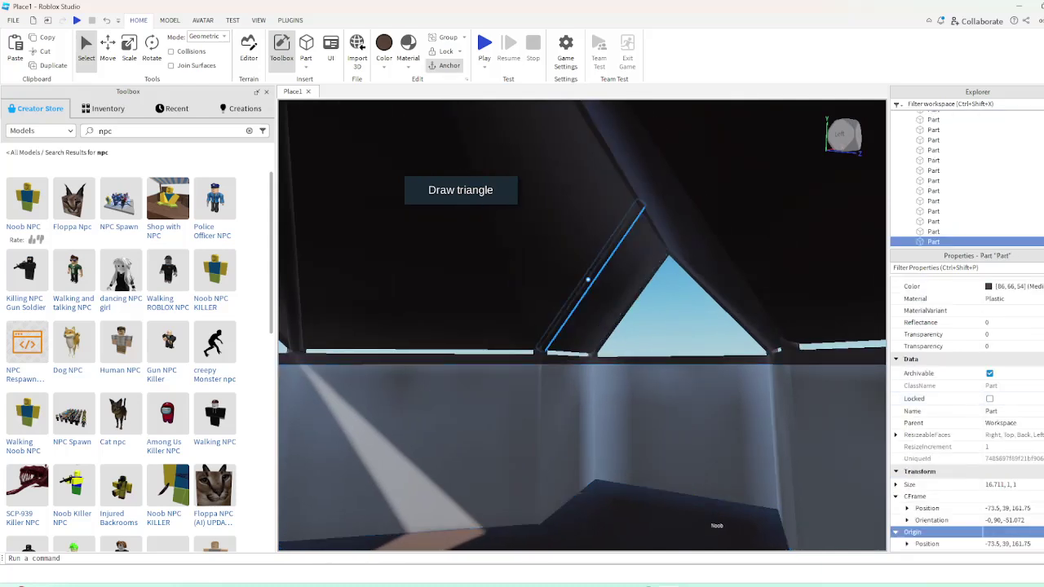
double_click(1038, 485)
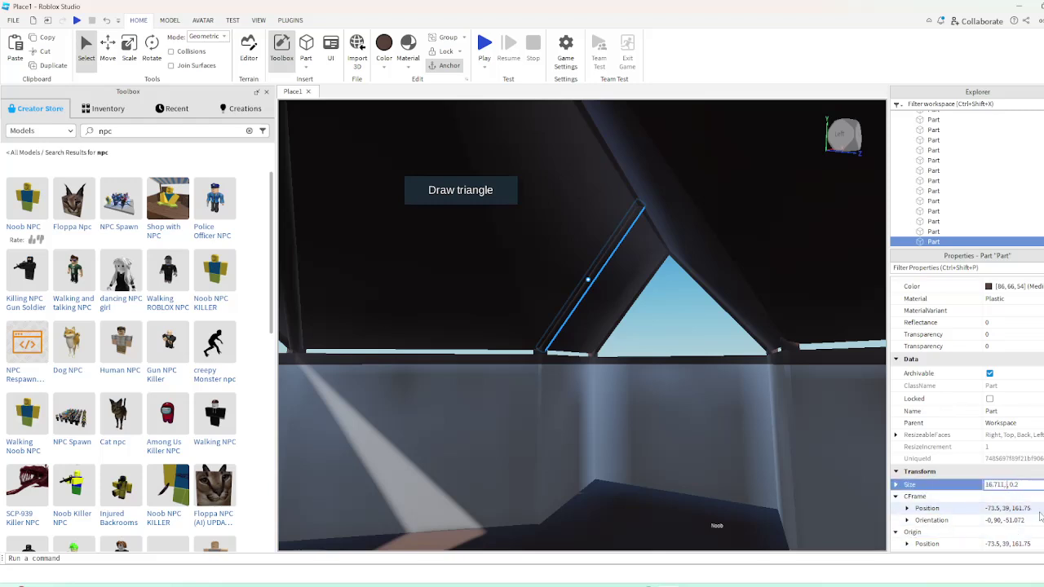
click(688, 352)
key(w)
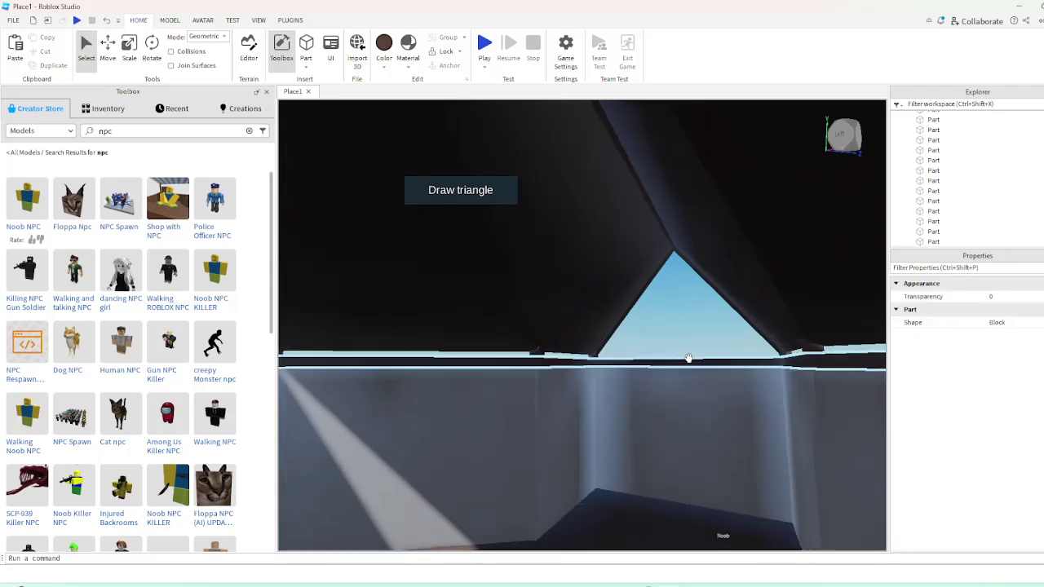
Thin the 19.17-long inner beam beside the triangular opening by setting its middle size value to 0.2
right_drag(692, 362, 560, 358)
key(w)
click(560, 362)
key(a)
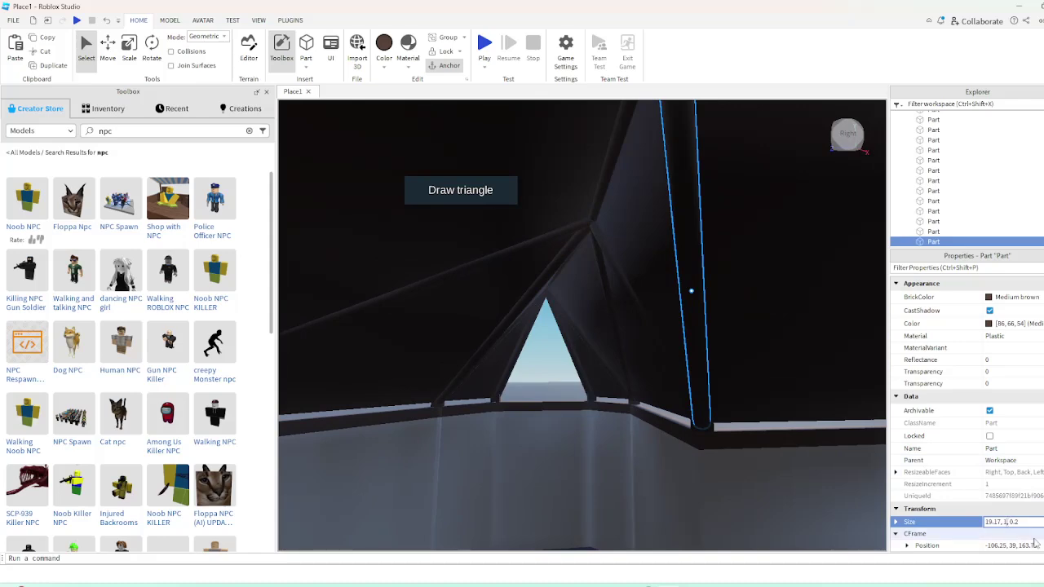
key(Return)
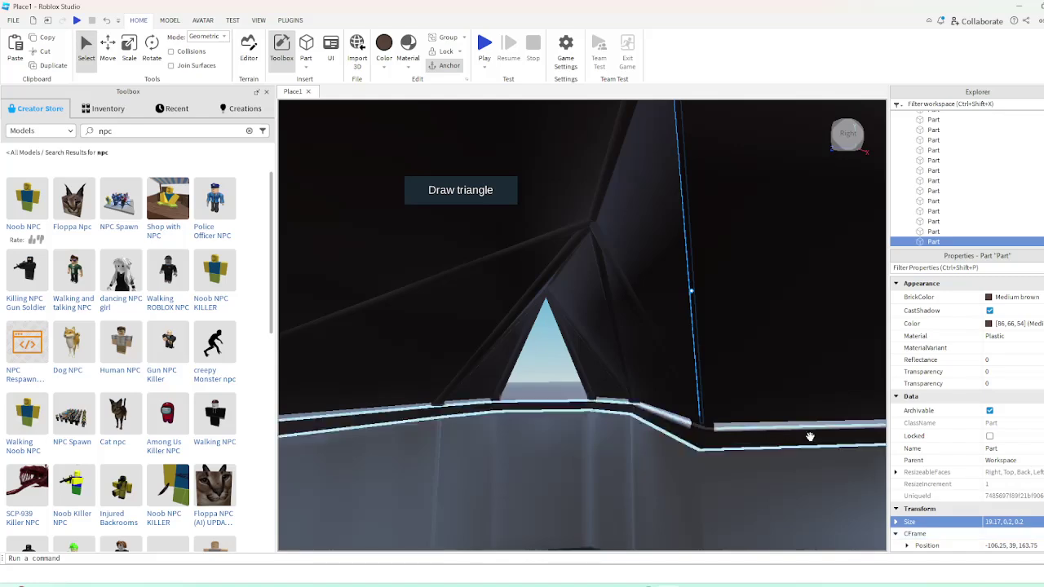
Thin the 34.518-long beam between the two openings by setting its middle size value to 0.2
click(554, 374)
right_drag(560, 374, 642, 425)
click(453, 302)
right_drag(453, 302, 457, 302)
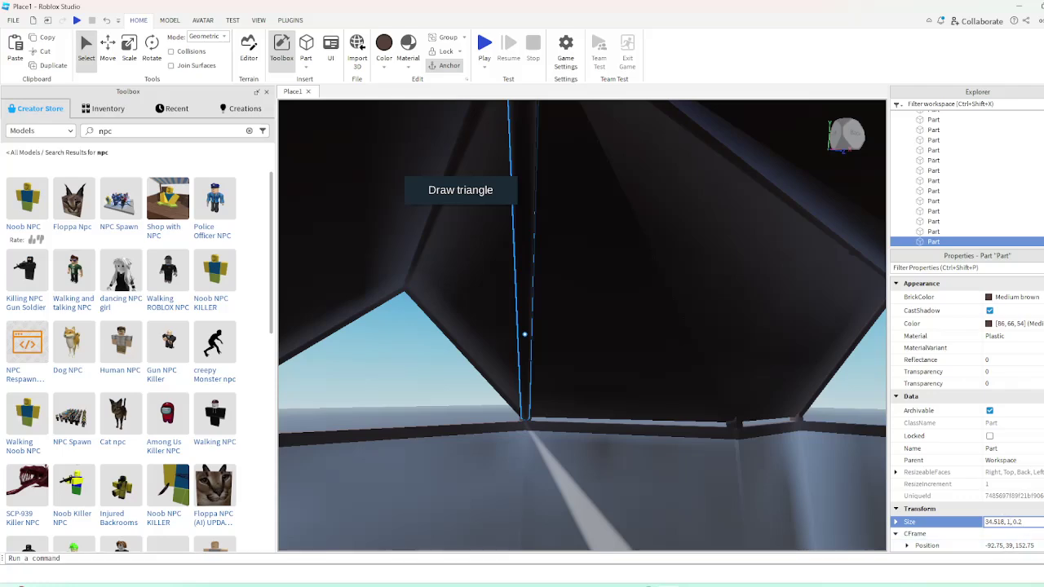
key(Return)
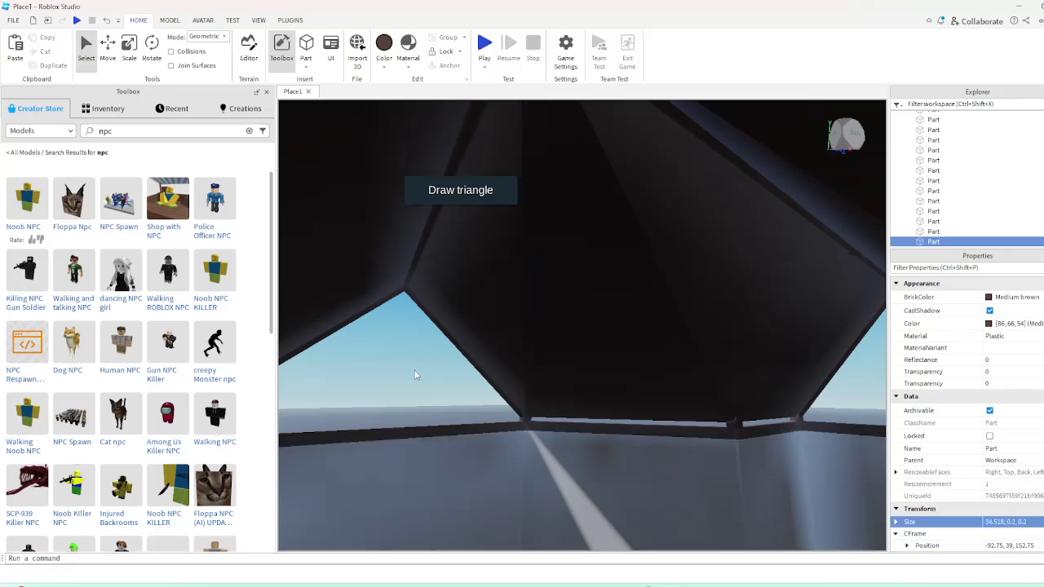
click(415, 373)
Thin the 23.696-long and 20.53-long beams above the triangular opening, setting each one's middle size value to 0.2
right_drag(415, 373, 398, 375)
right_drag(602, 383, 470, 289)
click(545, 278)
click(470, 289)
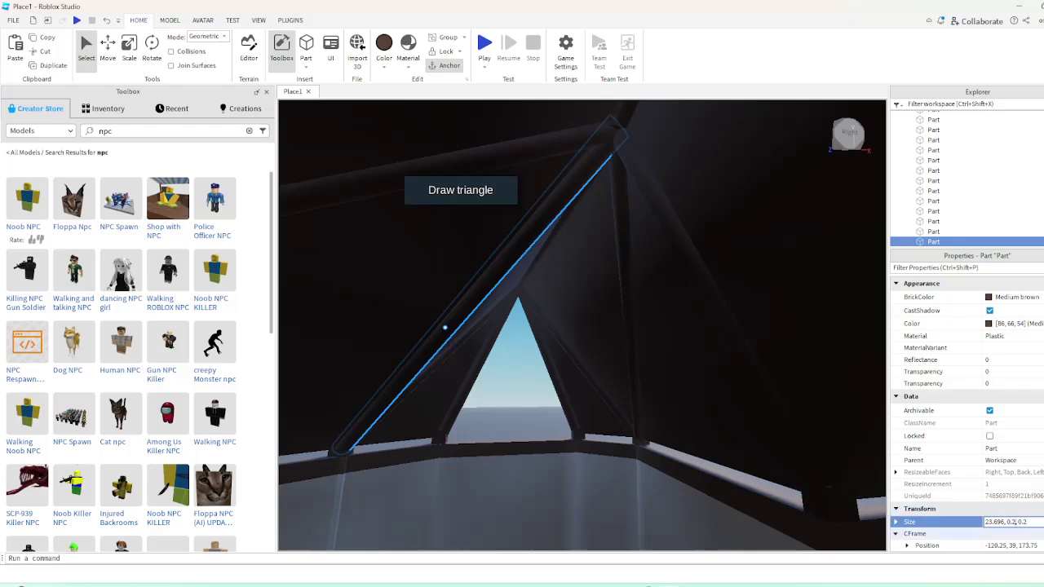
click(632, 330)
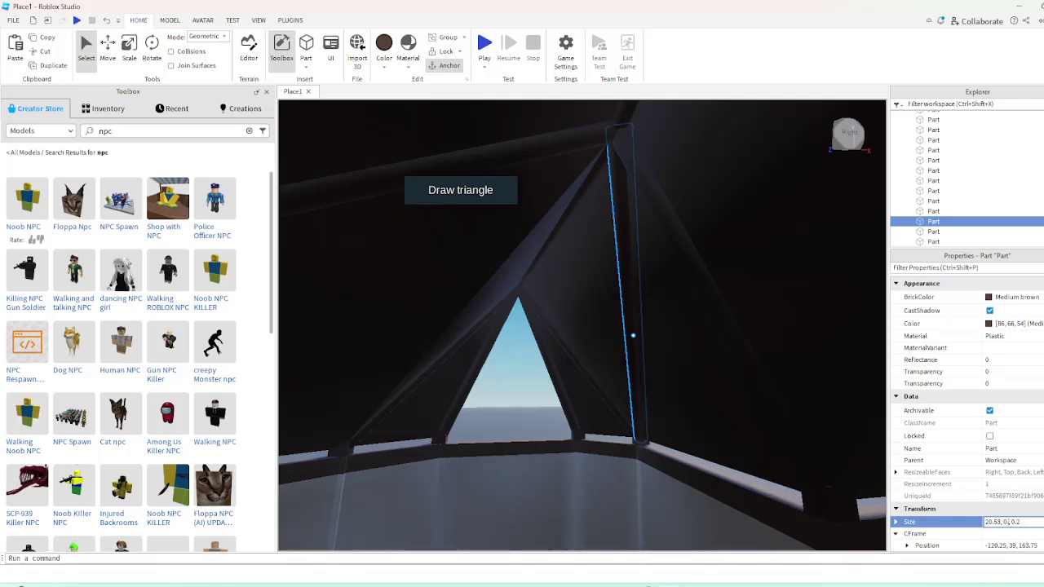
click(561, 403)
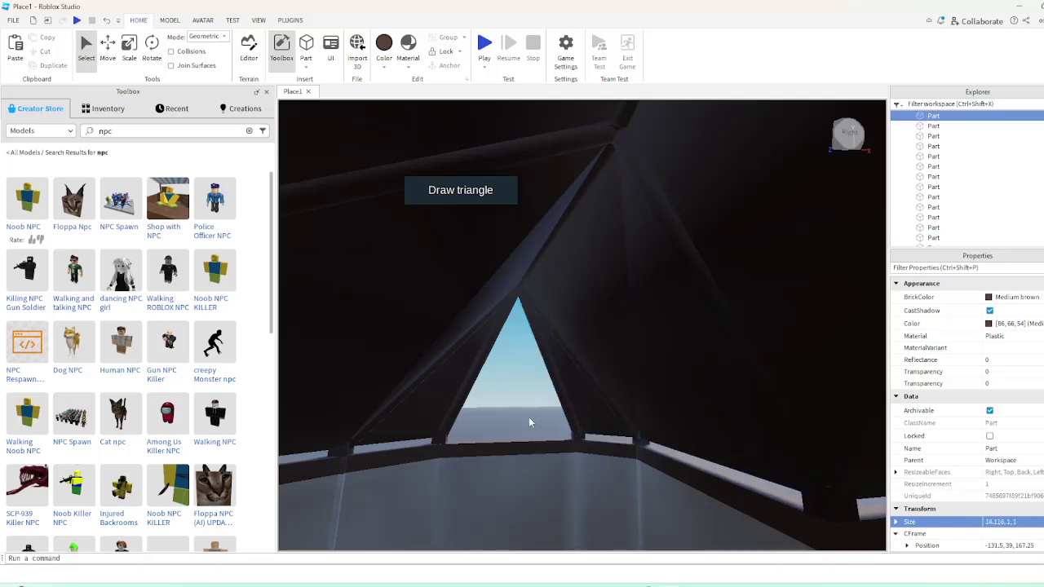
Thin the 31.329-long beam running down from the inner roof joint by setting its middle size value to 0.2
scroll(539, 429, down, 3)
scroll(576, 317, up, 3)
click(582, 285)
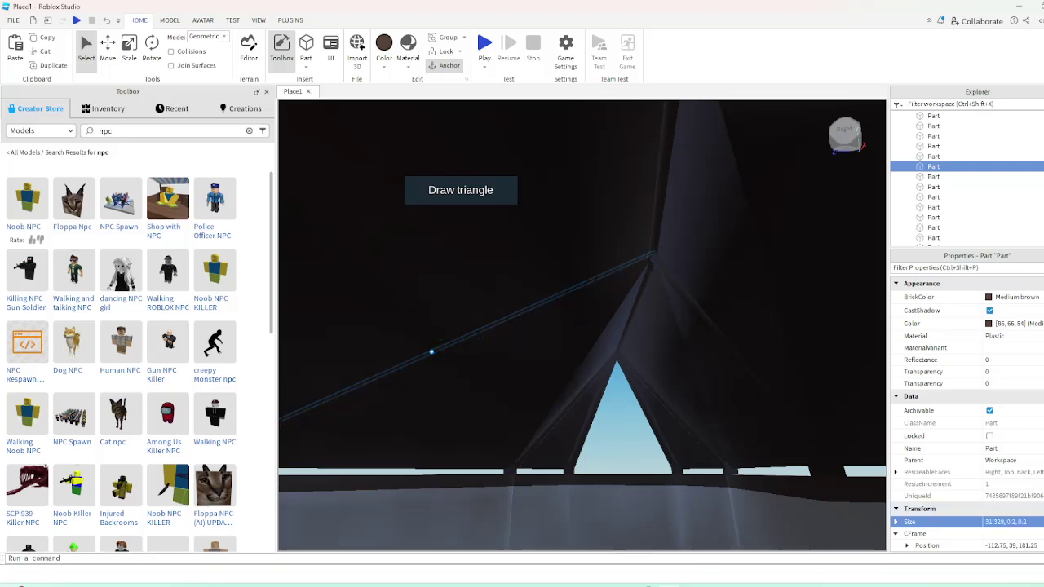
click(617, 434)
Thin the 14.543-long beam that meets the wall corner by setting its middle size value to 0.2
scroll(618, 434, down, 4)
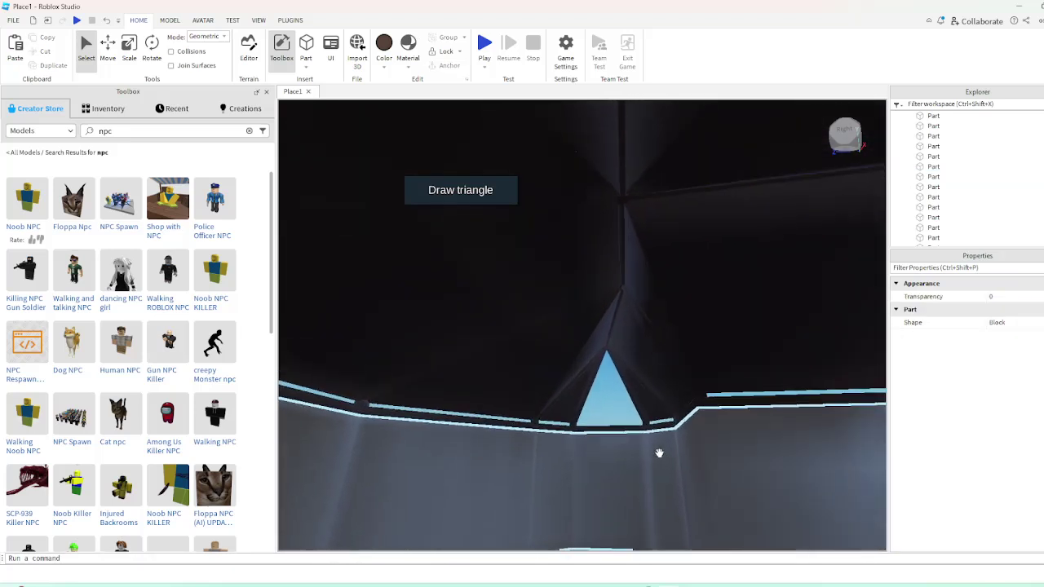
scroll(659, 454, up, 5)
right_drag(613, 427, 515, 405)
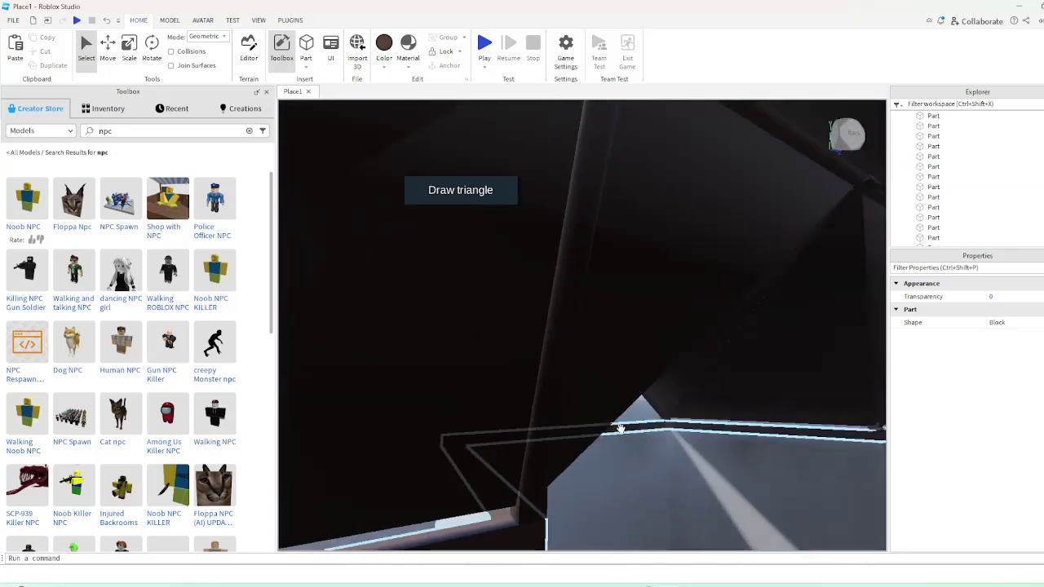
scroll(674, 483, down, 2)
click(462, 348)
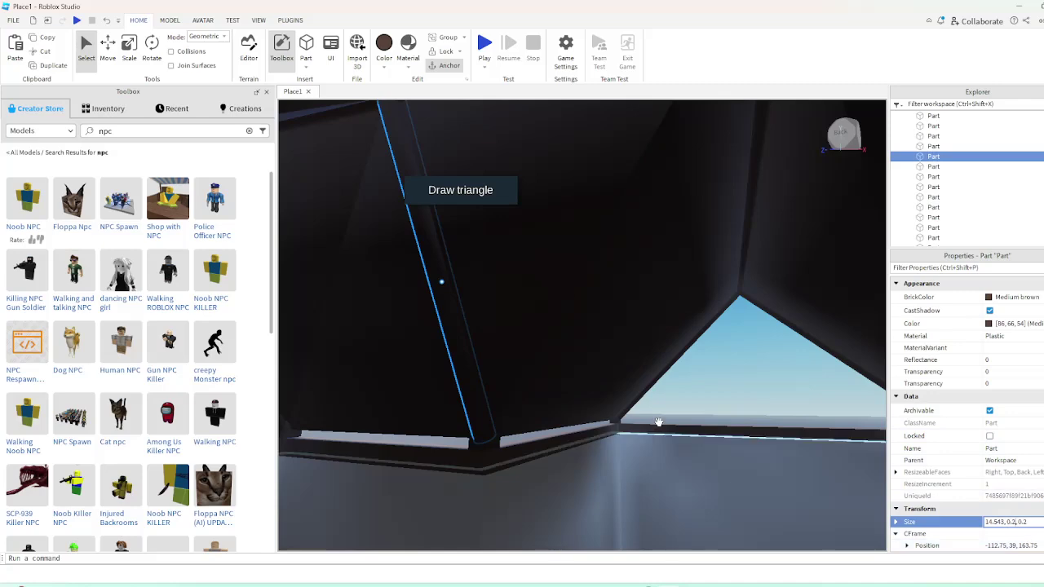
click(702, 379)
Thin the 16.591-long beam next to the triangular opening by setting its middle size value to 0.2
right_drag(702, 379, 695, 375)
scroll(694, 375, up, 1)
click(408, 396)
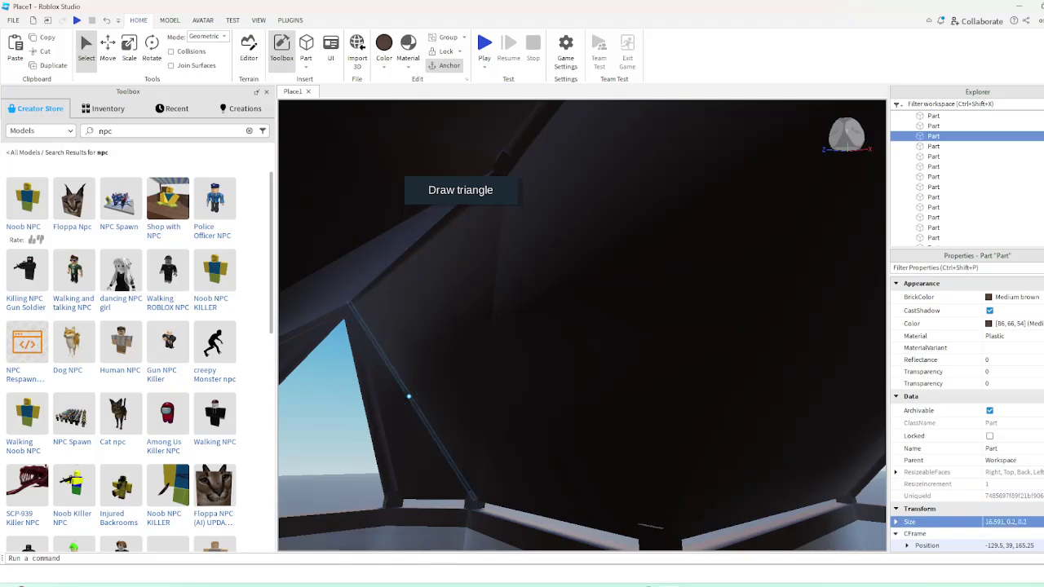
Thin the 17.183-long beam on the other side of the triangular opening by setting its middle size value to 0.2
right_drag(832, 399, 836, 400)
scroll(775, 403, down, 2)
scroll(650, 425, up, 2)
click(647, 431)
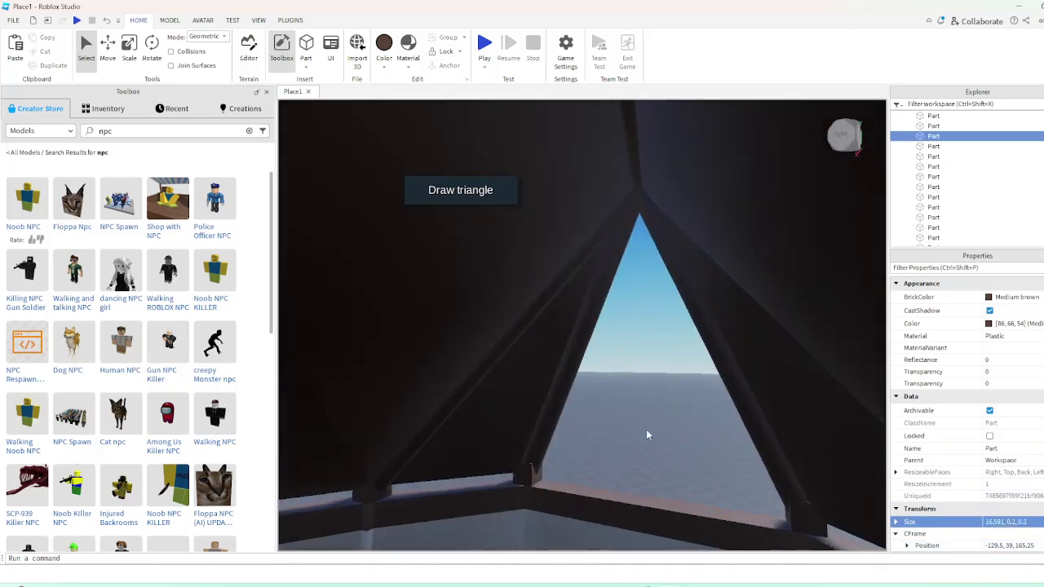
click(511, 329)
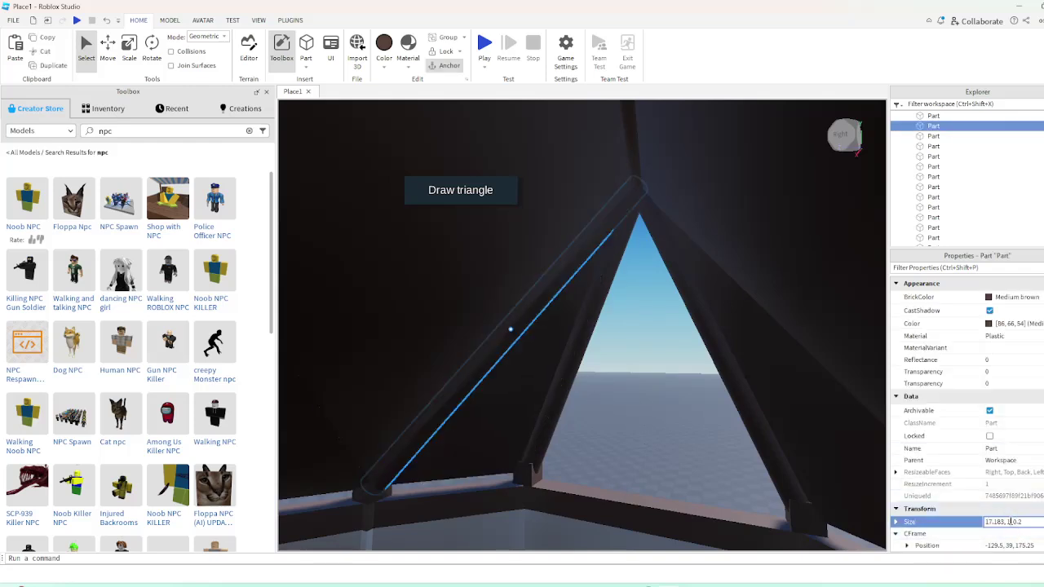
text(2)
key(Return)
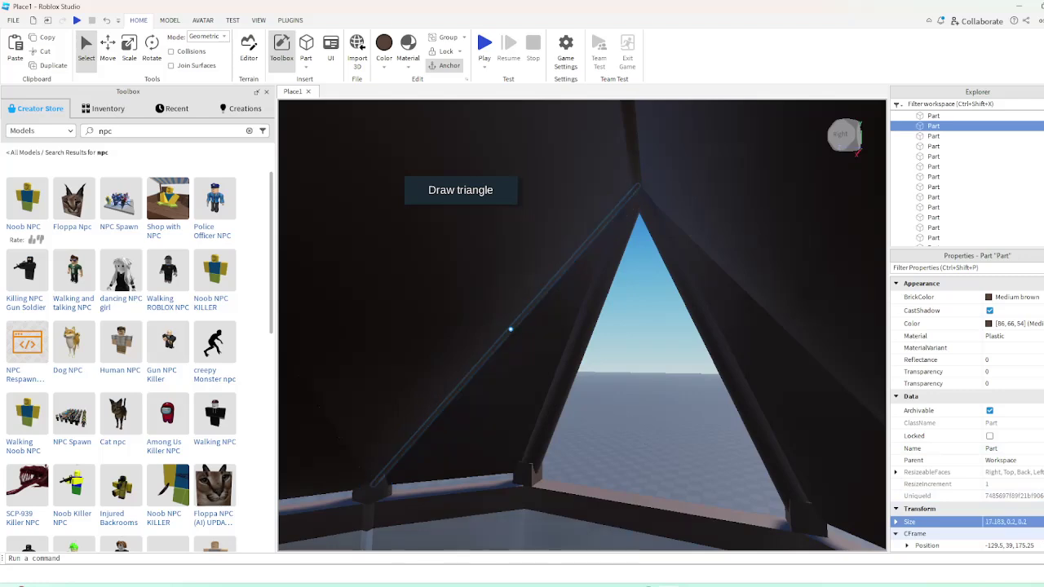
Change the shape of the two beams framing the triangular opening from cylinder to Block
click(638, 327)
click(590, 325)
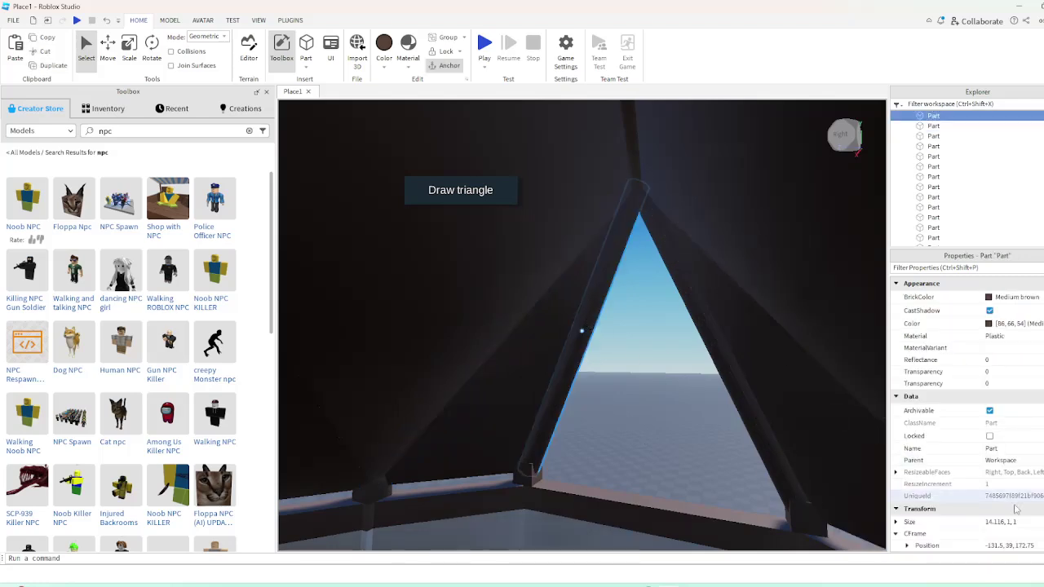
ctrl+click(731, 343)
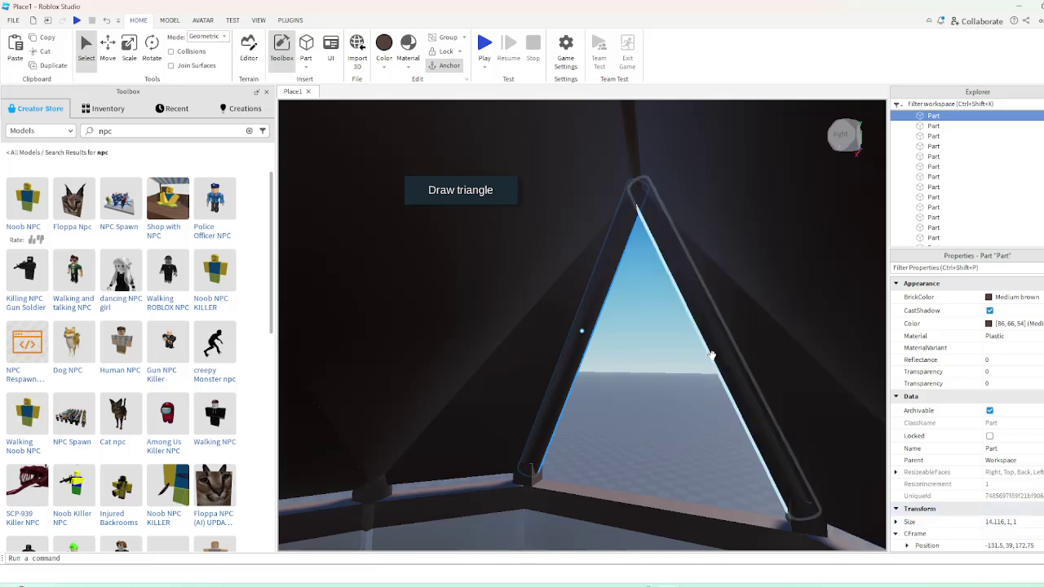
scroll(962, 474, down, 6)
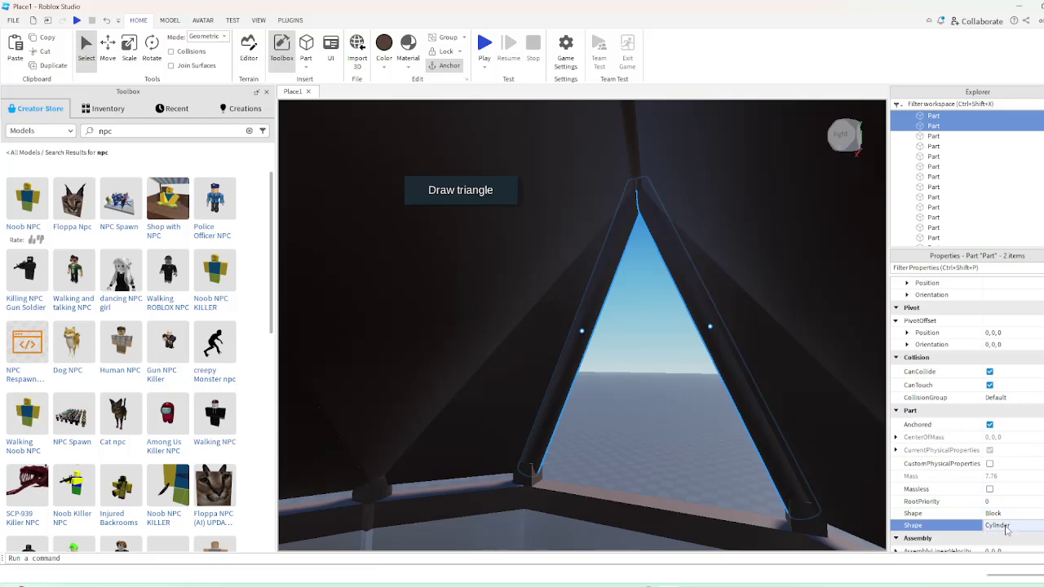
click(1003, 546)
click(718, 496)
Change the shape of the two sloping edge beams on the right-side gable to Block
scroll(690, 491, down, 5)
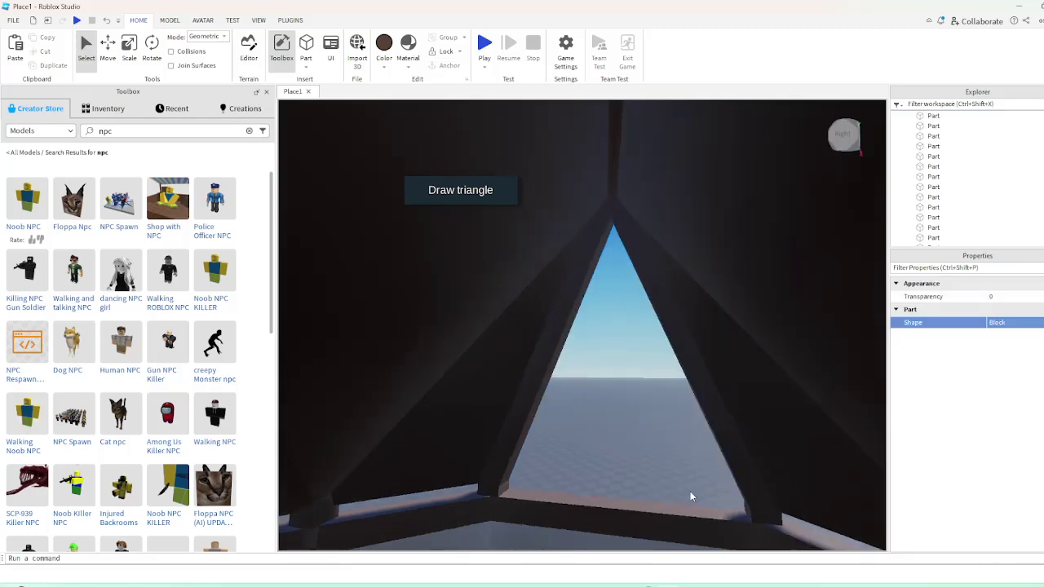
right_drag(691, 491, 690, 491)
scroll(585, 443, down, 8)
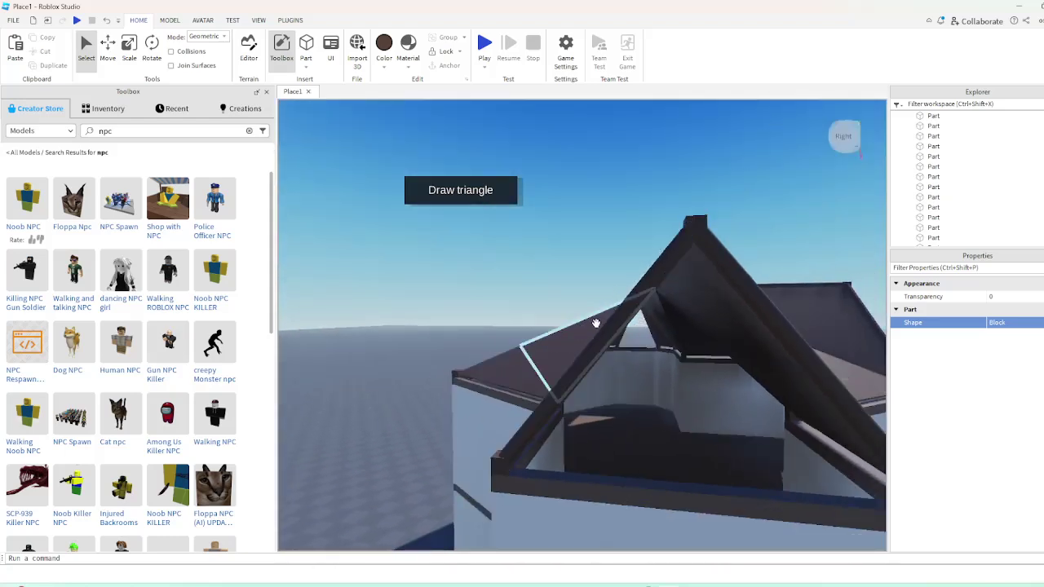
click(624, 317)
shift+click(725, 265)
scroll(1008, 491, down, 3)
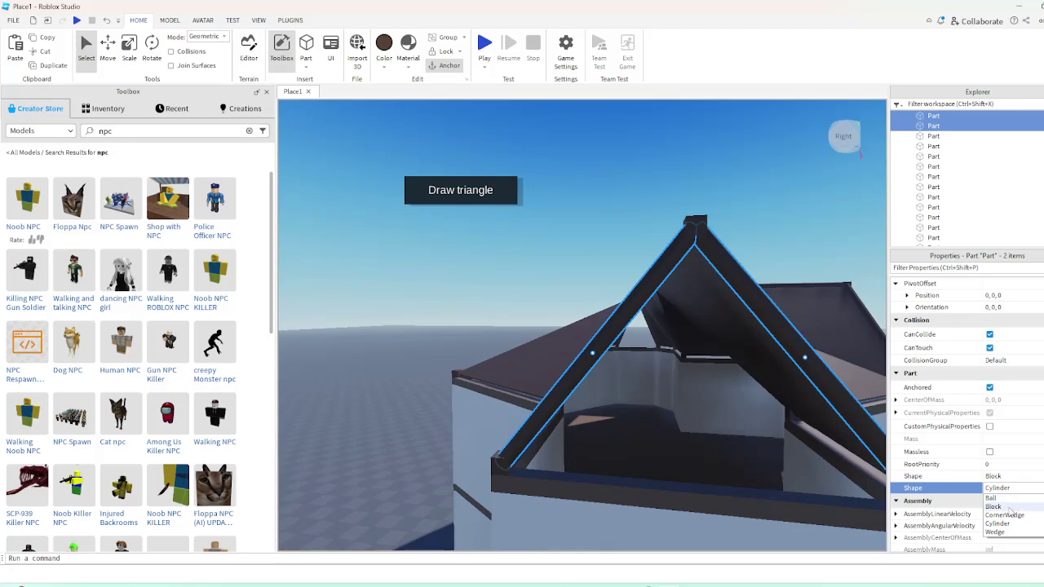
click(1010, 507)
click(776, 247)
Change the shape of the two sloping edge beams on the front gable to Block
scroll(771, 243, down, 6)
scroll(781, 235, up, 6)
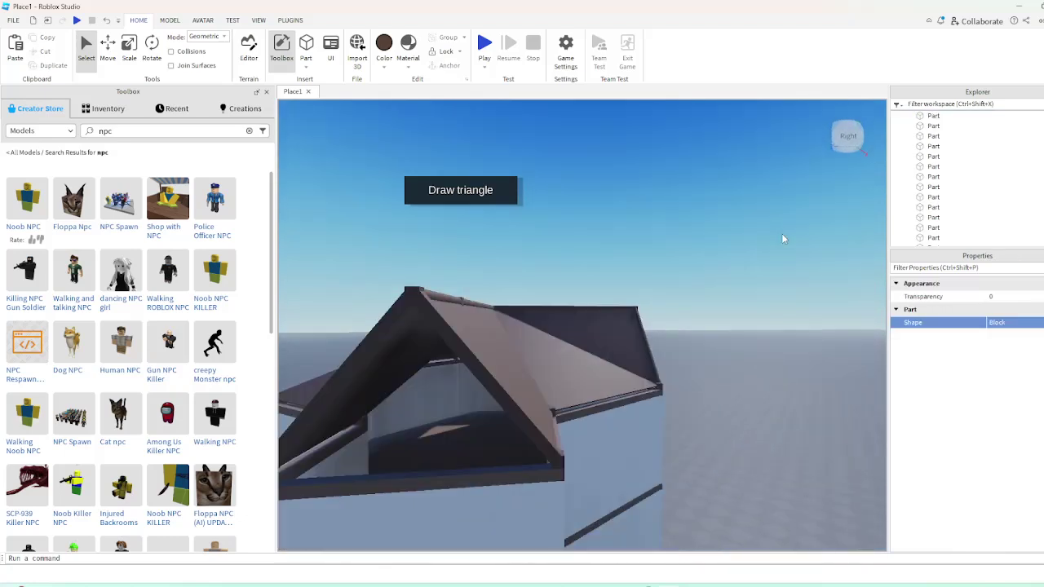
key(d)
right_drag(782, 234, 782, 234)
key(d)
scroll(781, 234, down, 4)
click(494, 290)
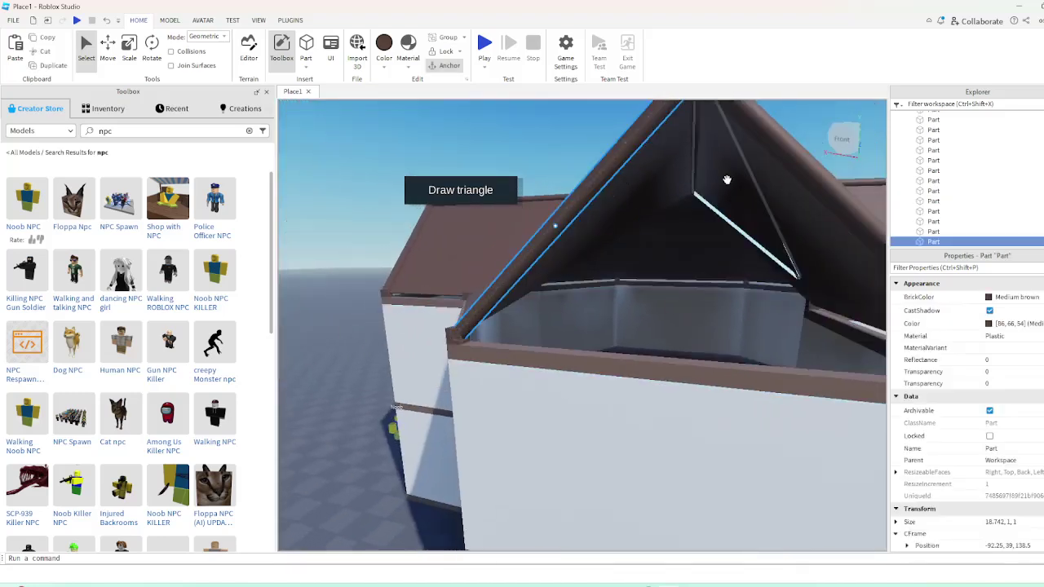
ctrl+click(770, 152)
scroll(1013, 493, down, 10)
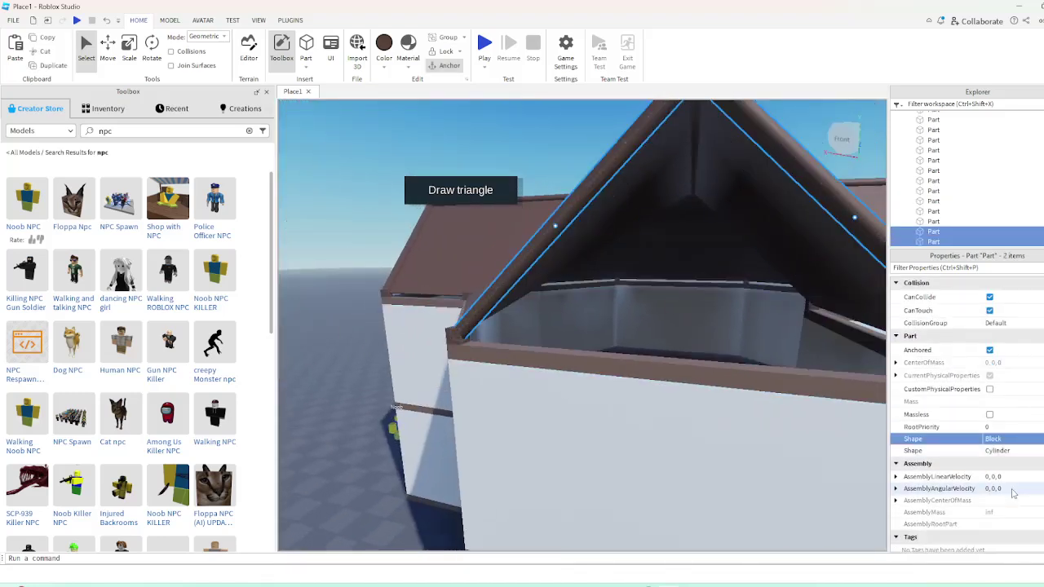
click(1016, 463)
right_drag(700, 246, 700, 246)
scroll(700, 245, down, 3)
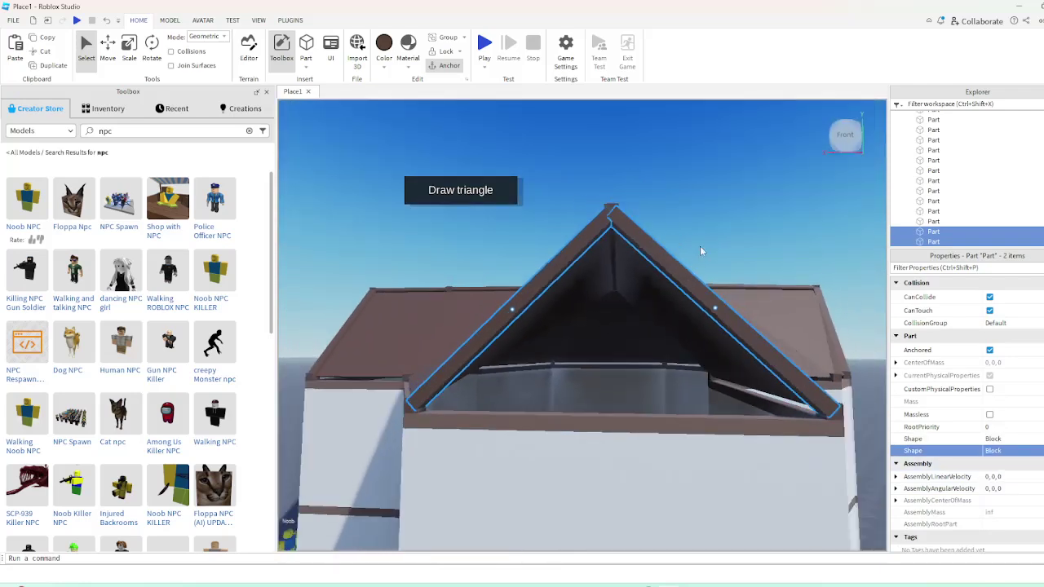
click(702, 236)
Examine the remaining roof beams and ridge joints from outside, from inside and from above
scroll(702, 234, down, 4)
key(a)
scroll(673, 258, up, 8)
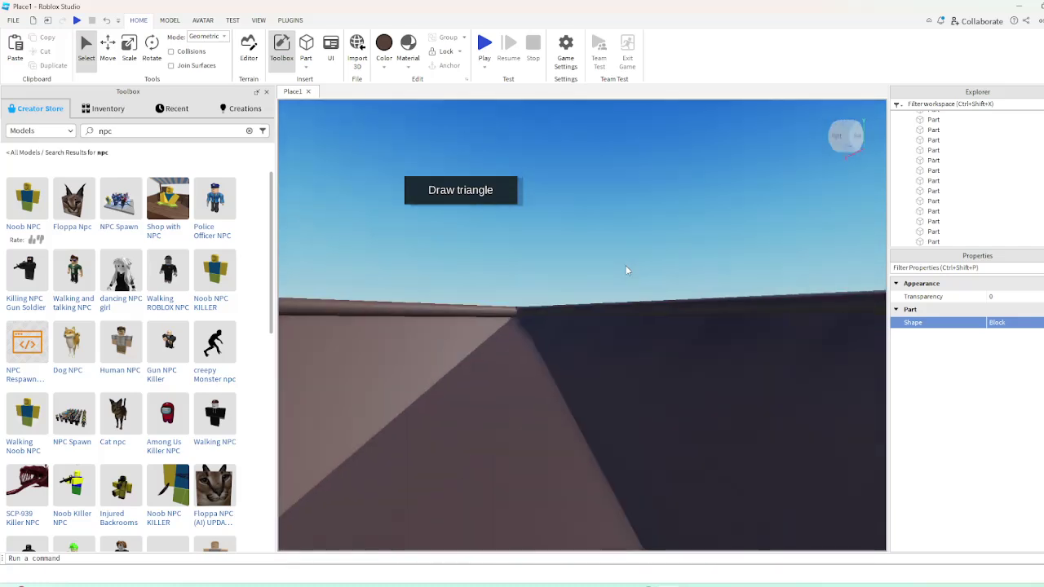
right_drag(661, 245, 662, 248)
scroll(757, 252, up, 5)
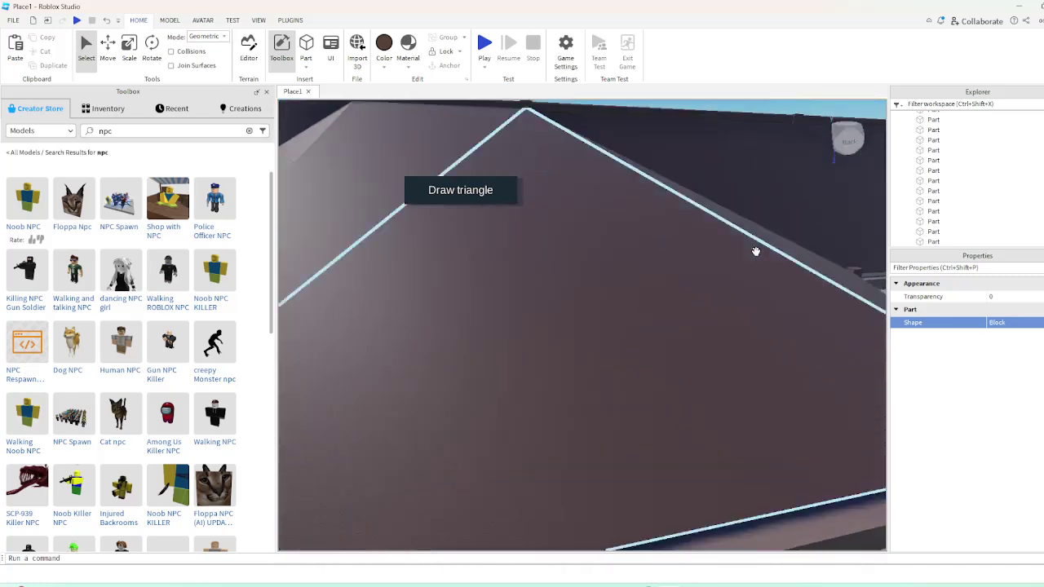
scroll(756, 253, up, 4)
right_drag(757, 252, 757, 252)
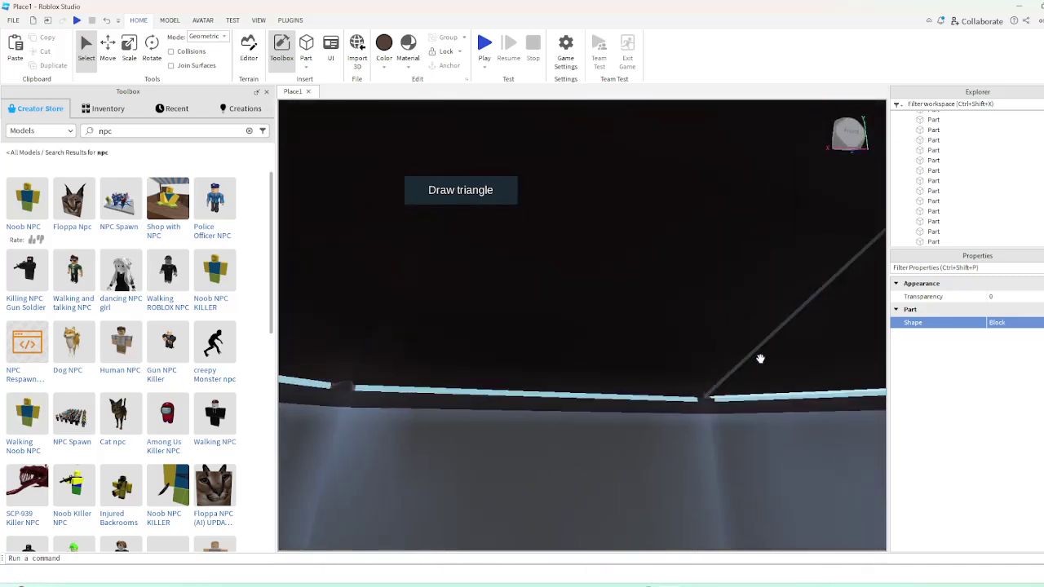
right_drag(749, 370, 750, 371)
right_drag(550, 448, 550, 448)
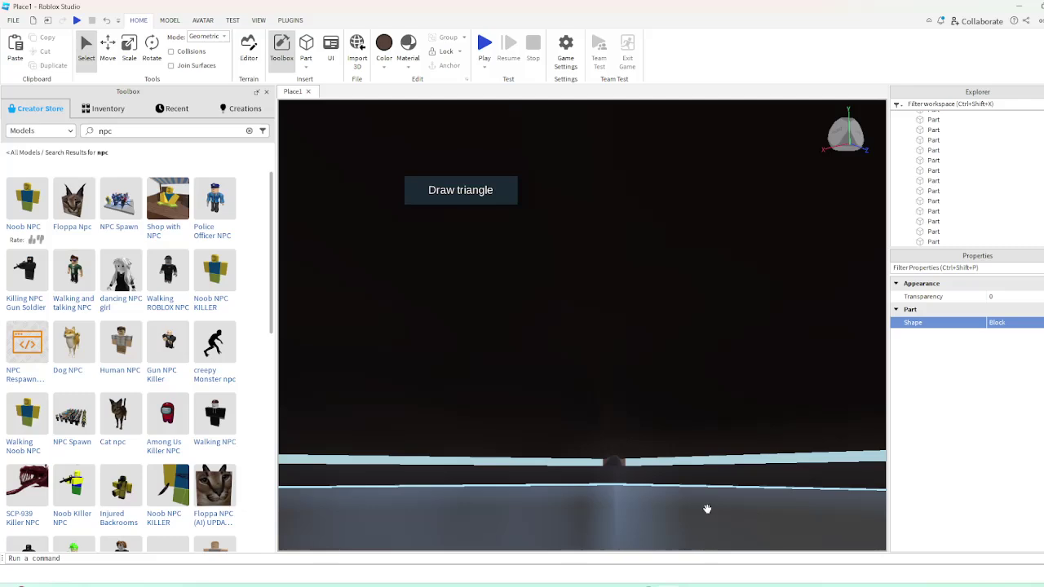
right_drag(708, 509, 550, 235)
click(628, 178)
right_drag(643, 326, 643, 326)
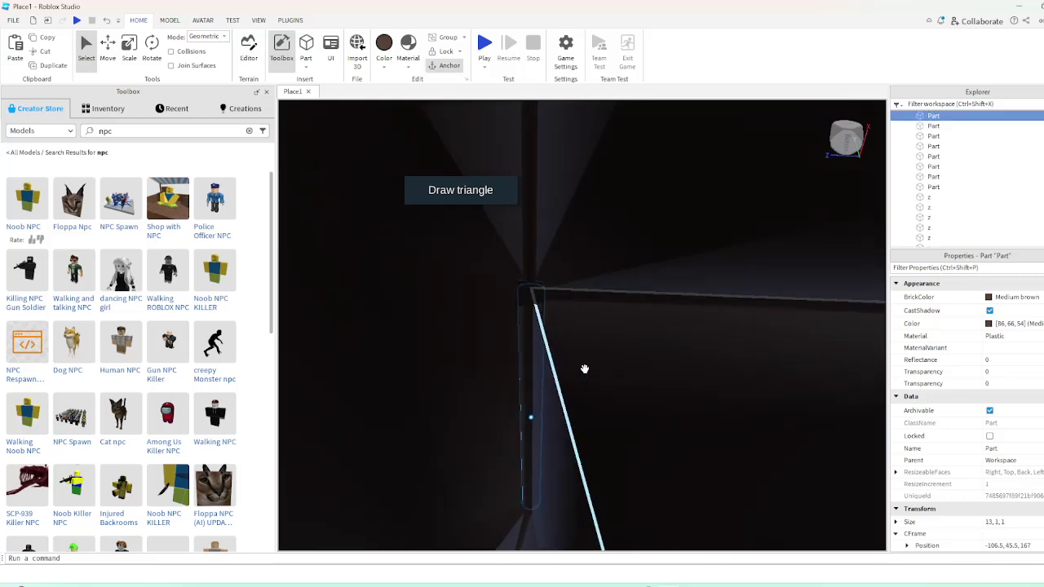
right_drag(585, 368, 585, 367)
scroll(636, 246, down, 2)
scroll(633, 250, down, 3)
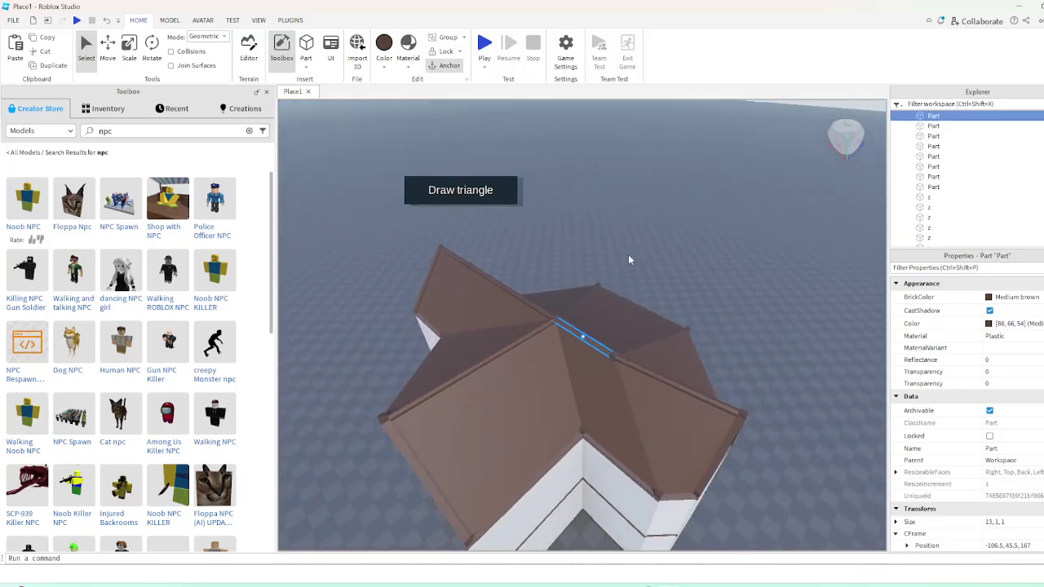
scroll(625, 256, up, 2)
click(620, 262)
Change the shape of the ridge beams along the top of all roof sections from cylinder to Block
right_drag(619, 262, 619, 263)
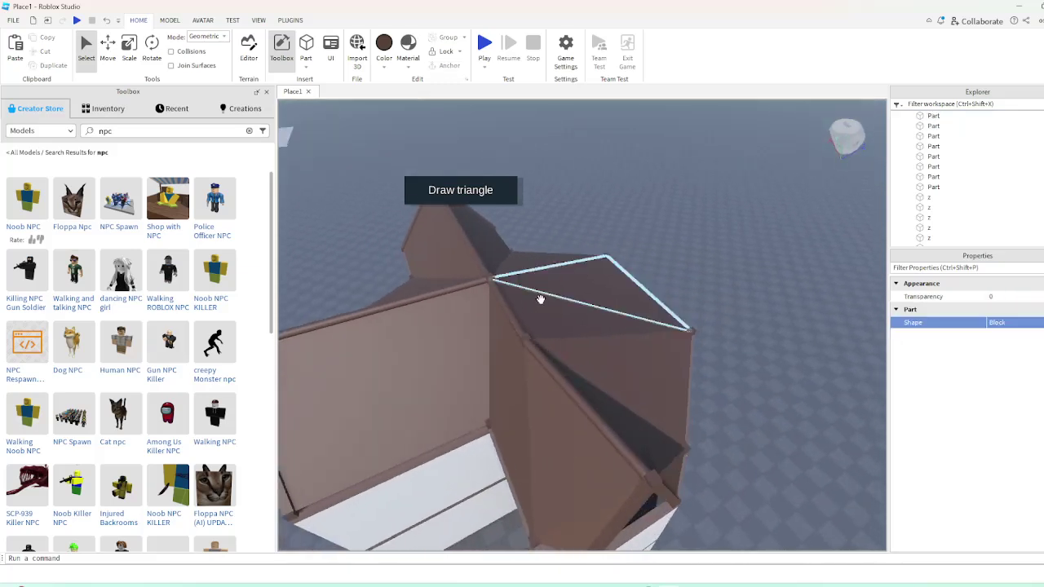
click(505, 302)
right_drag(525, 296, 525, 296)
ctrl+click(588, 235)
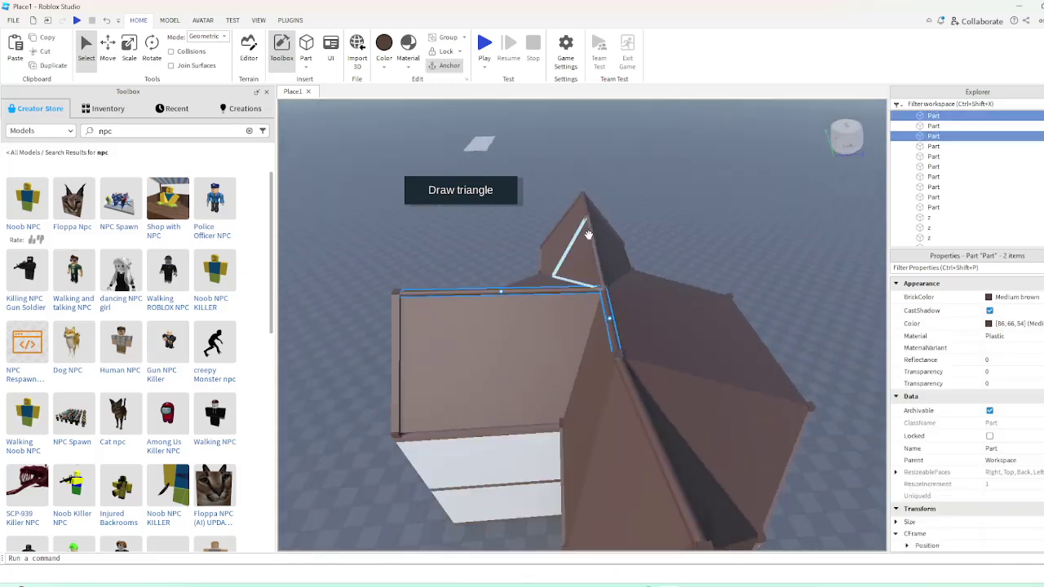
ctrl+click(585, 207)
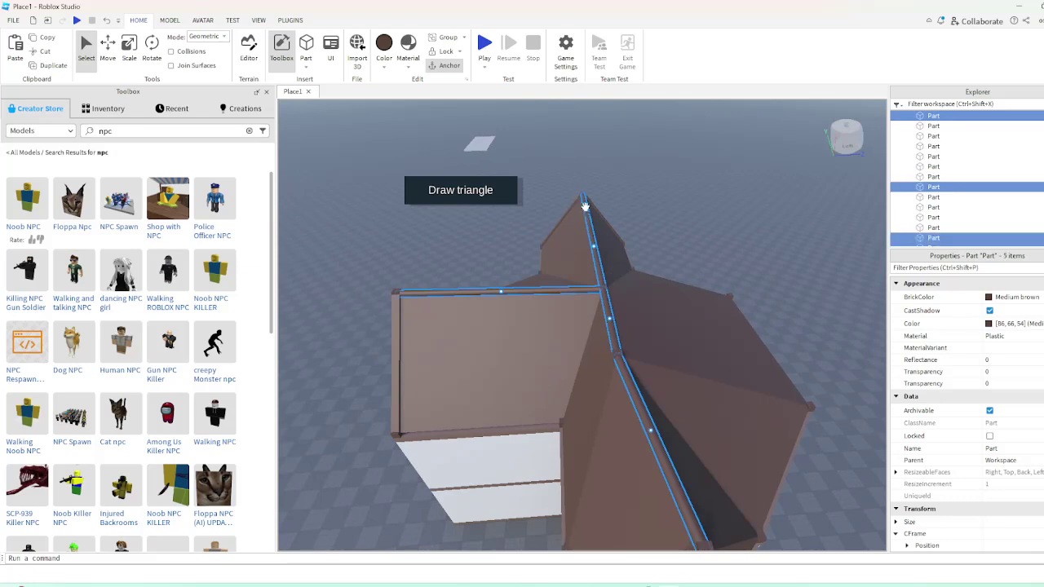
scroll(1013, 472, down, 7)
scroll(1008, 468, down, 3)
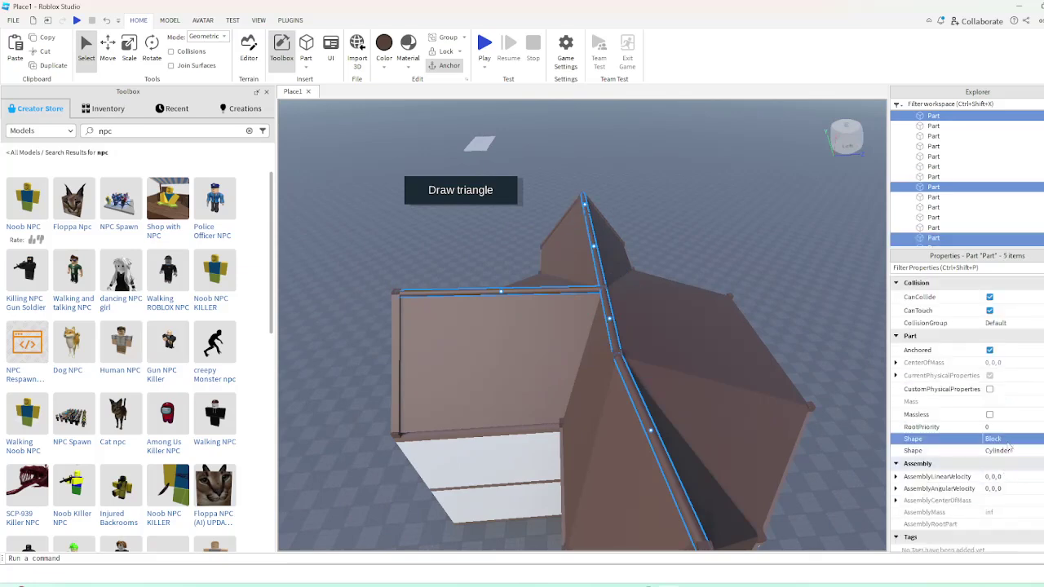
click(1008, 450)
click(997, 471)
click(792, 305)
Examine the reshaped roof beams and the whole house from above, from underneath and from outside
key(w)
right_drag(762, 342, 762, 342)
scroll(762, 342, down, 4)
right_drag(713, 378, 713, 378)
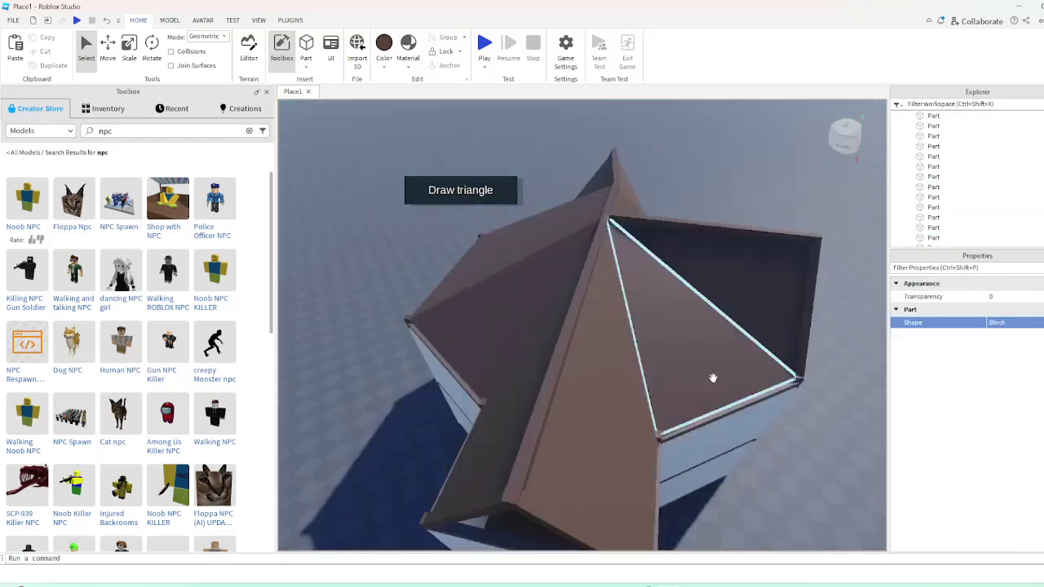
scroll(713, 378, up, 5)
right_drag(652, 462, 652, 462)
right_drag(622, 511, 622, 510)
right_drag(519, 290, 522, 413)
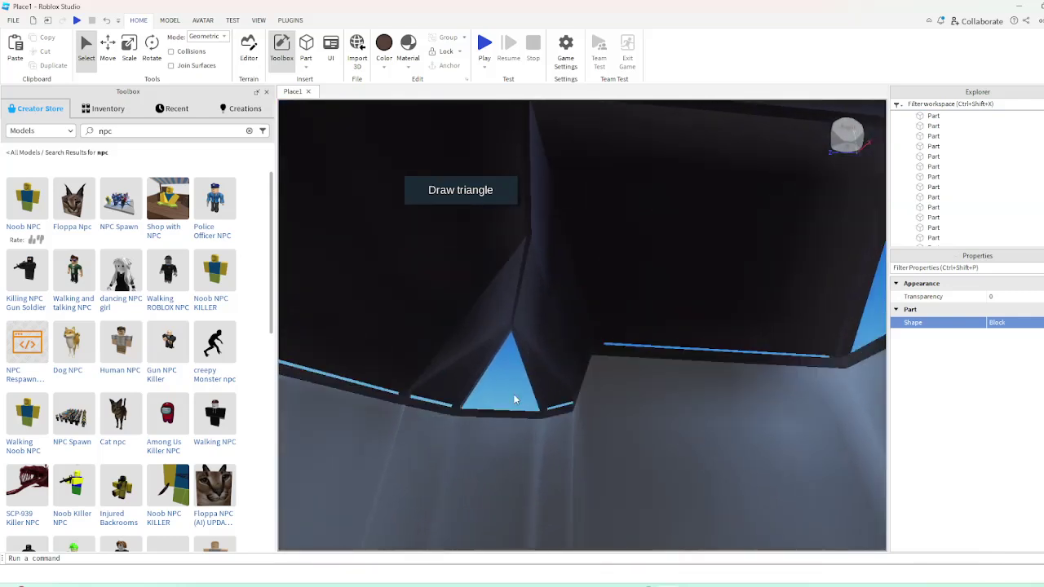
scroll(514, 399, down, 15)
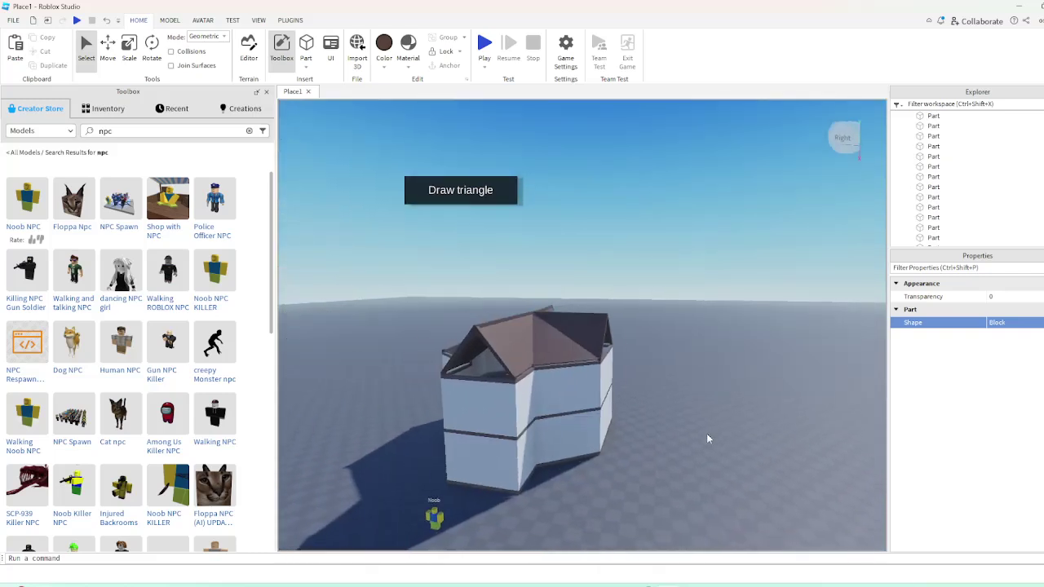
scroll(695, 442, up, 6)
right_drag(695, 442, 695, 441)
scroll(695, 441, down, 8)
scroll(695, 441, up, 8)
scroll(694, 442, down, 8)
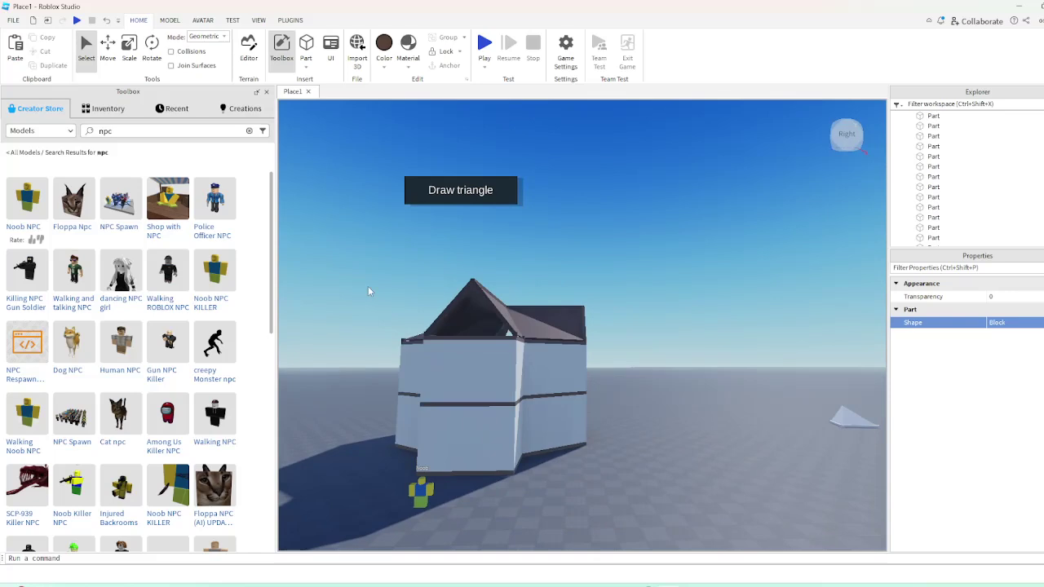
Group all the roof beams, joints and triangle panels into one model
key(w)
key(a)
key(s)
mouse_move(372, 291)
right_down()
mouse_move(376, 304)
mouse_move(370, 297)
right_up()
drag(362, 282, 677, 386)
scroll(583, 429, up, 3)
right_drag(583, 429, 581, 408)
click(365, 352)
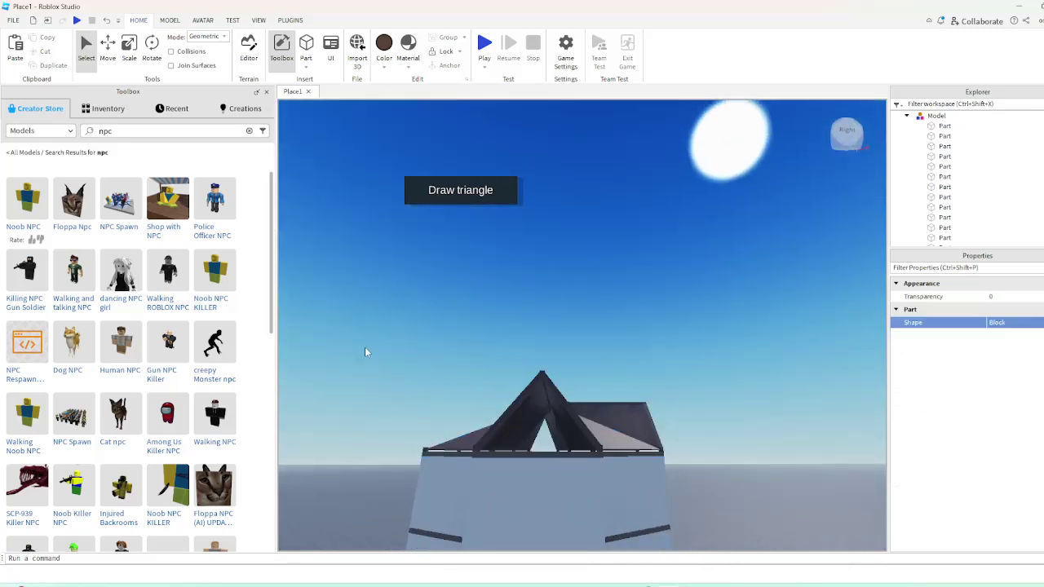
drag(365, 351, 700, 457)
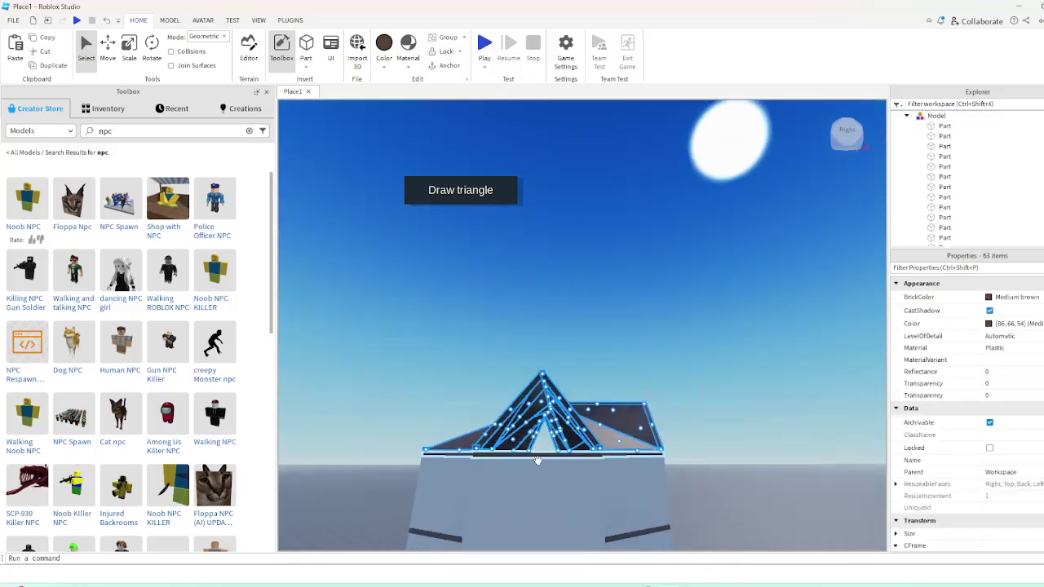
key(ctrl+g)
click(723, 433)
click(562, 450)
Filter the workspace objects for "z" and delete all the matching leftover parts
scroll(571, 461, up, 4)
right_drag(570, 457, 573, 462)
scroll(573, 461, down, 5)
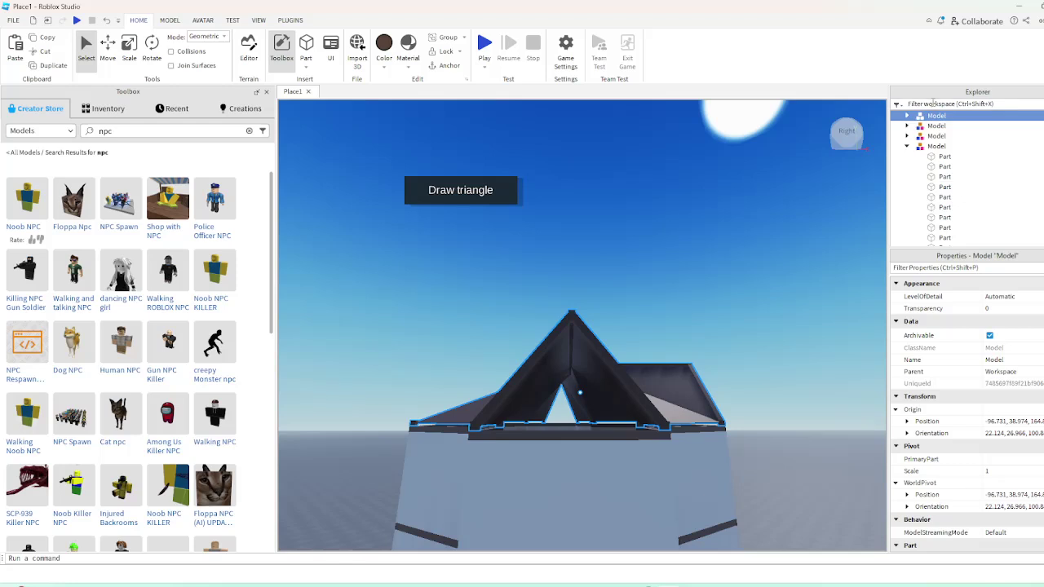
text(z)
drag(1006, 150, 963, 252)
key(Delete)
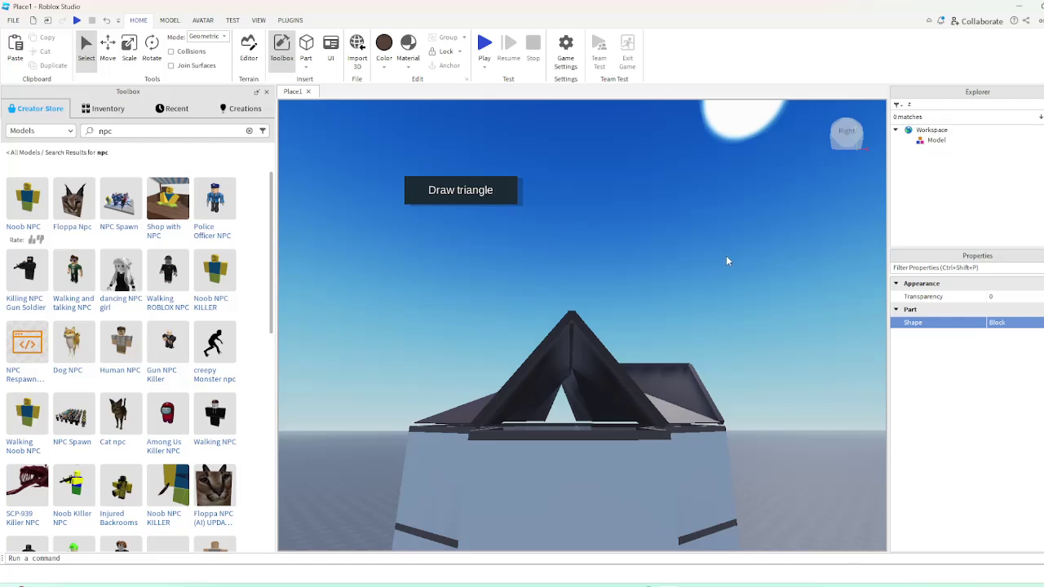
Lower the grouped roof model by 1 stud onto the top of the house walls
key(w)
key(w)
right_drag(716, 258, 627, 332)
scroll(628, 330, down, 5)
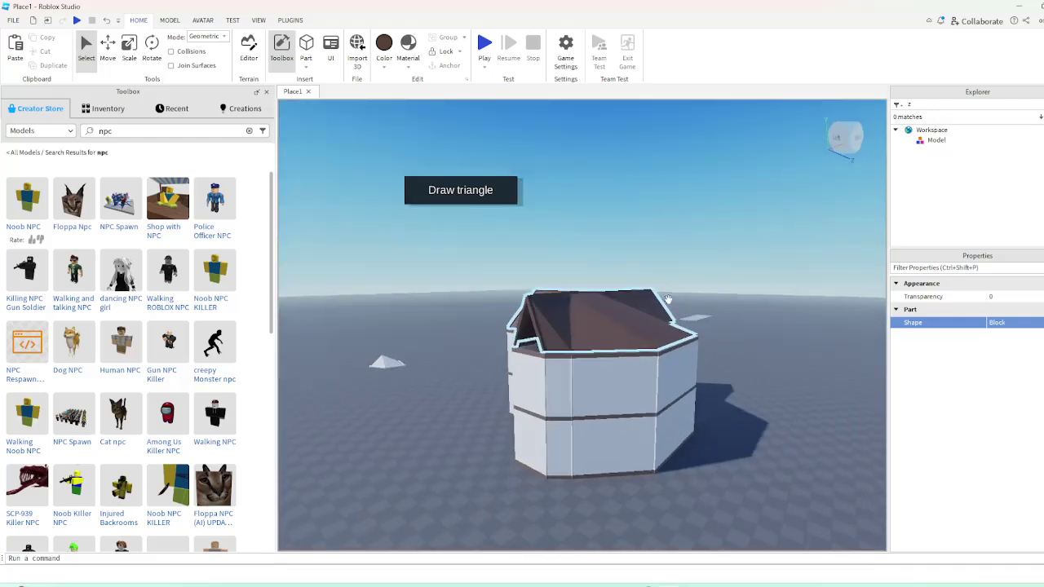
scroll(660, 261, up, 4)
click(571, 361)
scroll(571, 360, up, 4)
right_drag(571, 360, 573, 359)
scroll(573, 359, down, 5)
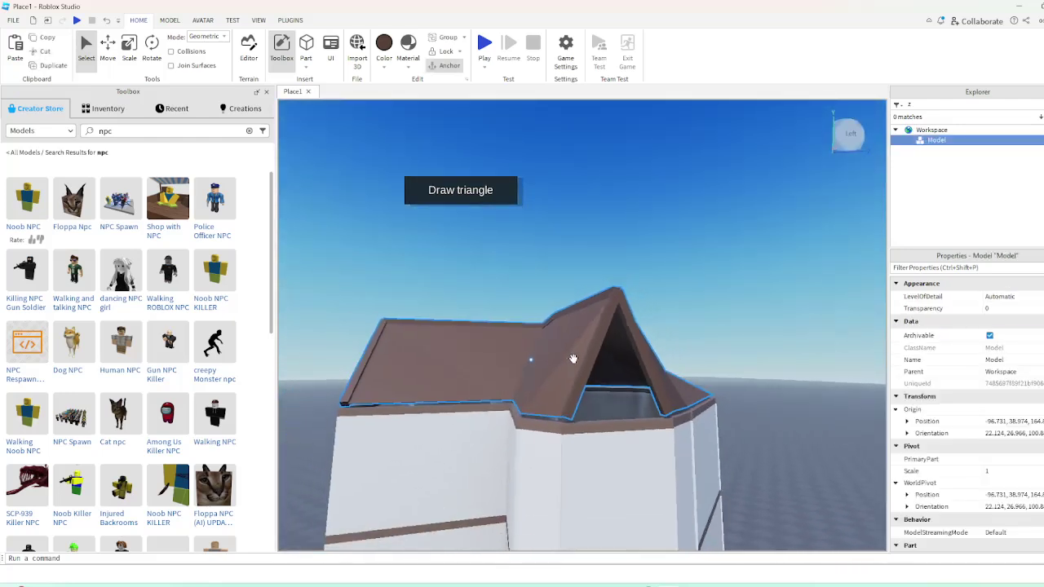
key(a)
click(103, 61)
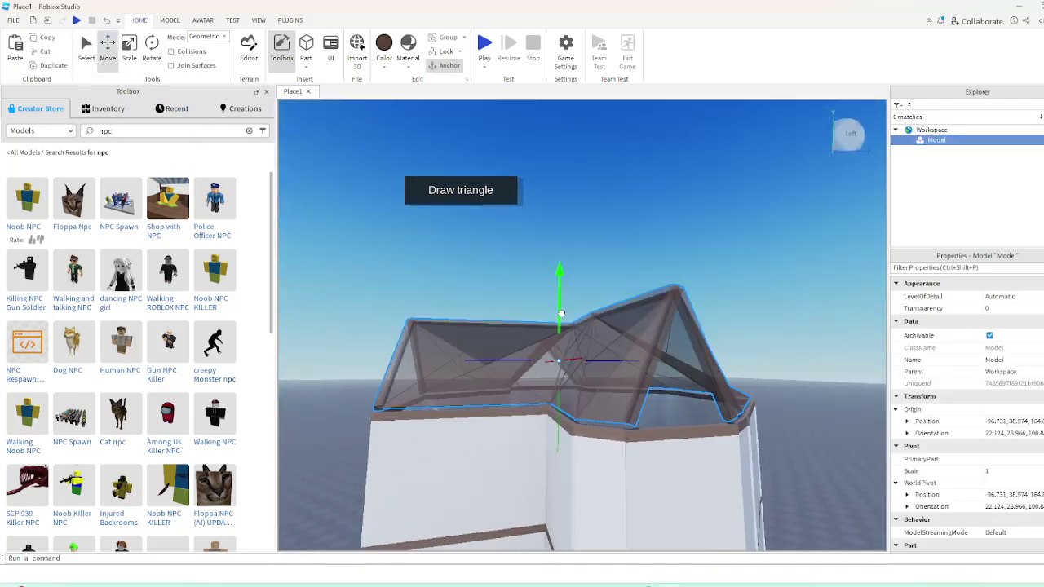
click(647, 291)
Examine how the lowered roof sits on the walls from several sides of the house
scroll(647, 291, up, 4)
right_drag(647, 291, 650, 292)
scroll(647, 291, down, 8)
scroll(650, 292, up, 5)
scroll(649, 292, down, 5)
key(w)
right_drag(649, 289, 657, 310)
key(s)
key(w)
key(w)
key(s)
key(d)
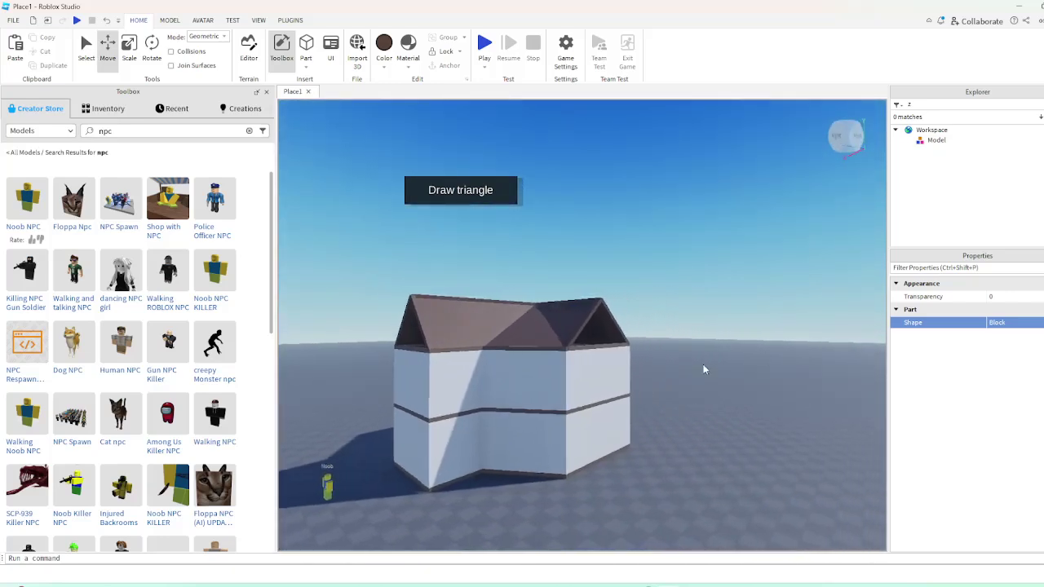
Try to stretch the upper wall's corner block down to the ground as a 32.5-stud vertical post
right_drag(705, 368, 694, 368)
key(w)
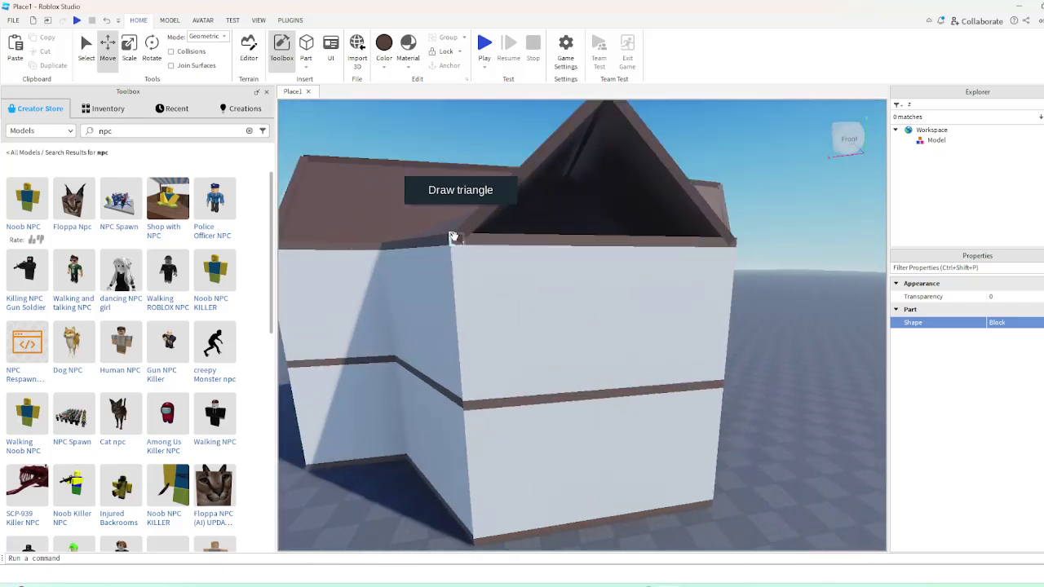
click(454, 238)
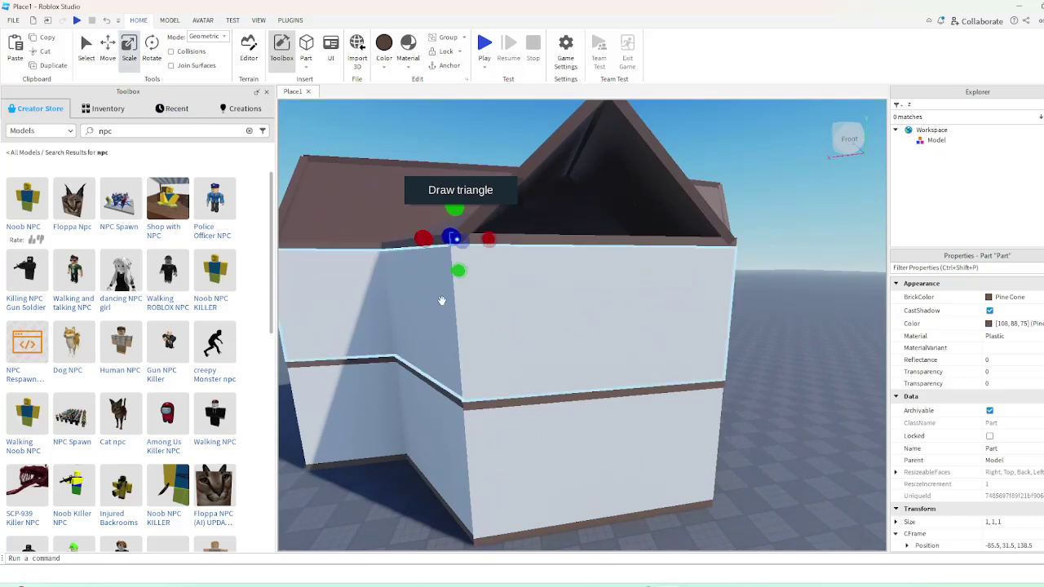
drag(486, 364, 499, 407)
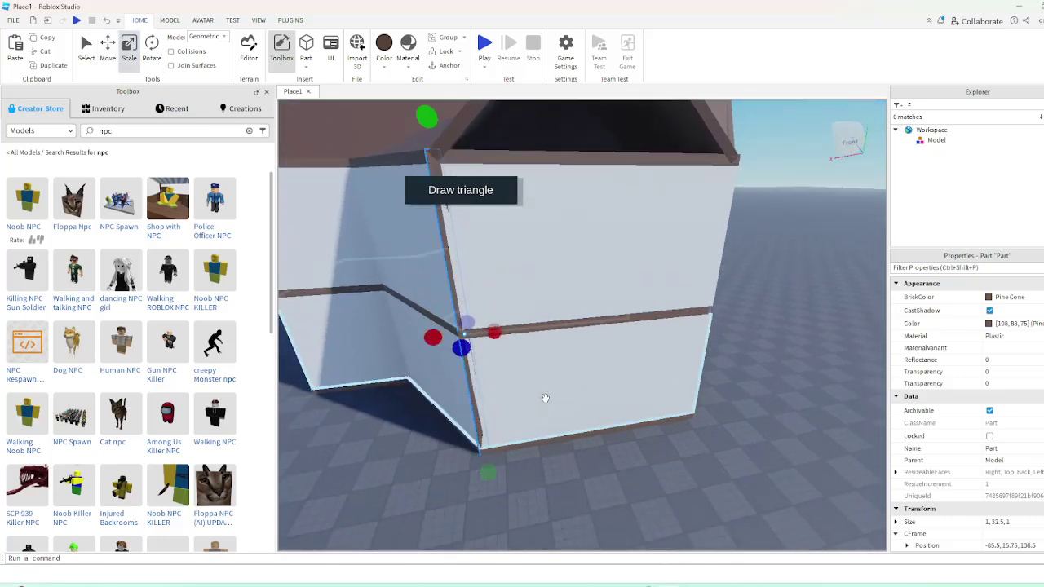
right_drag(545, 398, 546, 399)
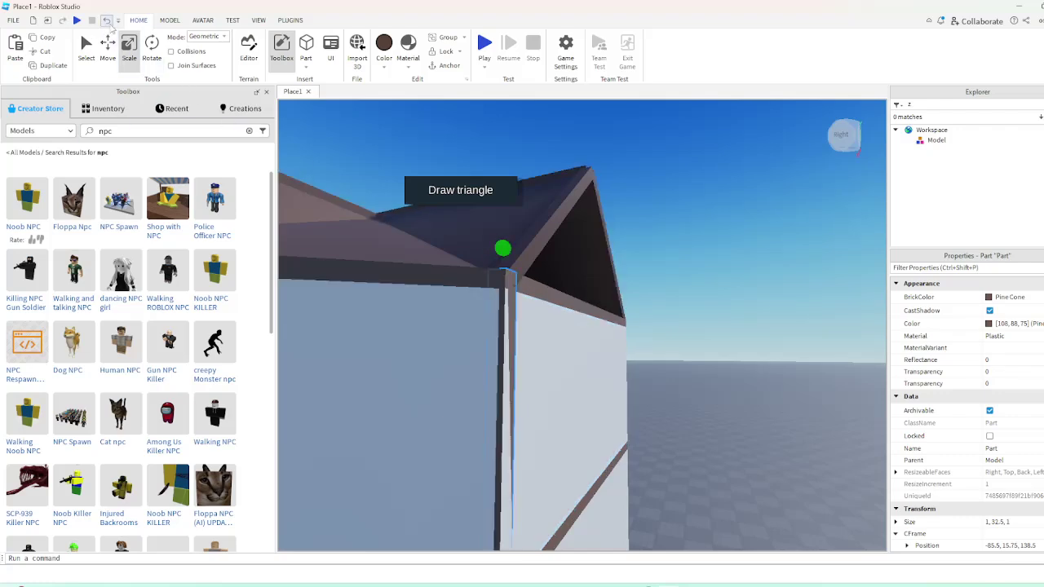
right_drag(685, 294, 699, 305)
scroll(699, 305, down, 6)
click(729, 382)
scroll(693, 326, down, 1)
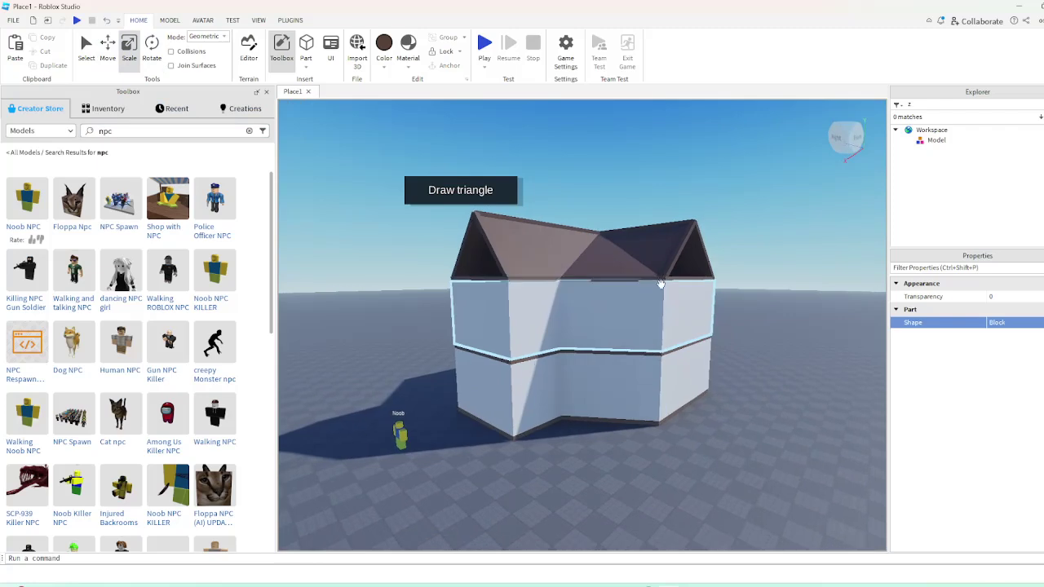
click(663, 280)
click(108, 20)
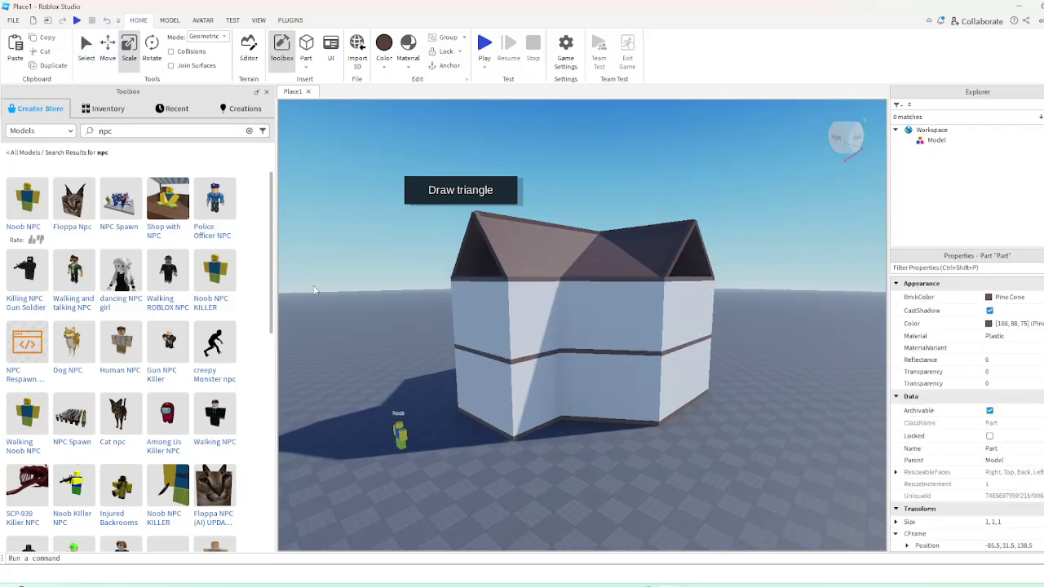
Fill the open triangular gable between its two sloping edges using GapFill with default direction and one-stud thickness
click(526, 268)
right_drag(525, 269, 507, 257)
scroll(522, 266, up, 2)
click(291, 20)
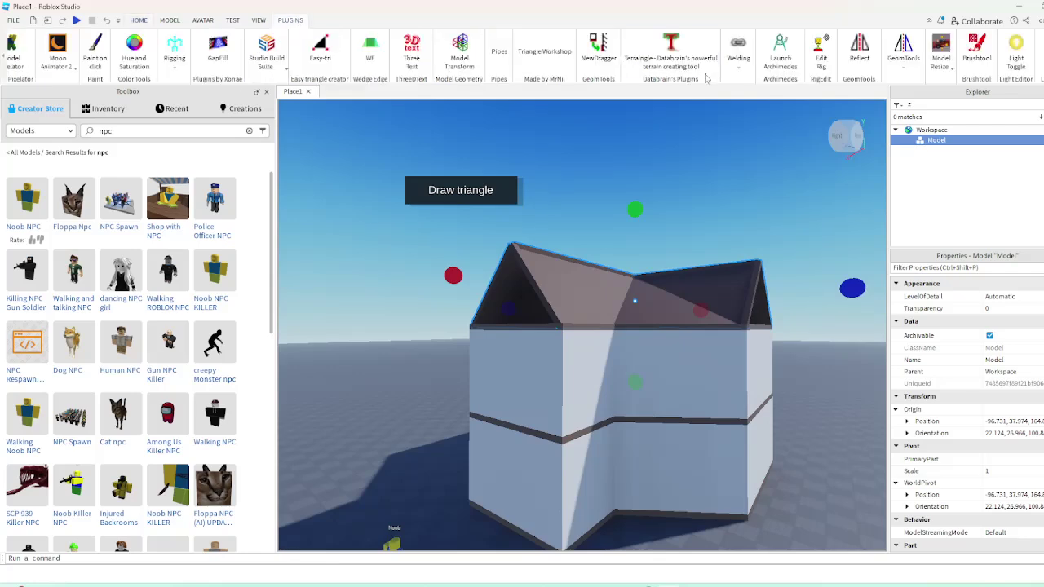
click(955, 99)
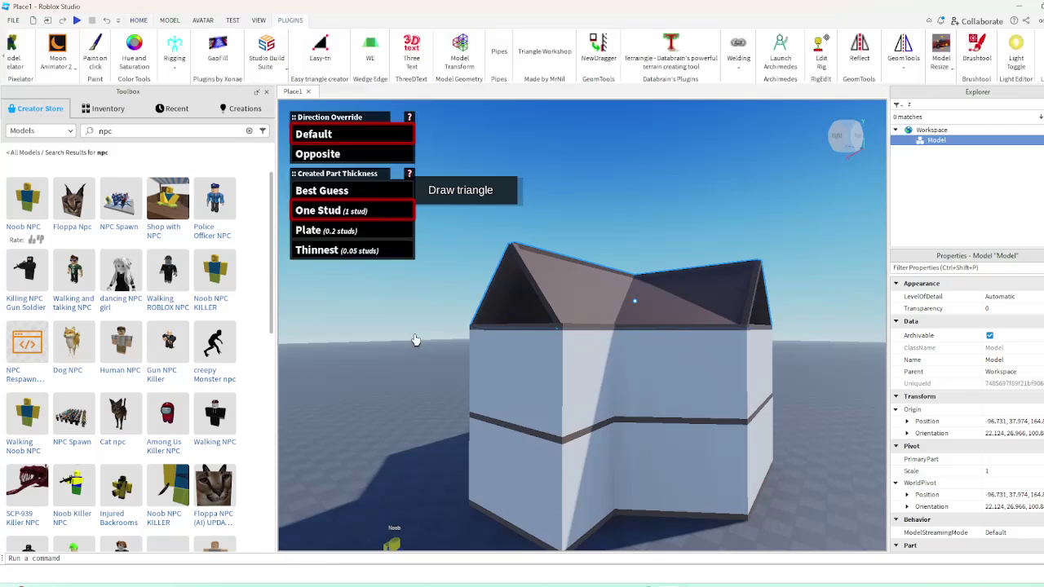
scroll(416, 340, up, 10)
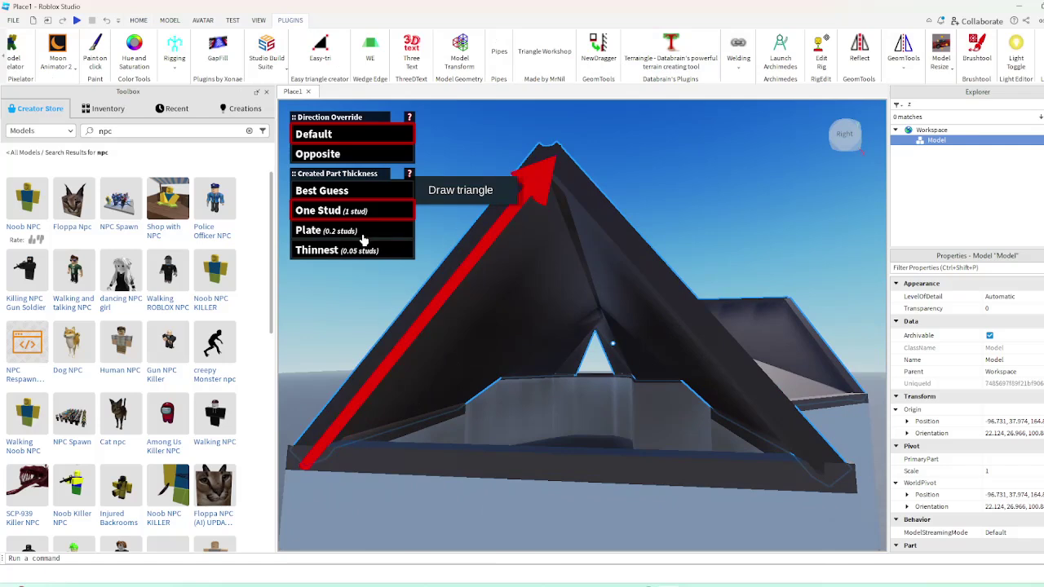
click(604, 261)
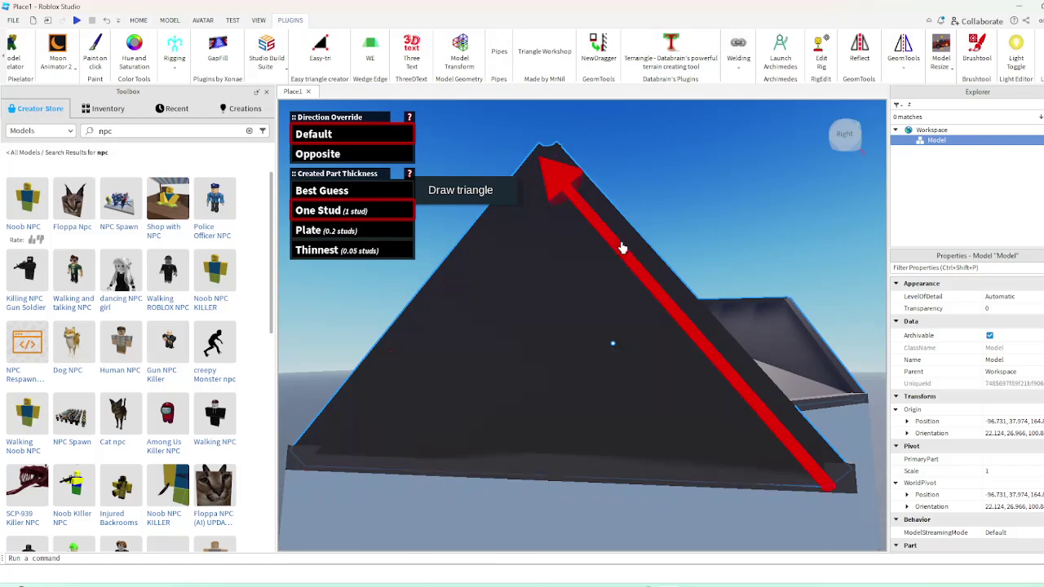
Select both wedges filling the gable and try to recolour them from the colour palette
click(139, 21)
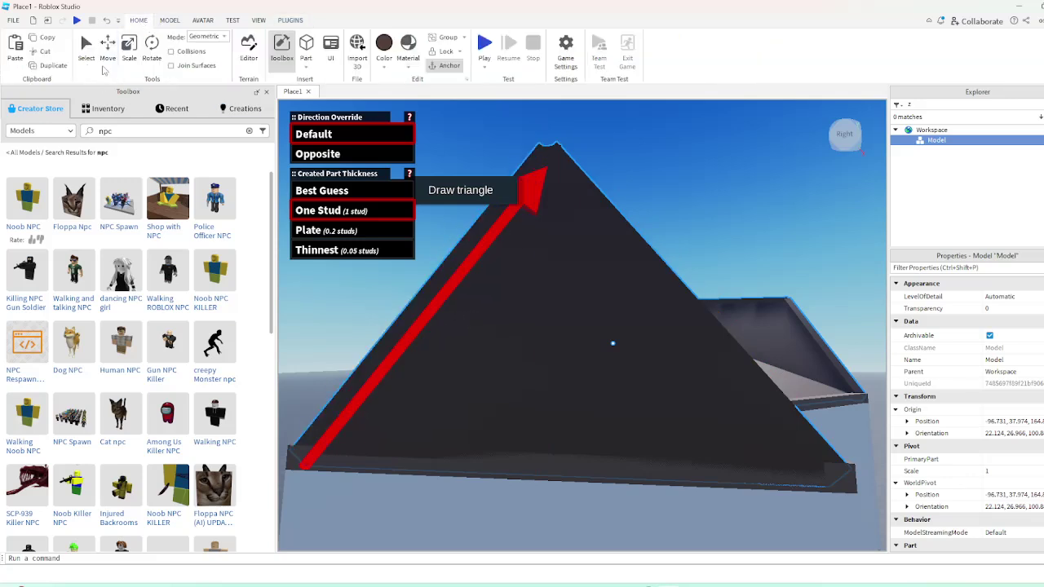
click(88, 56)
click(474, 326)
shift+click(550, 248)
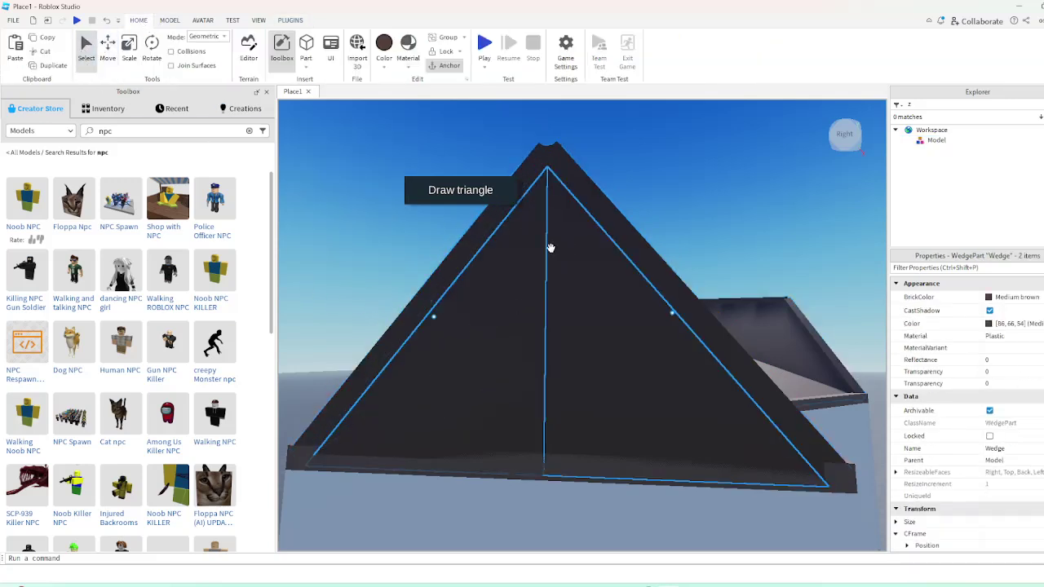
click(384, 62)
click(416, 503)
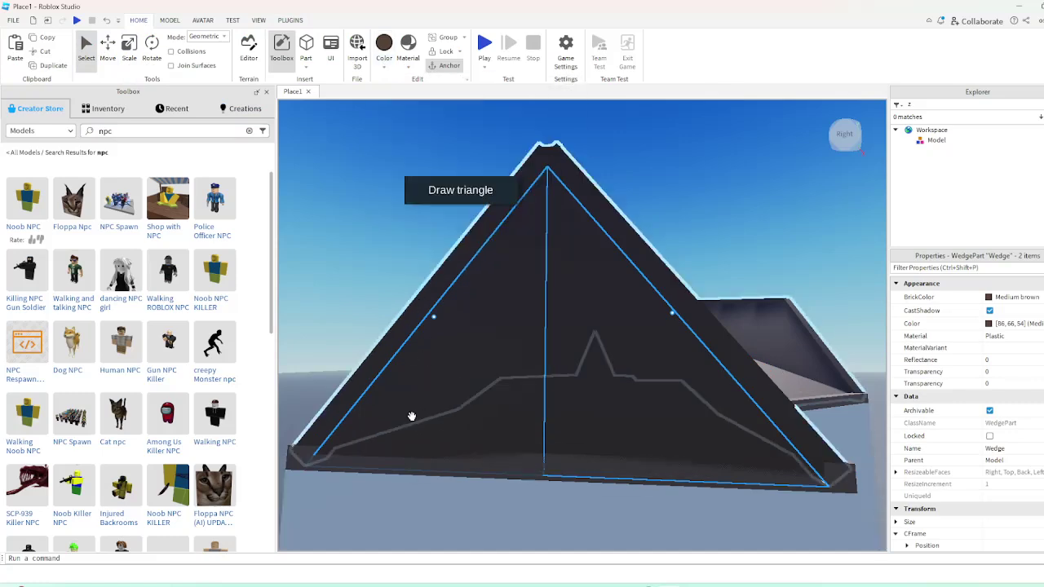
Copy the colour value 205, 205, 205 from the wall panel below the filled gable
click(442, 501)
scroll(985, 457, down, 1)
right_drag(635, 498, 611, 498)
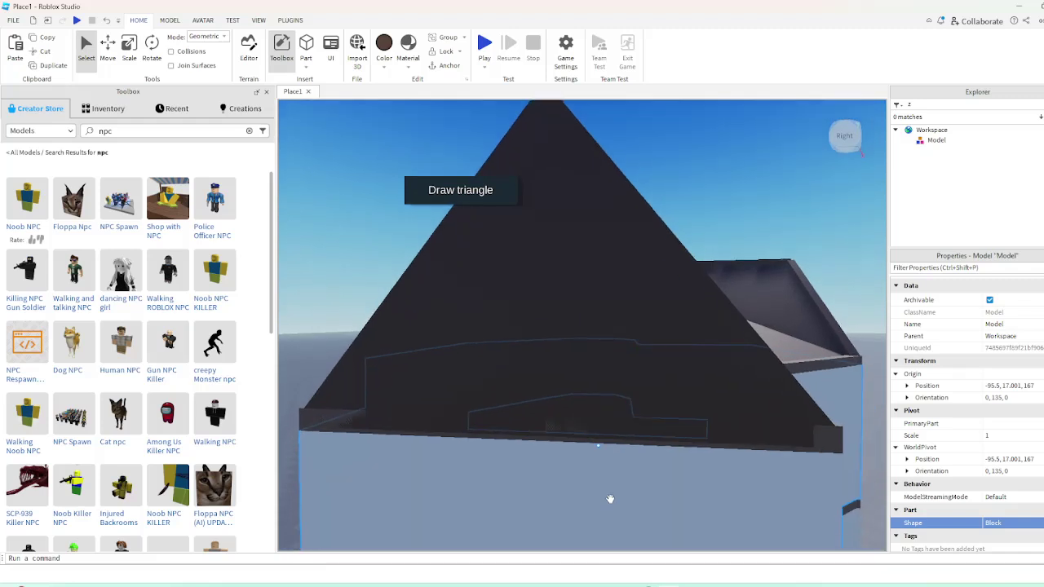
alt+click(596, 481)
scroll(1009, 377, up, 1)
click(1012, 299)
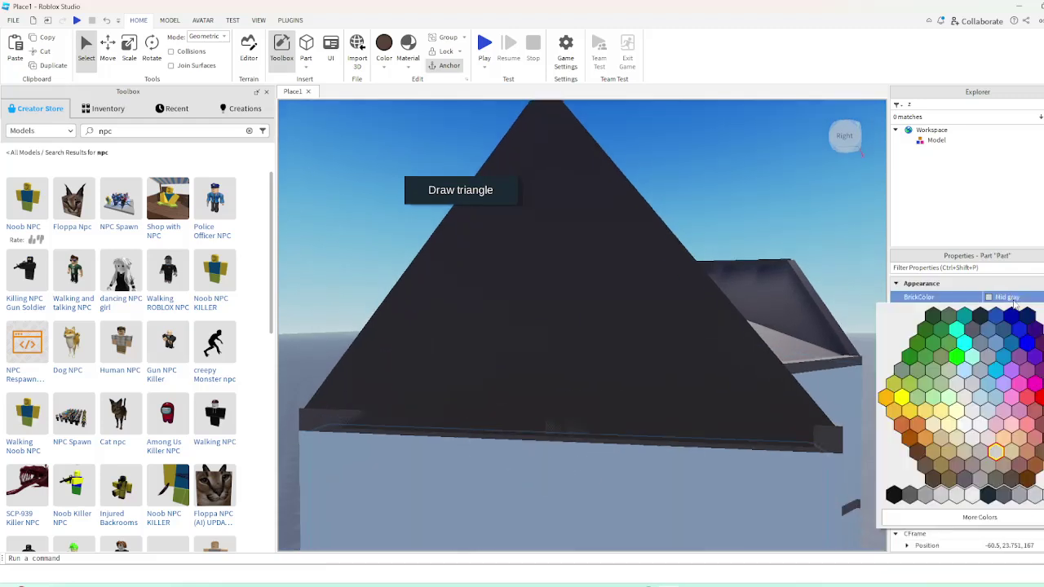
click(974, 301)
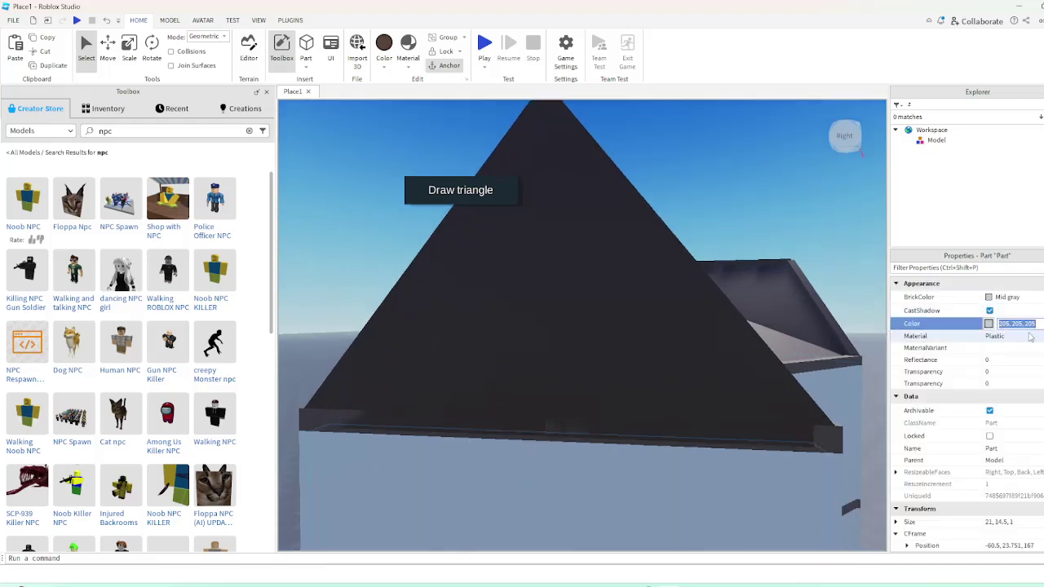
Set the colour of both wedges filling the gable to 205, 205, 205 to match the walls
alt+click(588, 358)
ctrl+alt+click(495, 327)
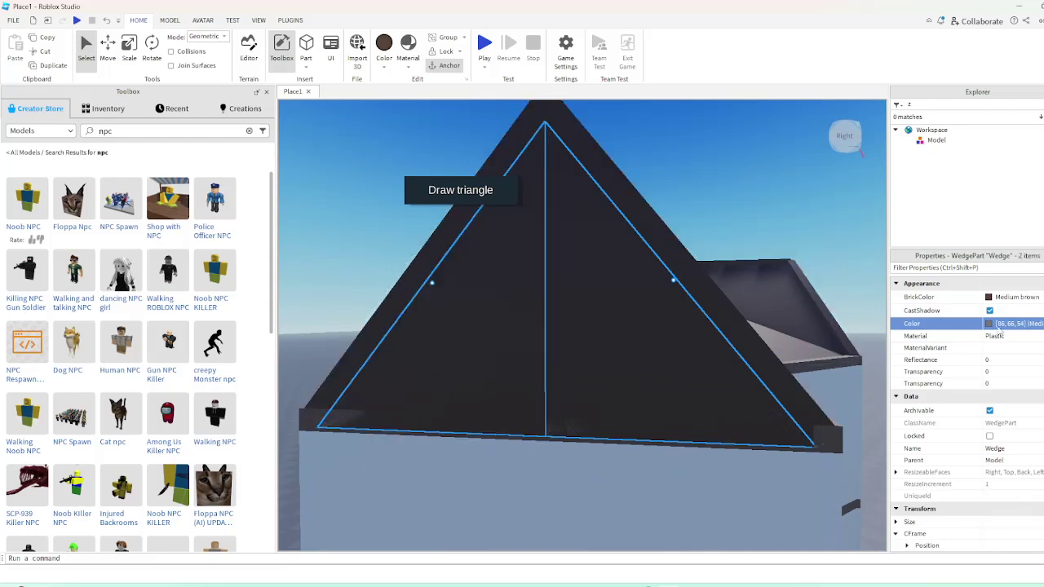
key(Return)
click(735, 195)
scroll(734, 195, down, 10)
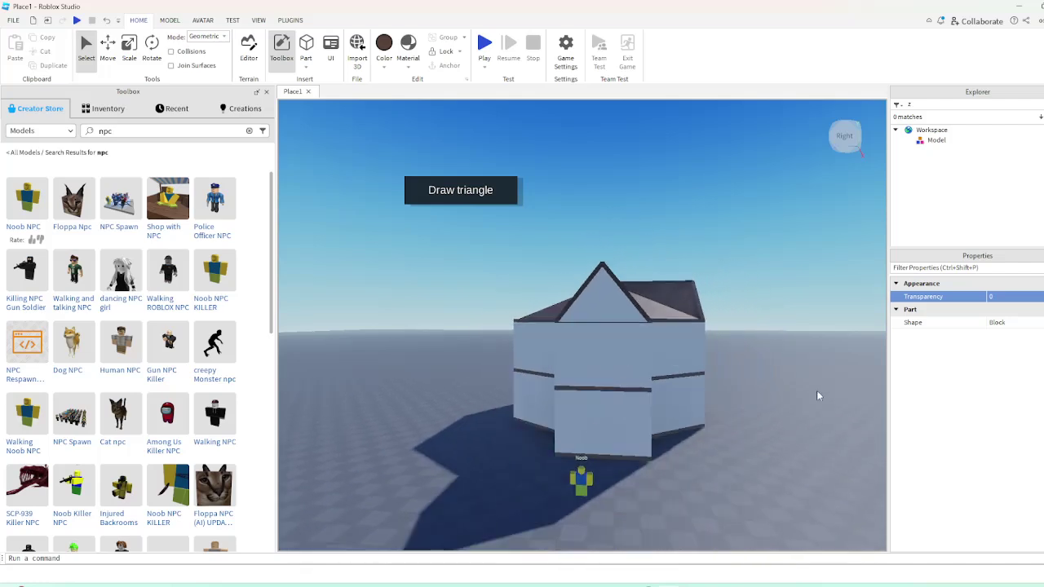
key(d)
key(w)
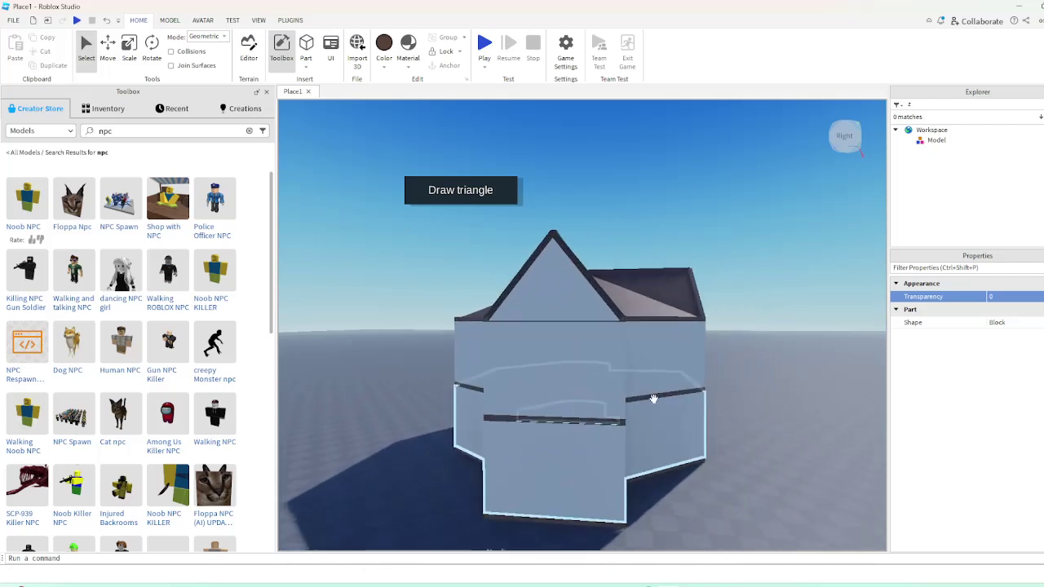
Move the horizontal beam at the base of the filled right-hand gable one stud outward from the wall
right_drag(652, 398, 651, 387)
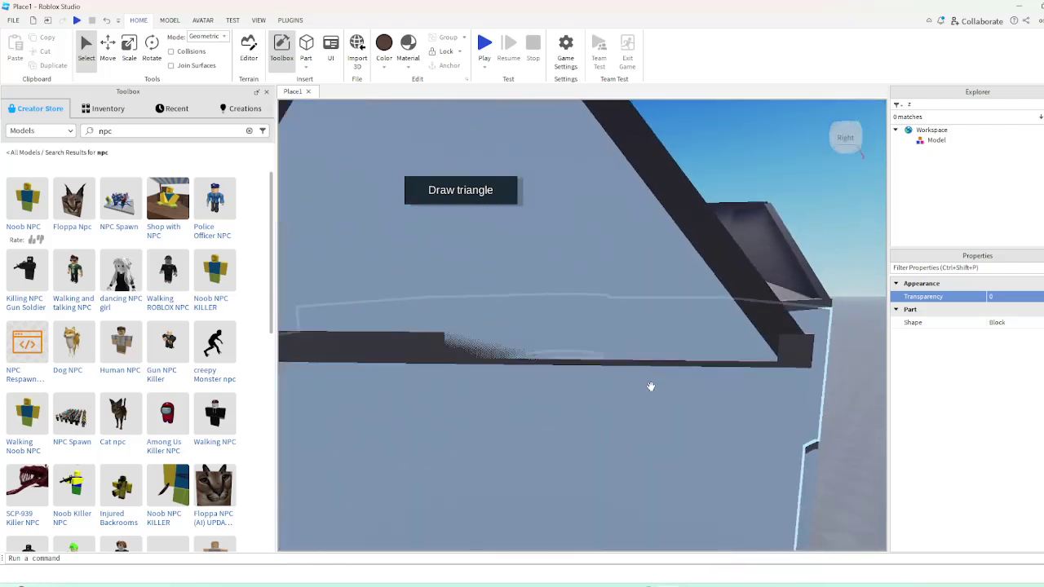
click(408, 359)
key(f)
key(ctrl+2)
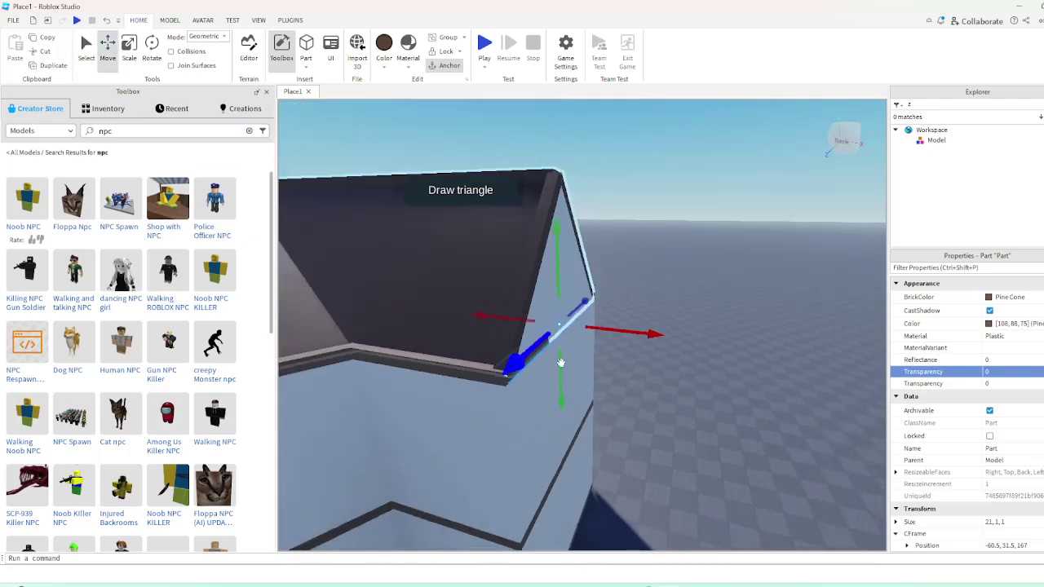
drag(600, 330, 608, 334)
click(691, 291)
Fill the open front gable between its two sloping edges using GapFill with default direction and one-stud thickness
scroll(691, 291, down, 3)
right_drag(691, 292, 691, 292)
key(d)
scroll(688, 335, down, 4)
right_drag(687, 336, 687, 335)
key(d)
right_drag(692, 420, 721, 443)
scroll(682, 483, down, 3)
scroll(721, 444, up, 3)
key(d)
right_drag(623, 316, 604, 310)
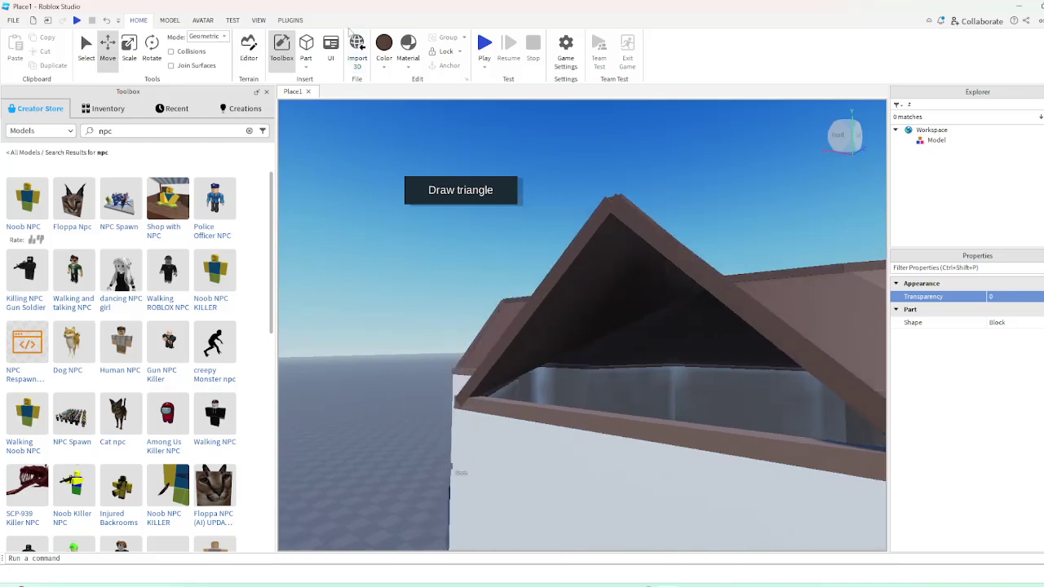
click(290, 20)
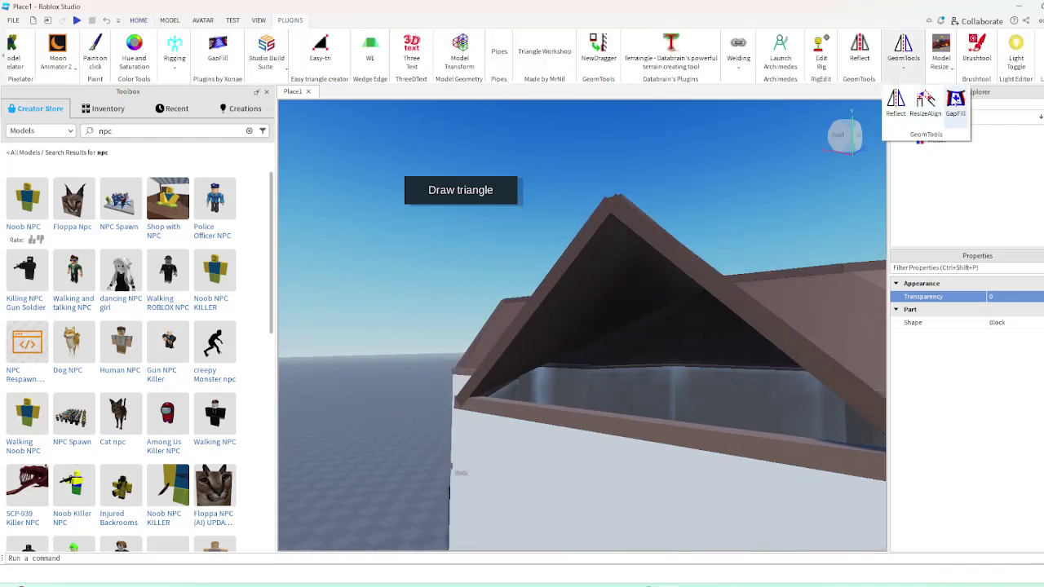
click(955, 101)
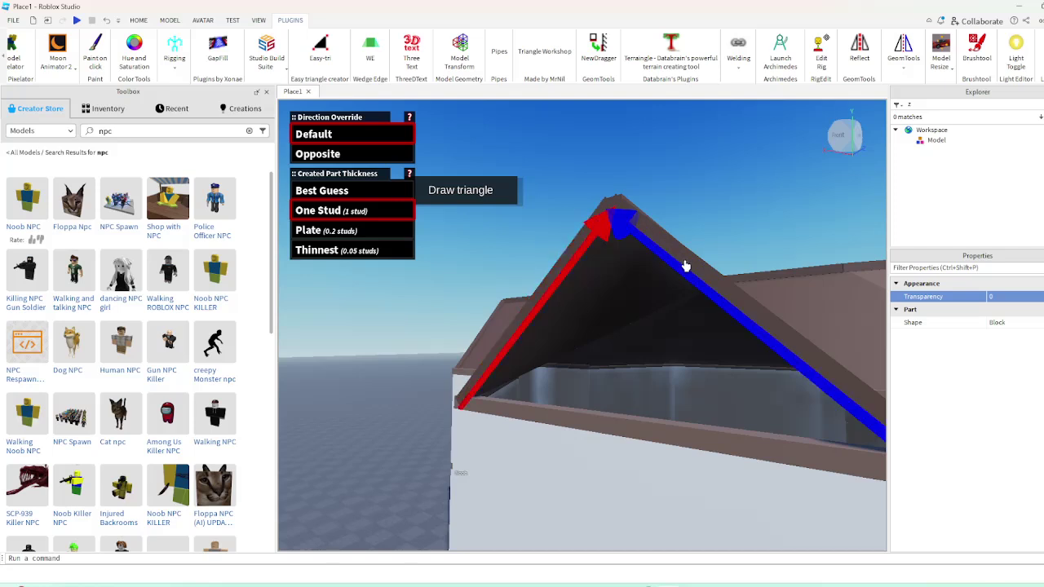
click(685, 266)
Set the colour of both wedges filling the front gable to 205, 205, 205 to match the walls
click(138, 19)
click(568, 302)
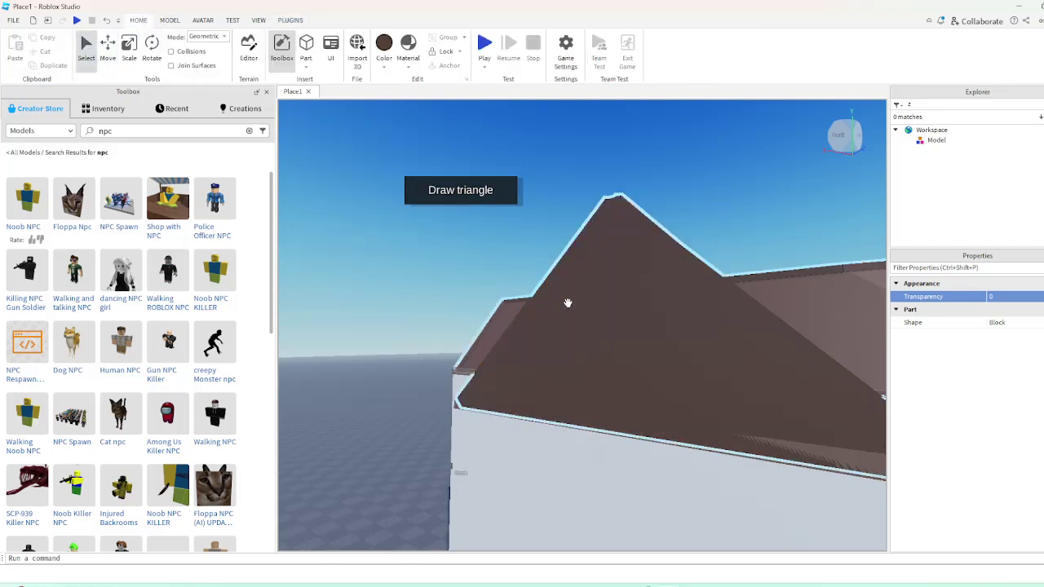
ctrl+click(661, 315)
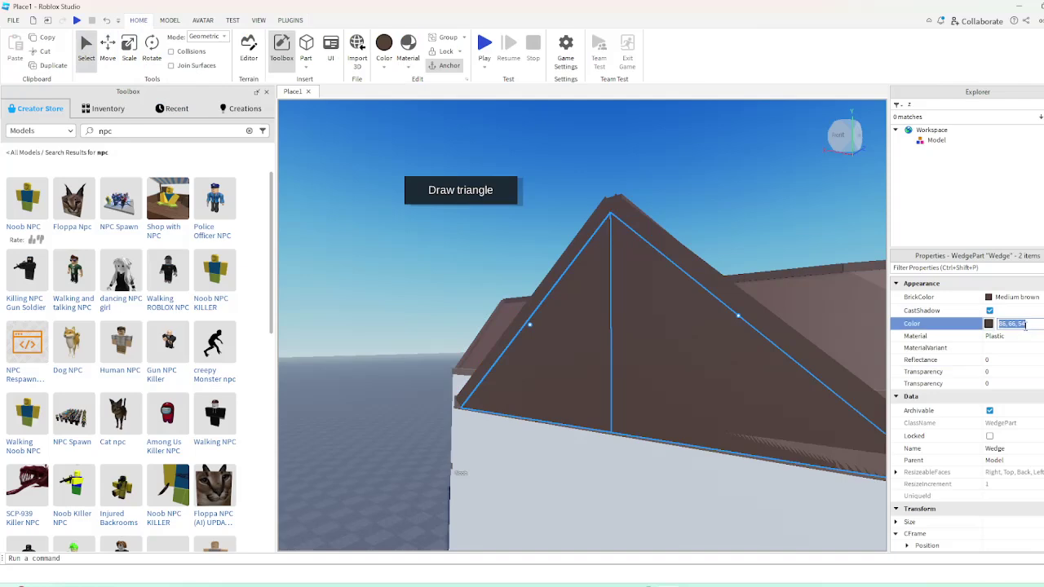
key(Return)
click(724, 206)
Scale the horizontal beam at the base of the front gable outward to a thickness of 2 studs
key(d)
right_drag(724, 206, 721, 211)
key(s)
scroll(521, 355, up, 2)
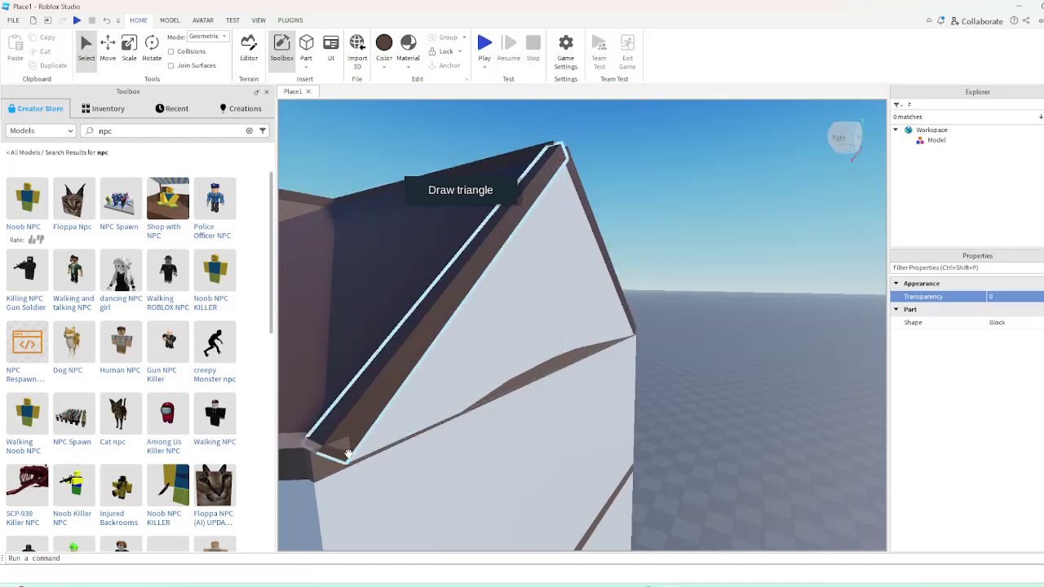
click(322, 463)
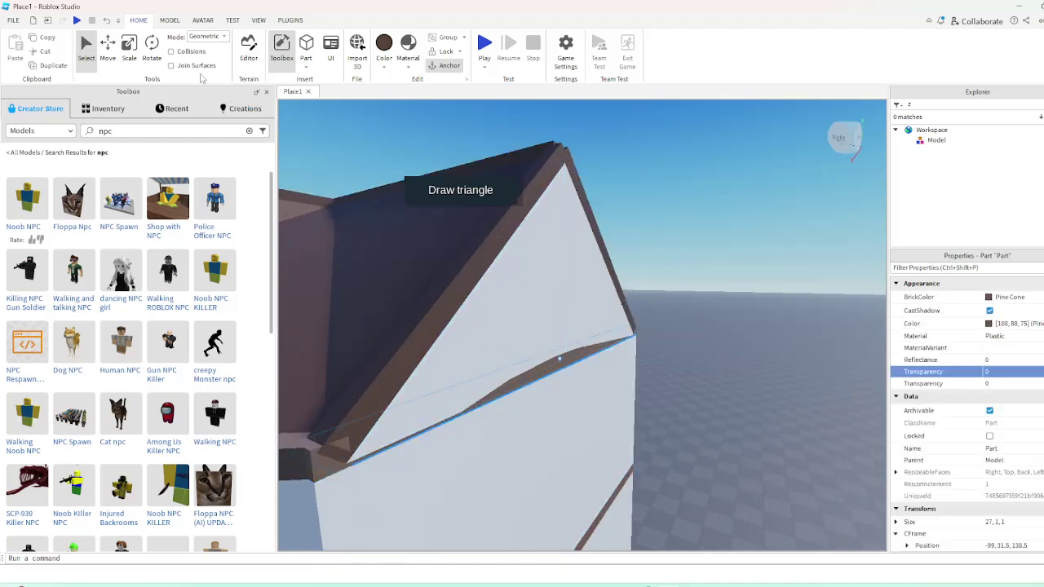
drag(587, 364, 601, 370)
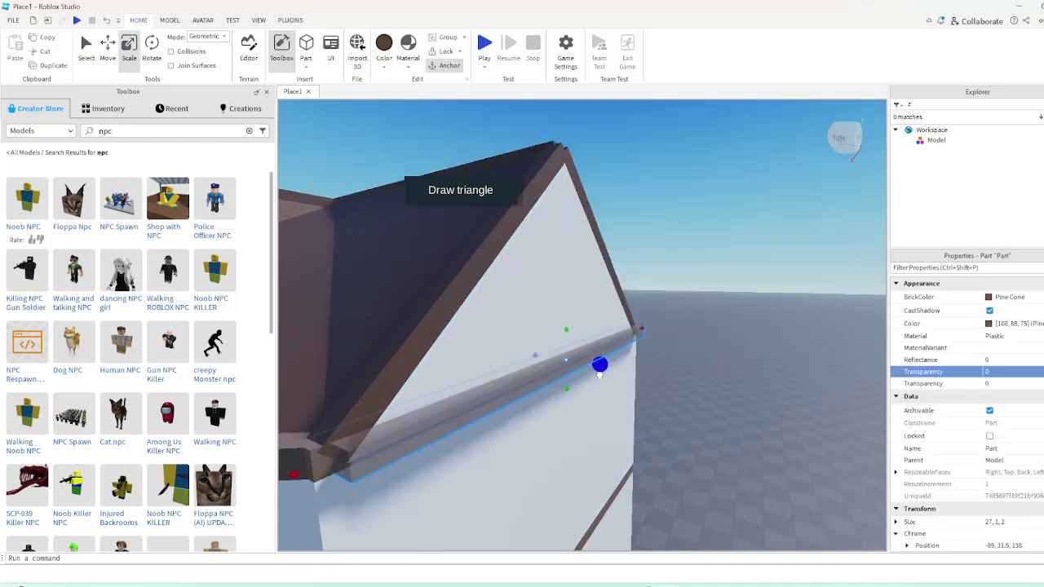
Lengthen the front gable's base beam at its ends so it extends past the adjoining eaves beams
click(764, 376)
right_drag(763, 376, 764, 376)
scroll(509, 359, down, 2)
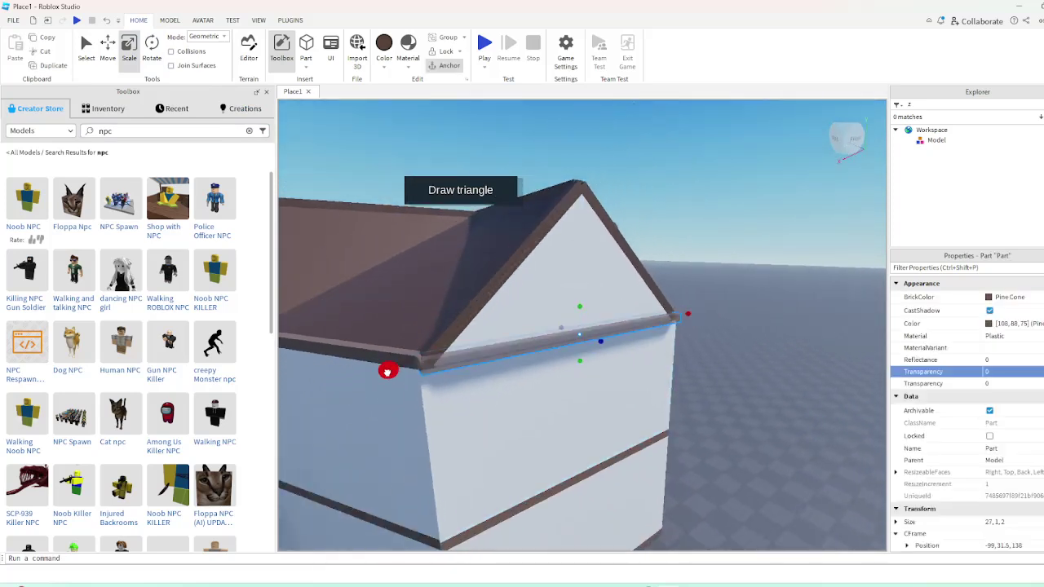
key(f)
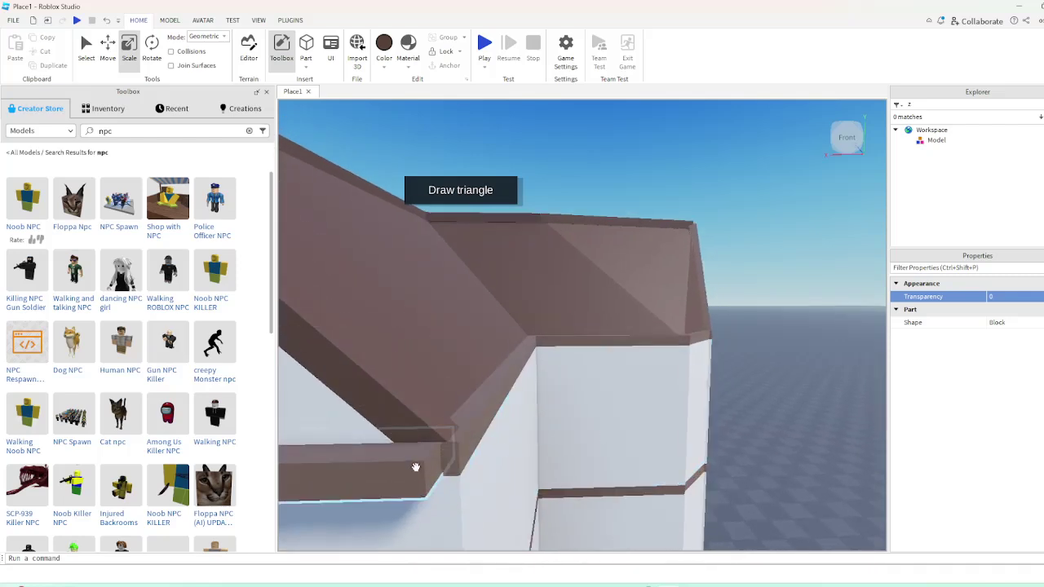
drag(475, 457, 491, 459)
click(813, 437)
Extend both ends of the right-hand gable's base beam to a total length of 22 studs
scroll(812, 437, down, 8)
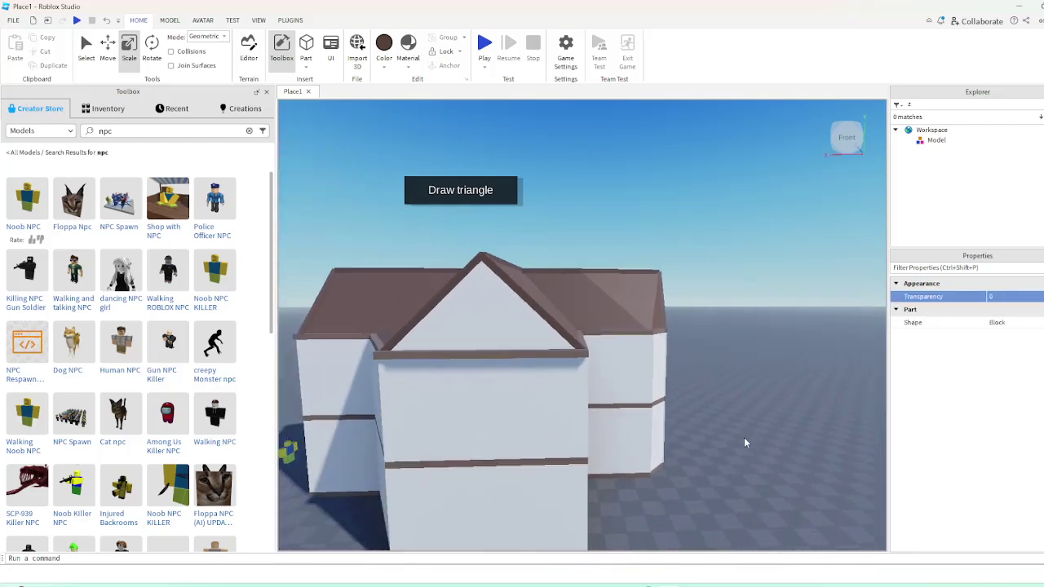
key(w)
right_drag(744, 437, 744, 437)
key(s)
scroll(671, 461, up, 10)
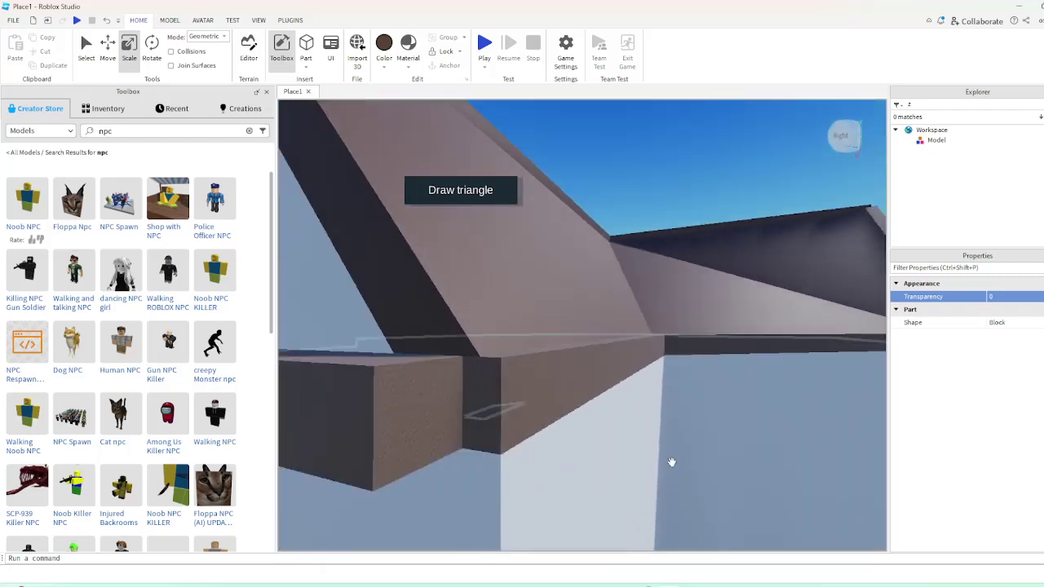
click(535, 356)
drag(552, 355, 564, 360)
key(a)
right_drag(563, 367, 564, 368)
drag(534, 347, 487, 396)
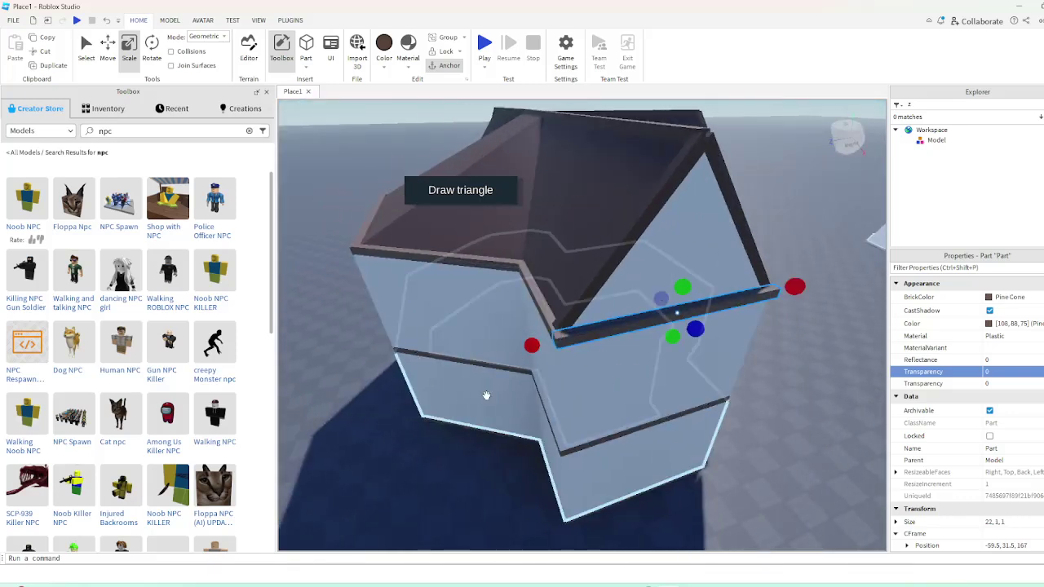
click(449, 480)
Examine the roof from the other sides of the house for a gable that is still open
key(a)
right_drag(449, 480, 452, 475)
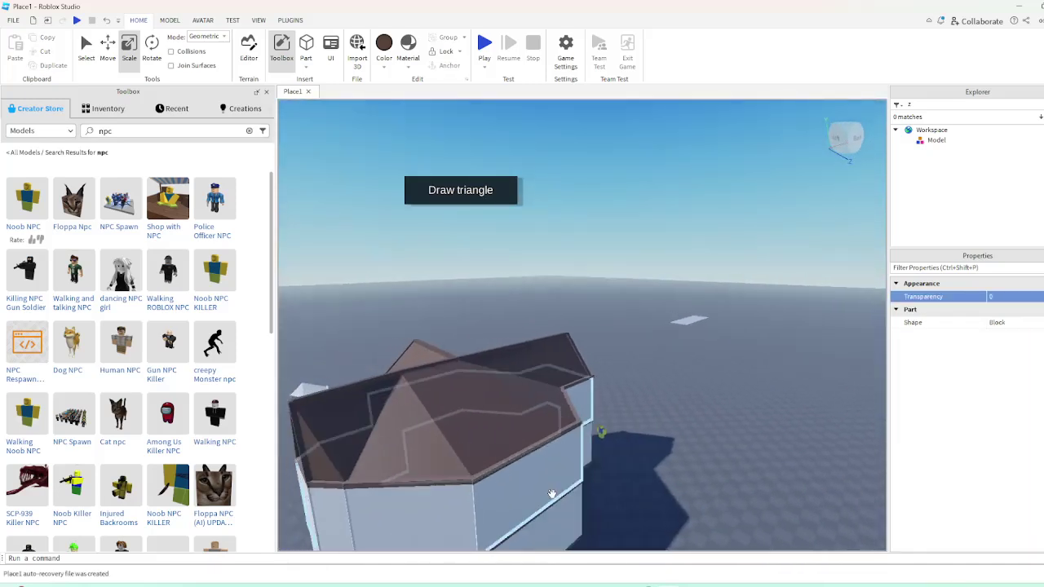
right_drag(552, 494, 552, 495)
key(s)
right_drag(640, 515, 620, 482)
key(w)
right_drag(388, 139, 388, 139)
key(s)
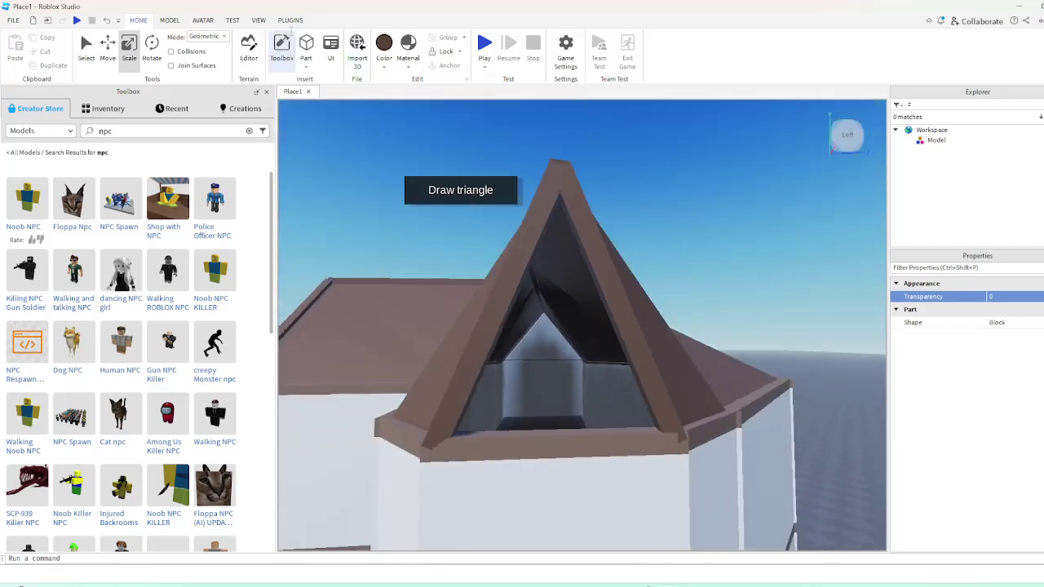
Hide the Toolbox and clear the Explorer search filter
click(284, 39)
click(292, 19)
click(233, 21)
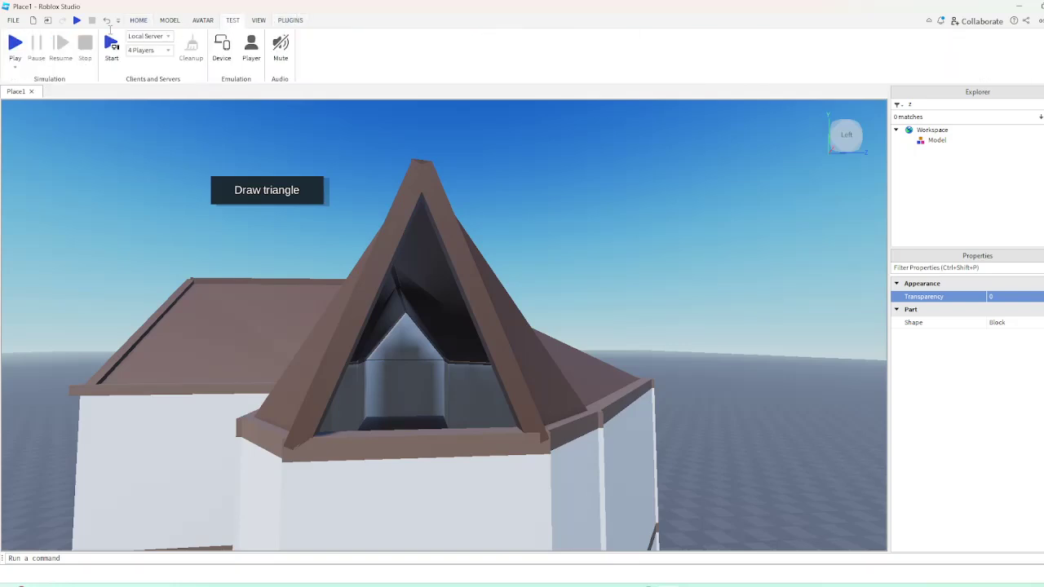
click(258, 20)
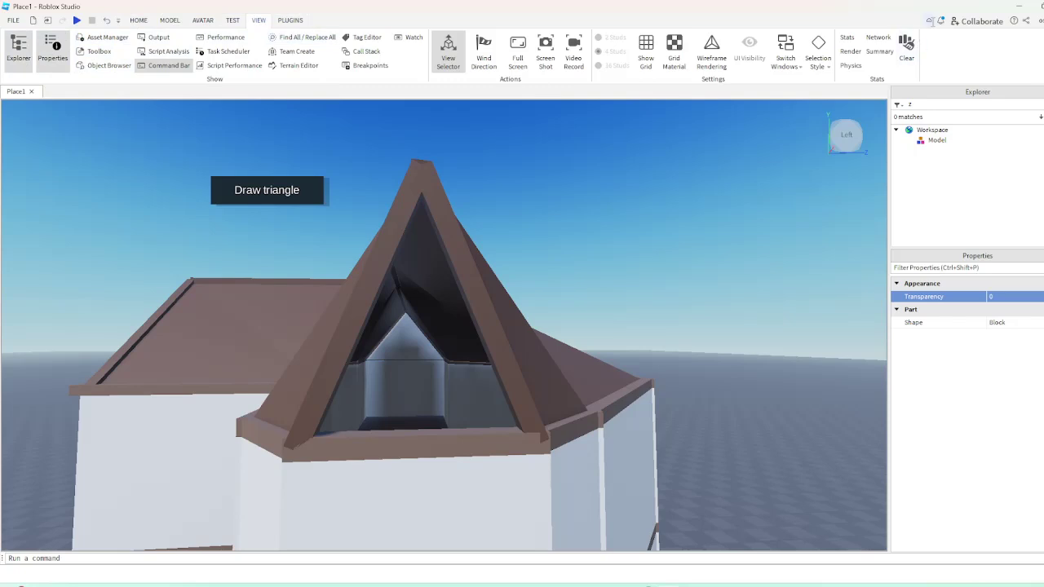
click(930, 21)
click(929, 20)
click(18, 47)
click(18, 48)
click(99, 50)
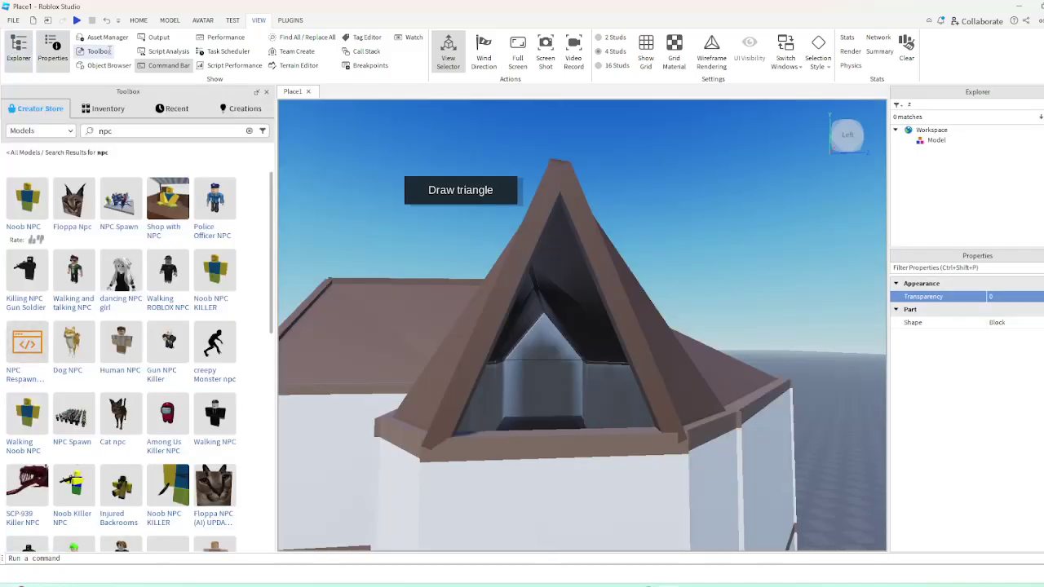
click(104, 51)
click(107, 37)
click(108, 38)
right_drag(419, 237, 419, 270)
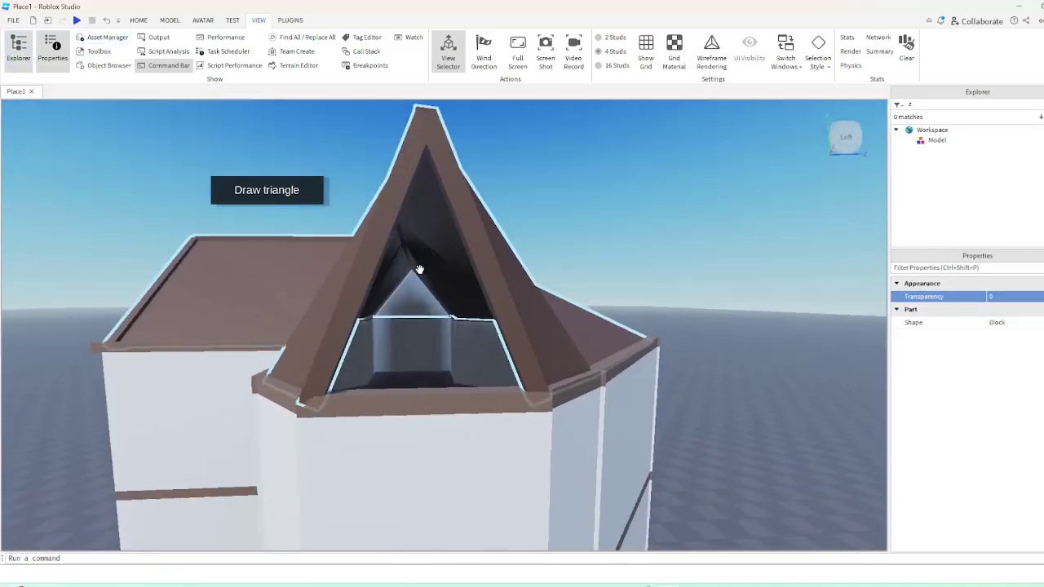
scroll(500, 401, down, 3)
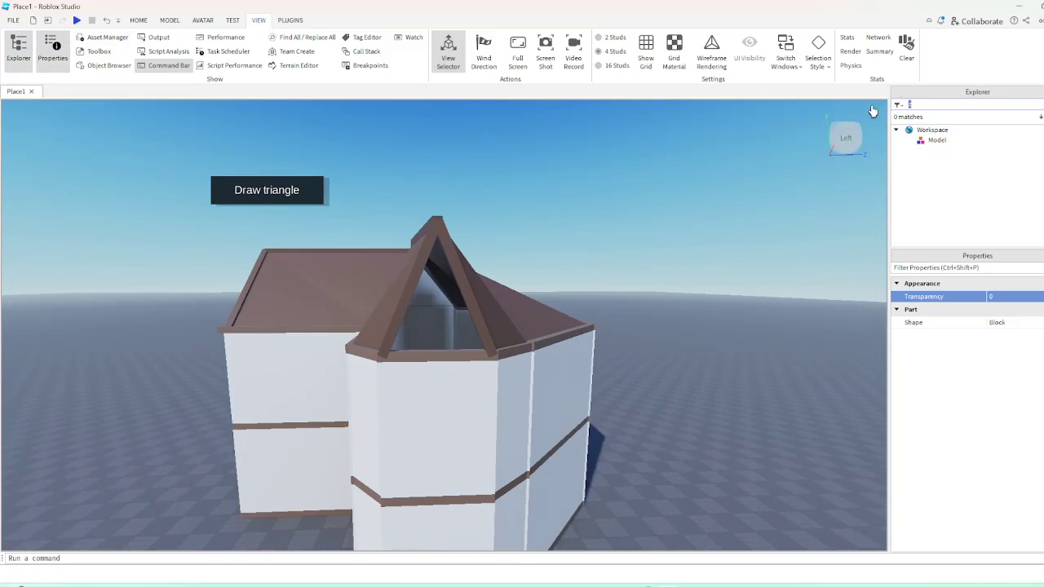
Fill the narrow open gable on the house's left side using GapFill with default direction and one-stud thickness
click(289, 20)
scroll(439, 169, up, 5)
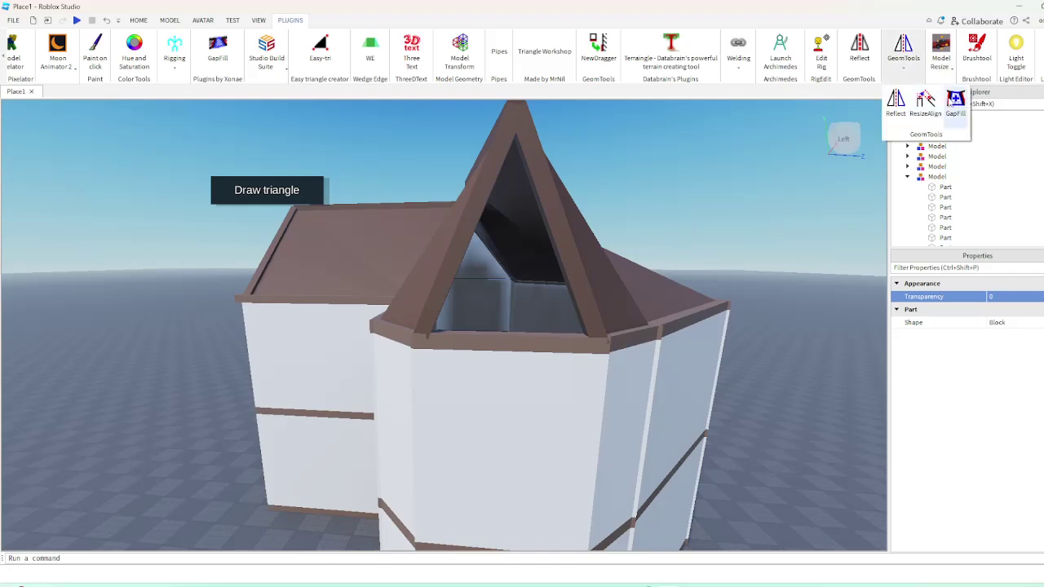
click(955, 101)
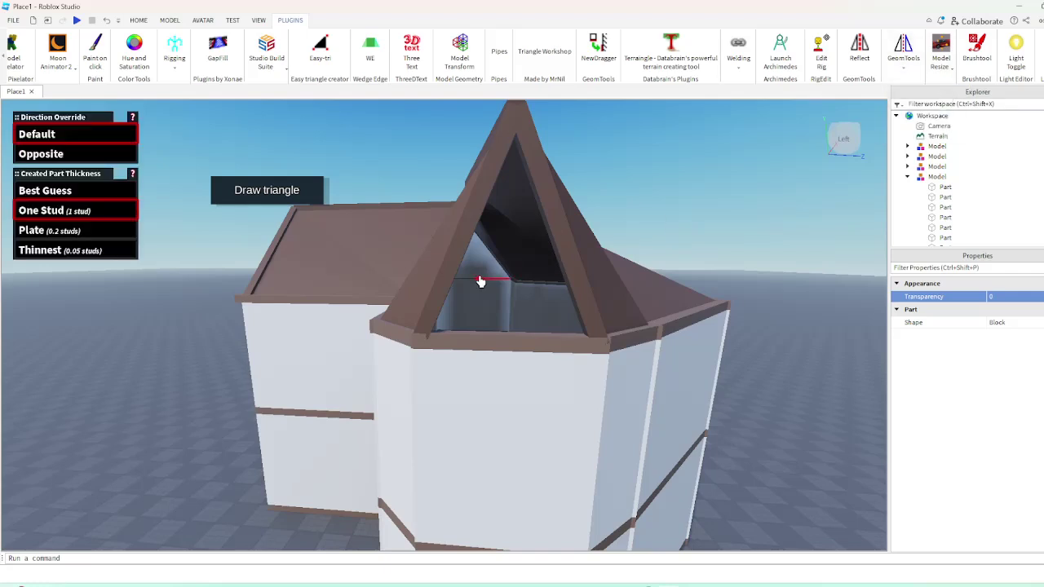
click(567, 272)
scroll(503, 237, up, 3)
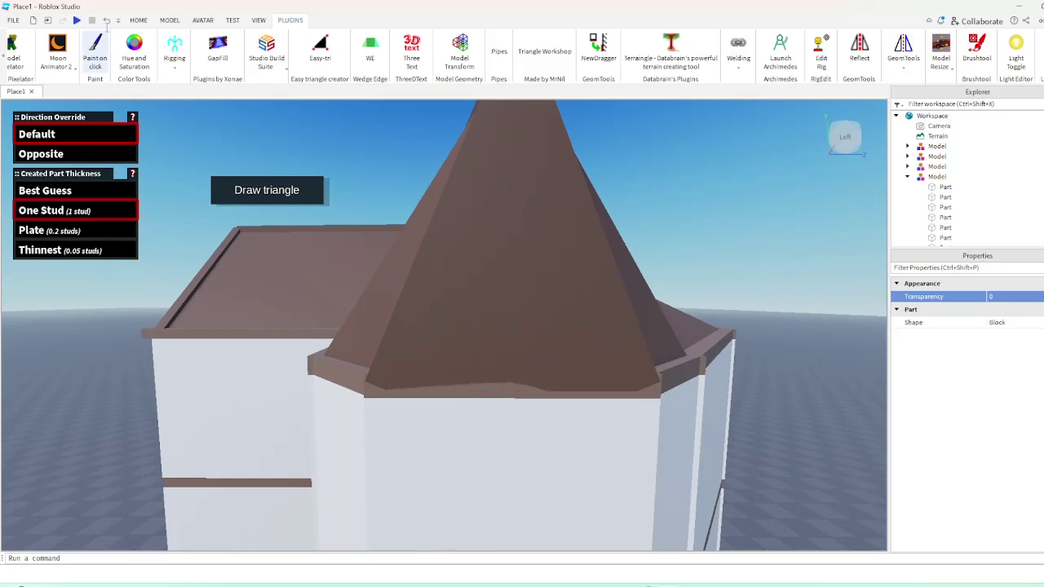
Set the colour of both wedges filling the narrow left gable to 205, 205, 205 to match the walls
click(136, 20)
click(86, 49)
click(481, 221)
shift+click(540, 198)
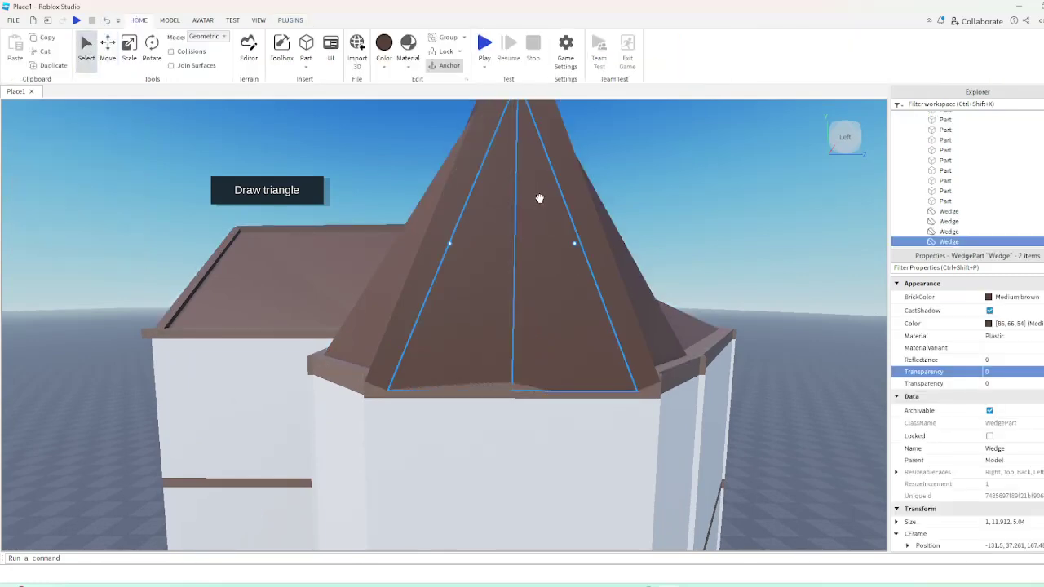
click(989, 325)
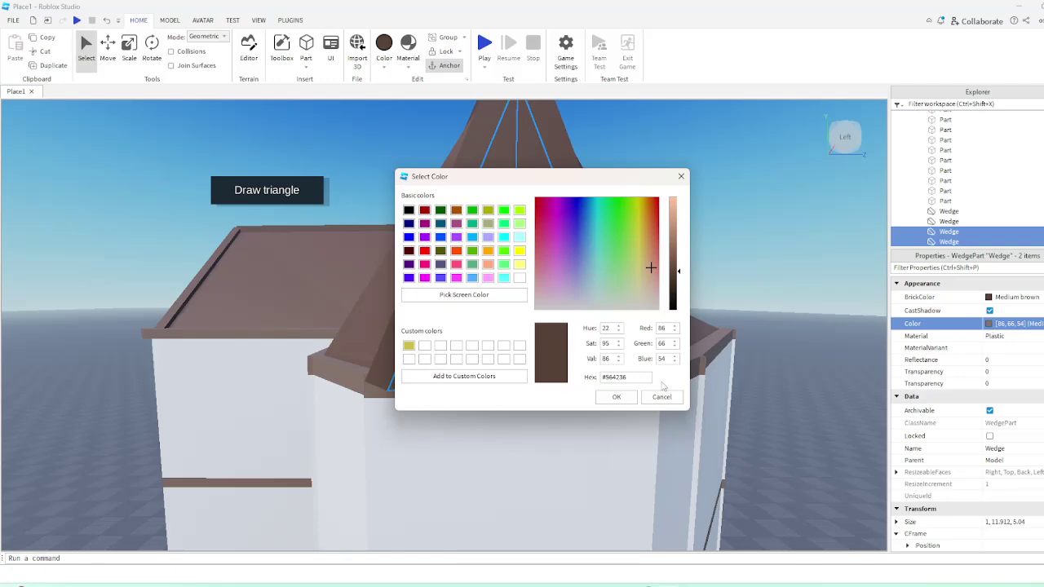
click(615, 397)
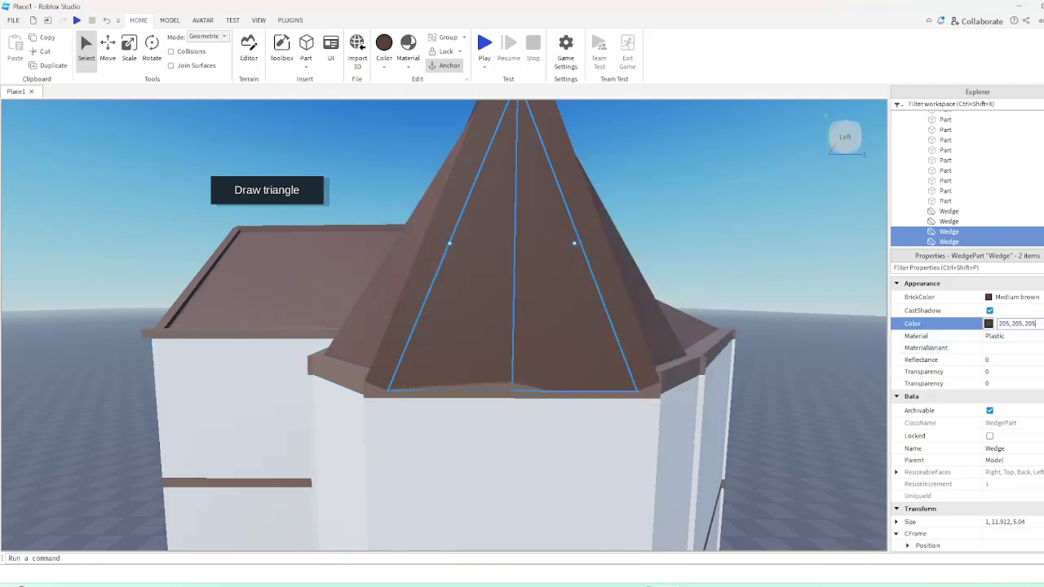
key(Return)
key(d)
click(726, 254)
Scale the base beam of the narrow left gable outward to a thickness of 1.5 studs
right_drag(727, 254, 679, 268)
key(s)
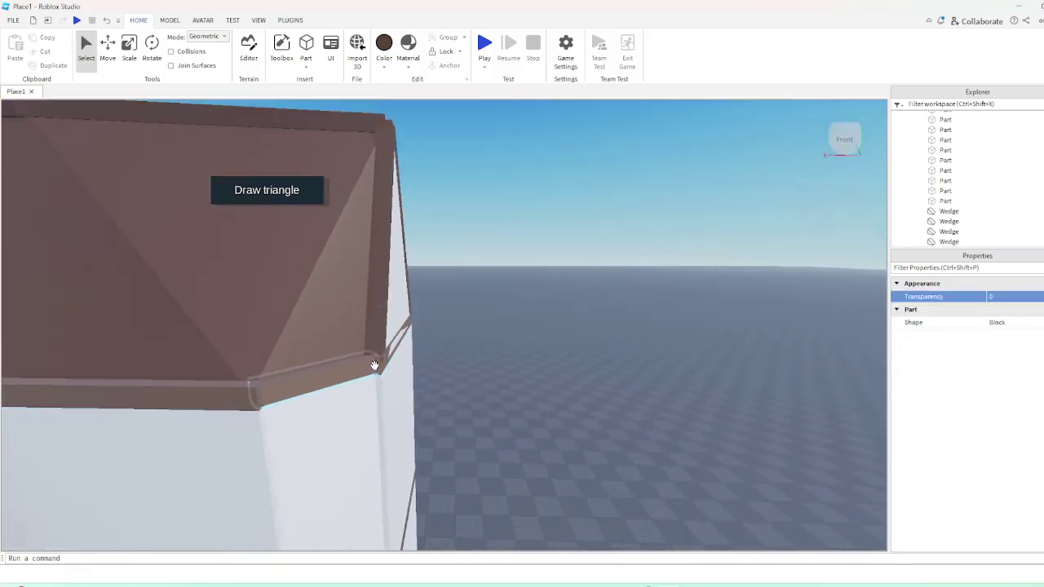
click(373, 364)
scroll(456, 392, up, 10)
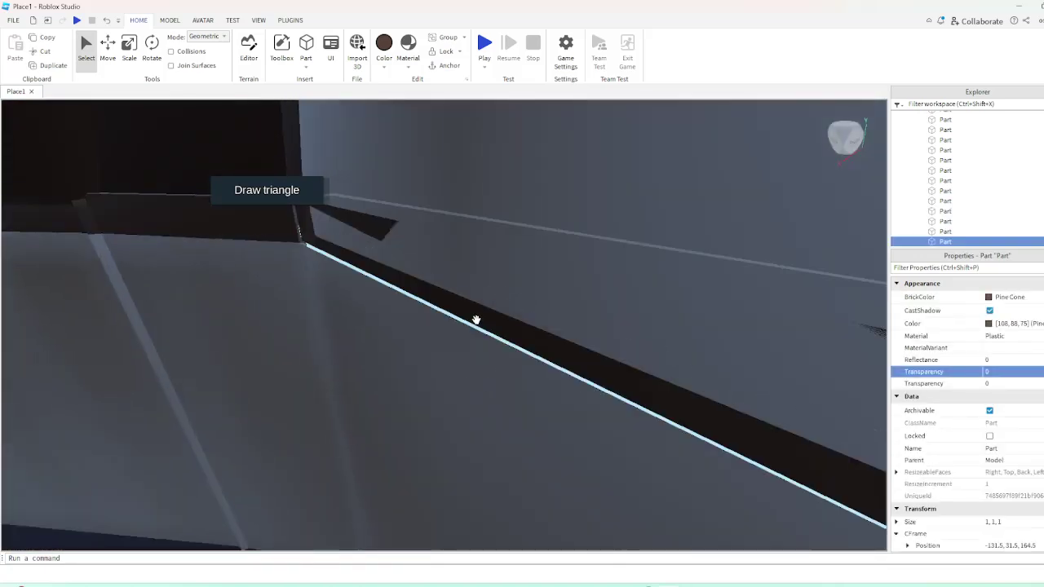
click(477, 320)
right_drag(477, 320, 473, 330)
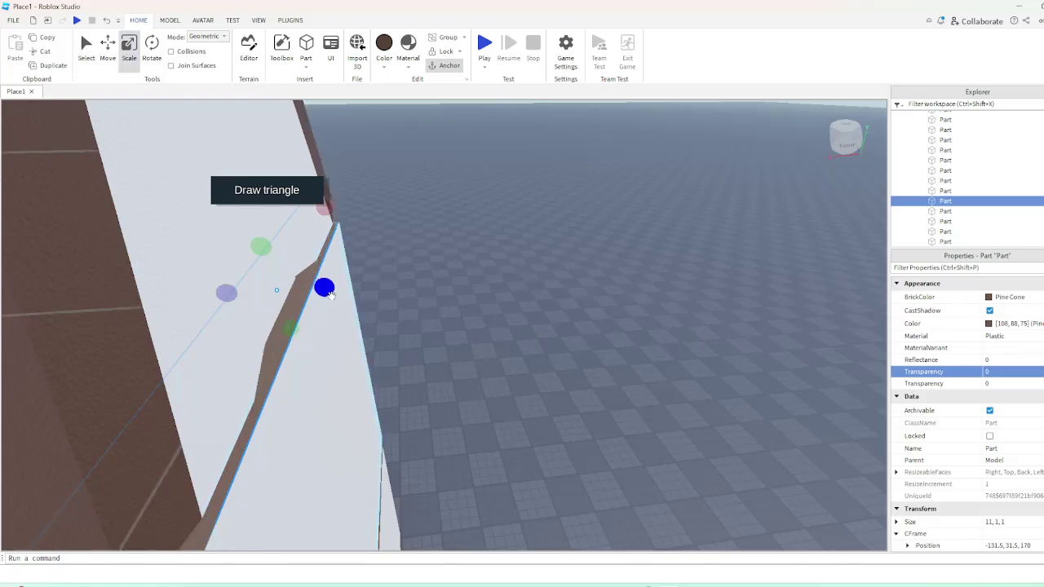
drag(330, 294, 349, 294)
Lengthen the left gable's base beam at both ends so it reaches past the neighbouring corner beams
right_drag(481, 318, 526, 350)
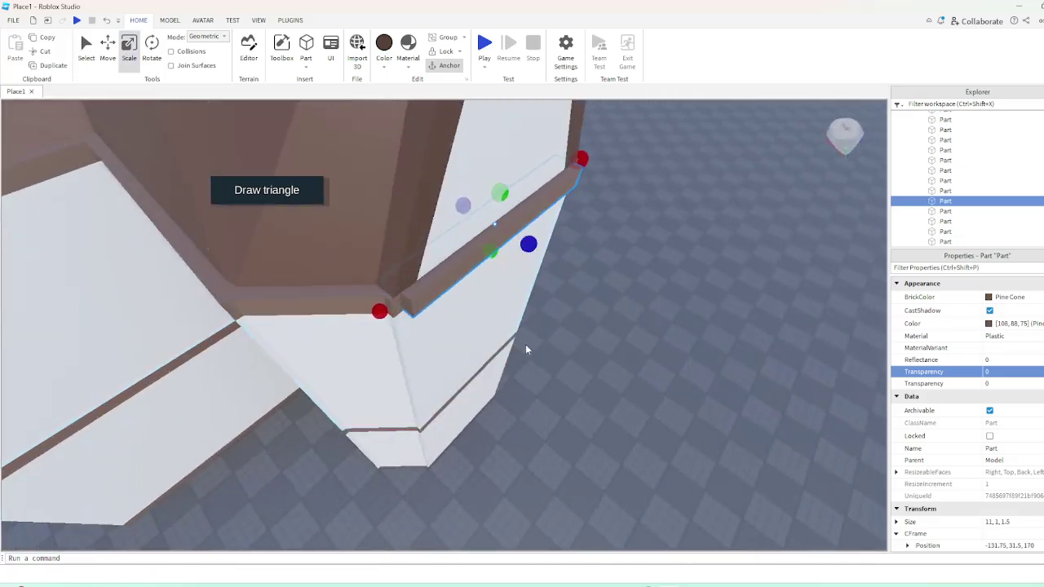
drag(380, 312, 370, 321)
right_drag(369, 320, 364, 316)
drag(362, 257, 379, 260)
click(583, 452)
Examine the finished roof and gables of the whole house from several sides and from a distance
right_drag(583, 452, 583, 455)
scroll(693, 358, down, 4)
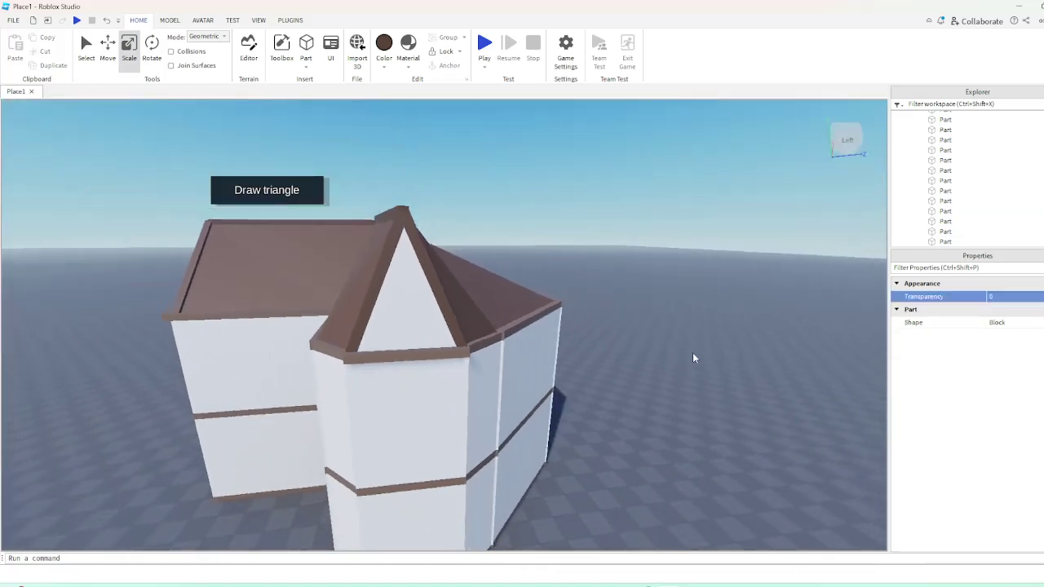
scroll(670, 393, down, 5)
right_drag(669, 392, 669, 391)
scroll(674, 388, down, 3)
scroll(671, 389, up, 4)
scroll(670, 390, down, 5)
right_drag(498, 475, 497, 476)
scroll(500, 475, down, 3)
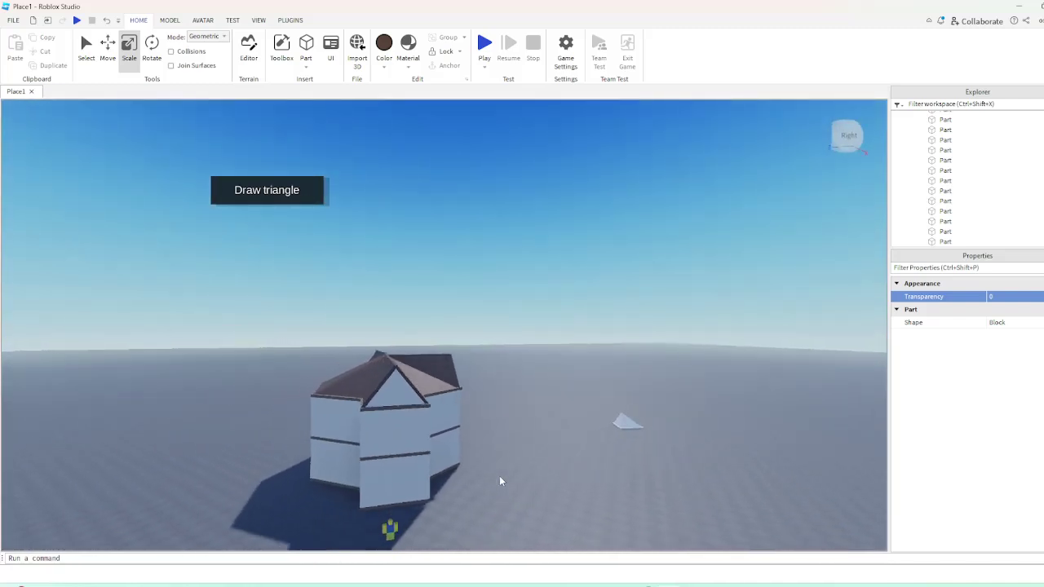
scroll(501, 481, down, 5)
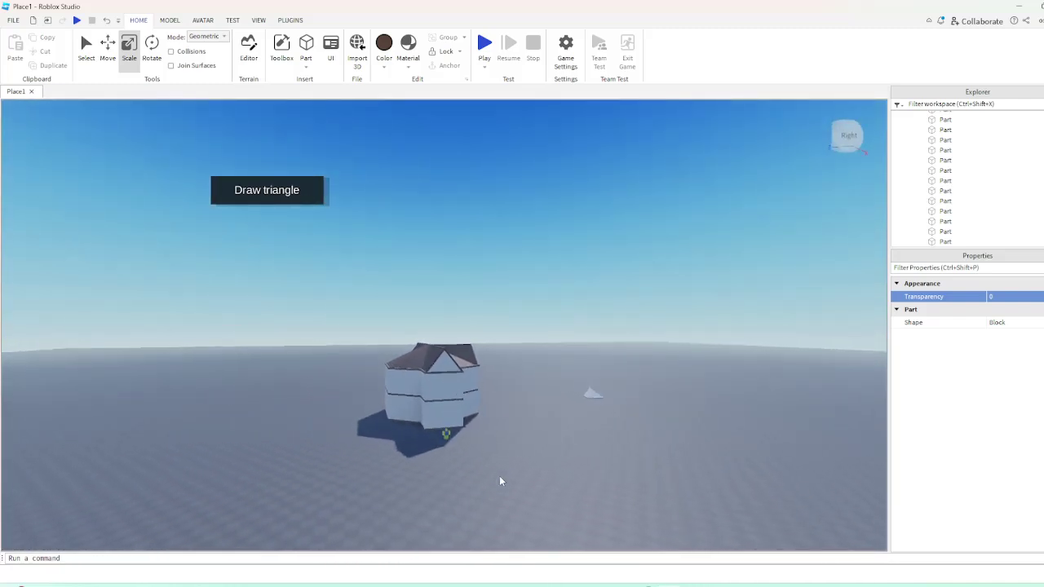
Duplicate the whole roof model and raise the copy above the house
scroll(500, 481, up, 10)
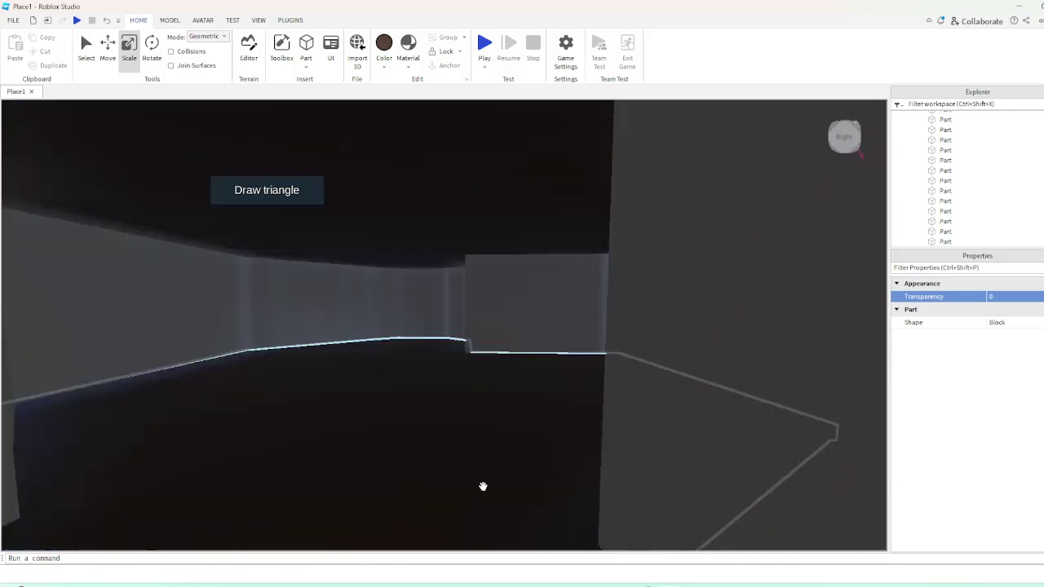
scroll(483, 487, down, 8)
right_drag(476, 487, 478, 396)
scroll(433, 429, up, 5)
right_drag(433, 429, 434, 425)
scroll(432, 424, down, 4)
scroll(430, 425, down, 8)
click(449, 323)
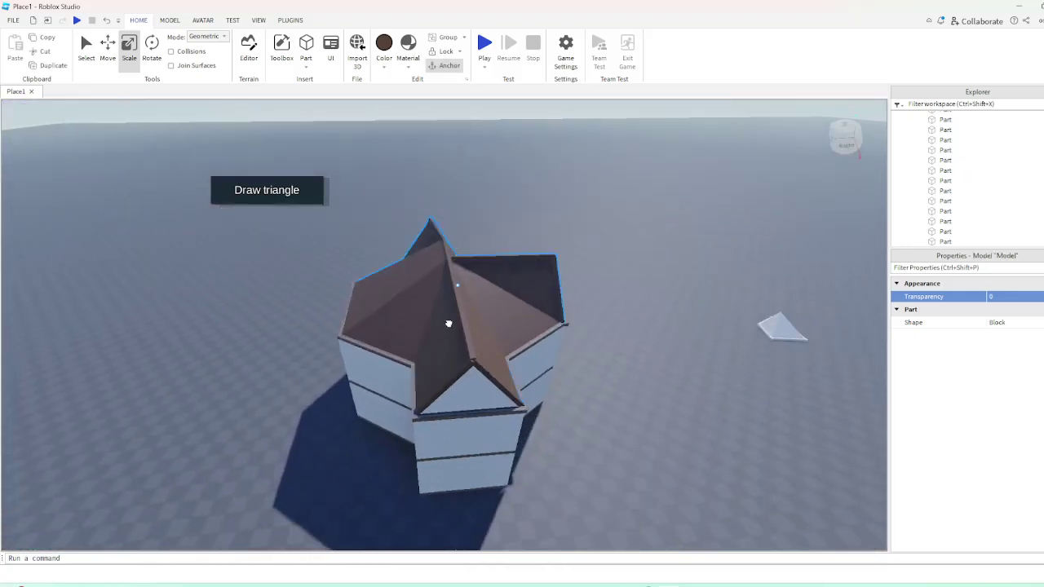
click(593, 384)
click(465, 337)
scroll(538, 416, up, 4)
right_drag(538, 418, 540, 416)
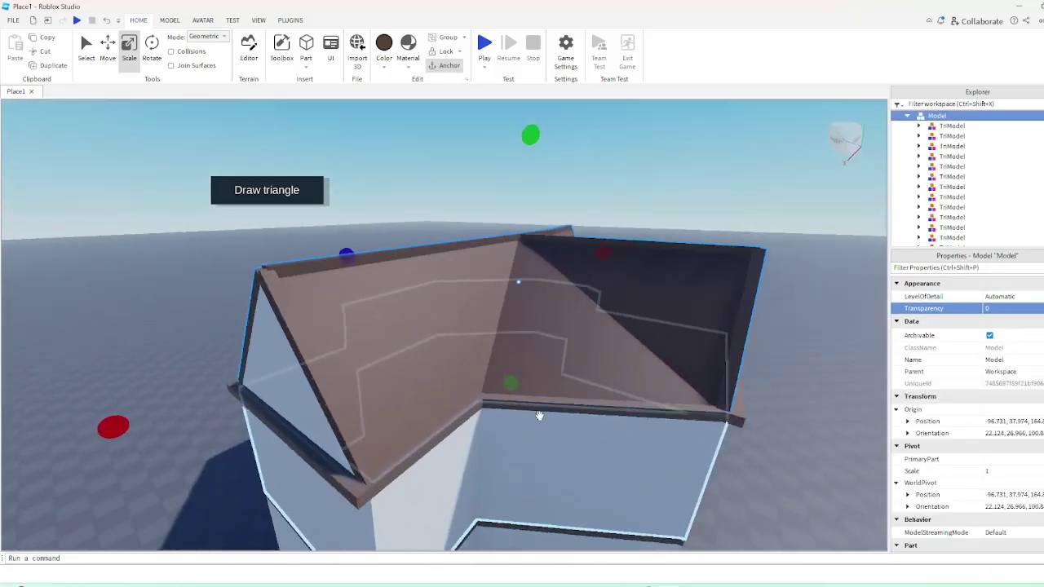
scroll(539, 417, down, 5)
scroll(571, 437, down, 4)
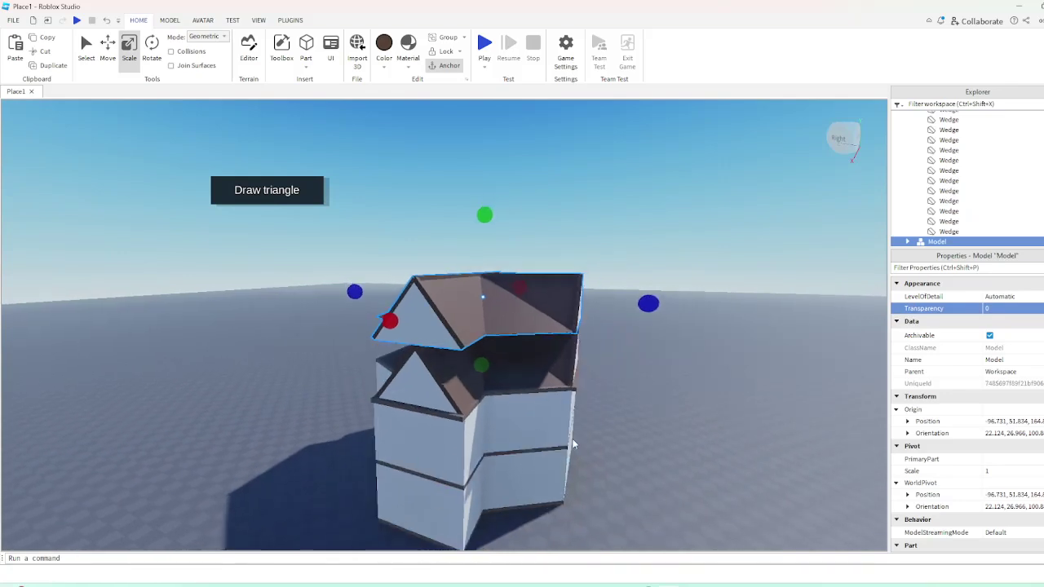
Delete the infill wedges of the right and front gables from the raised roof copy
scroll(486, 412, up, 3)
alt+click(416, 313)
key(Delete)
click(375, 312)
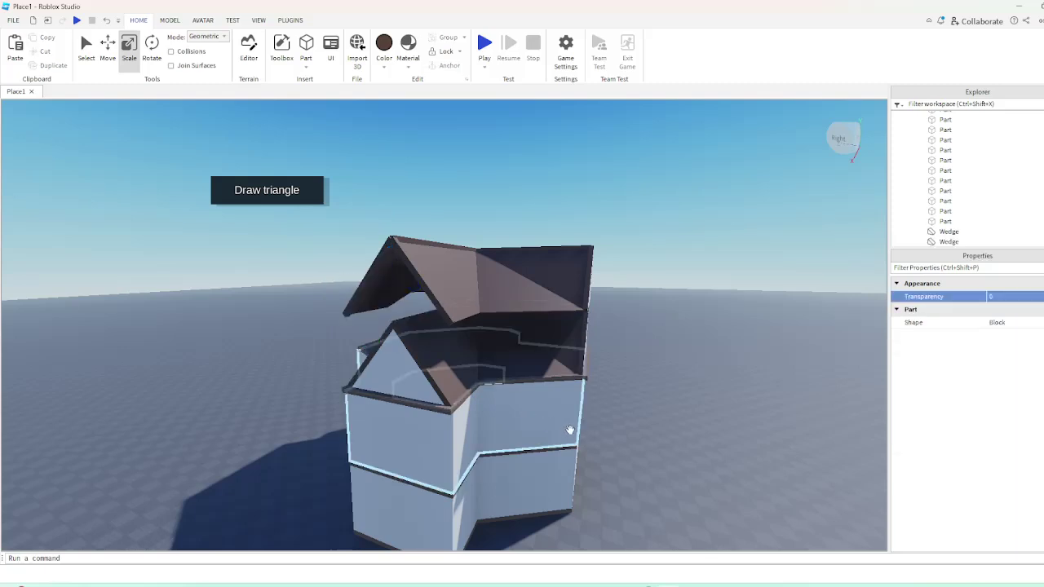
scroll(590, 415, up, 5)
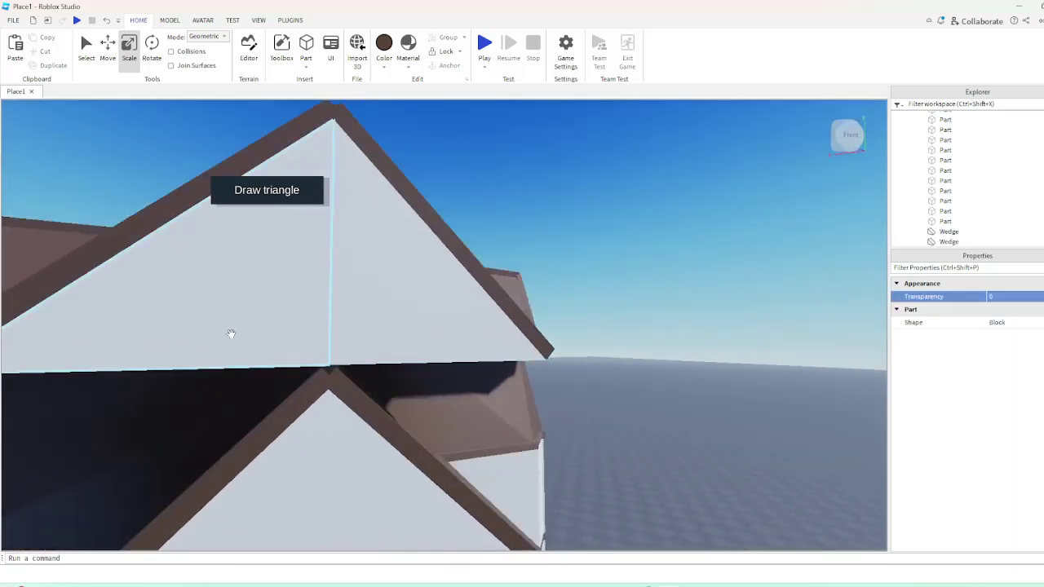
click(228, 333)
key(Delete)
Delete both infill wedges of the narrow left gable from the raised roof copy
right_drag(520, 419, 522, 424)
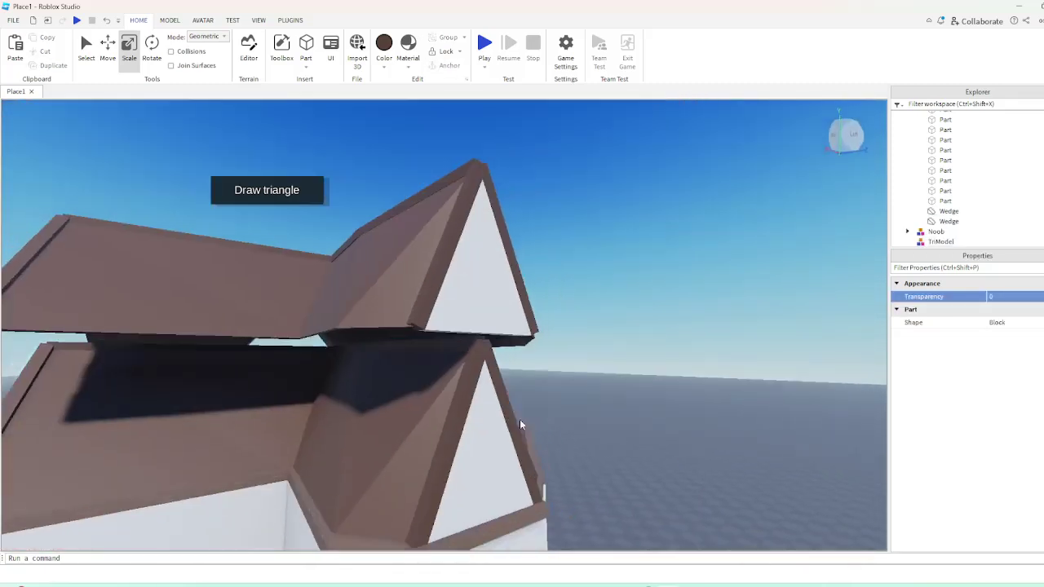
scroll(522, 424, down, 2)
alt+click(469, 292)
alt+shift+click(499, 322)
key(Delete)
scroll(585, 375, up, 5)
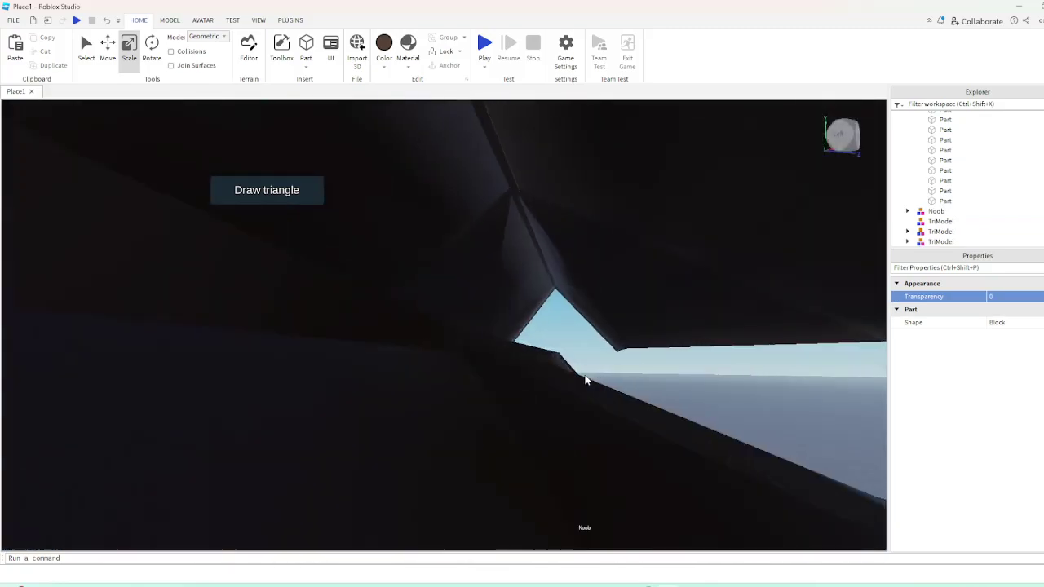
Enlarge the raised roof copy uniformly to a scale of 1.147
right_drag(585, 378, 585, 375)
scroll(585, 375, down, 5)
click(531, 303)
key(f)
right_drag(533, 304, 535, 303)
scroll(483, 254, down, 2)
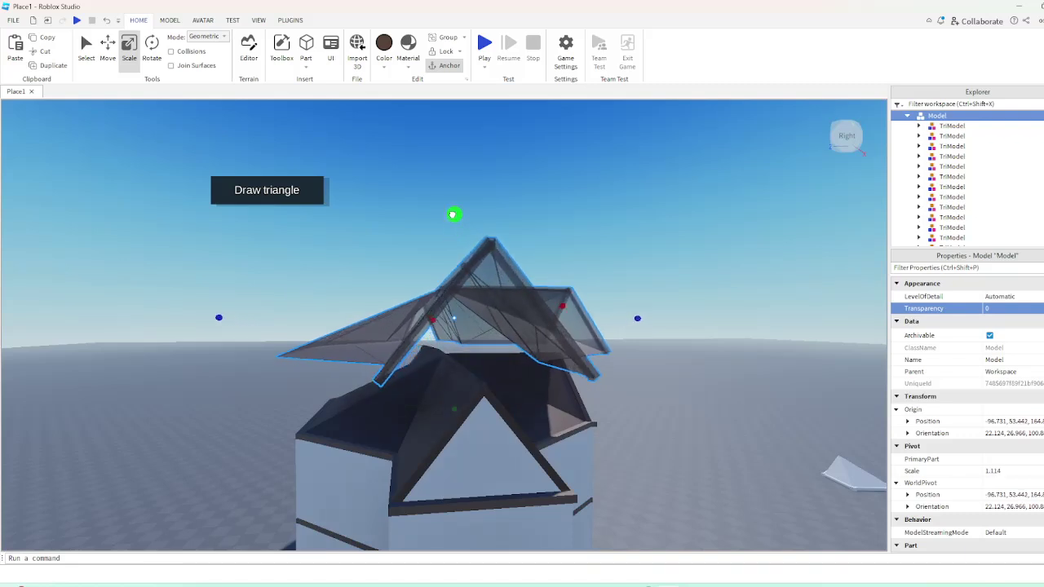
drag(453, 215, 455, 209)
Recolour the enlarged roof copy black
click(384, 49)
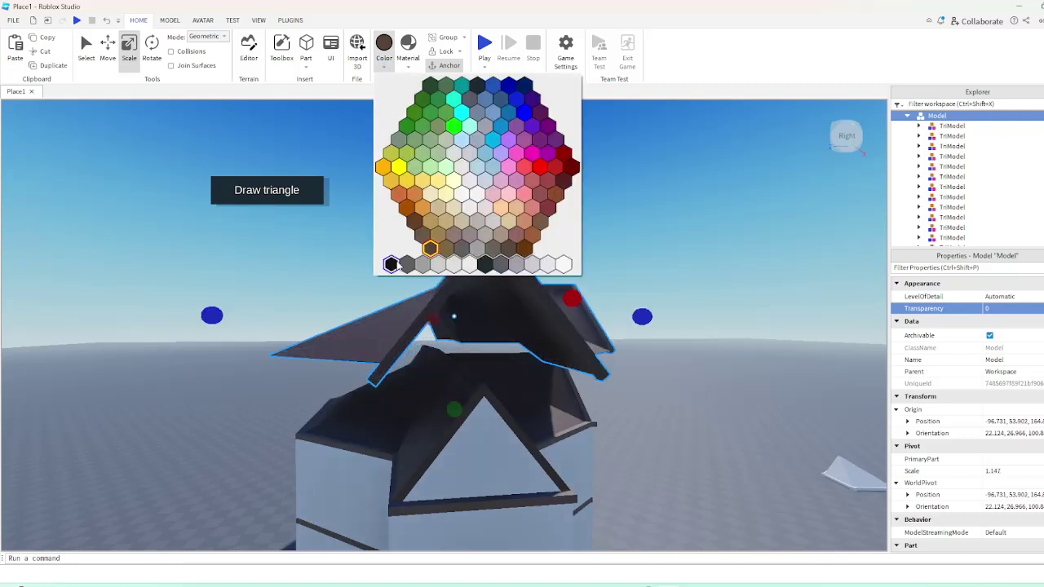
click(393, 264)
click(386, 226)
scroll(386, 226, up, 3)
scroll(387, 226, down, 4)
right_drag(387, 226, 447, 301)
Lower the black roof copy over the brown roof so that it overhangs the walls
click(450, 334)
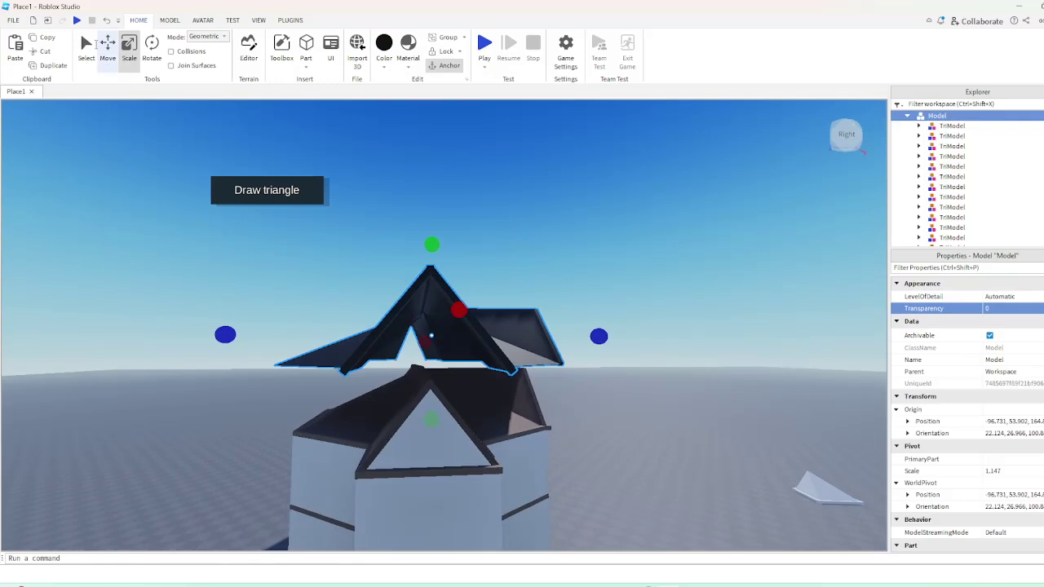
click(107, 47)
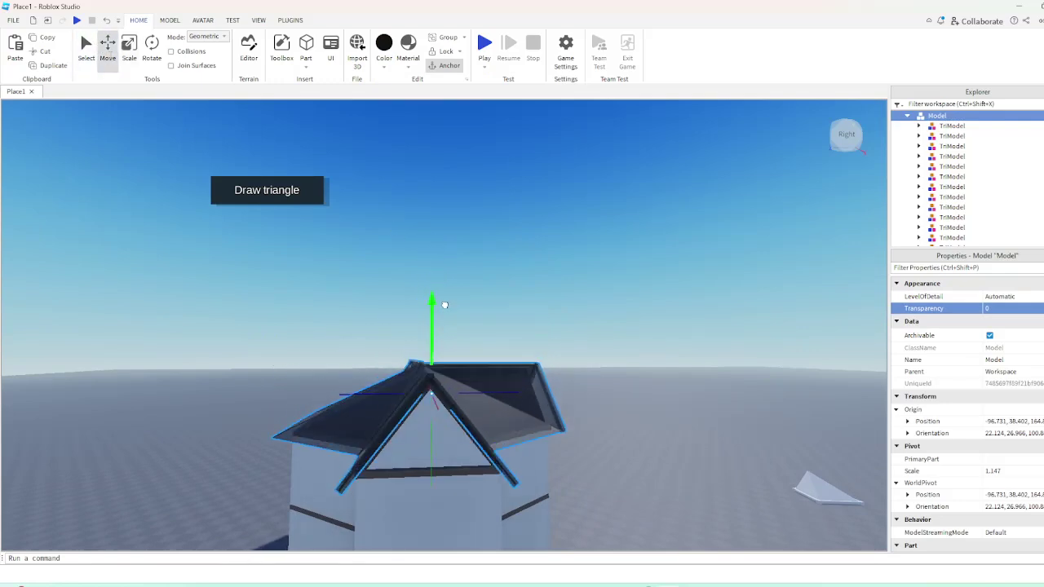
click(572, 279)
right_drag(572, 279, 638, 264)
key(w)
scroll(572, 279, down, 4)
scroll(611, 251, up, 4)
scroll(614, 261, down, 4)
scroll(647, 284, up, 4)
scroll(667, 275, down, 4)
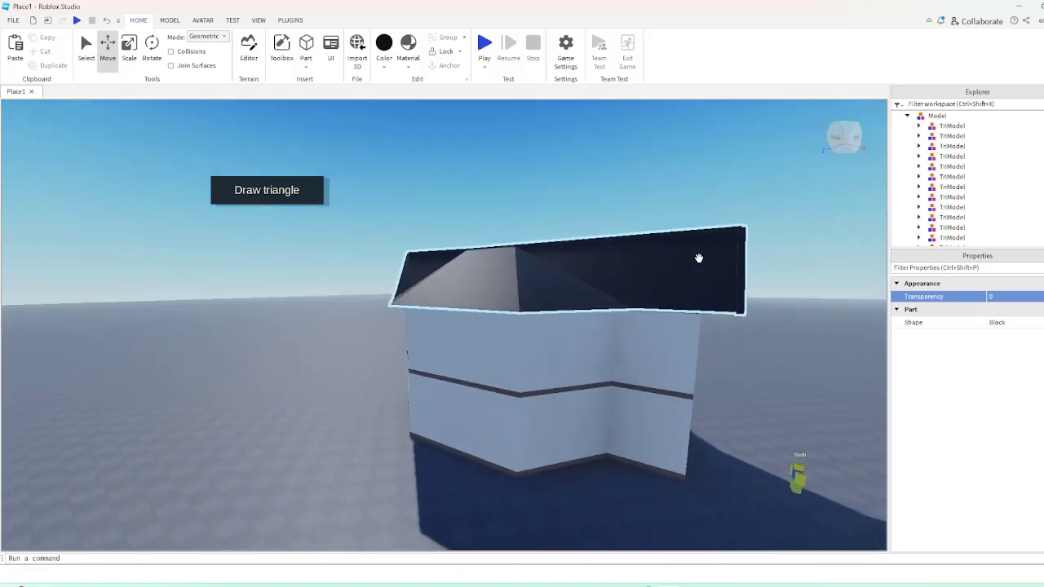
scroll(699, 257, up, 3)
scroll(639, 264, down, 4)
Scale the black roof model down to 1.098 to reduce its overhang
click(490, 261)
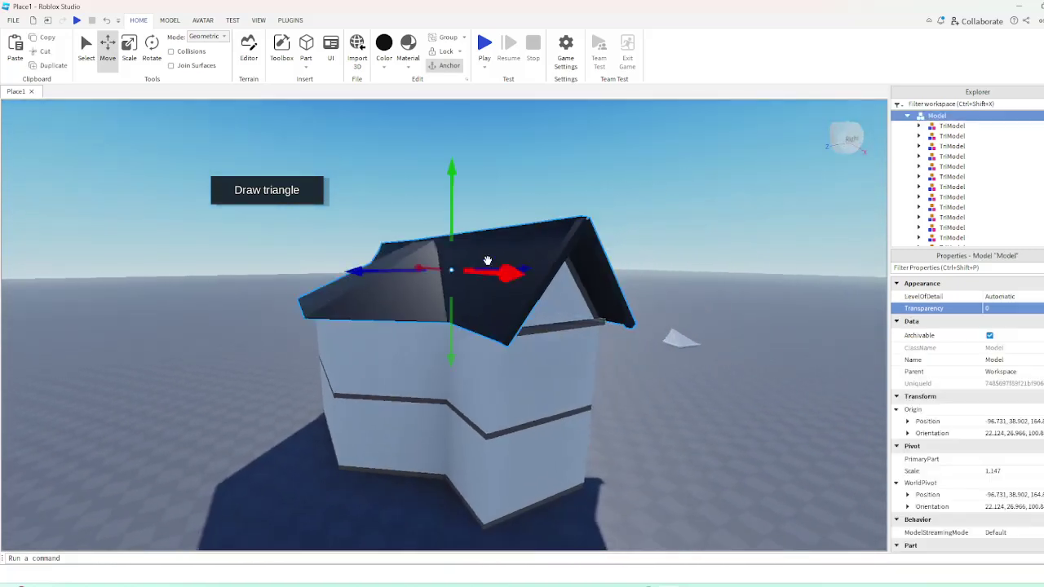
scroll(487, 261, up, 1)
click(131, 49)
drag(452, 145, 455, 155)
right_drag(532, 150, 520, 153)
drag(479, 178, 482, 181)
click(579, 163)
Raise the black roof by 0.5 studs and shift it 0.5 studs sideways to centre it over the front gable
key(d)
right_drag(576, 170, 564, 285)
click(568, 290)
key(w)
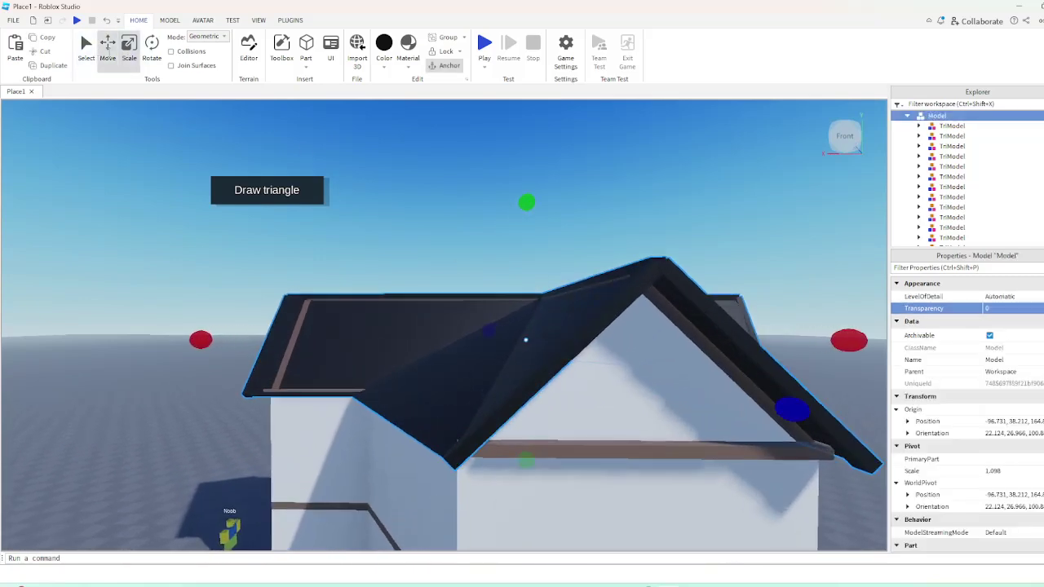
right_drag(530, 237, 626, 226)
scroll(489, 333, up, 5)
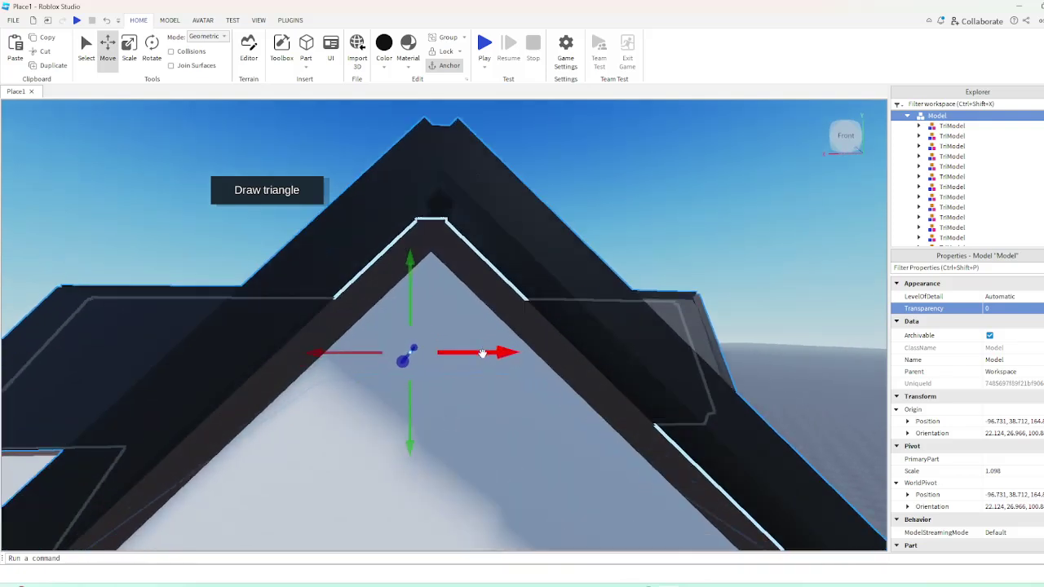
scroll(585, 226, down, 5)
click(585, 234)
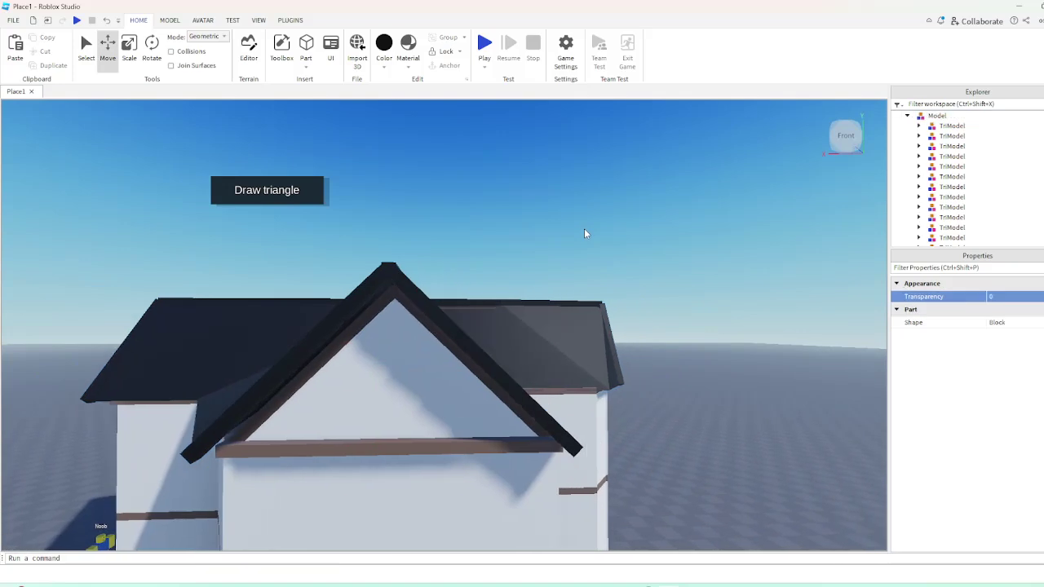
Raise the black roof by another 0.5 studs and check its fit from several sides
right_drag(584, 230, 574, 252)
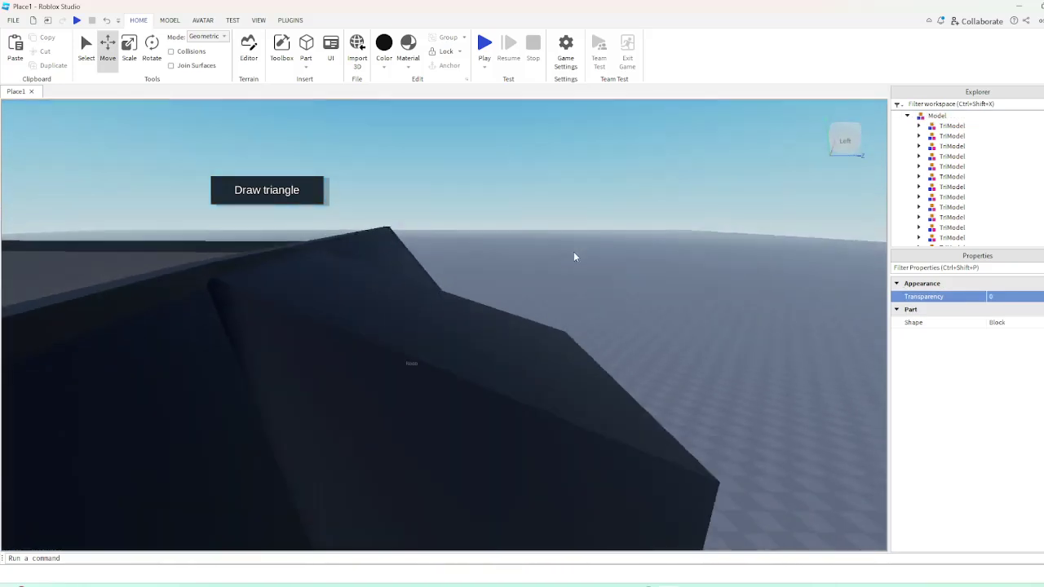
scroll(574, 252, down, 5)
click(496, 308)
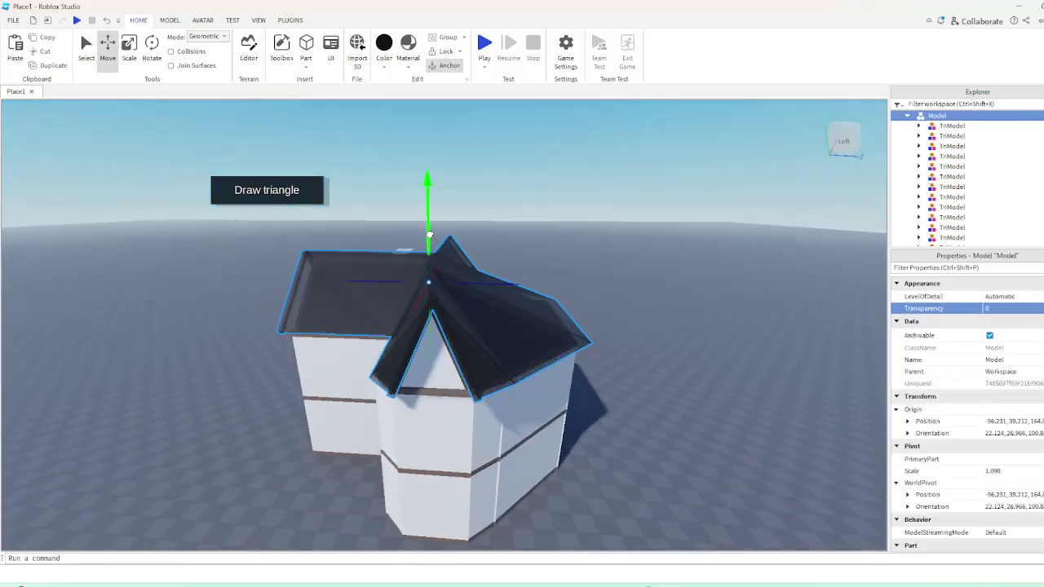
click(569, 231)
scroll(595, 246, up, 3)
right_drag(595, 246, 598, 400)
scroll(610, 364, down, 4)
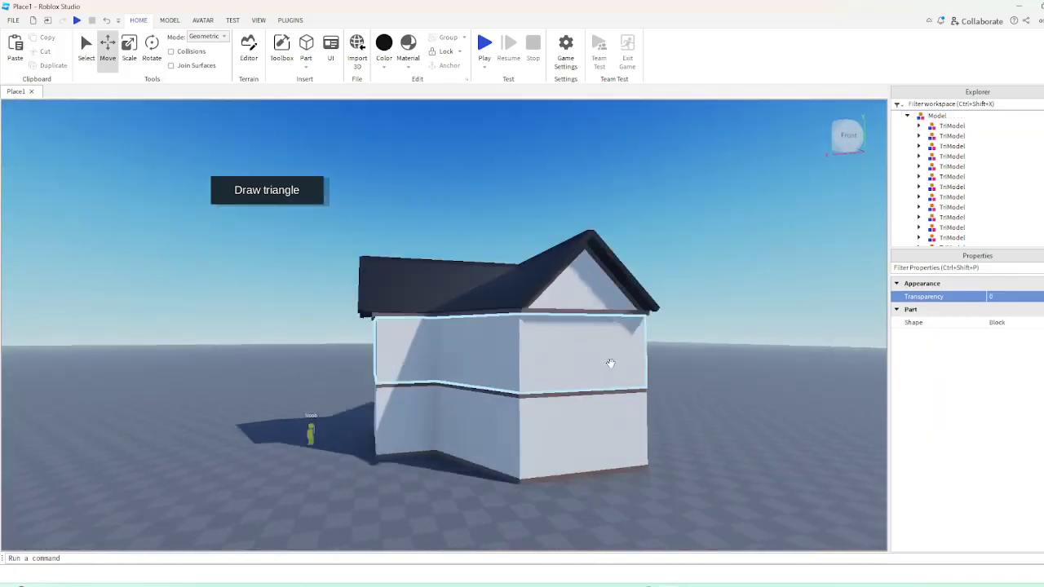
scroll(635, 367, up, 4)
scroll(598, 399, down, 5)
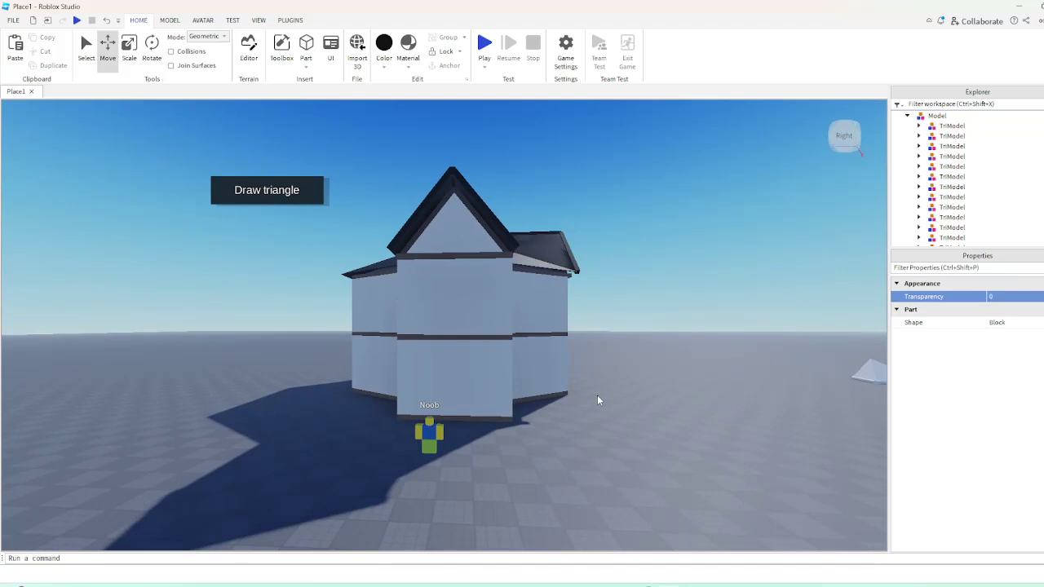
Scale the base beam of the wide front gable inward from inside the house
scroll(478, 394, up, 10)
right_drag(476, 393, 333, 363)
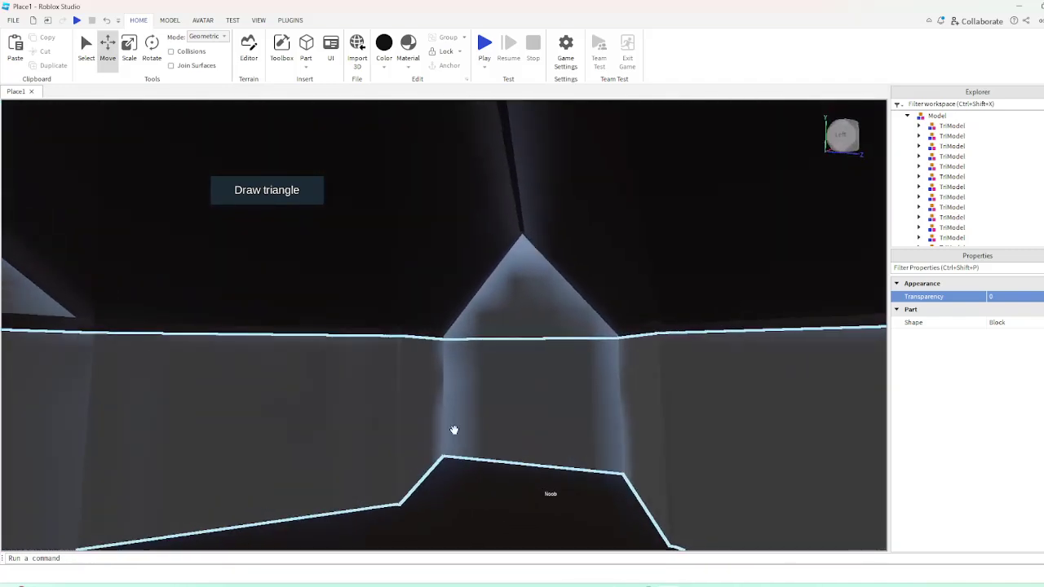
click(408, 323)
scroll(417, 319, up, 2)
right_drag(417, 319, 448, 346)
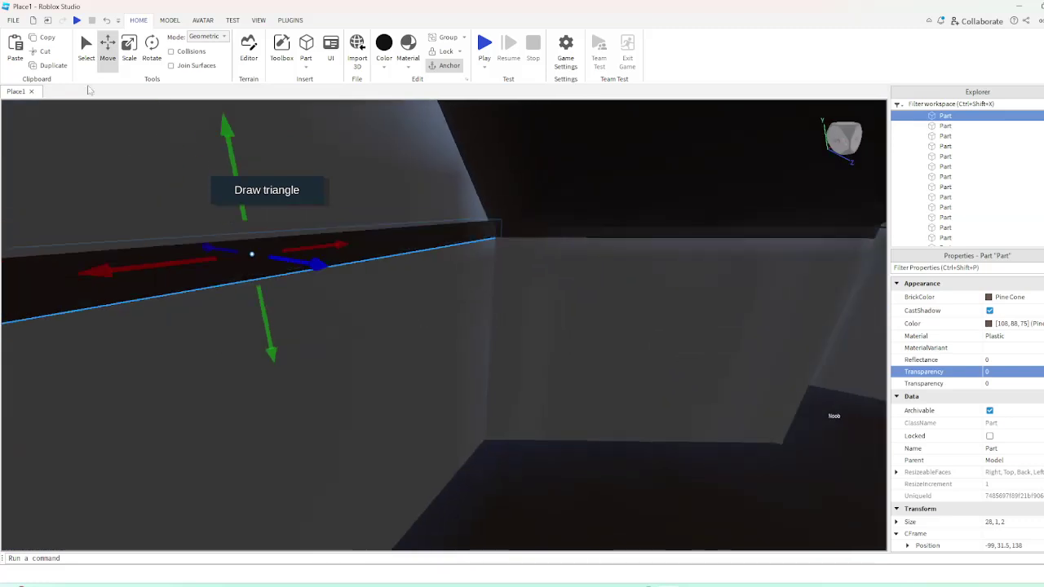
drag(290, 256, 299, 269)
right_drag(300, 269, 326, 332)
scroll(408, 304, up, 3)
Thicken the right gable's base beam toward the interior
click(392, 325)
scroll(392, 325, up, 2)
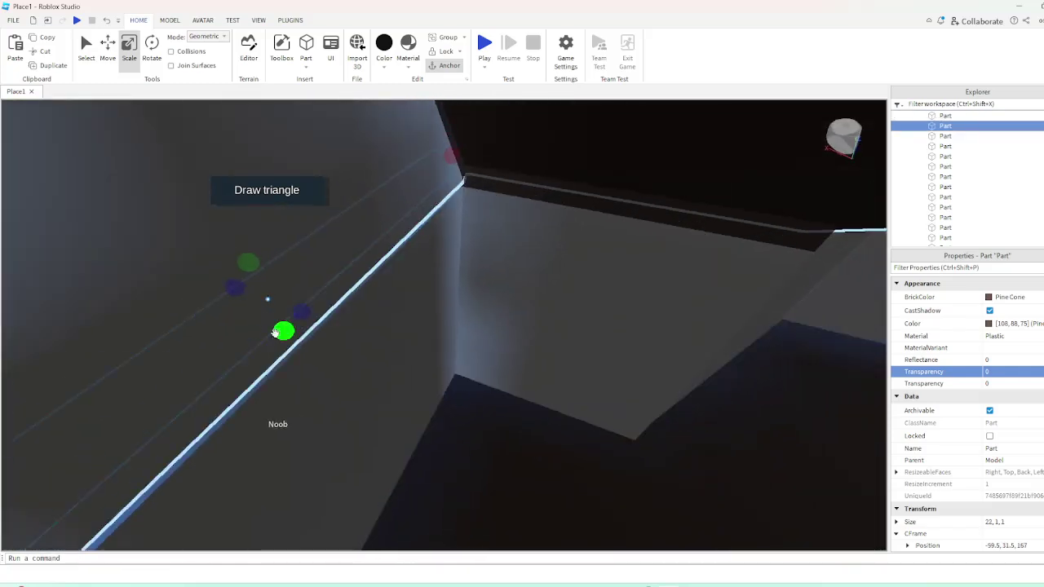
drag(341, 328, 352, 332)
right_drag(353, 333, 436, 376)
Scale the narrow left gable's base beam inward to a thickness of 2 studs
click(404, 357)
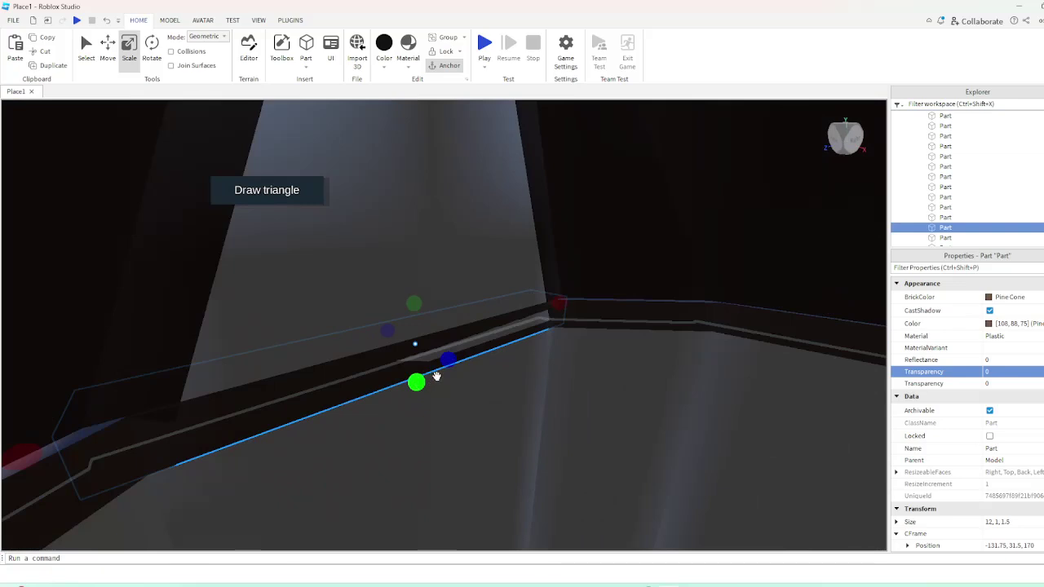
click(456, 361)
click(104, 22)
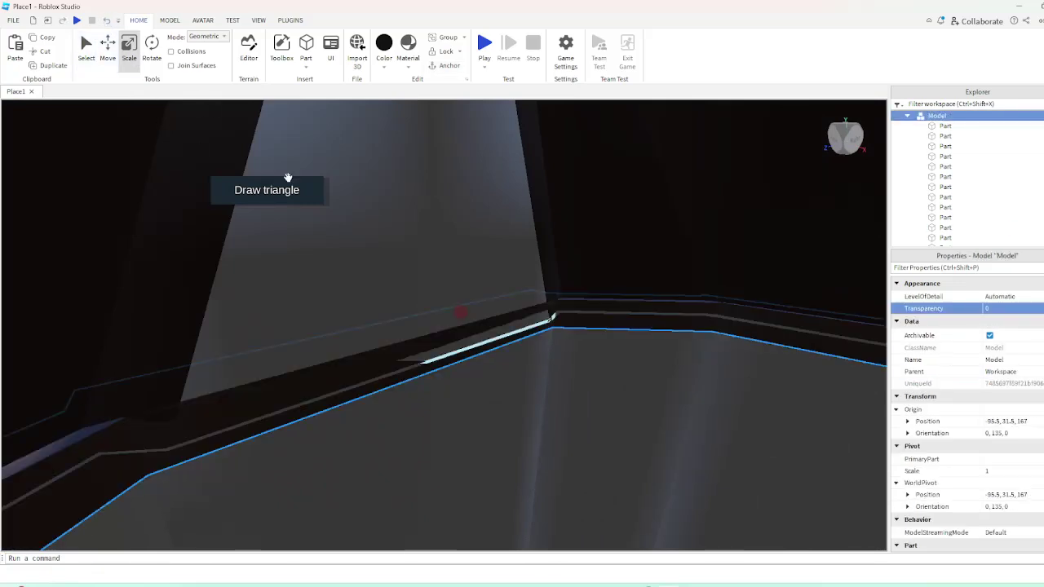
alt+click(403, 354)
drag(454, 364, 469, 378)
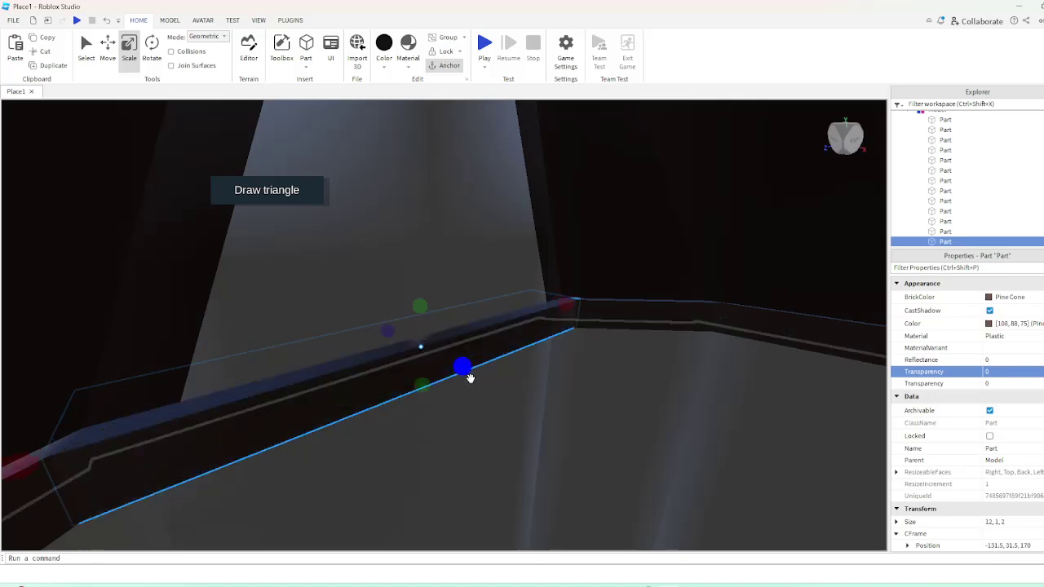
click(538, 441)
right_drag(538, 441, 536, 441)
Duplicate the narrow left gable's base beam and stretch the copy down the wall to the ground
click(478, 486)
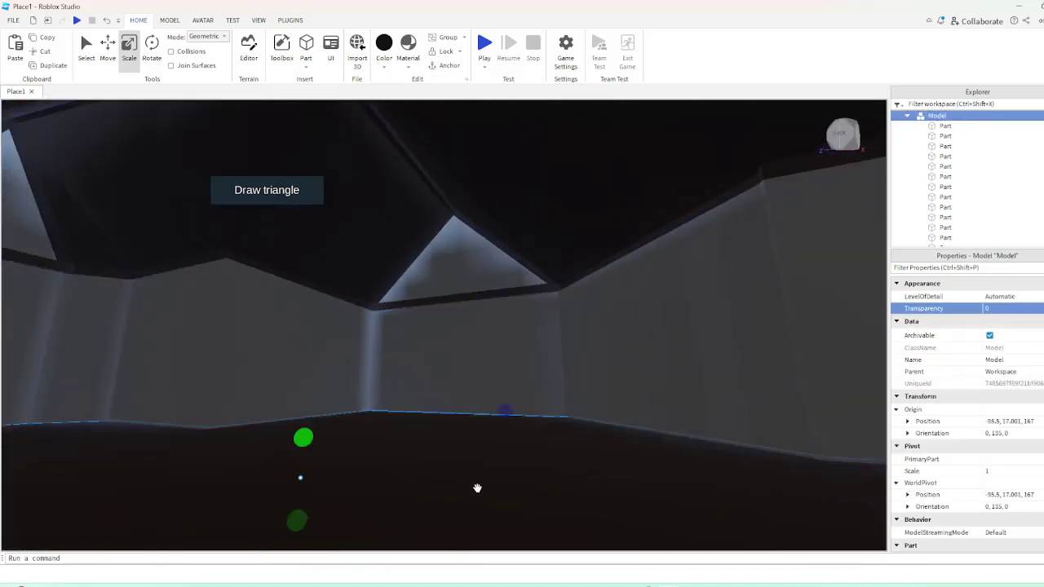
right_drag(478, 487, 487, 311)
scroll(475, 488, down, 5)
scroll(475, 487, up, 8)
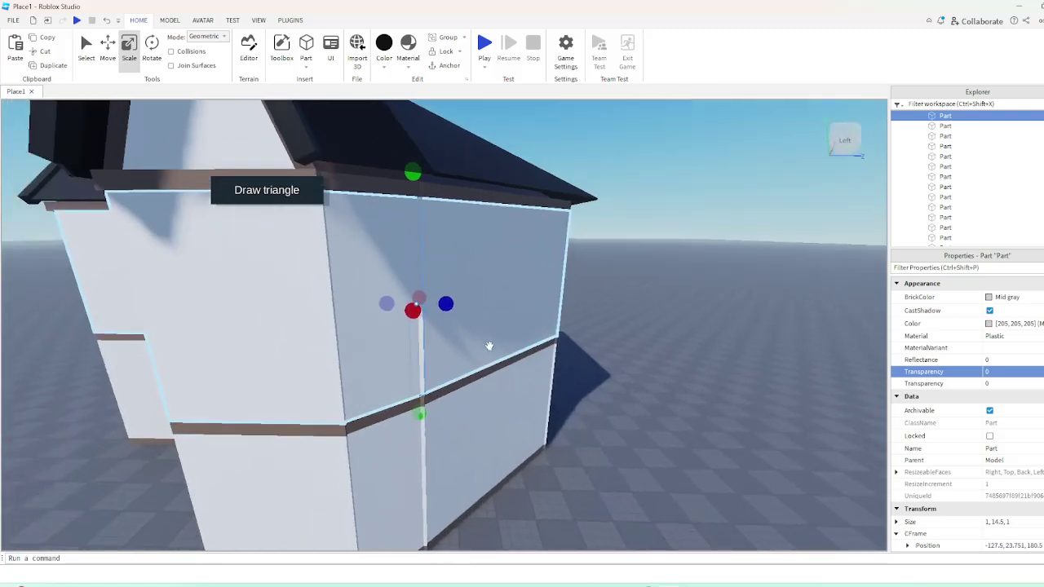
click(635, 336)
right_drag(665, 347, 537, 258)
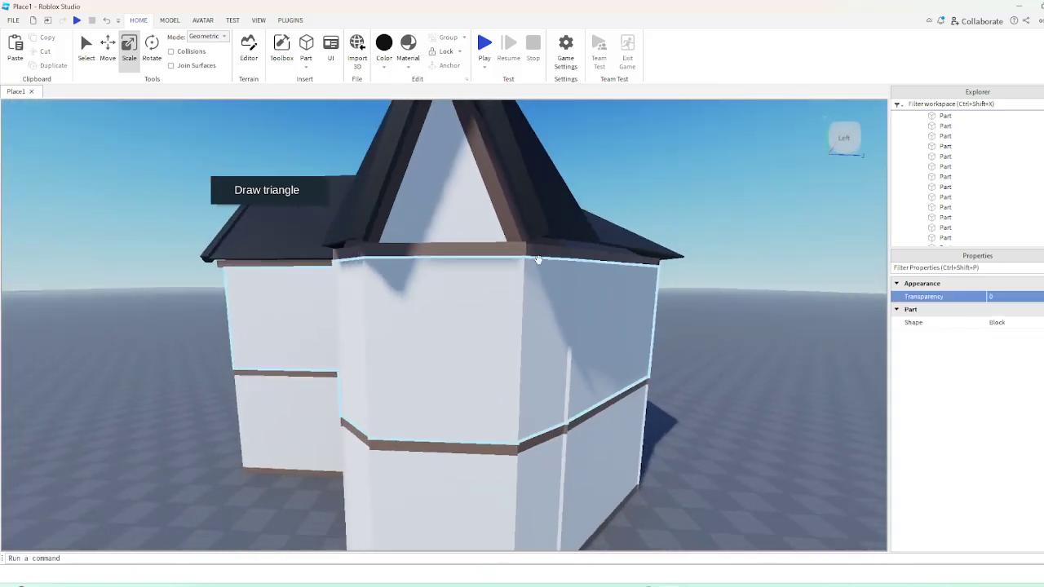
scroll(436, 327, down, 2)
drag(443, 282, 435, 419)
right_drag(432, 373, 435, 400)
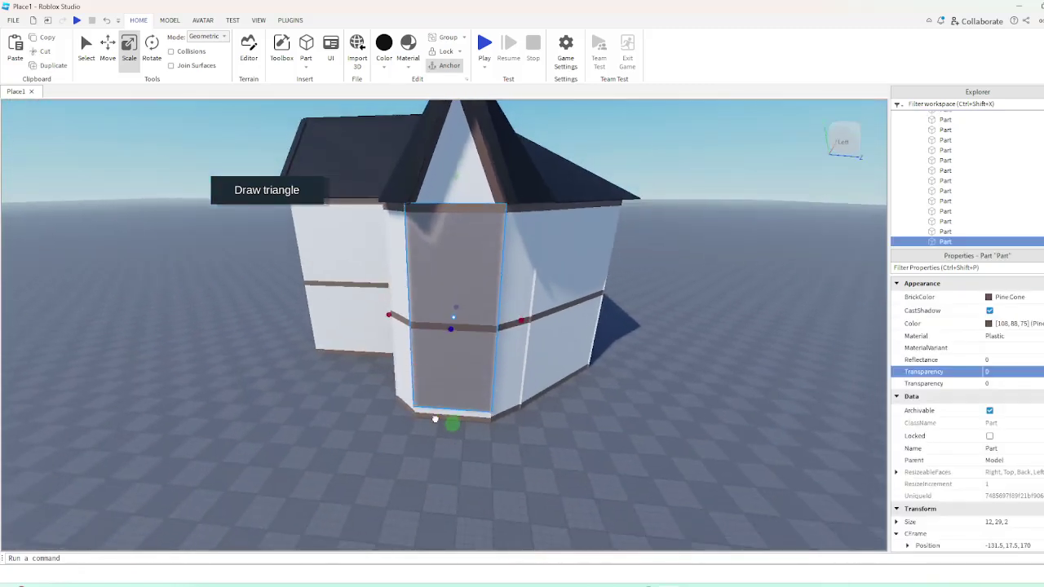
drag(435, 420, 437, 438)
scroll(520, 359, up, 1)
scroll(519, 359, up, 1)
Narrow the stretched beam to a 1-stud-wide corner post and place a copy at the wall's other corner
drag(534, 334, 435, 312)
right_drag(435, 312, 427, 282)
scroll(427, 282, up, 2)
scroll(387, 190, down, 2)
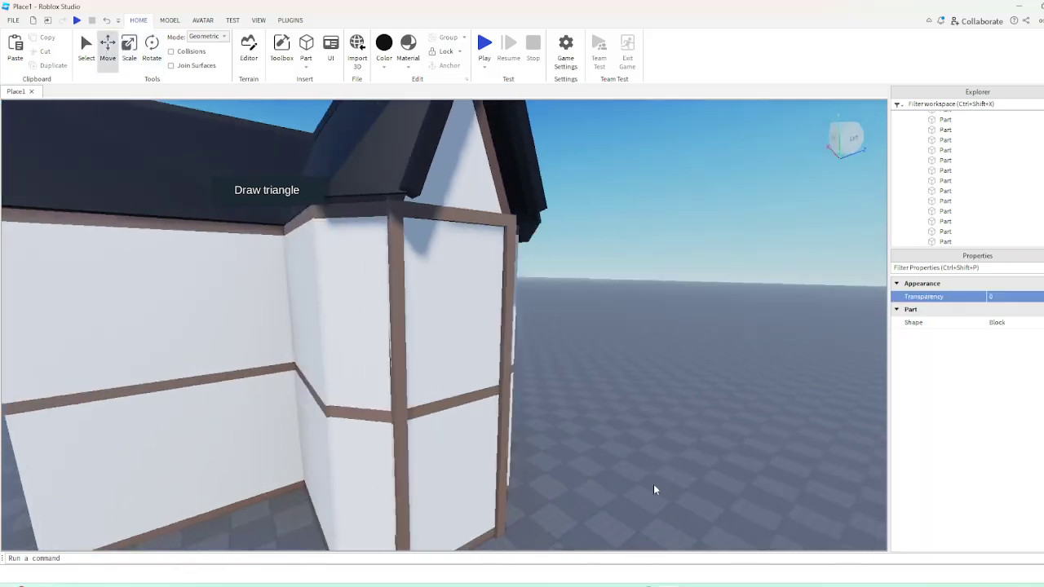
Duplicate the narrow left gable wall's front corner post and move the copy to the far corner of the adjoining angled wall
scroll(422, 275, up, 3)
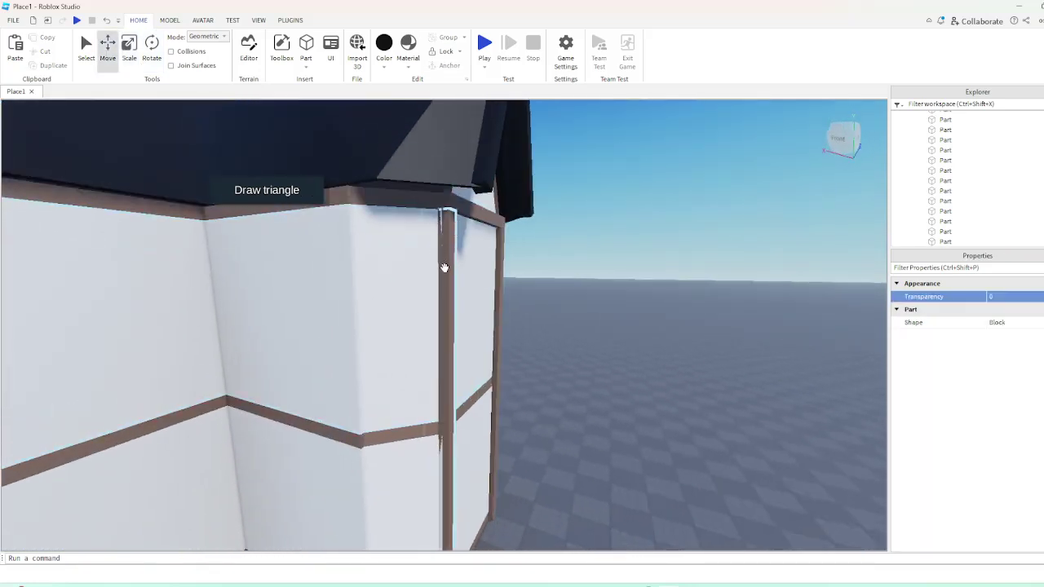
click(444, 267)
right_drag(446, 461, 451, 457)
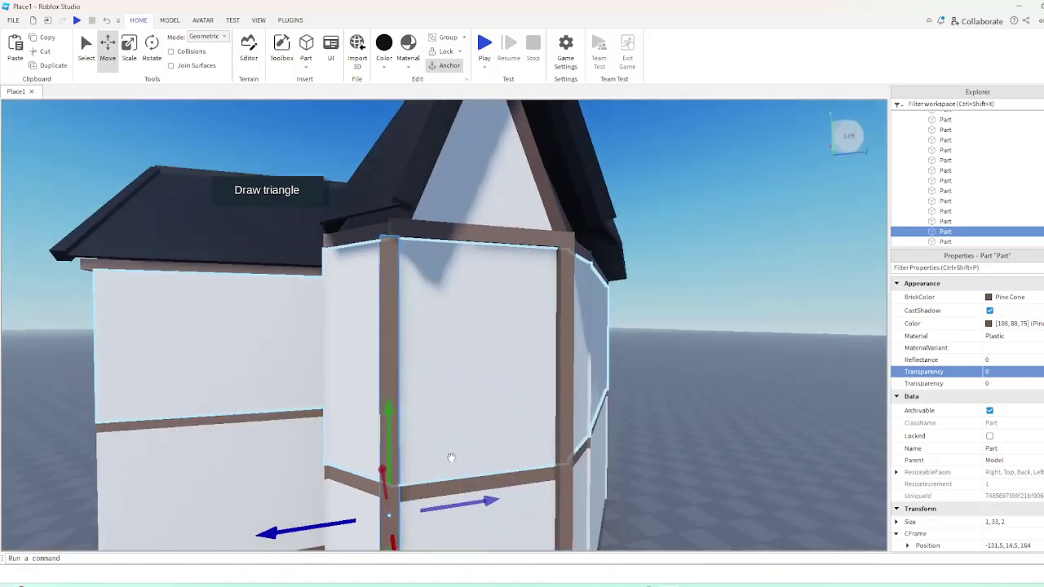
right_drag(394, 306, 396, 308)
key(ctrl+d)
drag(473, 424, 433, 444)
right_drag(432, 444, 434, 444)
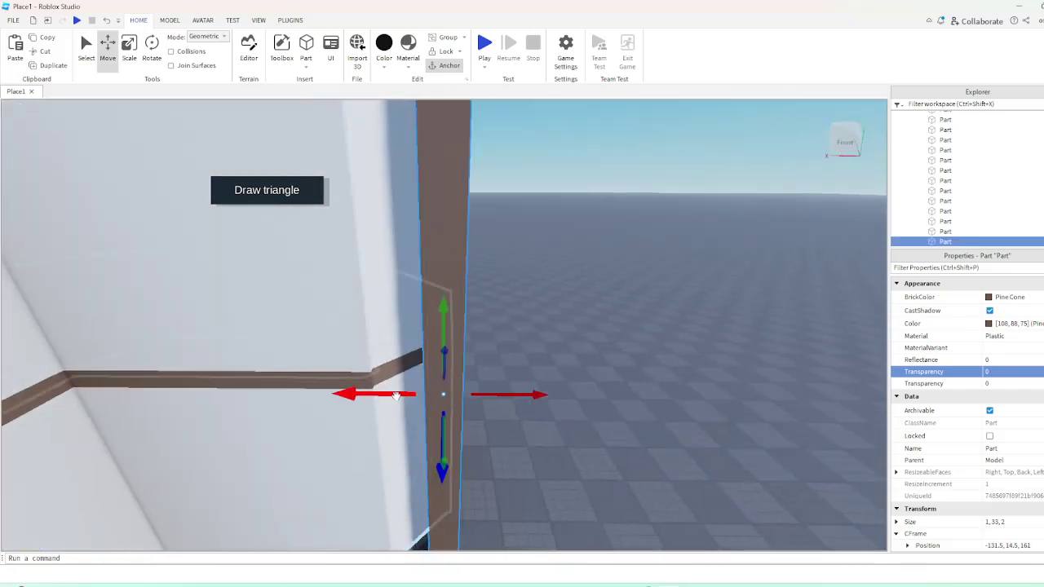
drag(386, 397, 330, 399)
right_drag(323, 403, 330, 395)
Undo the accidental wall move and shift the copied post outward over the angled wall's corner
drag(373, 381, 361, 388)
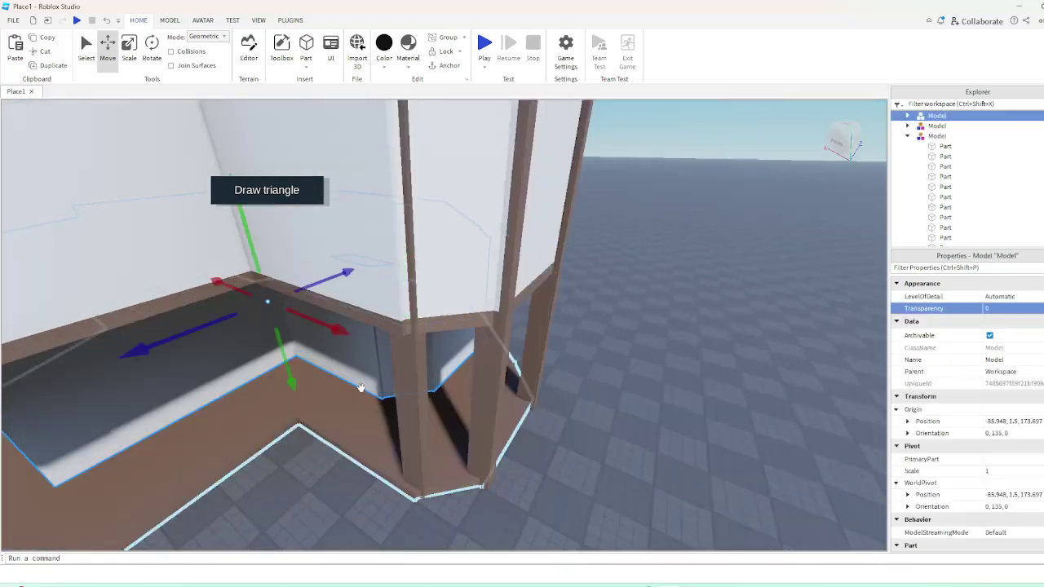
click(107, 20)
click(412, 264)
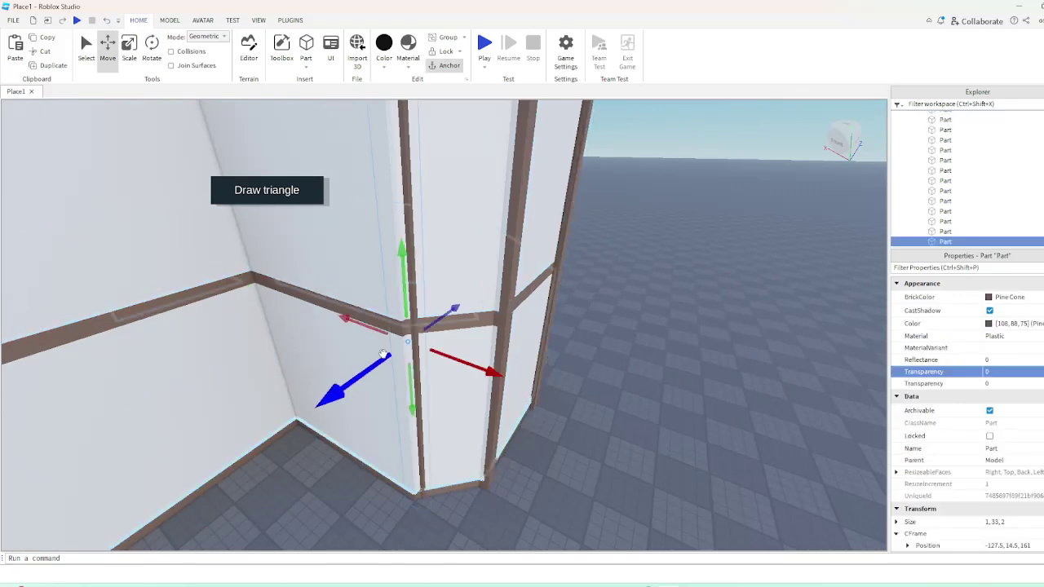
drag(370, 382, 372, 384)
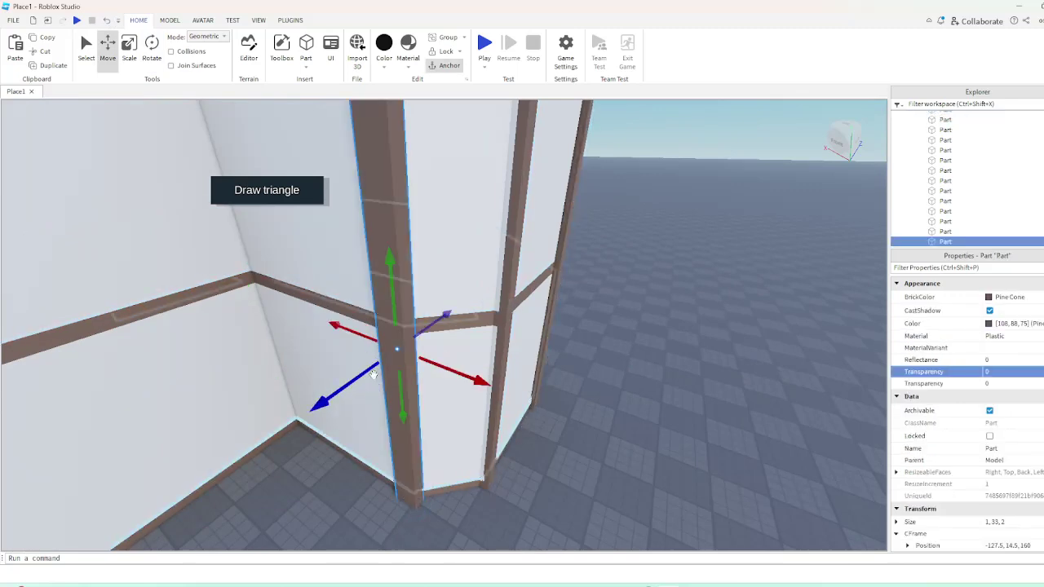
Scale the copied post to a thickness of 1.5 studs and place a duplicate at the bay's matching rear corner
key(a)
click(129, 47)
key(a)
right_drag(379, 292, 466, 332)
drag(511, 335, 516, 339)
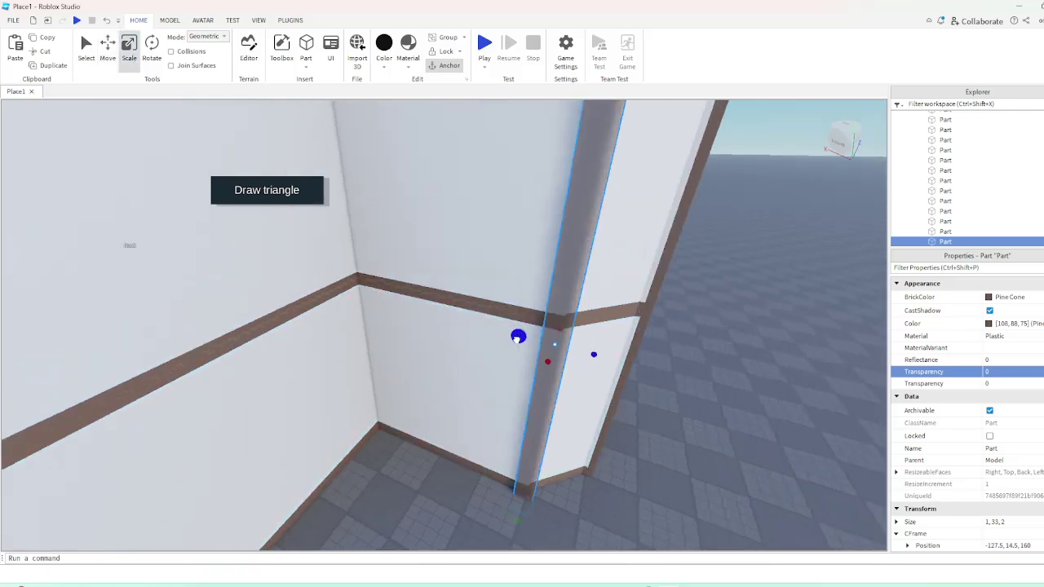
key(s)
right_drag(517, 340, 606, 343)
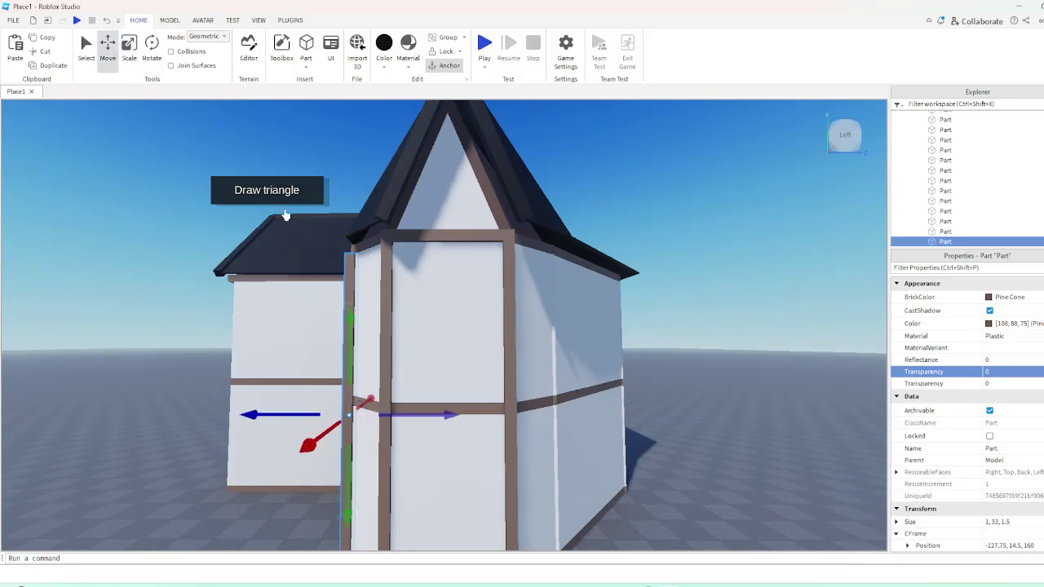
key(s)
click(698, 506)
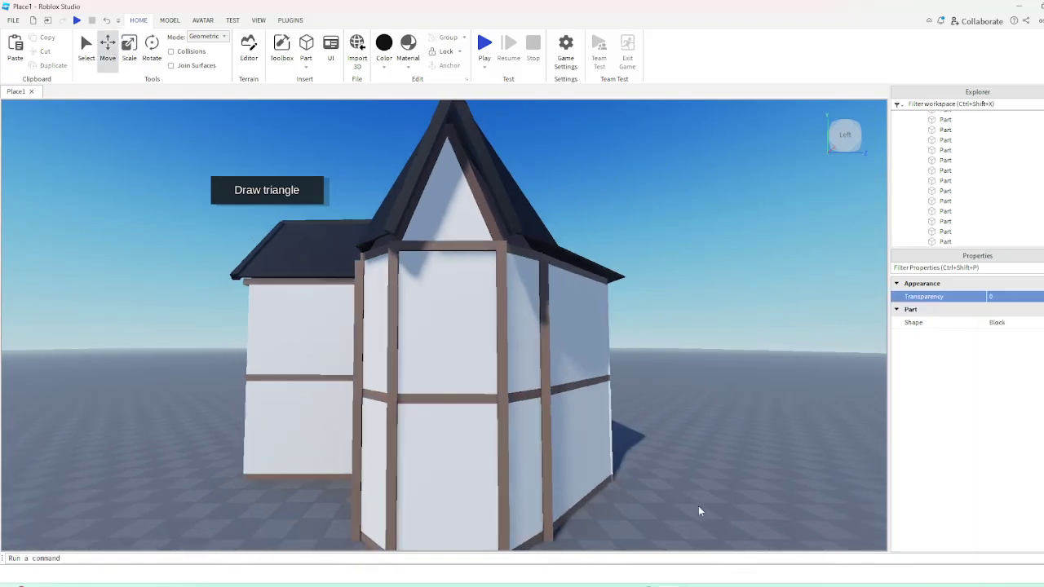
Activate the resize plugin and lower the whole roof model by 0.5 studs
right_drag(698, 506, 697, 490)
key(w)
click(500, 303)
scroll(498, 305, up, 2)
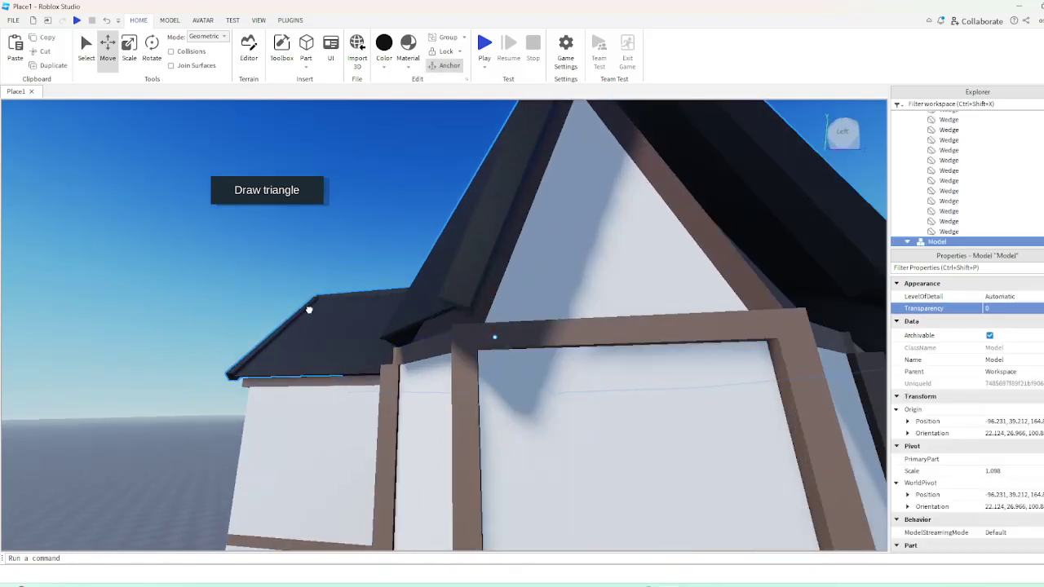
scroll(439, 271, down, 2)
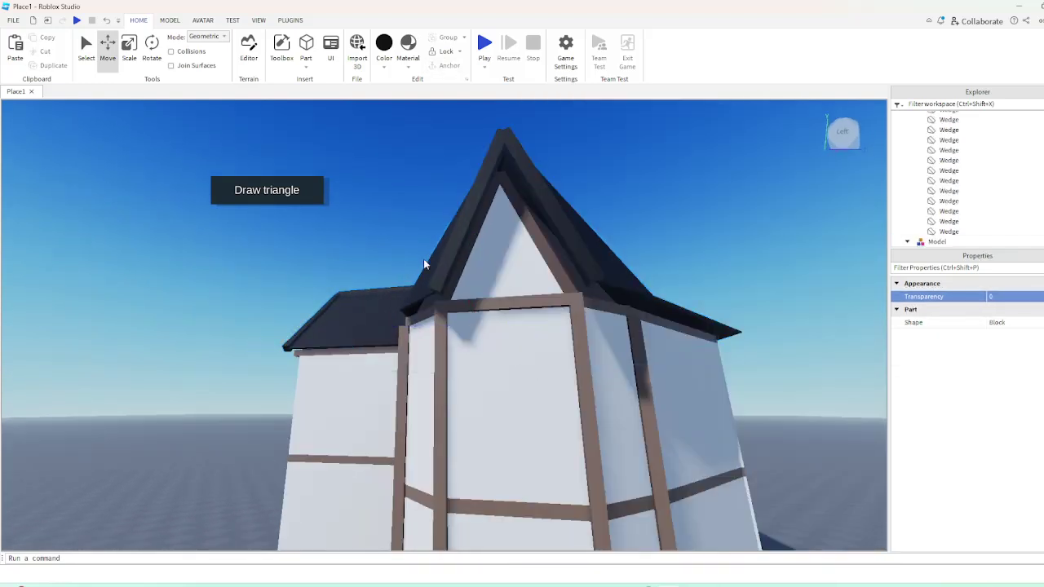
click(289, 21)
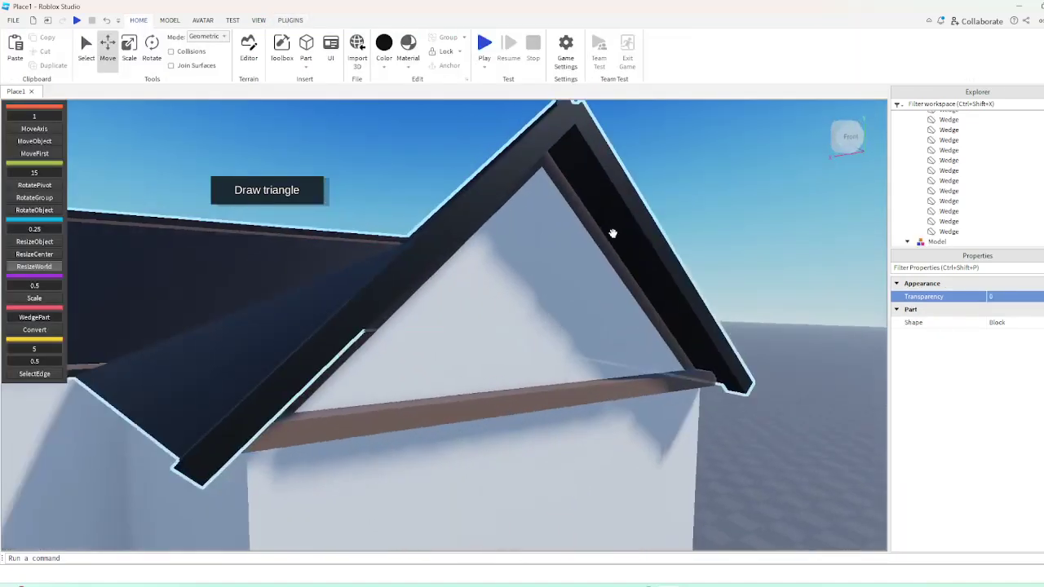
right_drag(612, 231, 583, 237)
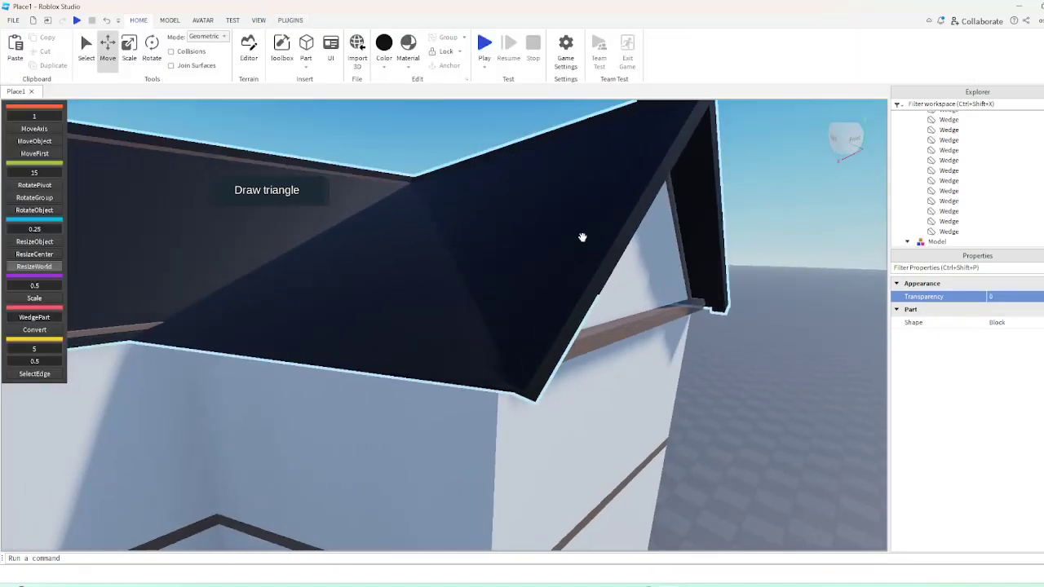
click(581, 236)
scroll(449, 229, down, 3)
drag(413, 205, 412, 198)
click(570, 177)
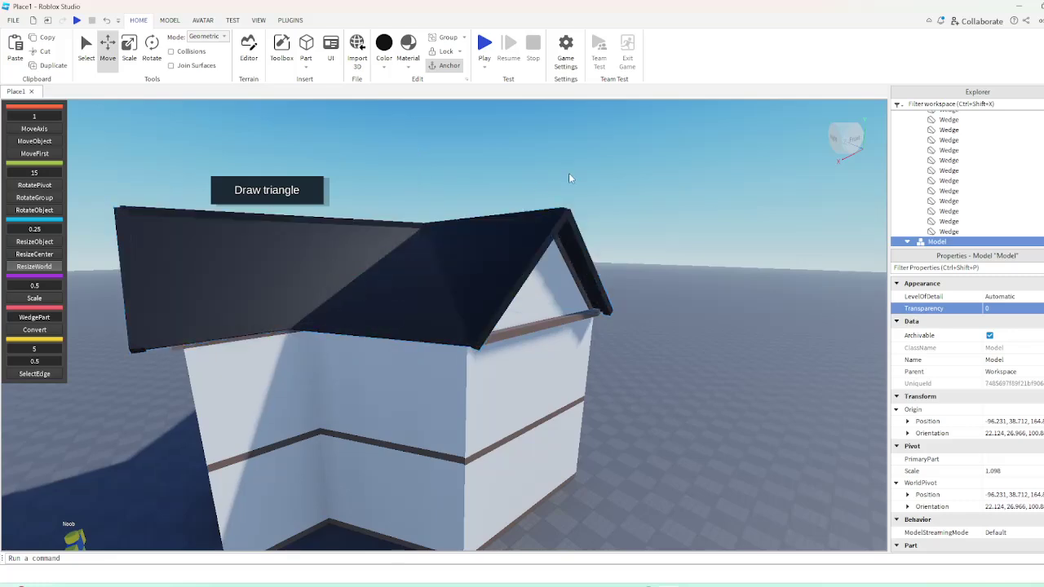
Examine how the roof fits against the gables and walls from all sides of the house
right_drag(569, 178, 595, 176)
click(498, 215)
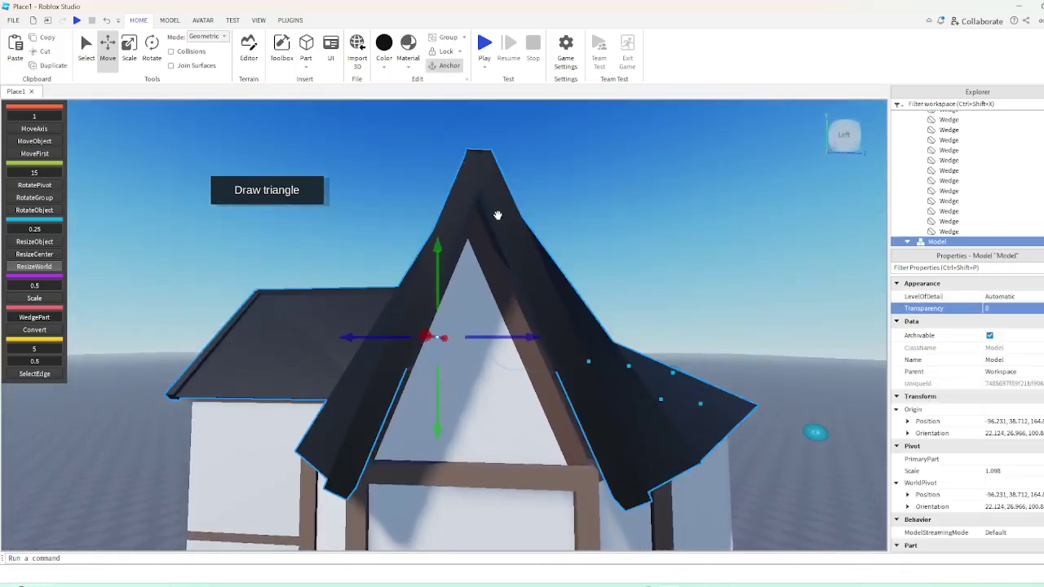
key(a)
drag(439, 336, 437, 333)
key(d)
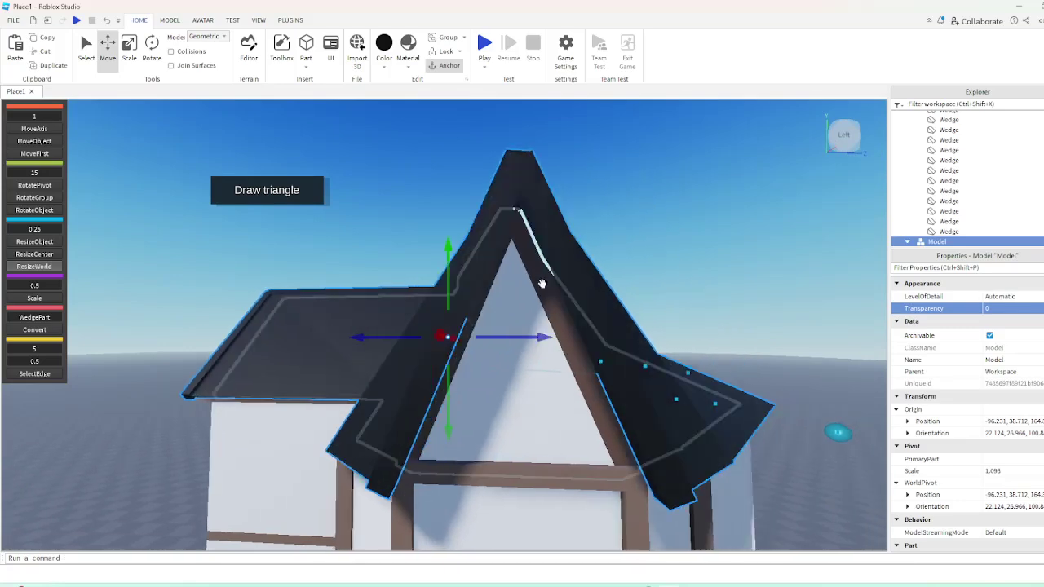
click(604, 273)
right_drag(604, 272, 605, 269)
key(s)
key(w)
key(d)
key(d)
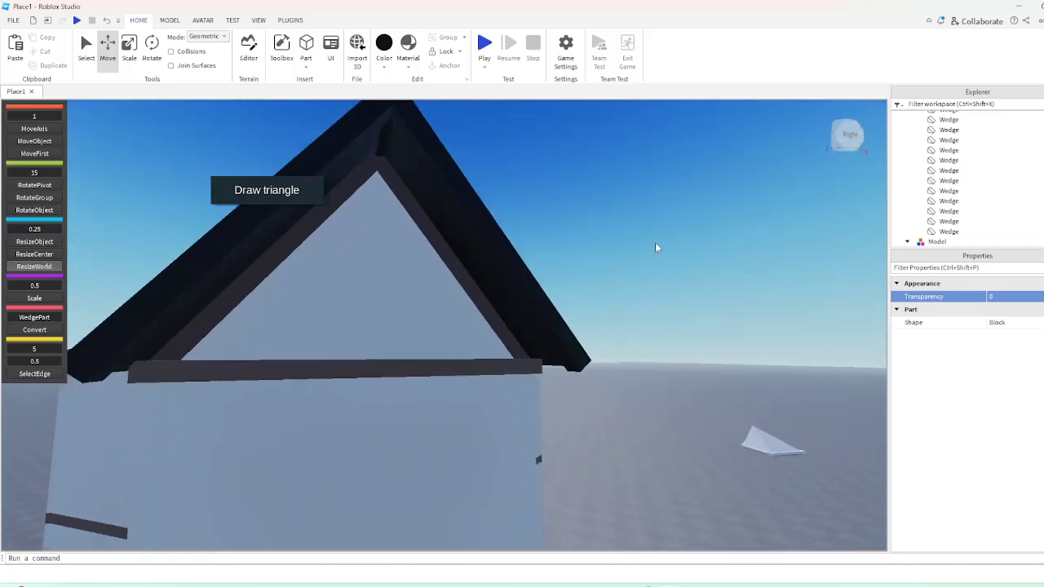
right_drag(655, 242, 655, 243)
key(s)
key(w)
right_drag(585, 274, 608, 299)
key(s)
key(w)
key(s)
key(s)
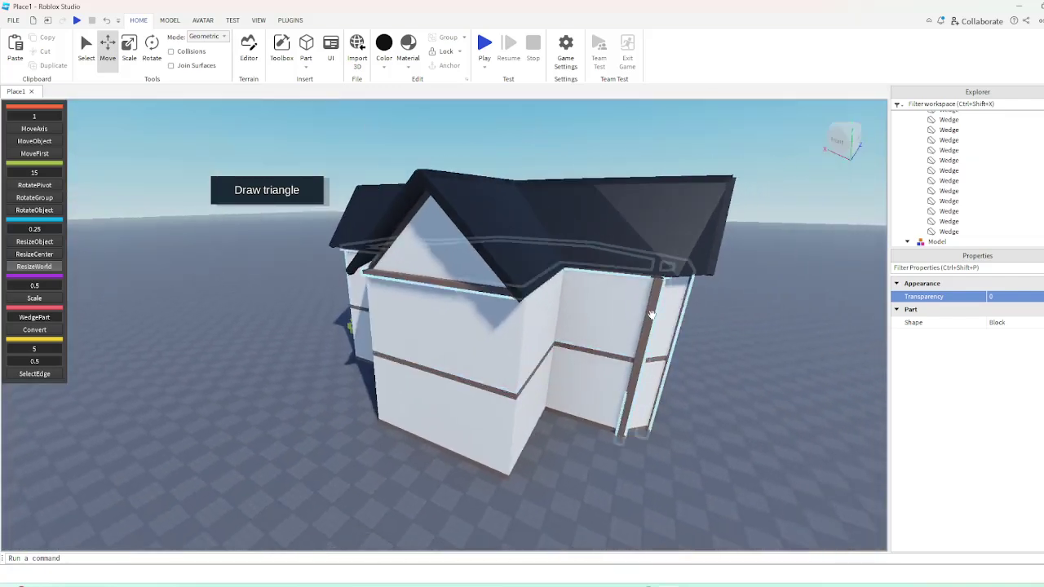
Copy the 1.5-stud-thick bay post to the front gable wall's corner nearest the bay
click(650, 315)
alt+click(650, 315)
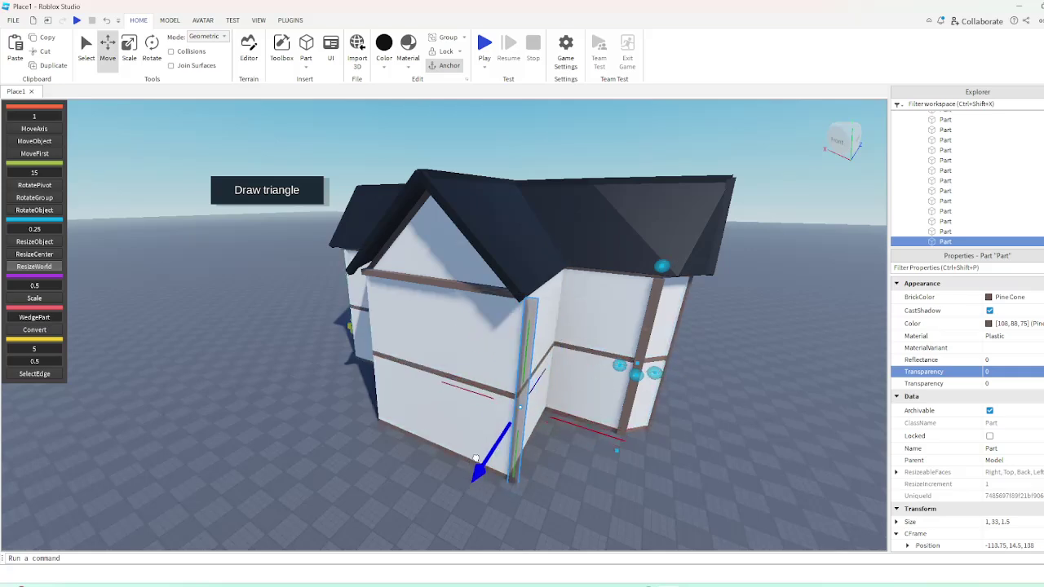
scroll(490, 445, up, 3)
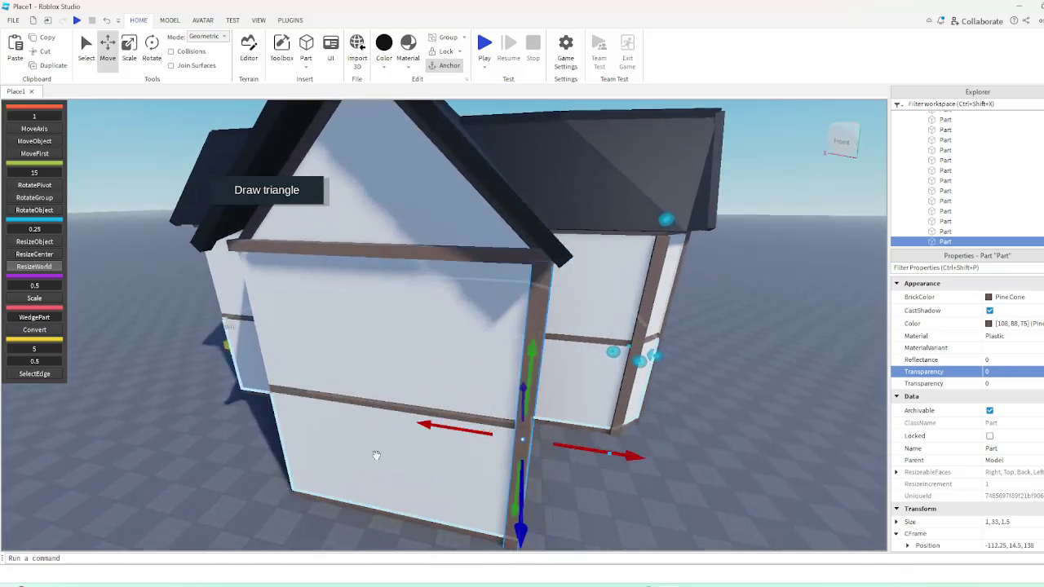
Duplicate the front gable's corner post and move the copy to that wall's opposite corner
key(a)
right_drag(396, 454, 396, 454)
drag(441, 457, 363, 468)
key(a)
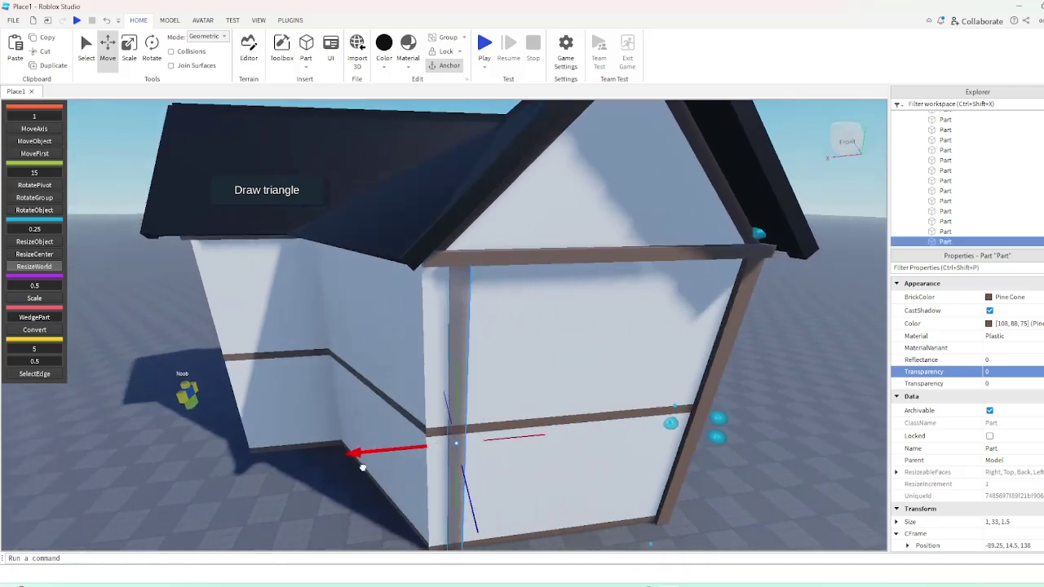
scroll(296, 494, down, 2)
click(296, 494)
Duplicate the front gable's outer post and move the copy to the near corner of the right gable wall
right_drag(298, 490, 427, 473)
scroll(427, 477, up, 10)
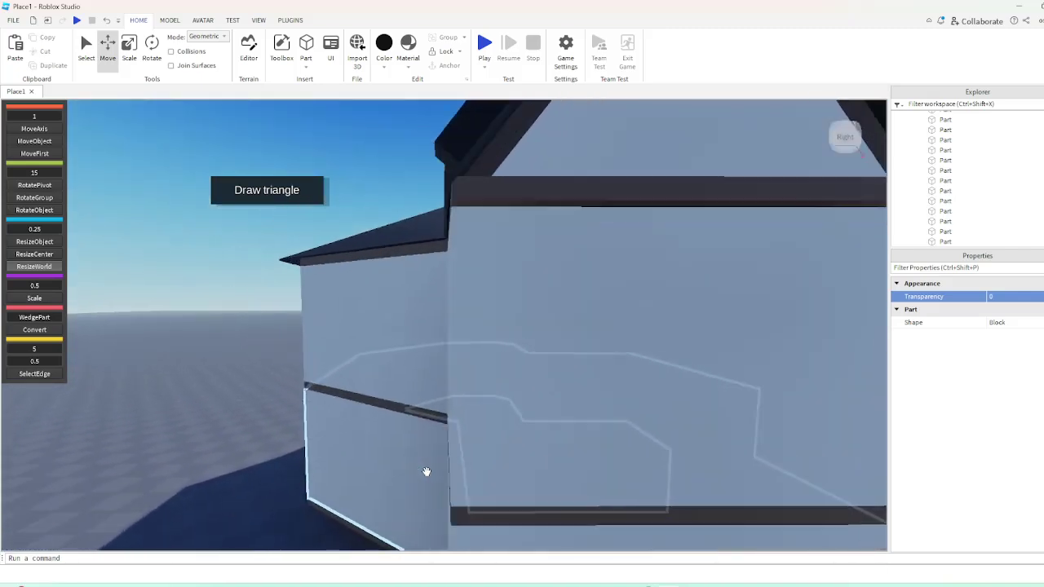
scroll(428, 470, down, 10)
click(548, 363)
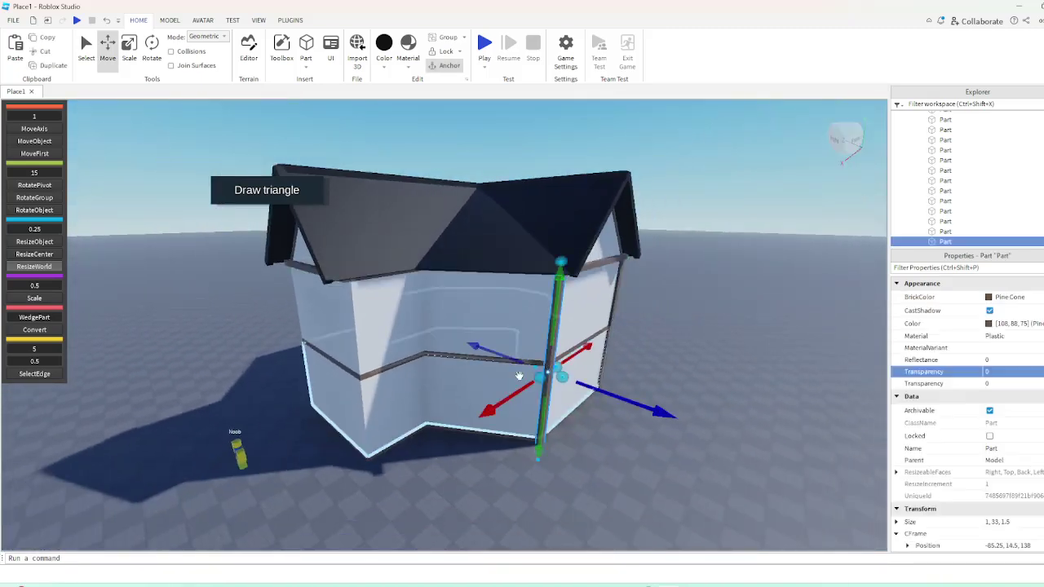
drag(453, 430, 377, 480)
right_drag(377, 480, 424, 415)
drag(424, 415, 372, 404)
right_drag(367, 403, 483, 413)
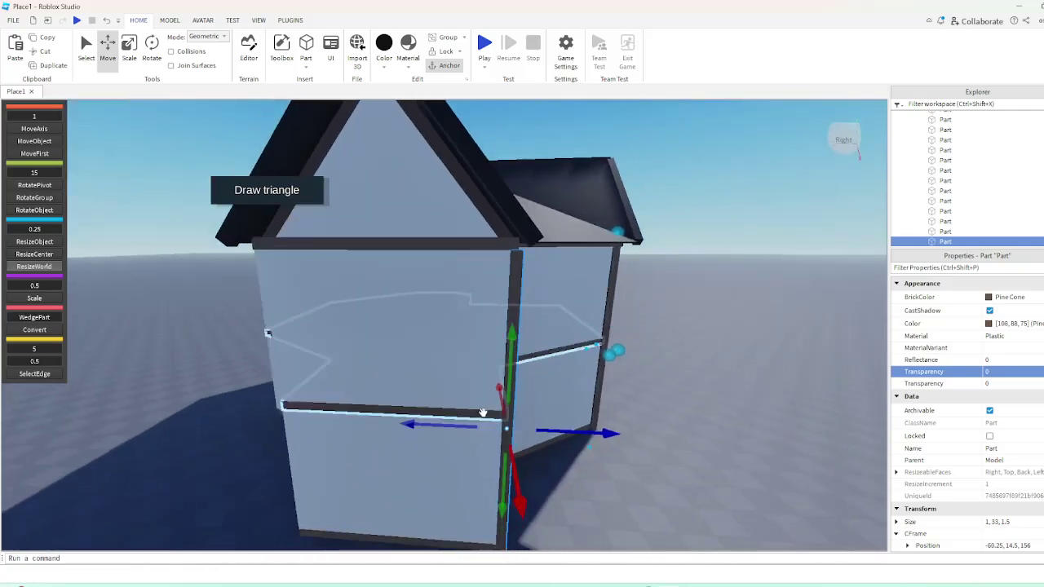
Duplicate the right gable's corner post and move the copy to that wall's rear corner
key(ctrl+d)
key(a)
drag(435, 427, 349, 412)
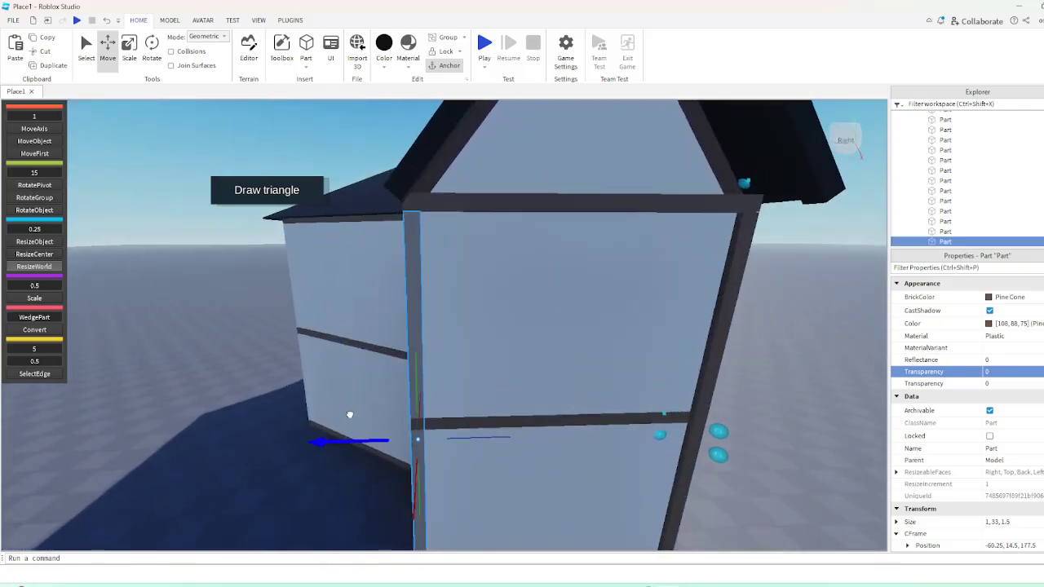
right_drag(349, 415, 494, 308)
click(517, 280)
alt+click(520, 276)
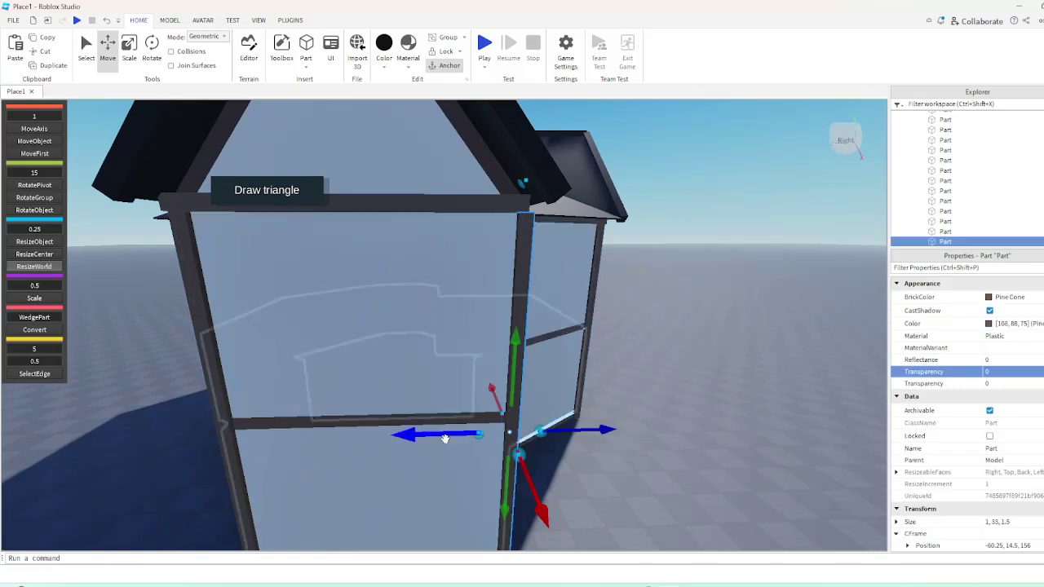
click(438, 441)
key(Delete)
click(438, 442)
click(106, 20)
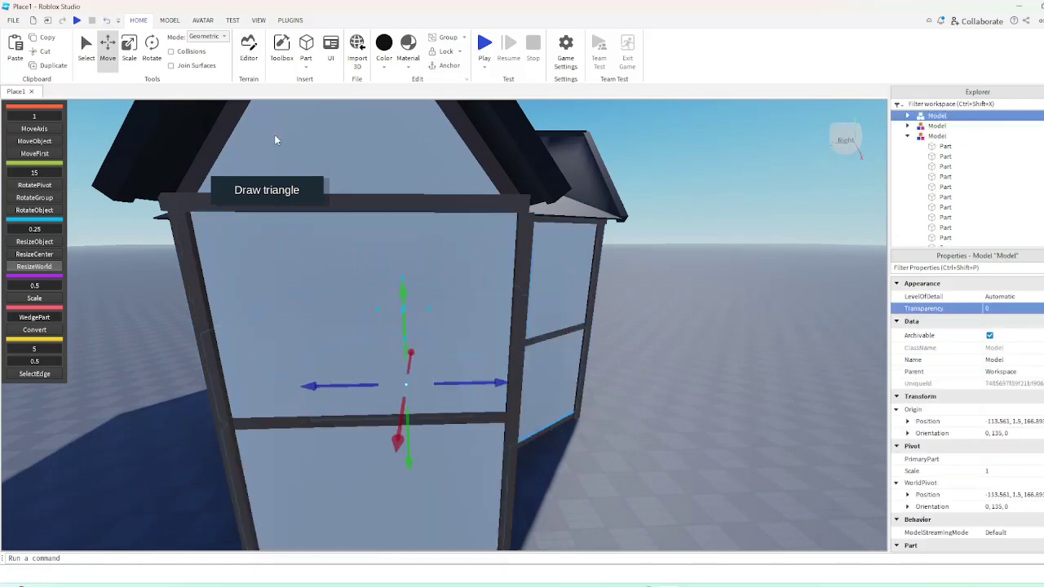
click(518, 244)
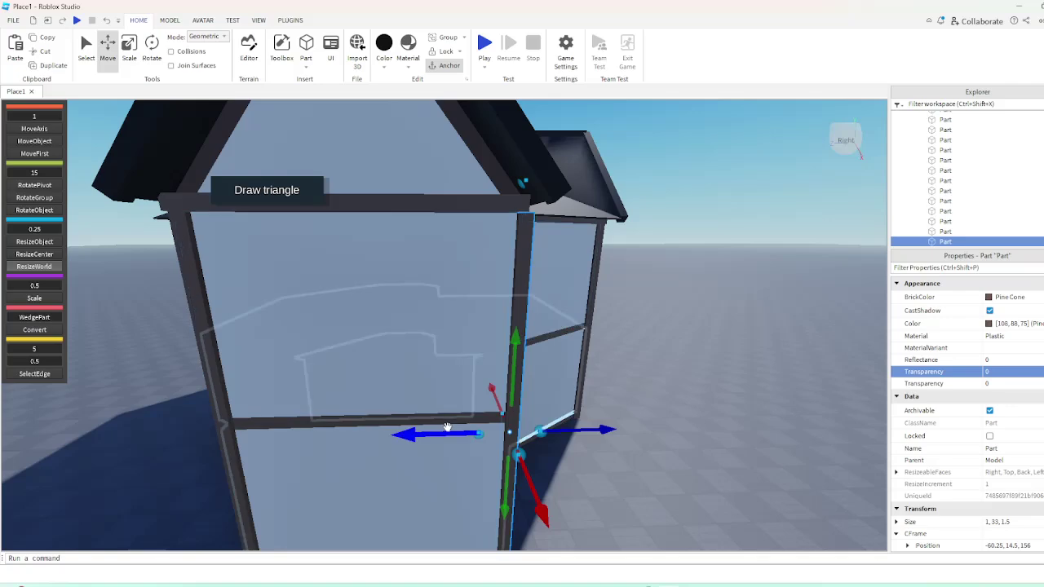
click(619, 501)
Duplicate the right gable's rear post and move the copy to the inner corner where the rear wing begins
key(a)
right_drag(620, 498, 620, 497)
scroll(620, 497, down, 5)
scroll(461, 363, up, 3)
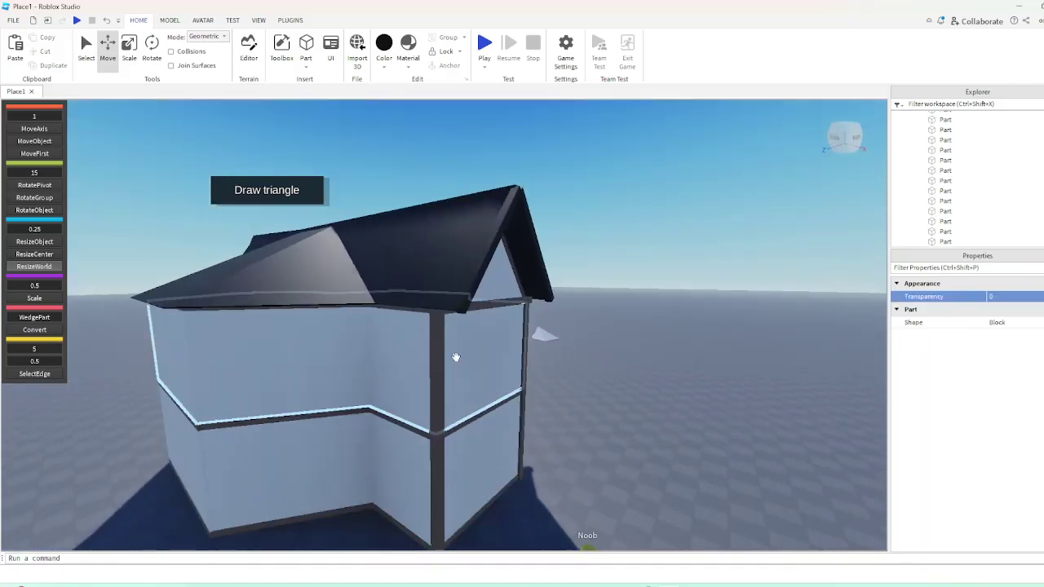
click(438, 353)
scroll(411, 394, up, 3)
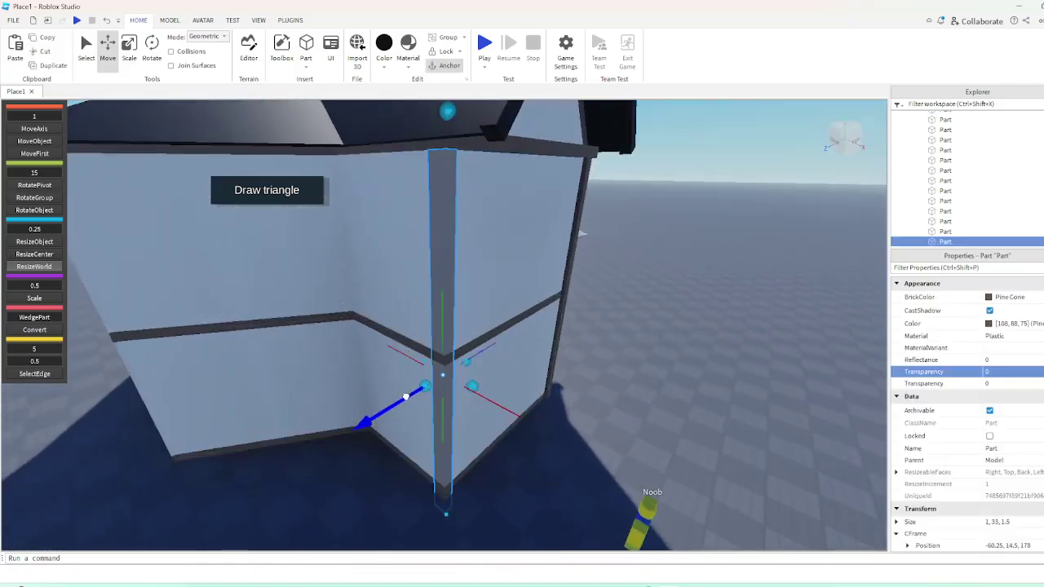
right_drag(406, 398, 402, 376)
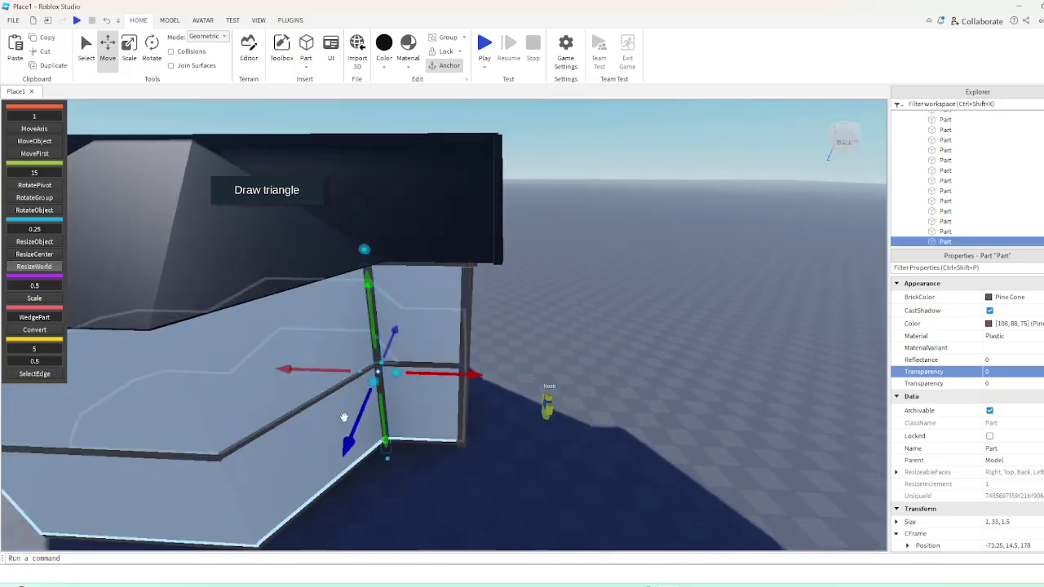
Duplicate the inner-corner post and move the copy to the near outer corner of the rear wall
drag(343, 417, 354, 506)
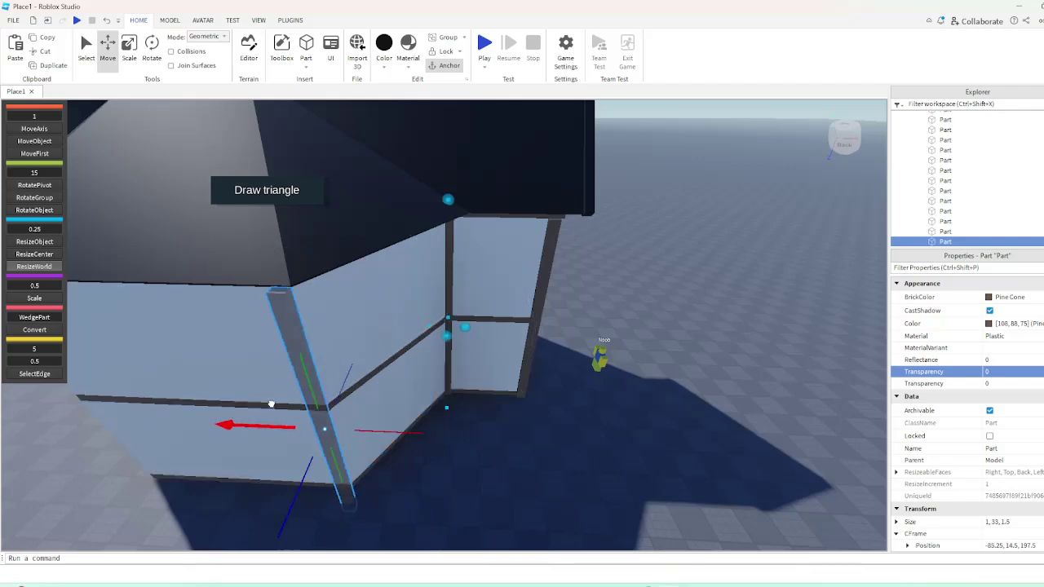
right_drag(272, 404, 273, 406)
drag(394, 394, 415, 381)
Scale the rear wall's corner post to a 1.5 by 1 stud cross-section
right_drag(415, 381, 419, 389)
scroll(422, 385, down, 3)
scroll(424, 383, up, 3)
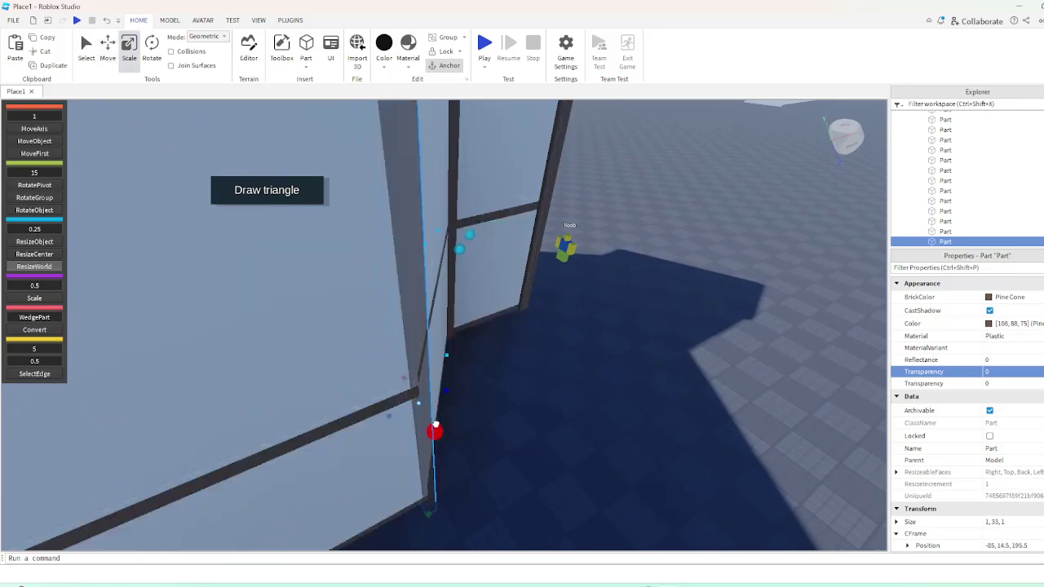
drag(435, 425, 443, 429)
click(553, 446)
Duplicate the resized rear post and move the copy to the rear wall's other corner
scroll(553, 446, down, 4)
click(520, 350)
alt+click(520, 355)
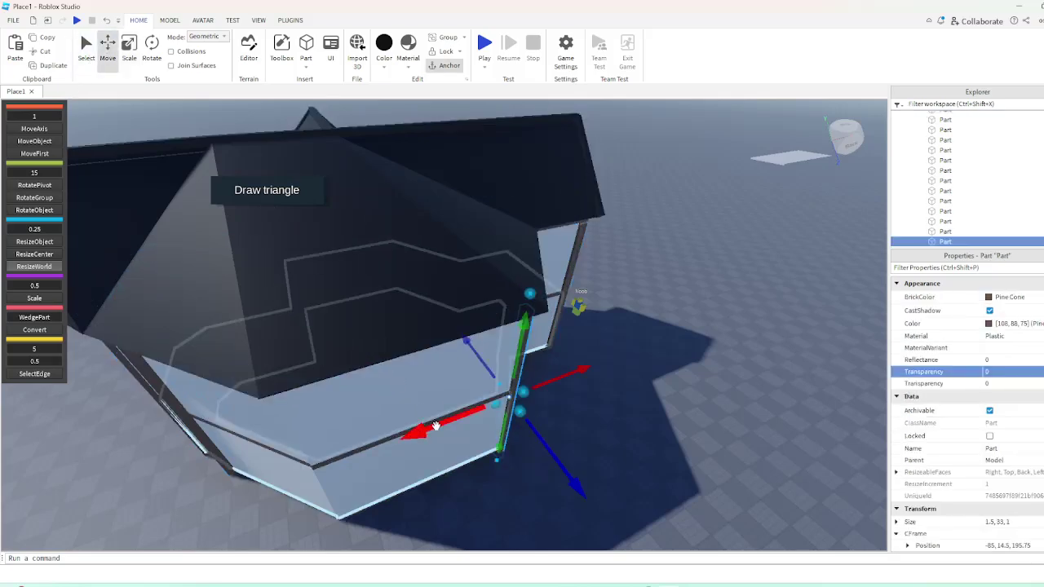
drag(437, 426, 362, 451)
click(317, 464)
right_drag(316, 464, 357, 431)
scroll(505, 378, down, 4)
scroll(504, 378, down, 4)
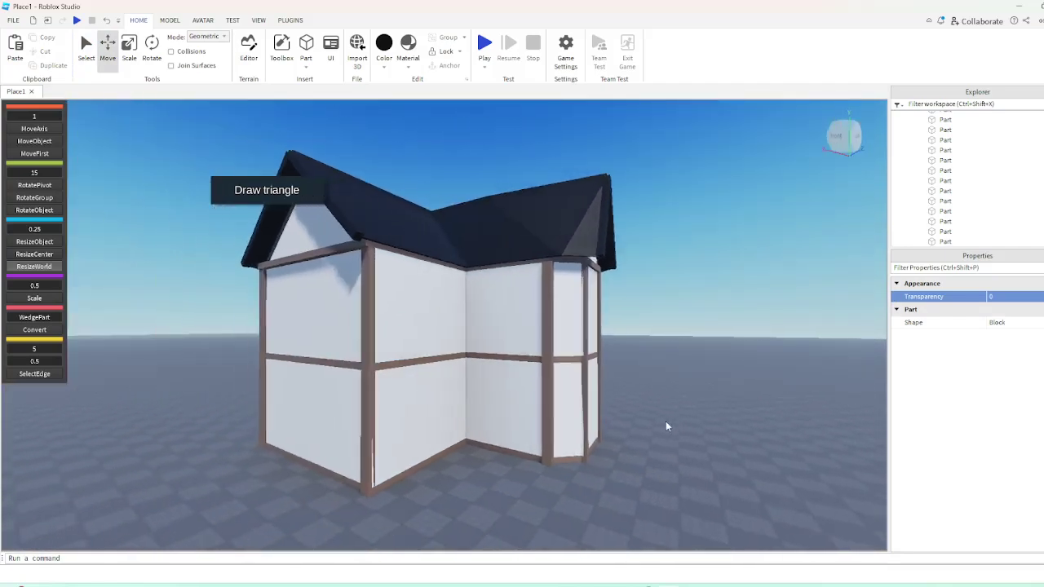
Resize the right gable's corner post to a 1.25 by 1.25 stud cross-section
key(w)
right_drag(666, 421, 680, 424)
scroll(707, 456, down, 6)
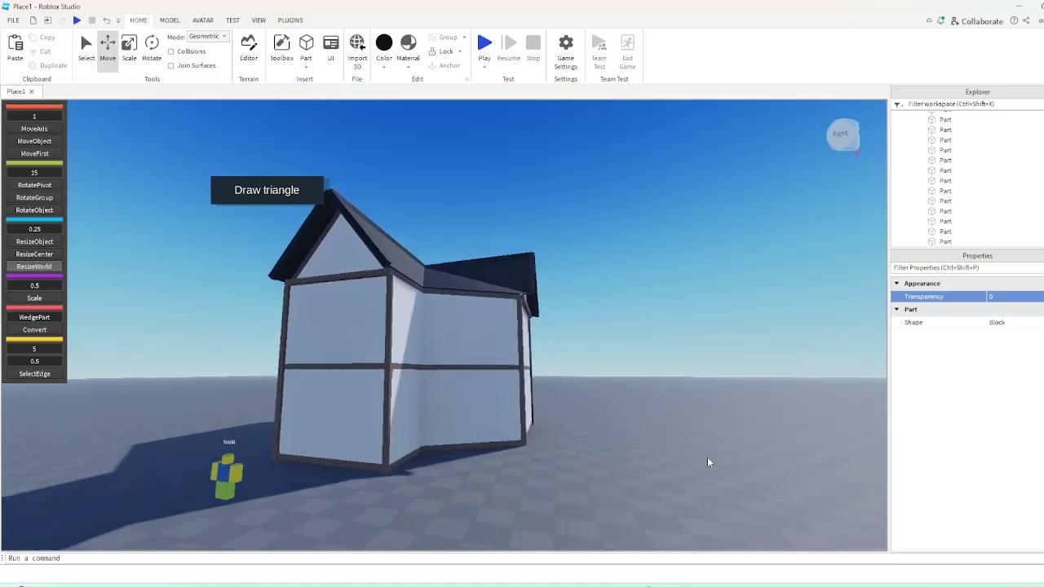
scroll(707, 457, up, 2)
click(380, 308)
scroll(380, 308, up, 5)
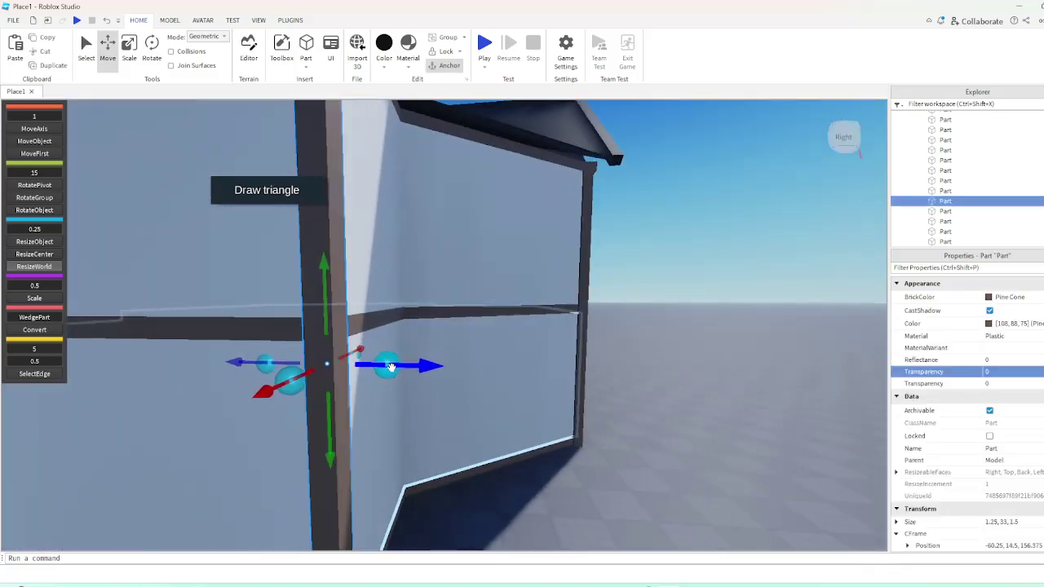
key(d)
right_drag(390, 366, 412, 470)
drag(363, 503, 358, 503)
scroll(259, 446, down, 2)
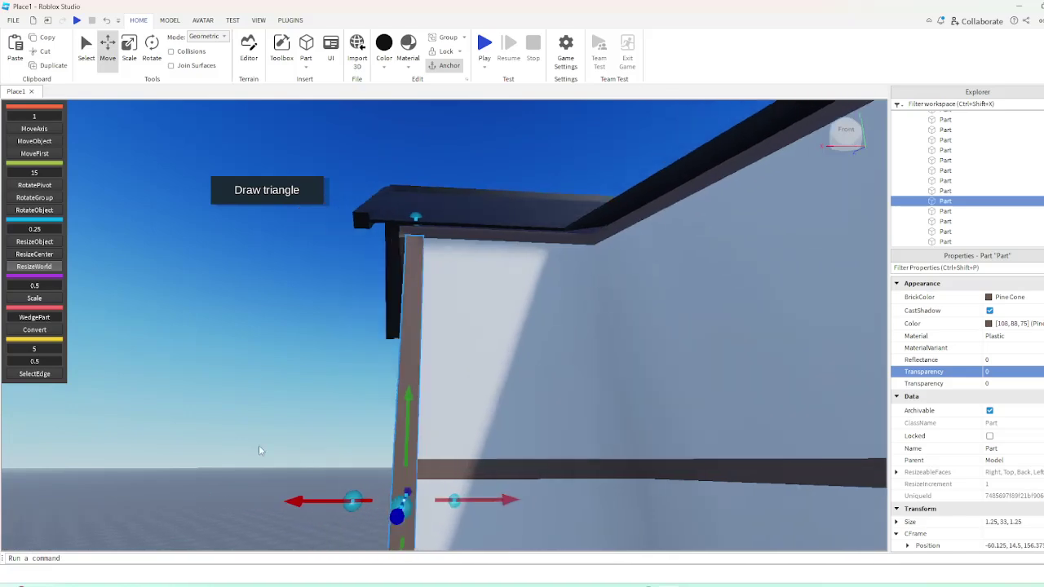
click(259, 445)
Turn the Noob dummy and move it nearer to the house's right gable
right_drag(258, 446, 261, 448)
scroll(443, 461, down, 6)
right_drag(464, 443, 409, 475)
drag(401, 457, 460, 451)
key(r)
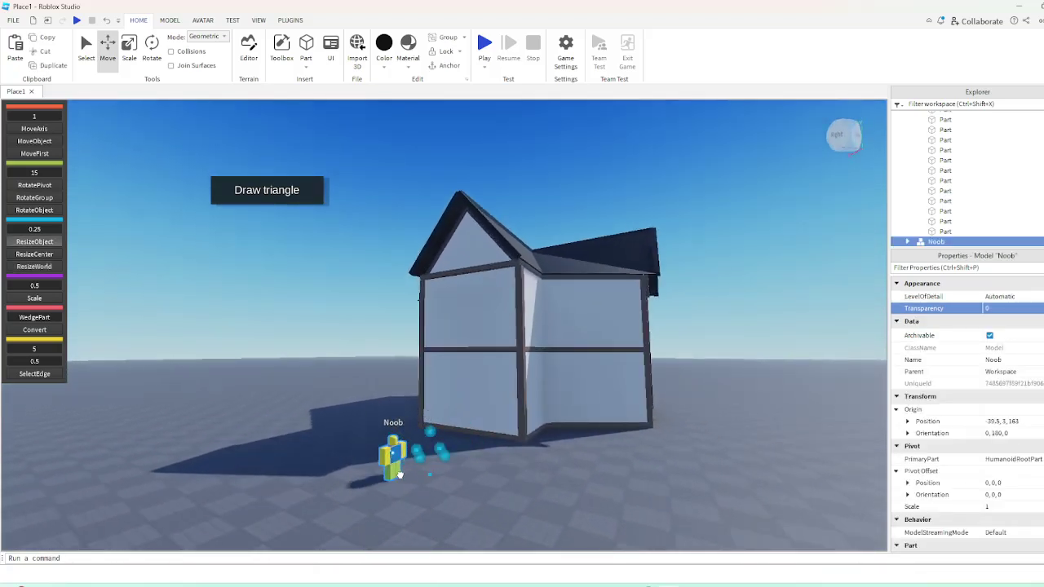
Group all parts of the house into one model and scale it down uniformly
scroll(399, 465, down, 3)
click(401, 351)
right_drag(400, 347, 400, 324)
drag(663, 470, 662, 471)
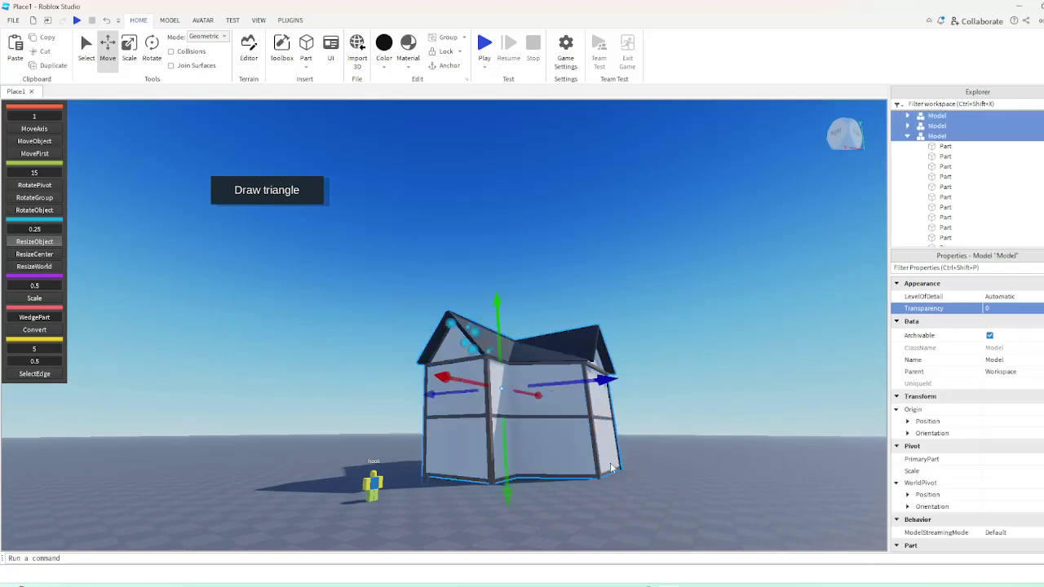
click(129, 49)
scroll(478, 262, up, 3)
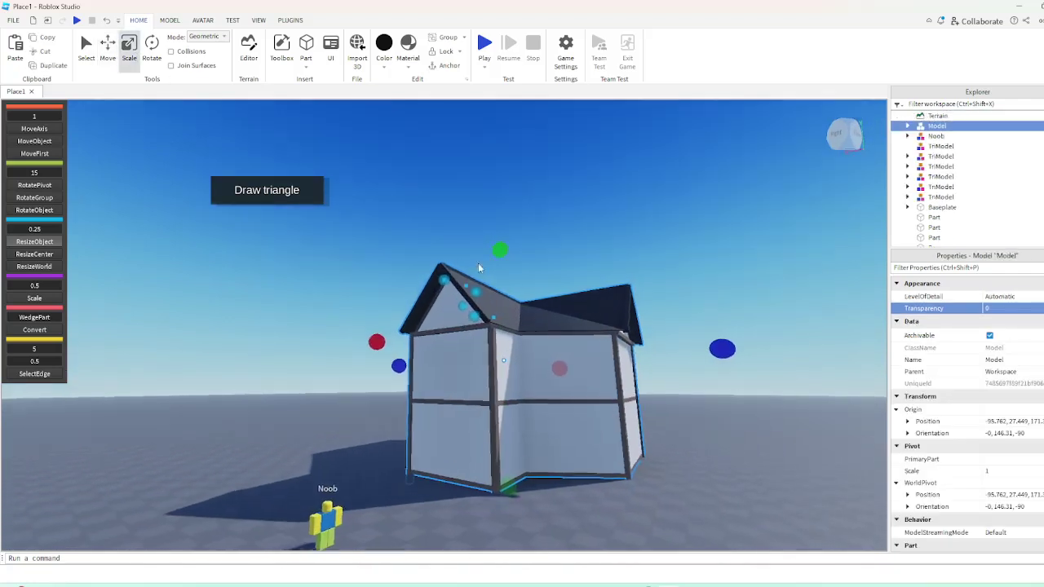
drag(500, 250, 520, 287)
Move the Noob dummy to the foot of the right gable wall as a size reference
click(560, 243)
right_drag(561, 236, 563, 254)
scroll(564, 253, up, 2)
drag(262, 445, 441, 377)
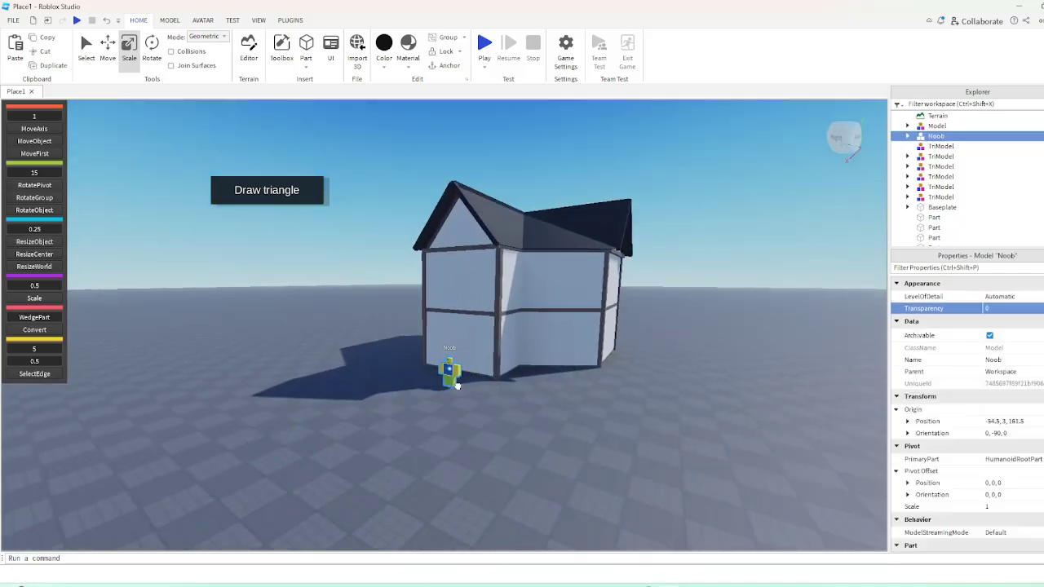
Scale the grouped house model to 0.72
scroll(517, 442, up, 3)
click(550, 214)
drag(527, 110, 527, 137)
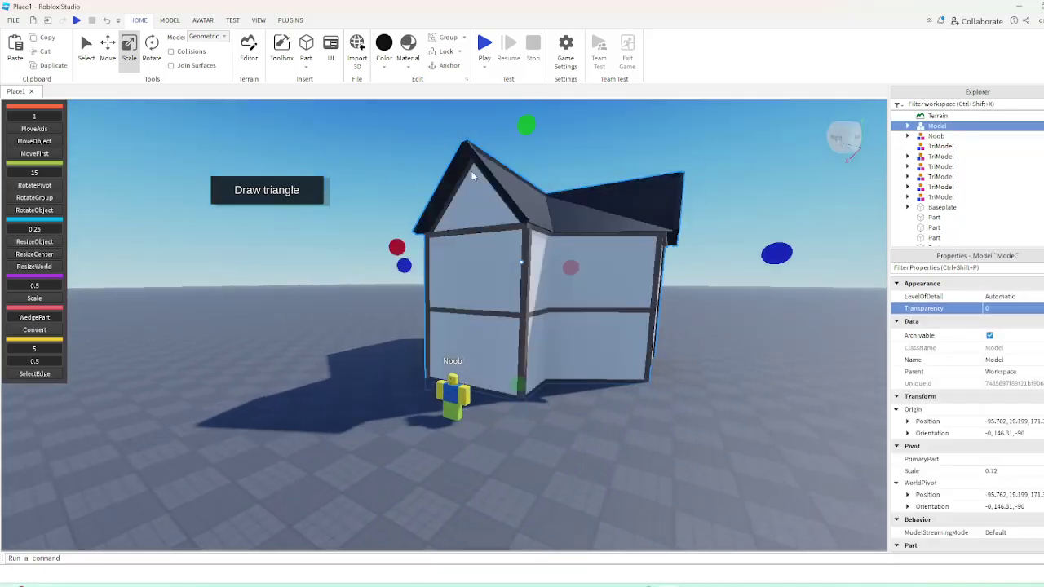
click(395, 291)
Inspect the scaled house from all sides and compare its proportions with the Noob dummy
scroll(394, 291, up, 2)
right_drag(394, 292, 394, 291)
scroll(394, 291, down, 4)
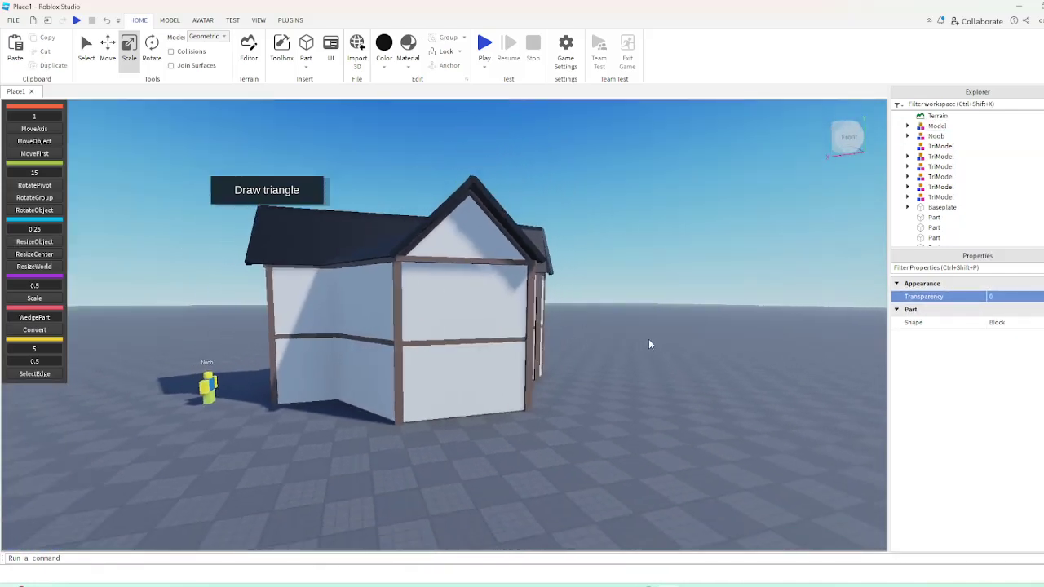
scroll(650, 344, up, 3)
right_drag(650, 345, 650, 345)
scroll(651, 345, down, 5)
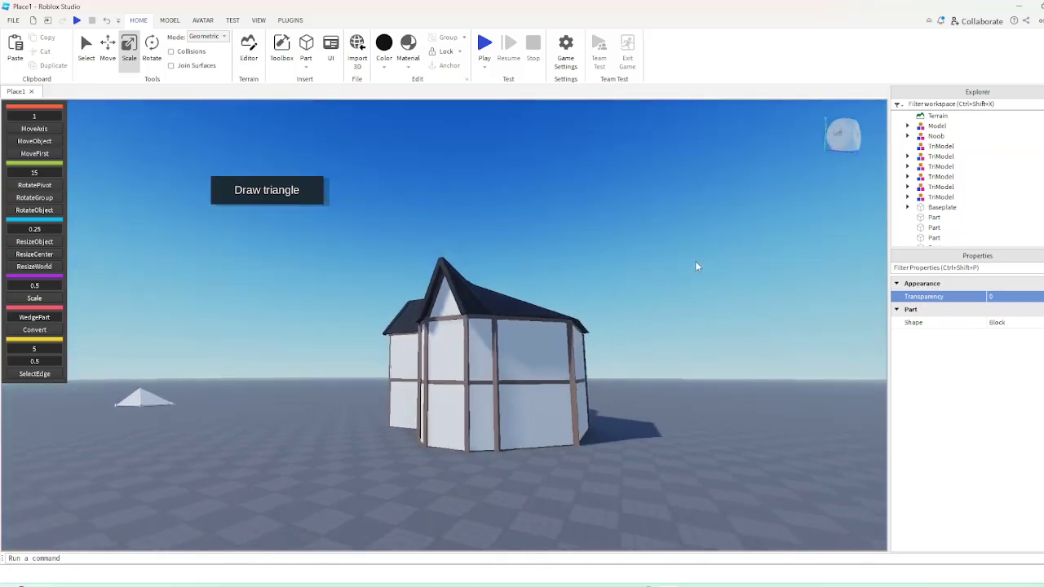
key(w)
right_drag(682, 270, 683, 270)
scroll(720, 297, down, 4)
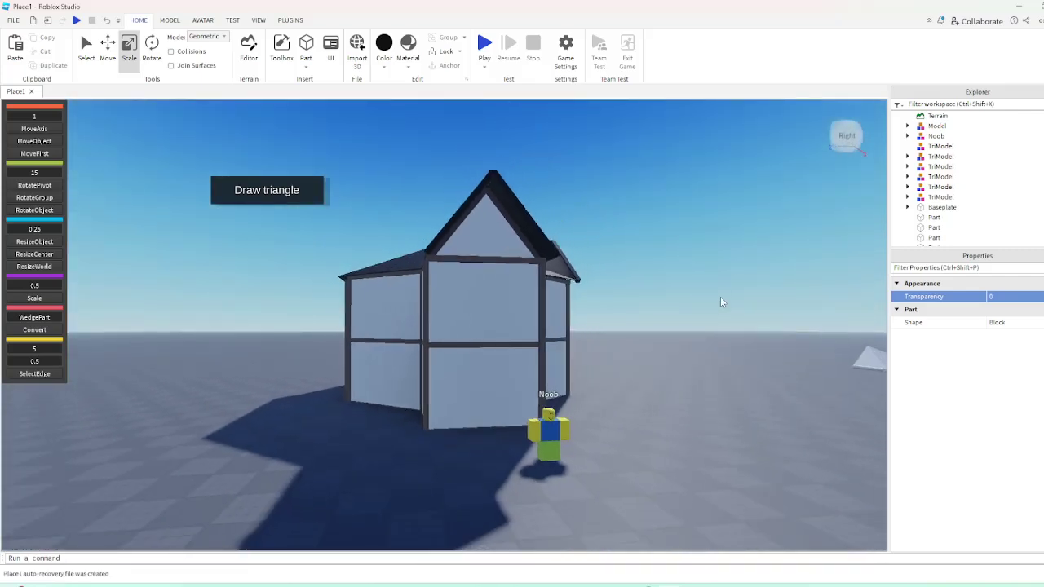
scroll(719, 298, up, 4)
right_drag(695, 309, 696, 309)
scroll(711, 319, down, 6)
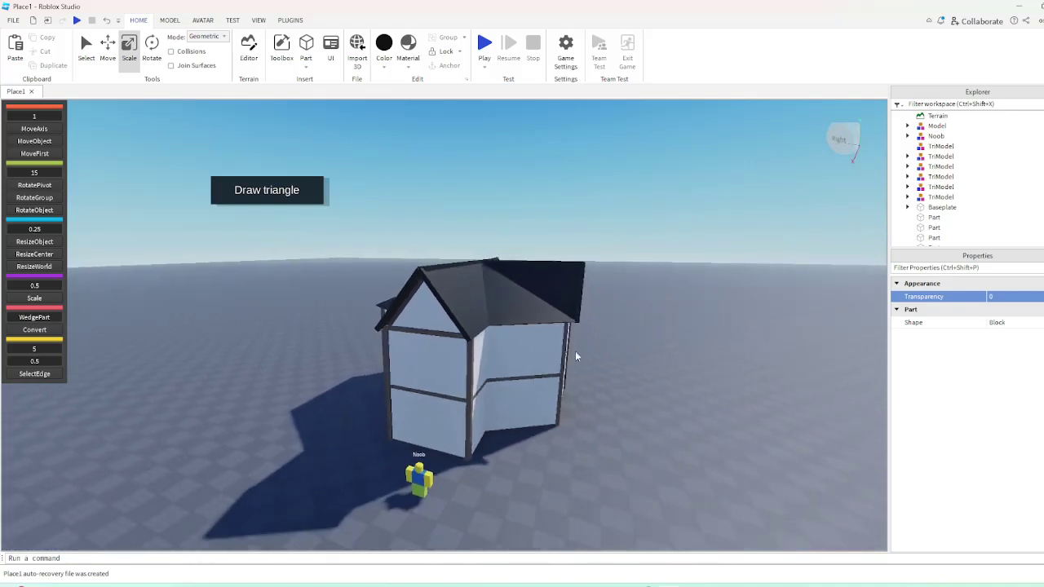
scroll(551, 374, down, 2)
scroll(438, 361, up, 10)
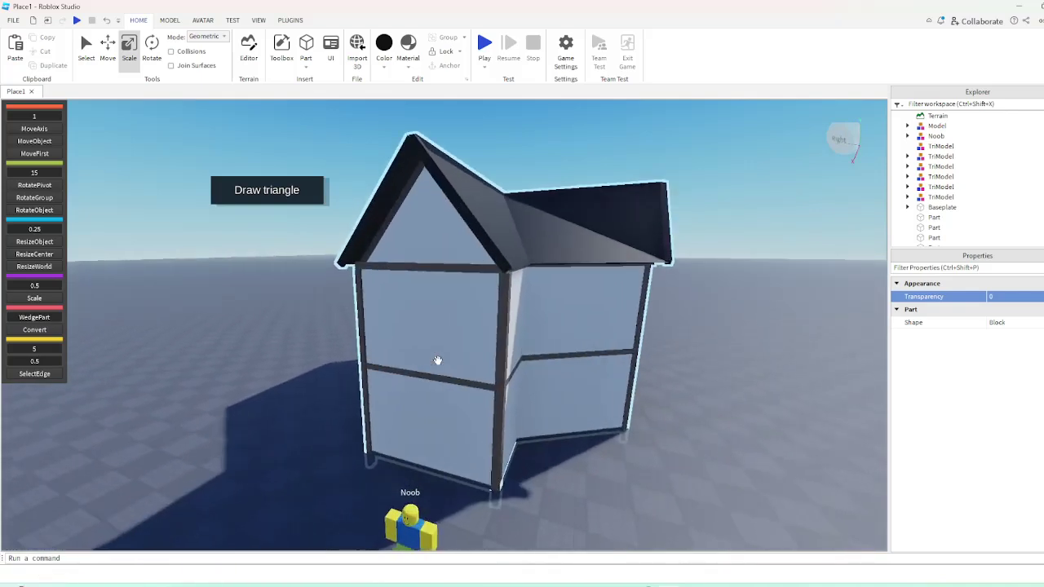
scroll(438, 359, down, 6)
Ungroup the scaled house into its separate models
click(450, 245)
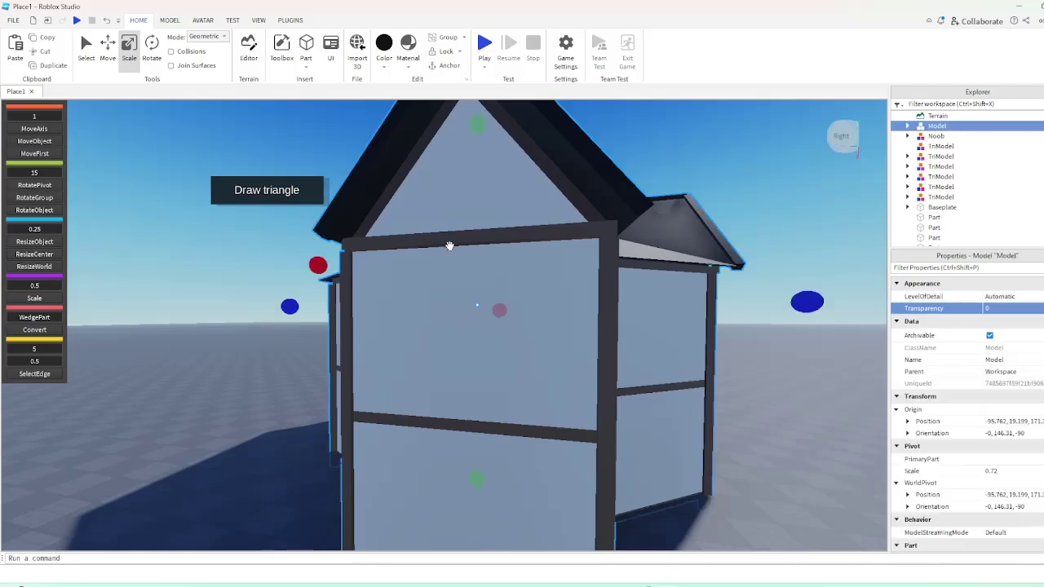
key(ctrl+u)
click(237, 352)
Duplicate the brown model of posts and eave trim and raise the copy well above the house
click(391, 243)
scroll(392, 244, down, 3)
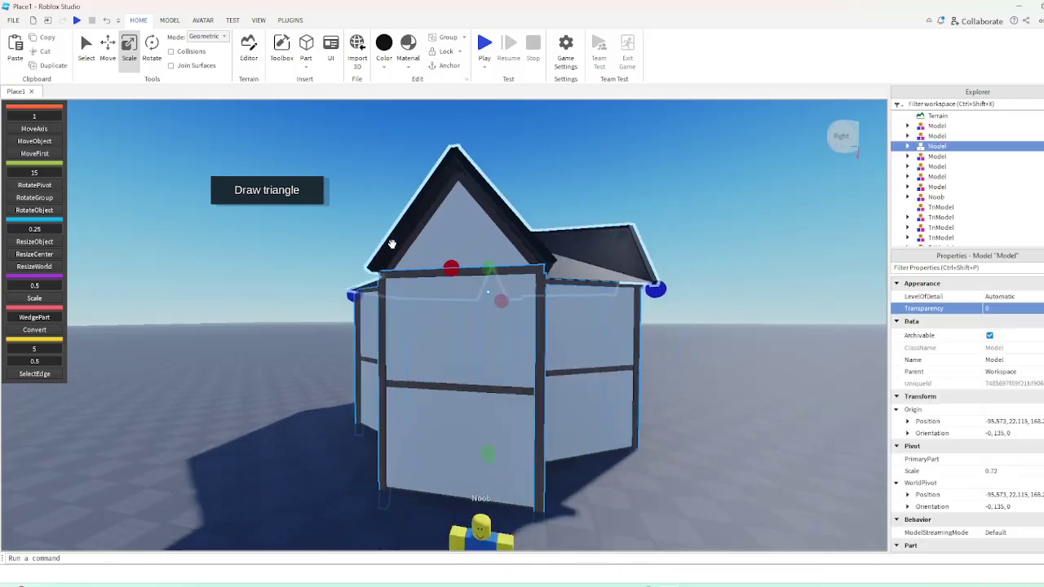
scroll(392, 245, down, 2)
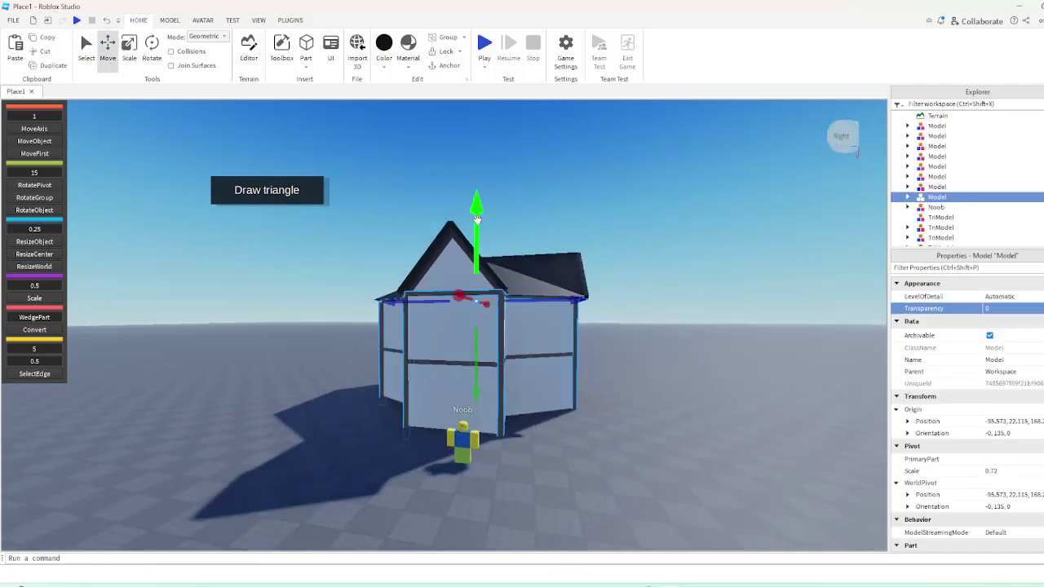
drag(477, 219, 485, 156)
right_drag(482, 180, 484, 156)
scroll(484, 156, down, 2)
drag(485, 156, 486, 135)
click(589, 237)
scroll(475, 162, up, 1)
Ungroup the raised frame copy and delete five of its posts, including those around the bay
click(475, 162)
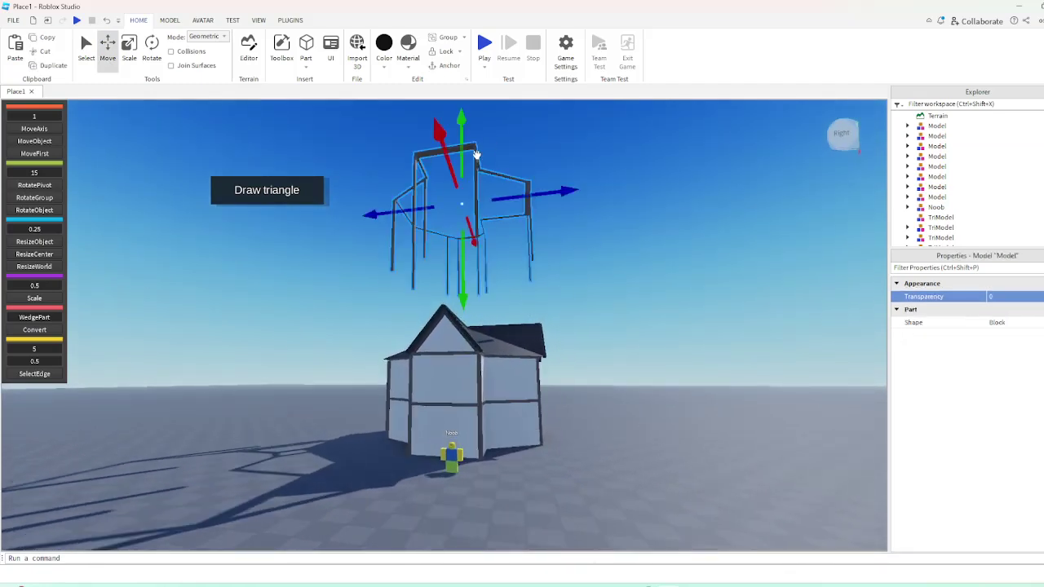
key(ctrl+u)
click(578, 138)
scroll(373, 285, up, 2)
drag(317, 304, 513, 242)
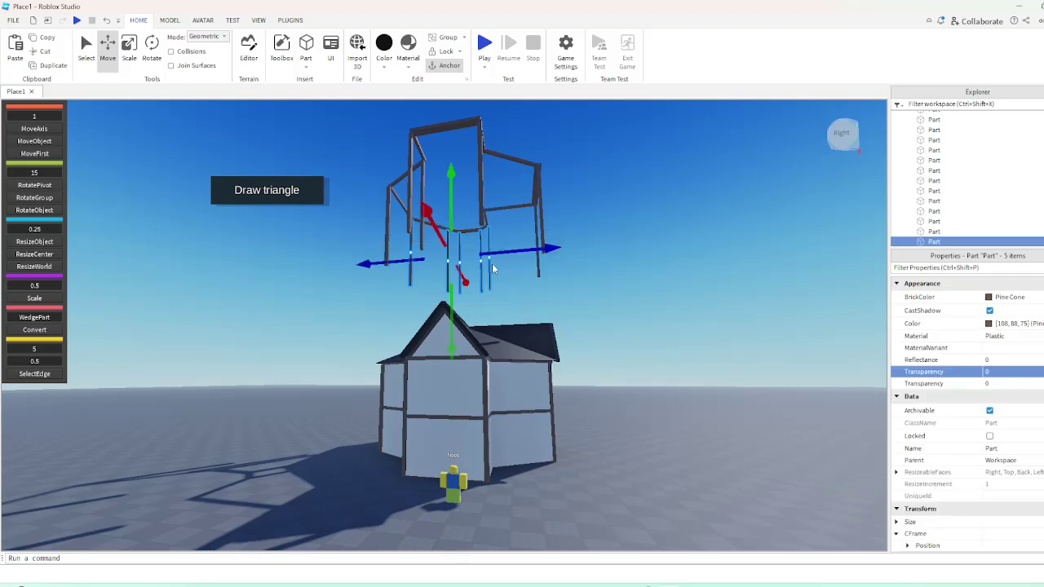
key(Delete)
Delete the remaining posts of the raised copy so only the horizontal trim ring is left
click(388, 250)
key(Delete)
click(410, 211)
key(Delete)
click(422, 201)
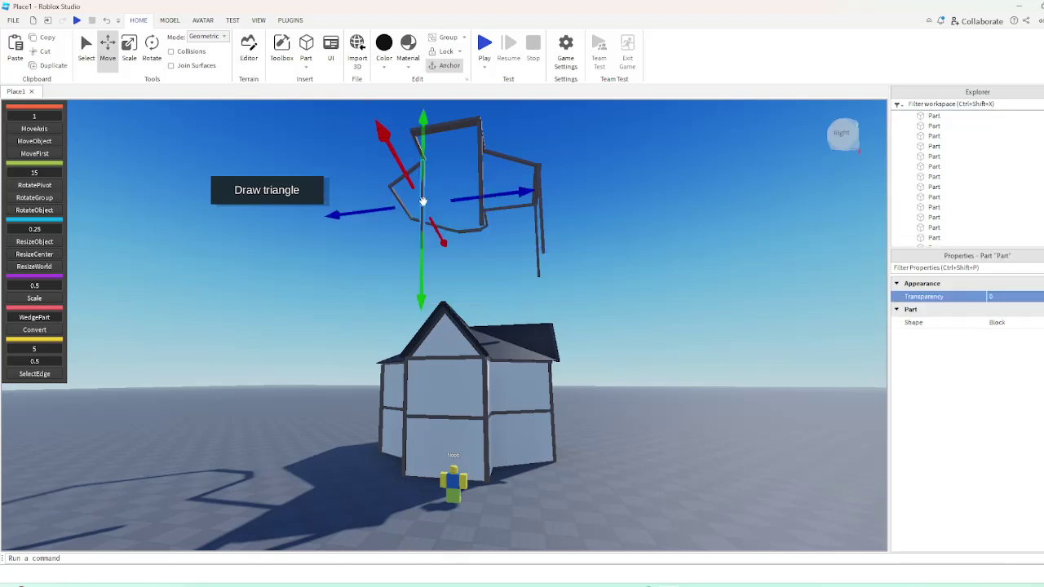
key(Delete)
scroll(491, 201, up, 3)
right_drag(489, 209, 489, 201)
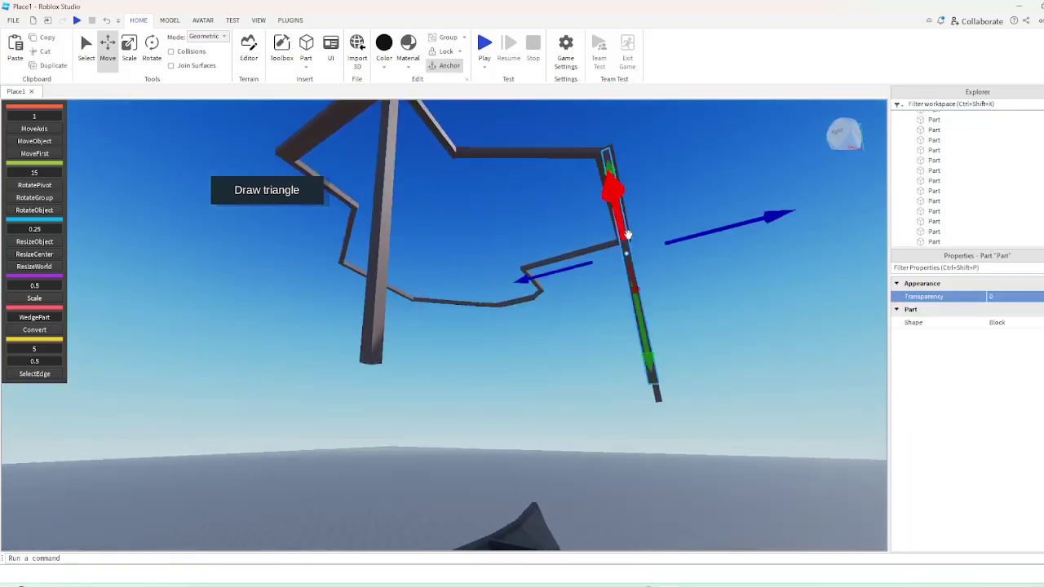
scroll(403, 247, down, 8)
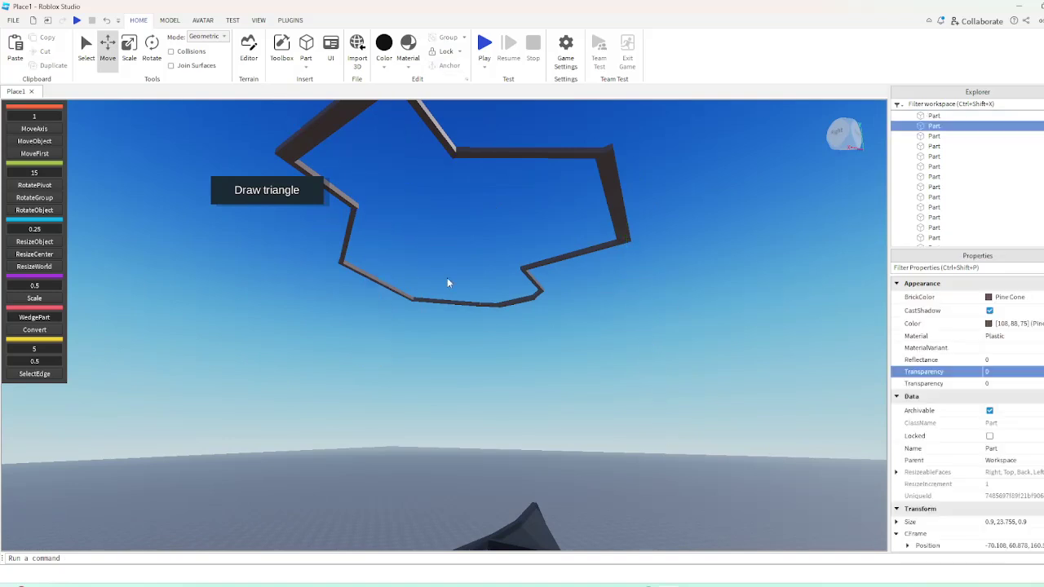
Group the trim ring's parts into one model and lower it back to the house's eaves
drag(385, 189, 591, 333)
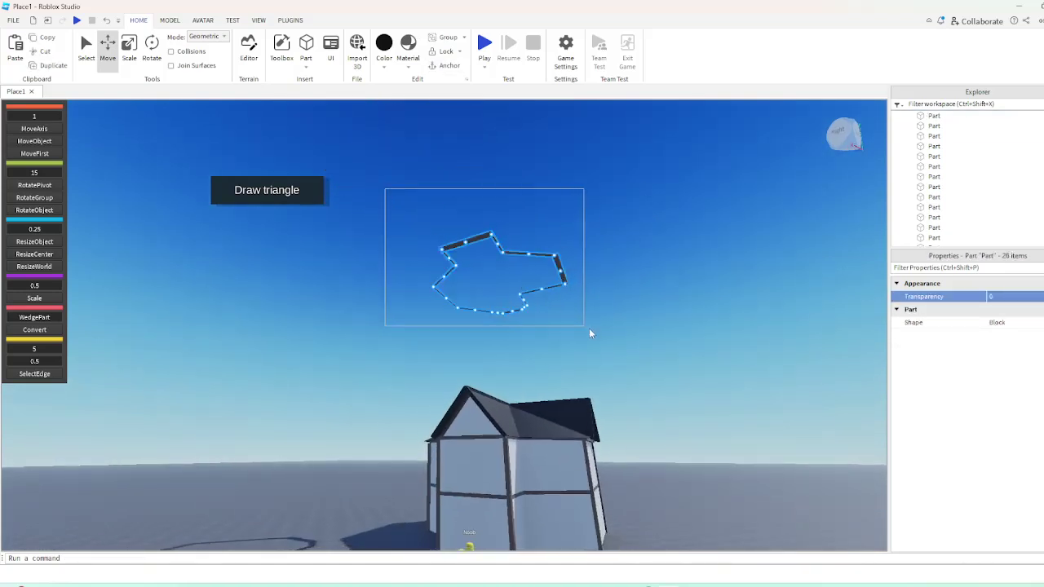
key(ctrl+g)
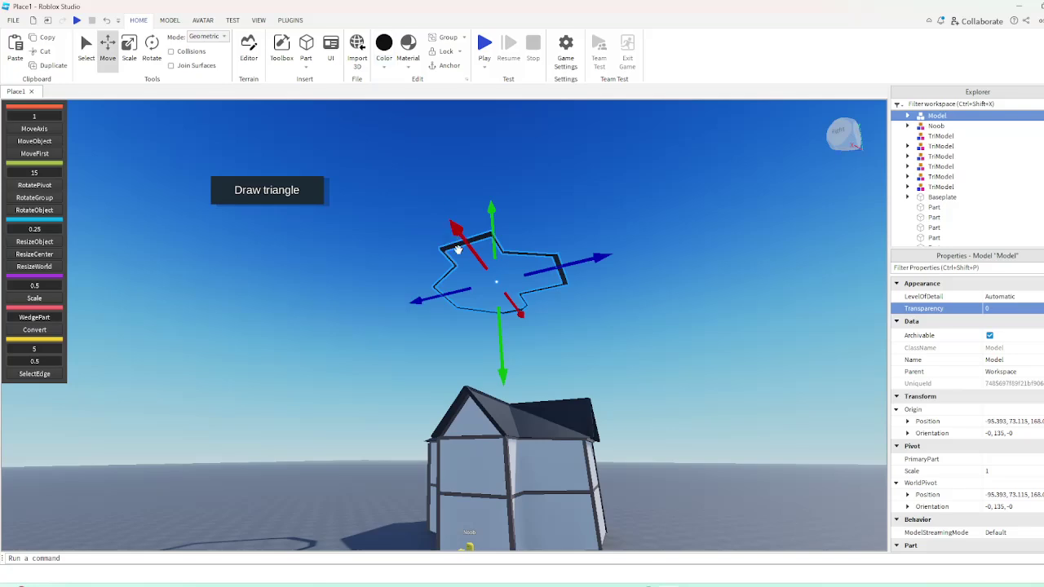
right_drag(459, 249, 459, 254)
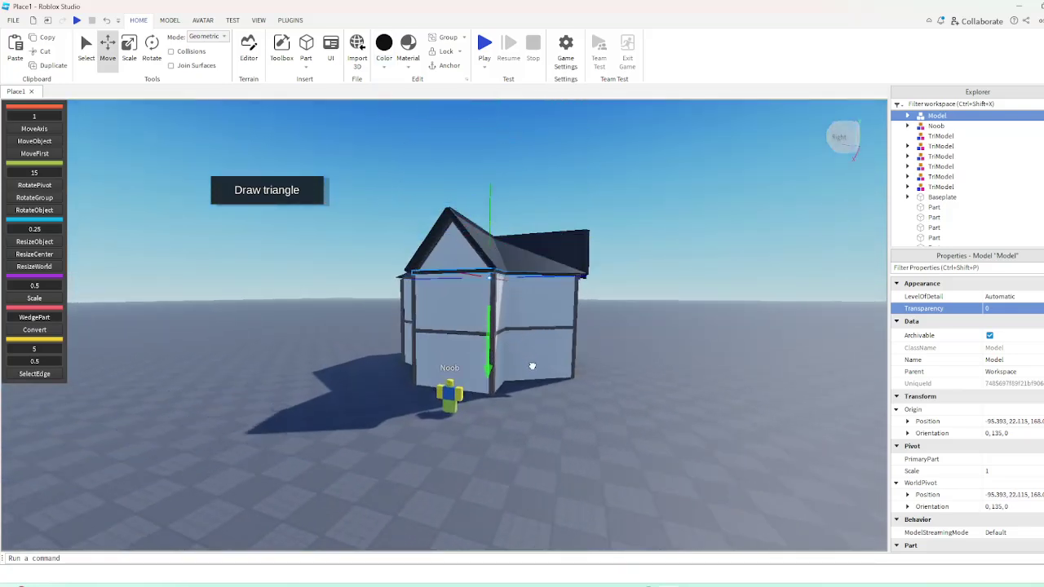
key(w)
key(a)
right_drag(534, 364, 534, 361)
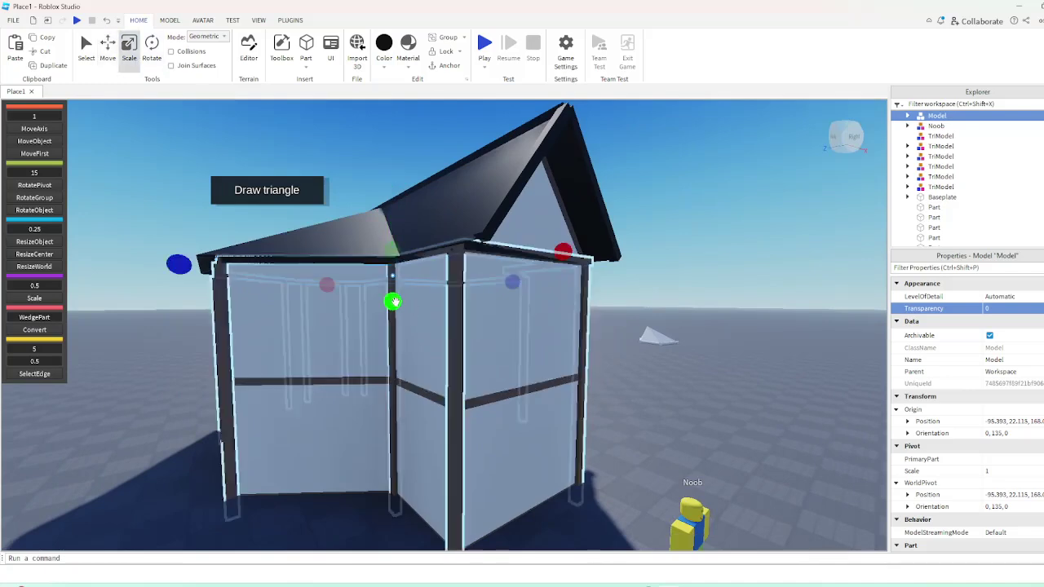
Set the move snapping to 0.1 studs and scale the eave trim ring to 1.139 so it projects beyond the walls
drag(396, 308, 392, 247)
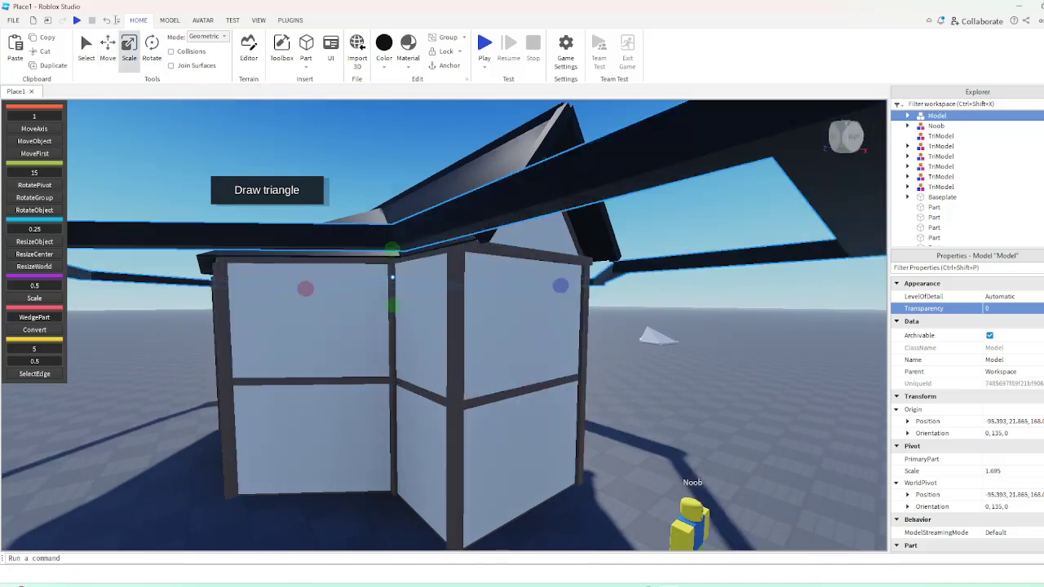
click(107, 20)
click(169, 19)
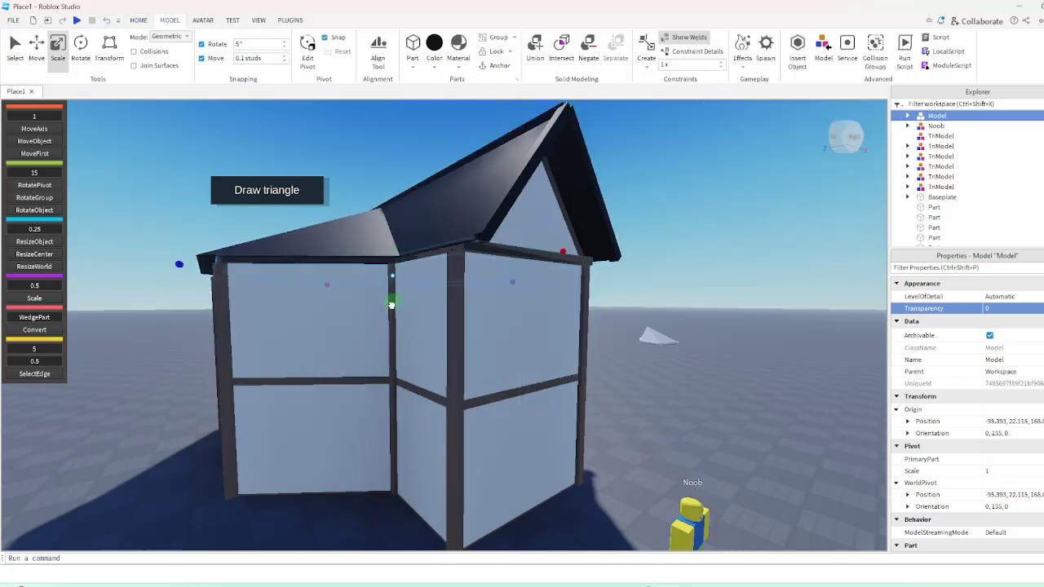
right_drag(392, 308, 394, 308)
right_drag(393, 307, 394, 306)
key(s)
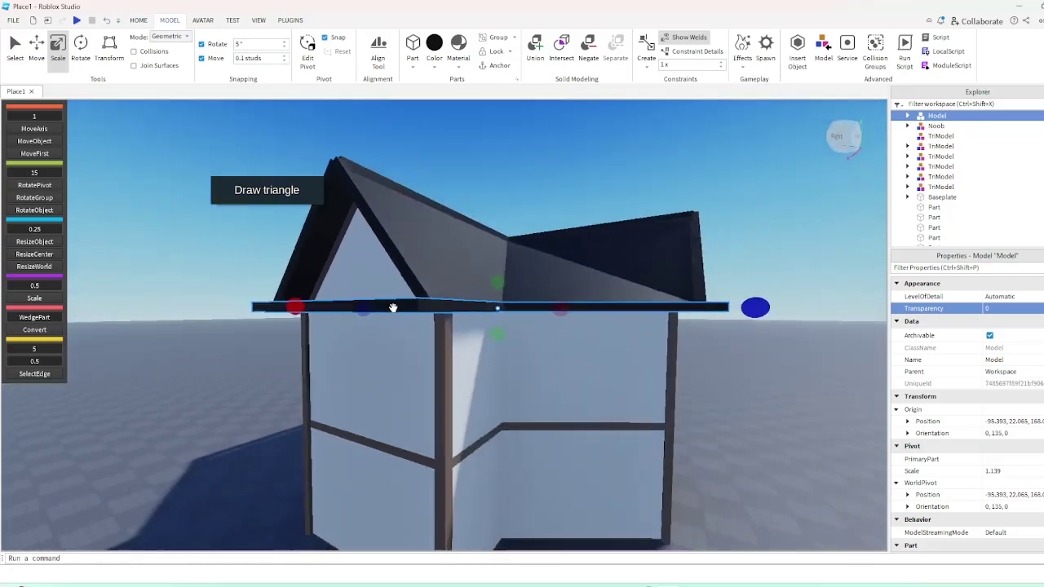
click(593, 173)
Select the black eave trim ring and activate a model resize plugin's handles on it
key(d)
right_drag(593, 180, 593, 181)
key(s)
scroll(529, 242, down, 3)
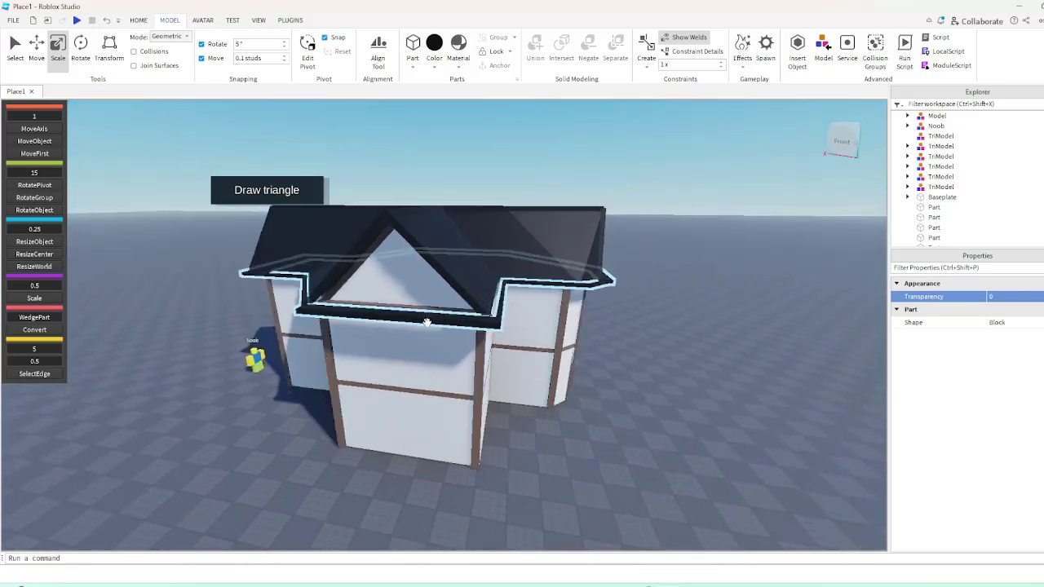
click(424, 322)
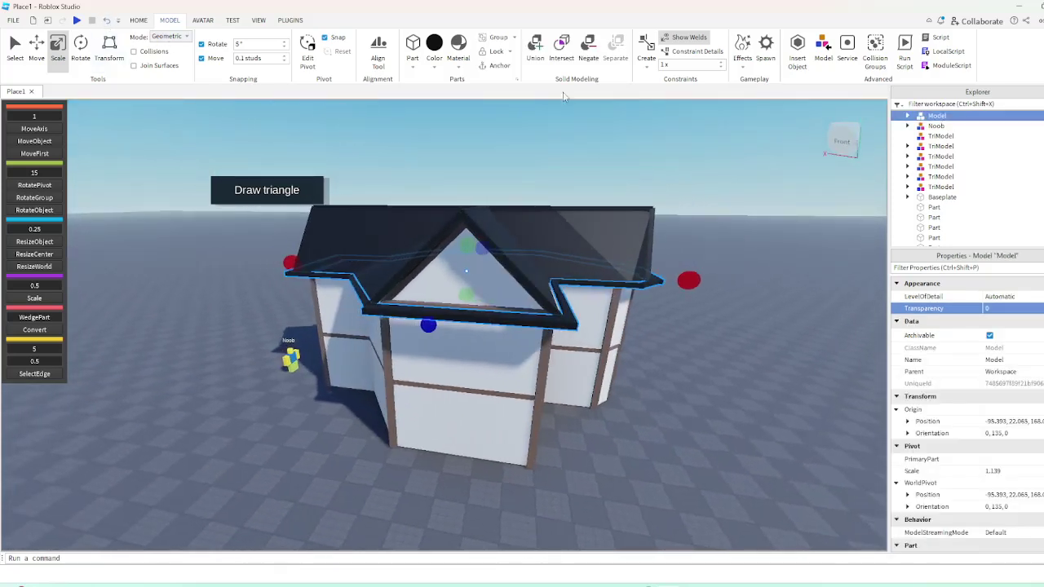
click(289, 20)
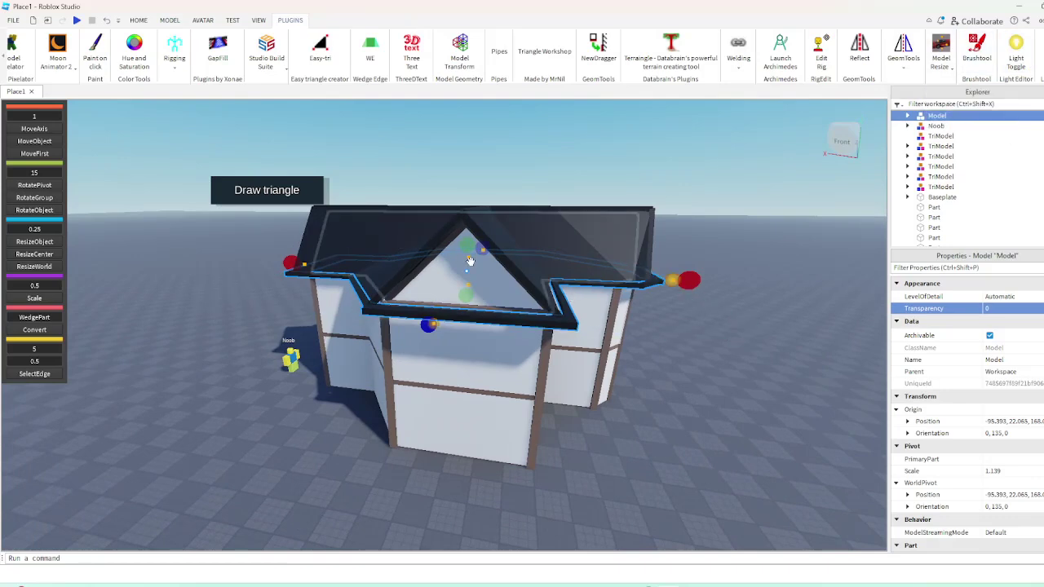
scroll(468, 261, up, 5)
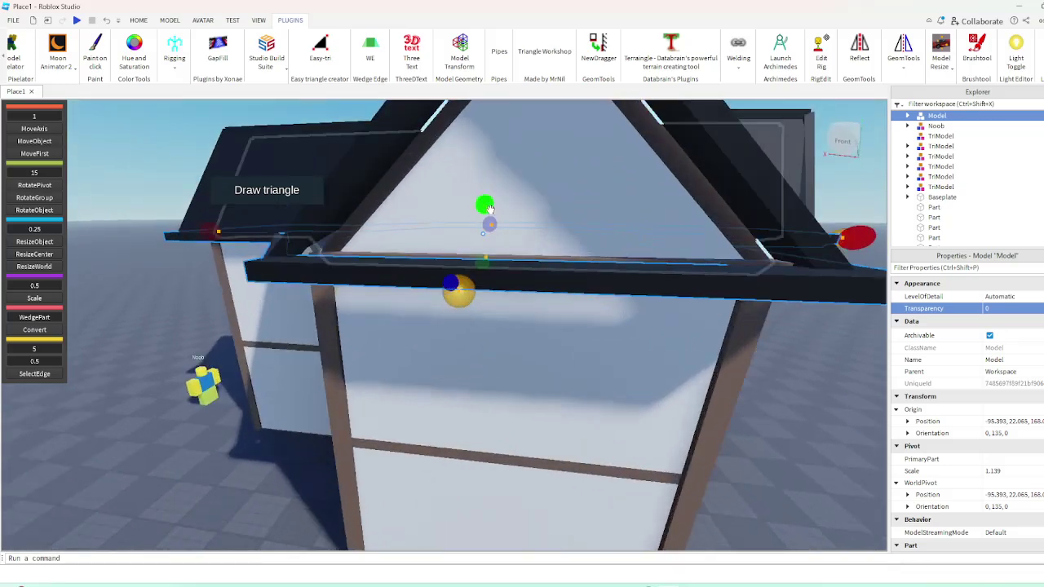
Resize the eave trim ring from its front side so it lines up with the front gable's roof edge
click(138, 19)
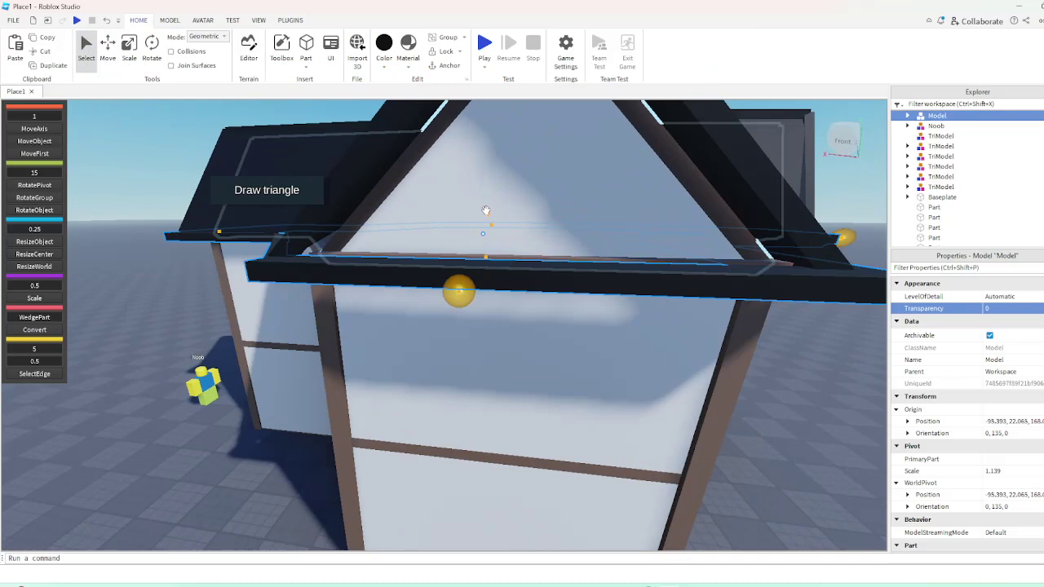
scroll(486, 211, down, 6)
mouse_move(535, 298)
mouse_down()
mouse_move(521, 295)
mouse_move(520, 309)
mouse_move(517, 292)
mouse_up()
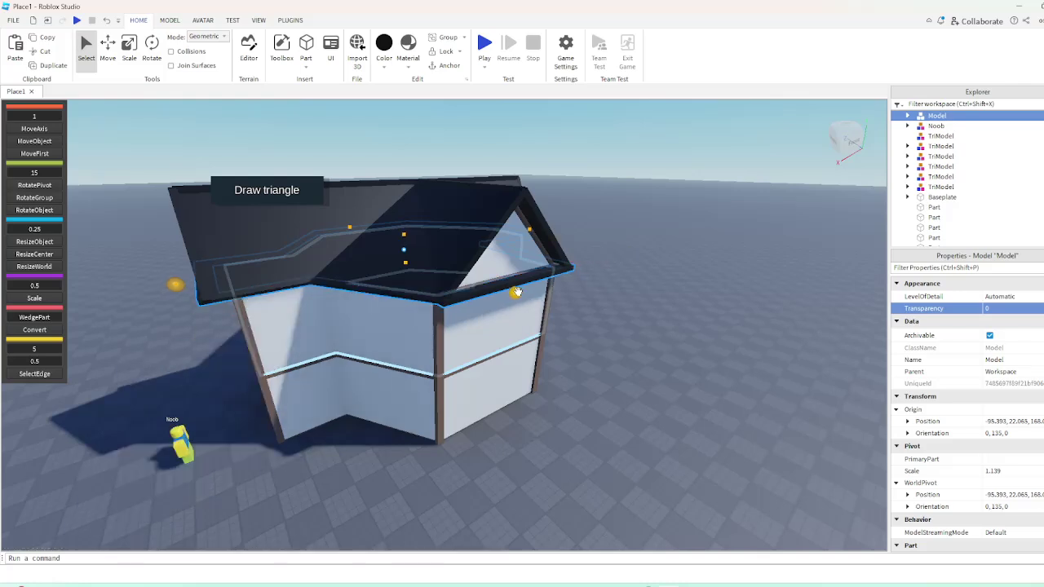
key(w)
right_drag(518, 294, 490, 294)
drag(314, 299, 315, 302)
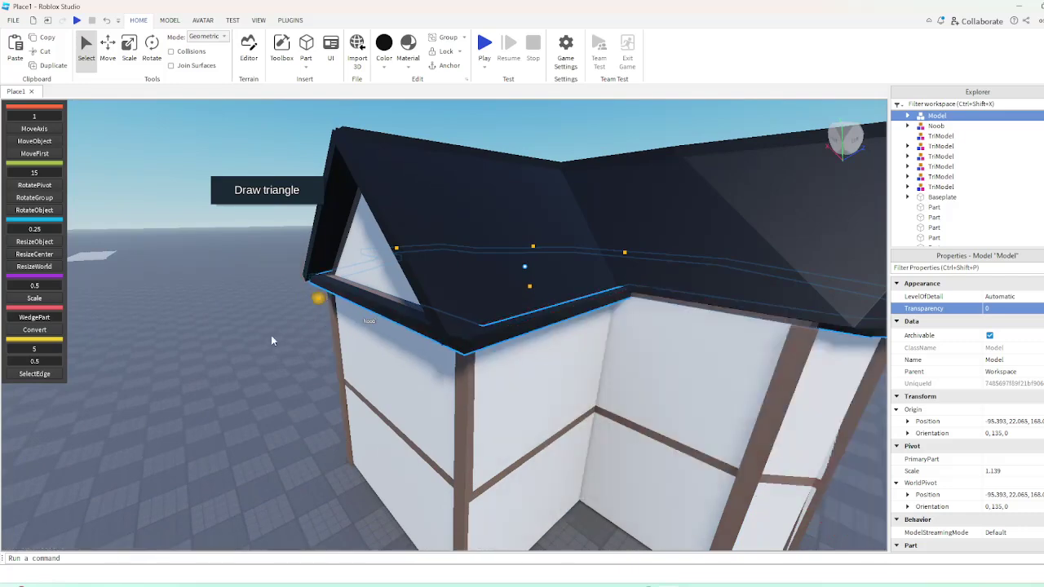
Move the eave trim ring horizontally towards the side wing to line it up with the roof edges, then clear the selection
right_drag(271, 337, 352, 372)
scroll(352, 372, up, 3)
key(s)
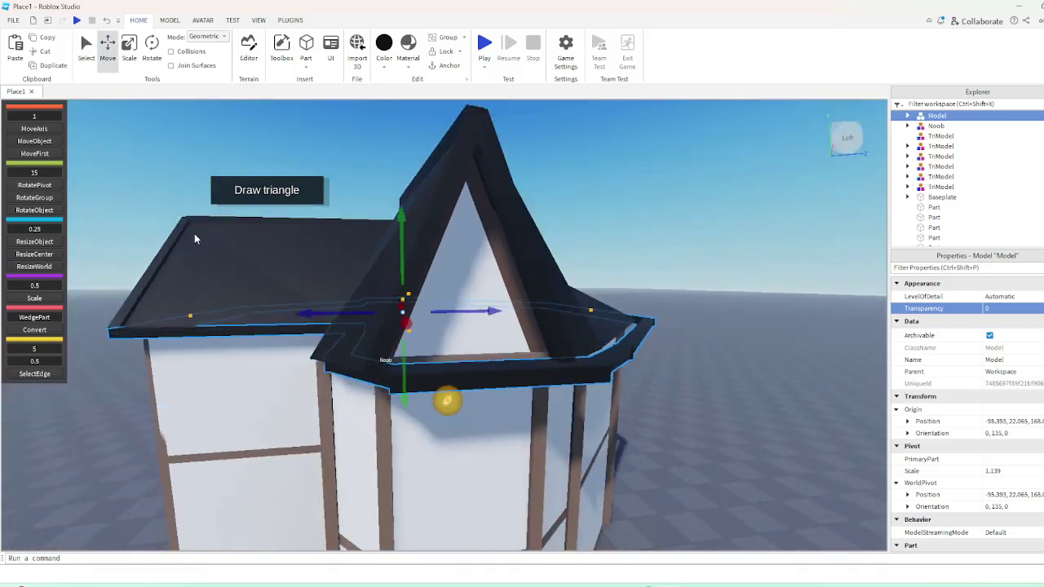
drag(316, 314, 307, 314)
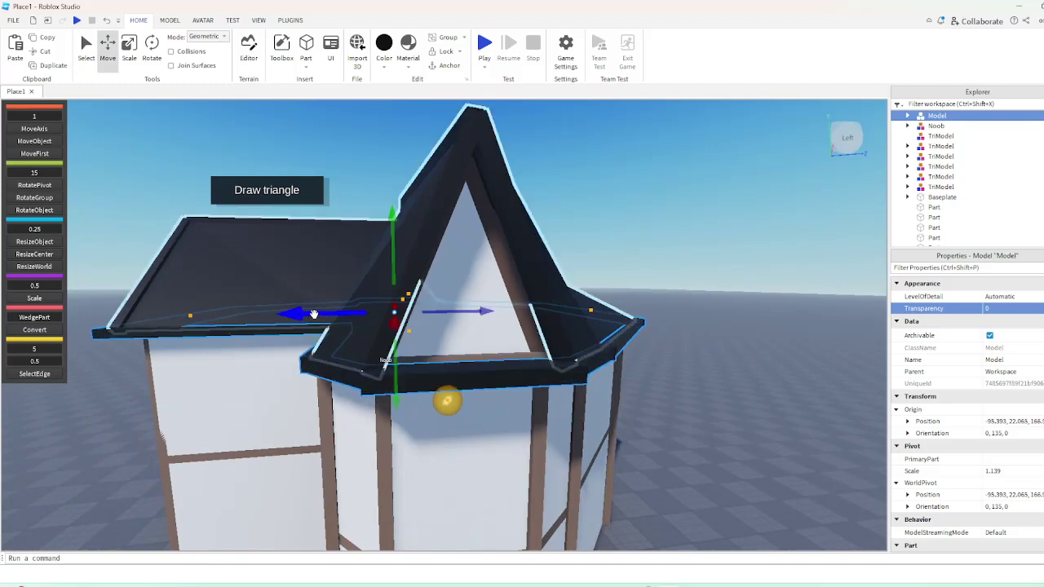
click(625, 226)
Delete the black trim segments that cross the open gable fronts
alt+click(481, 386)
key(Delete)
key(d)
right_drag(671, 439, 729, 453)
key(d)
alt+click(503, 362)
key(Delete)
key(d)
Select the two eave trim segments meeting at the inner corner and delete the transparent red box part around them
scroll(753, 428, down, 3)
scroll(571, 371, up, 2)
right_drag(539, 361, 539, 361)
click(501, 332)
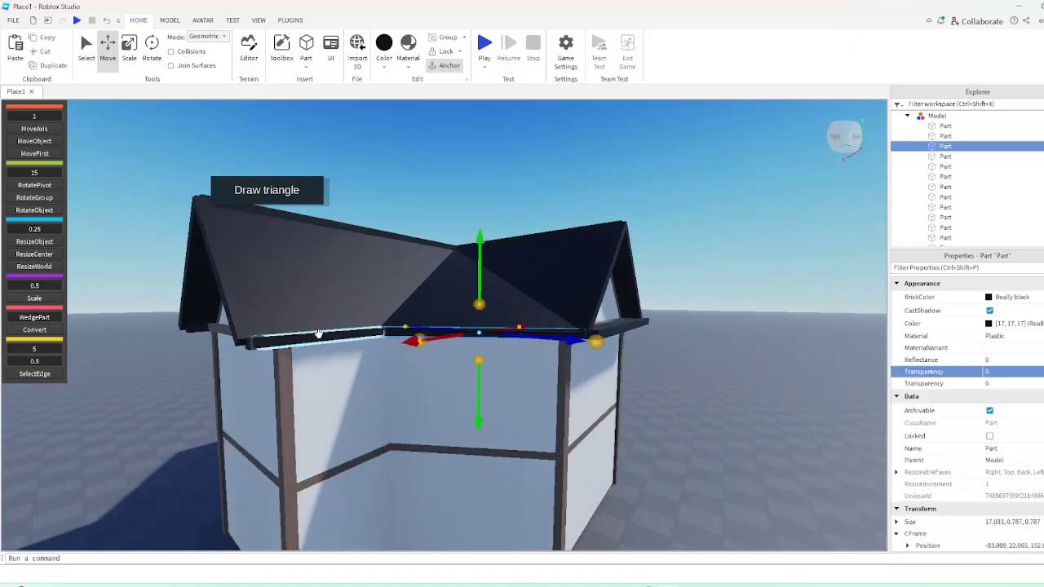
ctrl+click(319, 335)
scroll(422, 346, up, 5)
right_drag(422, 346, 422, 346)
scroll(422, 346, down, 5)
scroll(405, 354, up, 2)
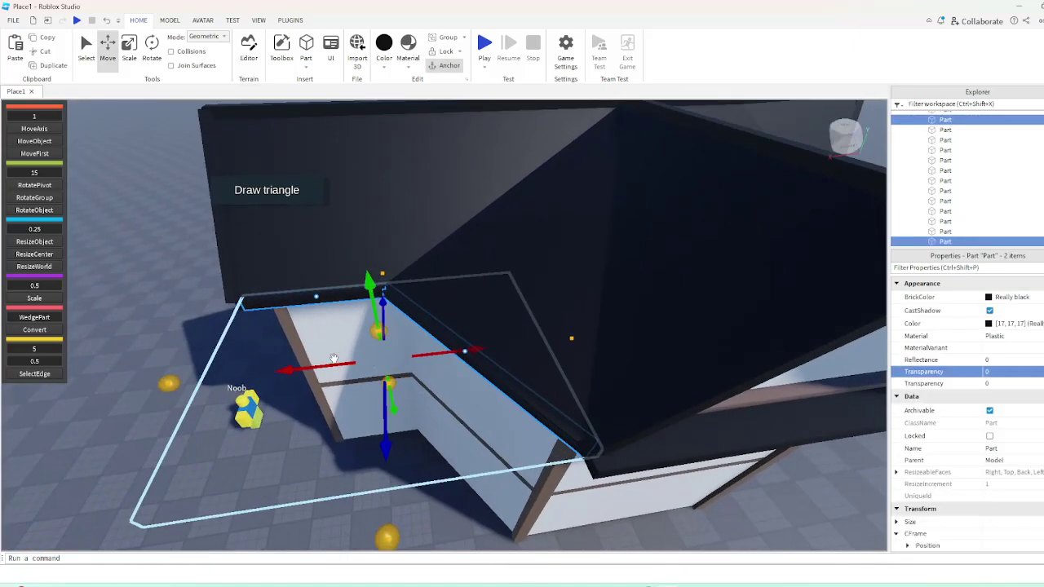
right_drag(310, 321, 326, 301)
scroll(310, 323, up, 3)
scroll(326, 301, down, 1)
click(341, 270)
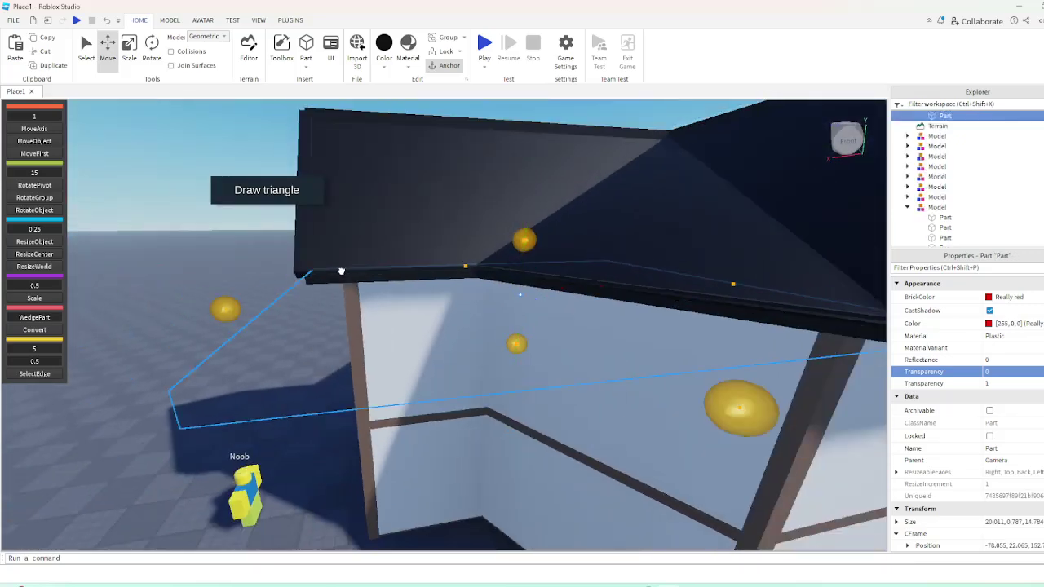
key(Delete)
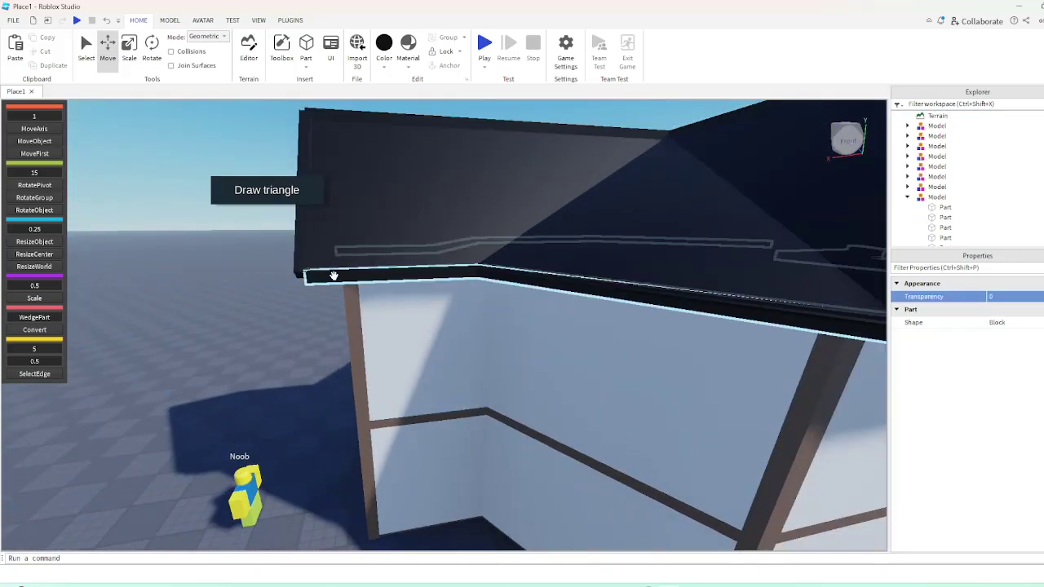
Select the two inner-corner eave trim segments again, then clear the selection
alt+click(336, 276)
alt+shift+click(575, 287)
scroll(553, 292, down, 3)
right_drag(554, 291, 553, 291)
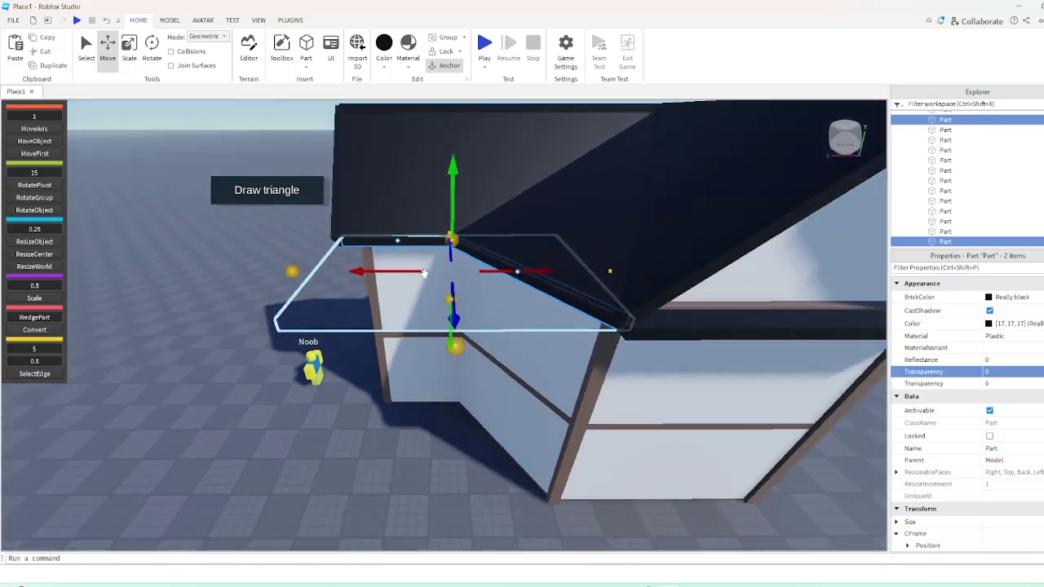
click(385, 465)
Examine the remaining eave trim and the roof from all sides of the house
right_drag(385, 465, 385, 461)
scroll(465, 351, down, 3)
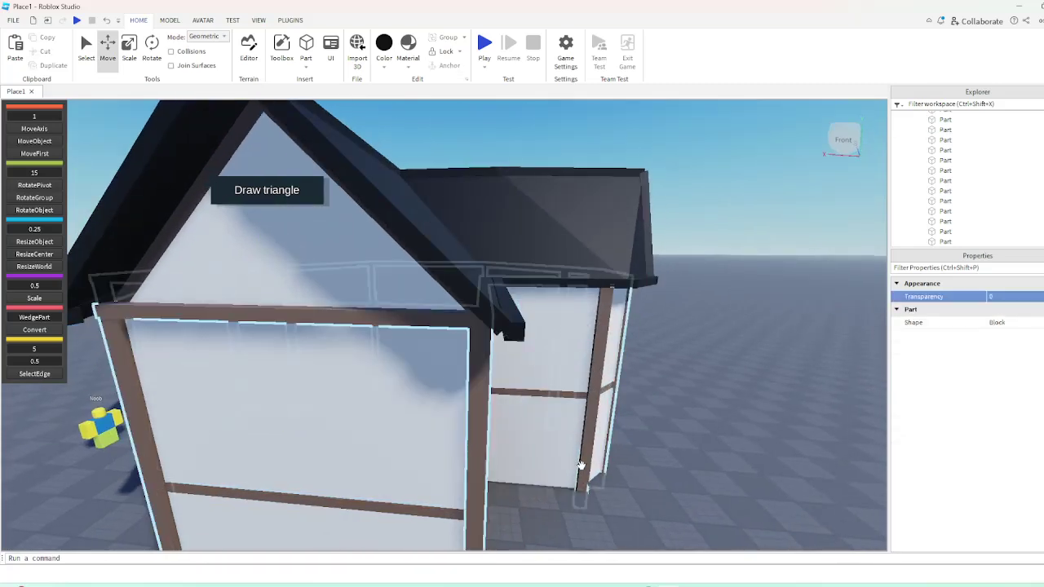
scroll(630, 471, down, 4)
key(w)
right_drag(630, 471, 632, 462)
scroll(630, 463, down, 8)
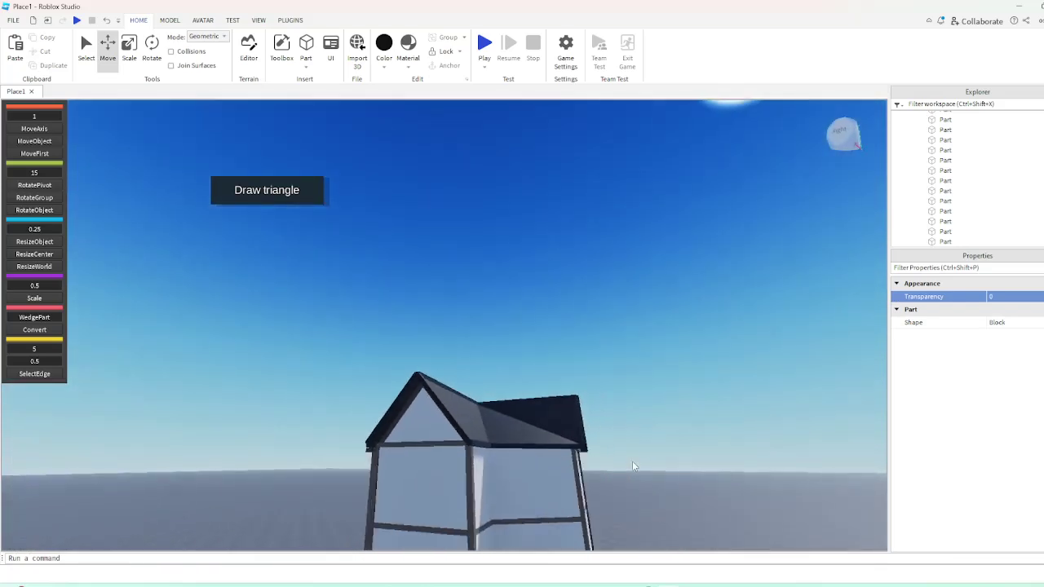
scroll(628, 461, down, 3)
key(d)
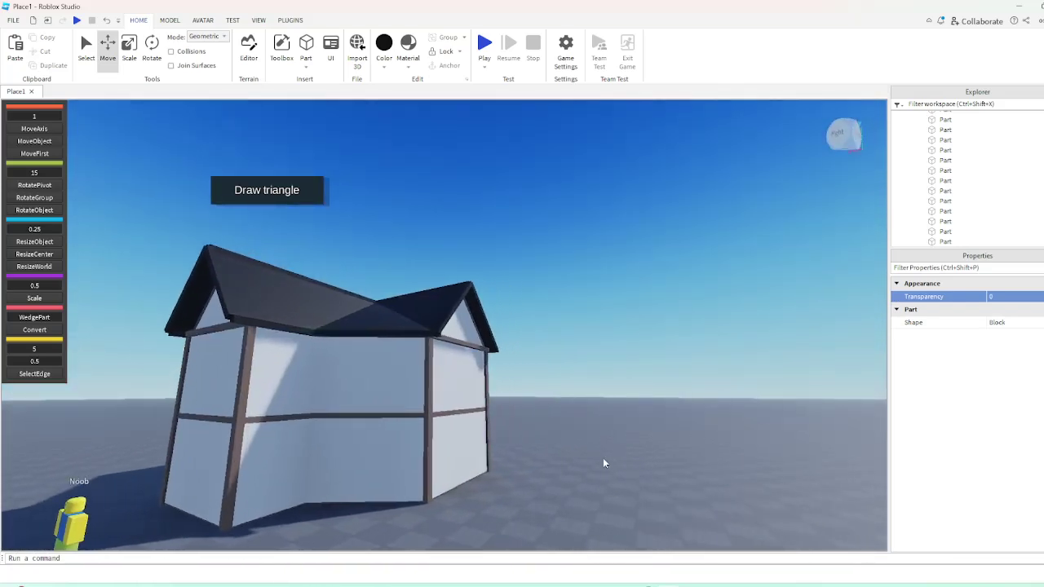
Move the Noob character across the ground to stand in front of the house's gable side, then clear the selection
right_drag(604, 463, 740, 424)
key(d)
key(s)
key(w)
key(s)
key(w)
drag(608, 408, 557, 457)
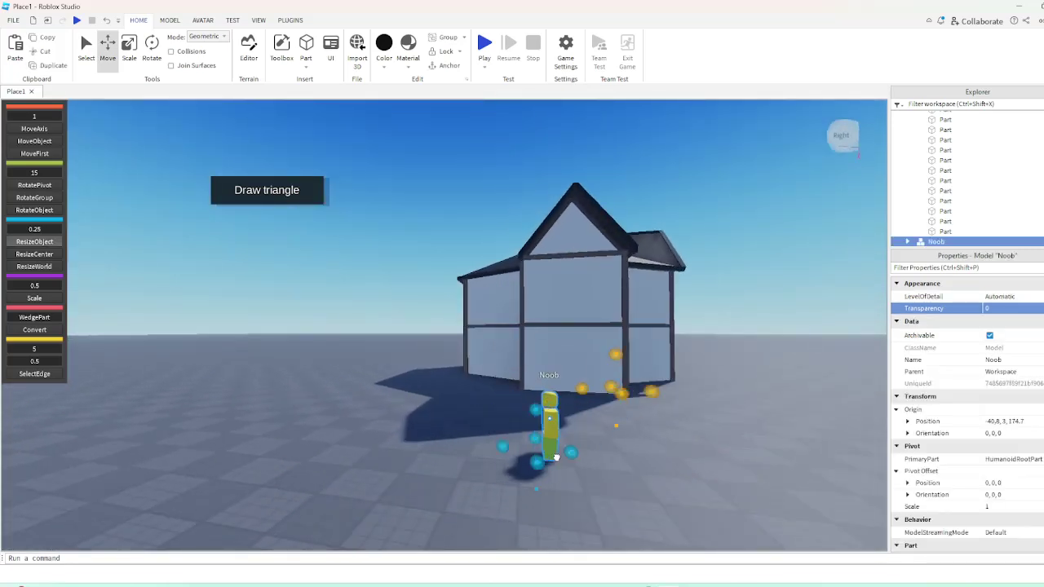
key(w)
click(659, 473)
Examine the gable's roof corner, the overall house proportions and the underside of the walls
right_drag(659, 473, 657, 468)
scroll(658, 468, down, 2)
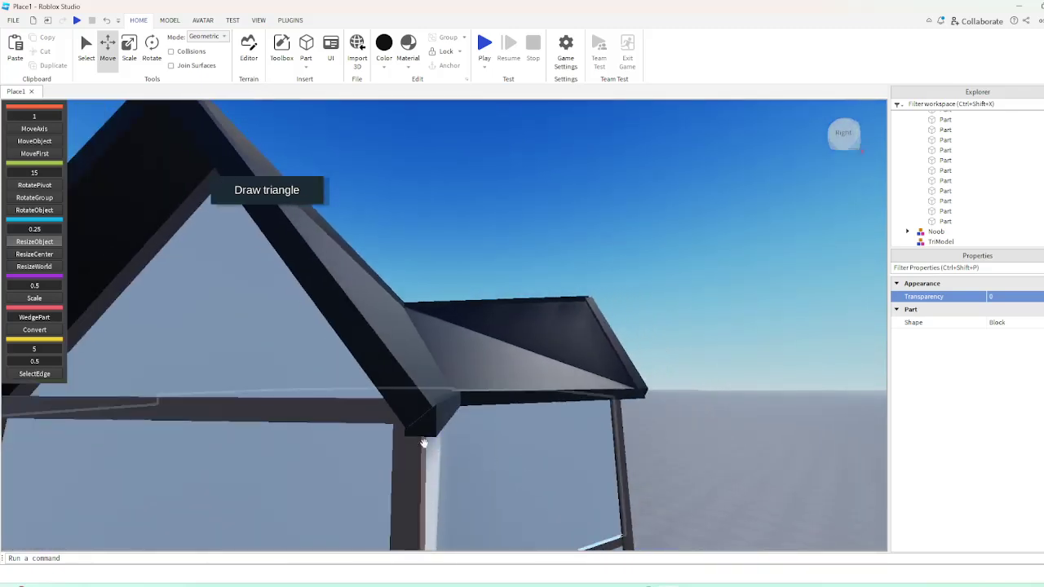
scroll(732, 459, down, 5)
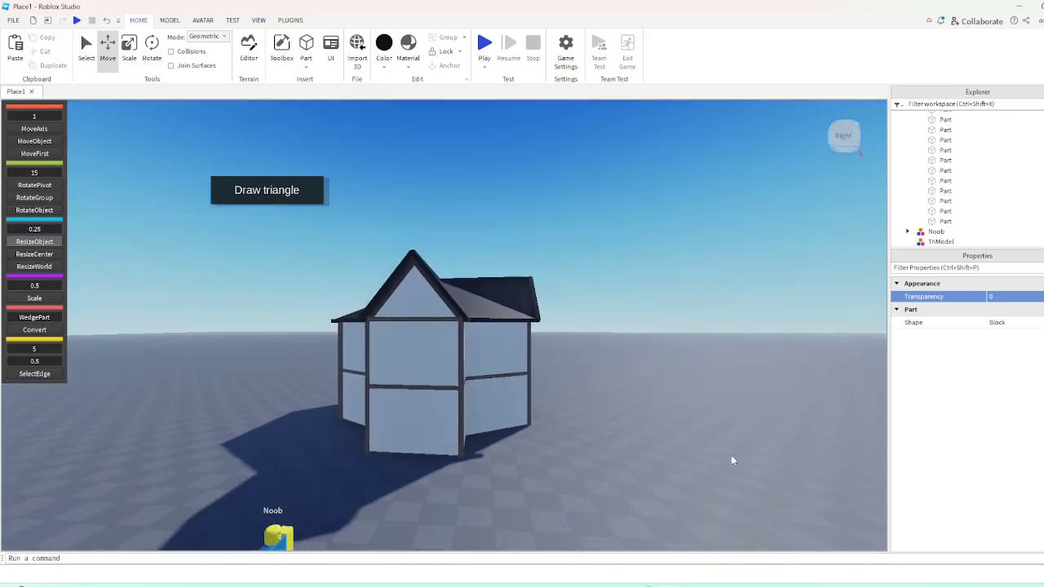
key(a)
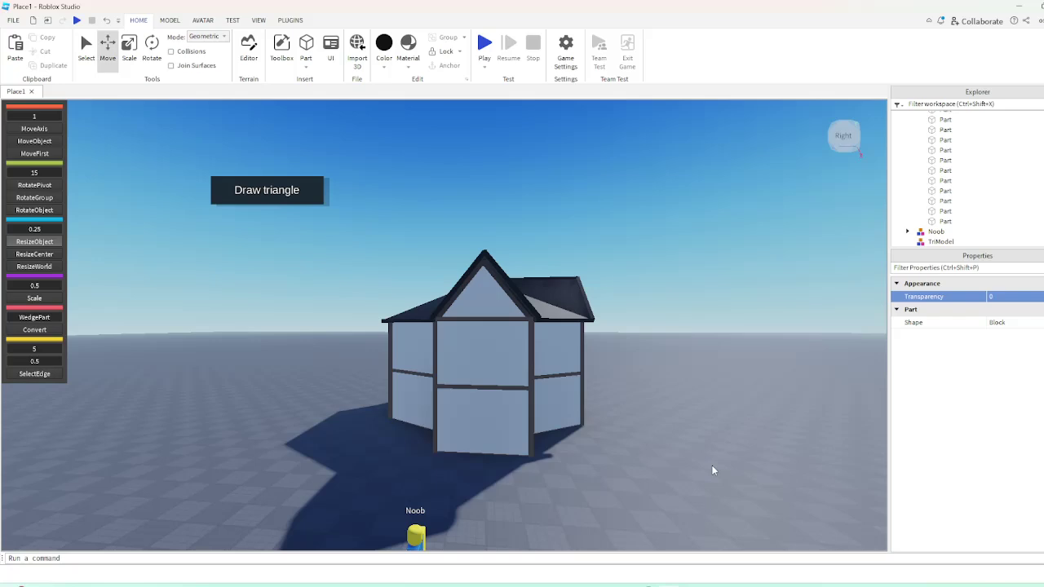
scroll(605, 462, up, 3)
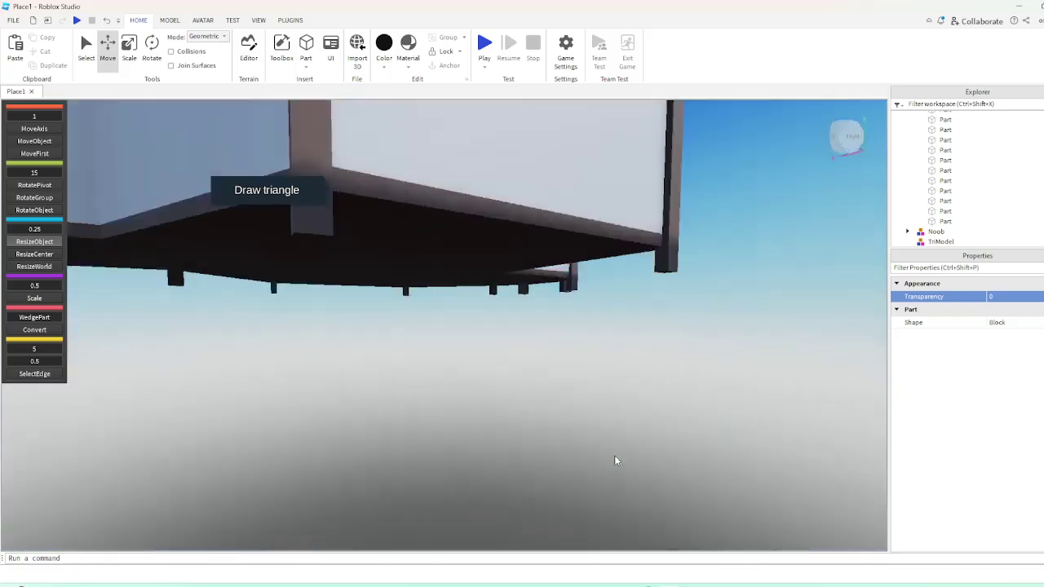